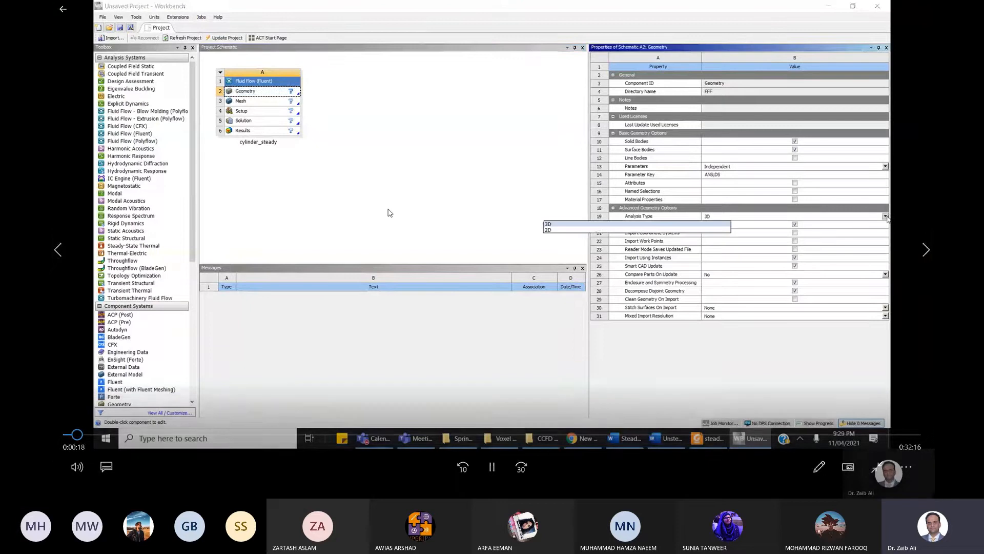
- Set the Geometry cell's analysis type to 2D and start a new DesignModeler geometry for the cylinder_steady system
left_click(581, 231)
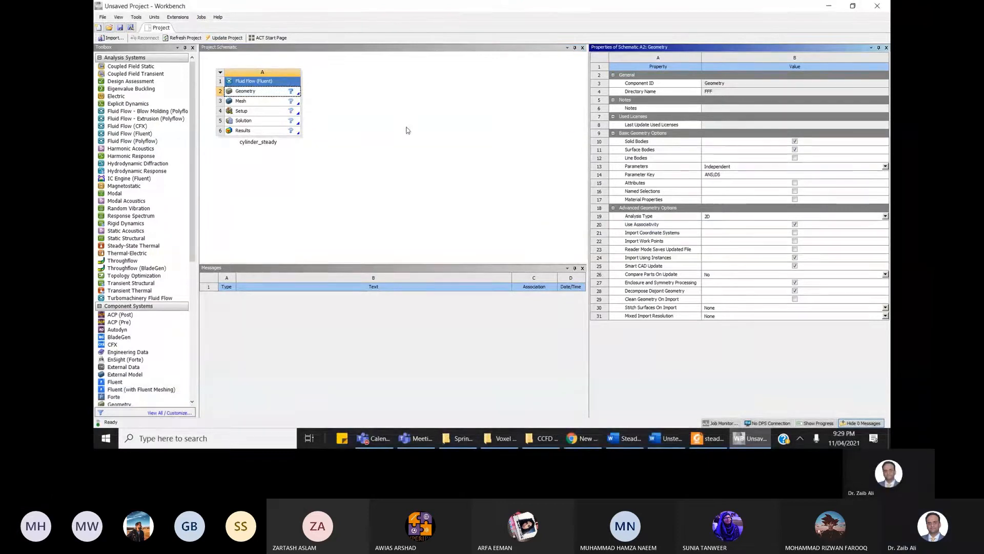
left_click(259, 97)
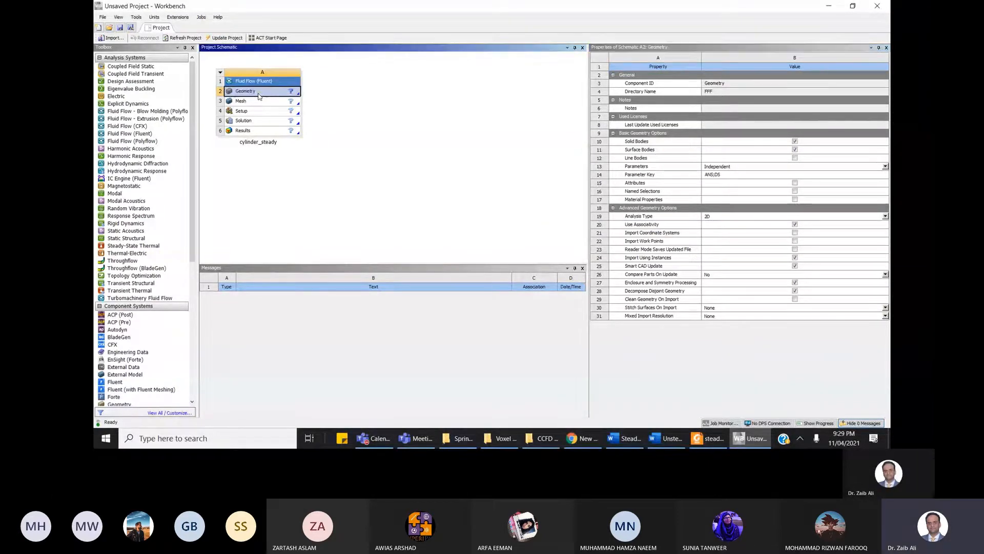
right_click(259, 96)
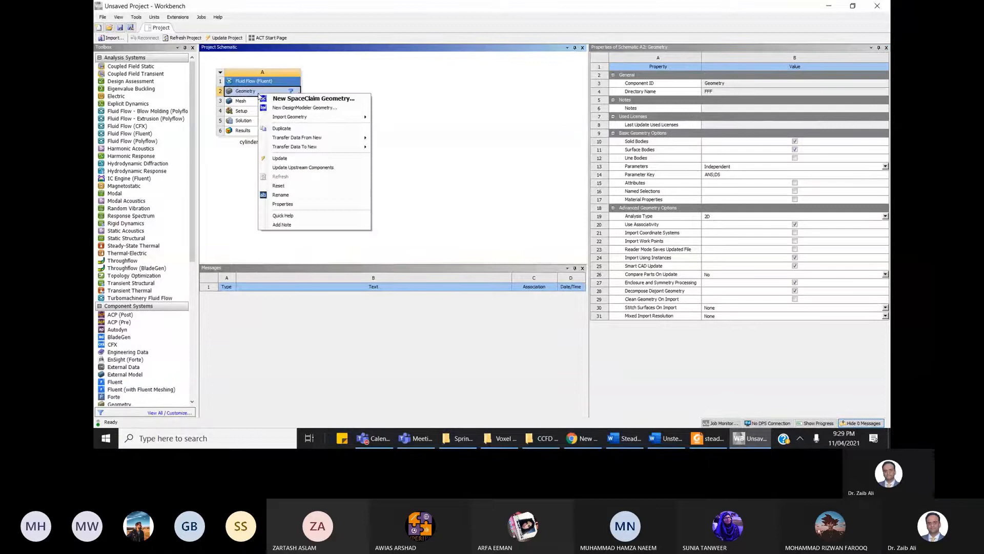
left_click(283, 108)
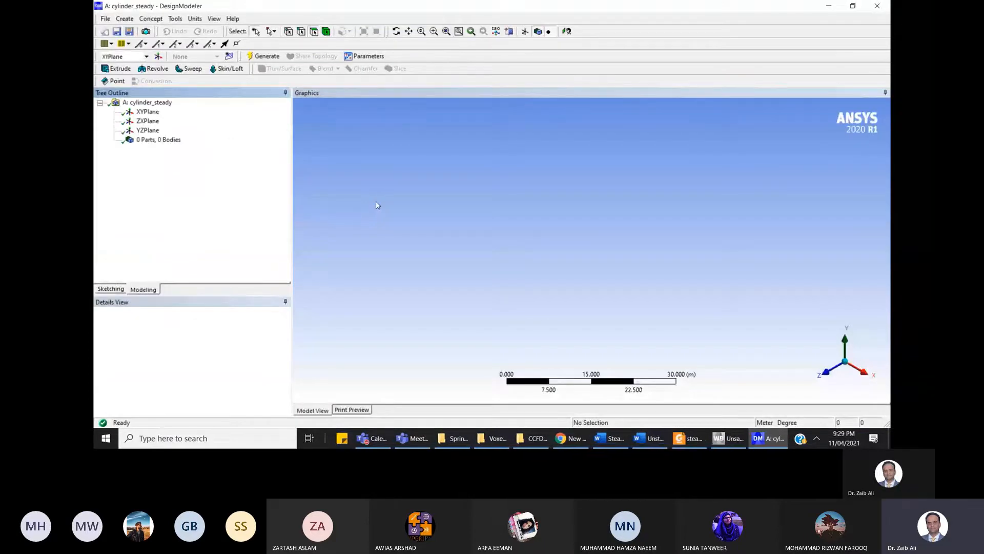
- Sketch a small circle on the XYPlane, centred at the origin
left_click(148, 111)
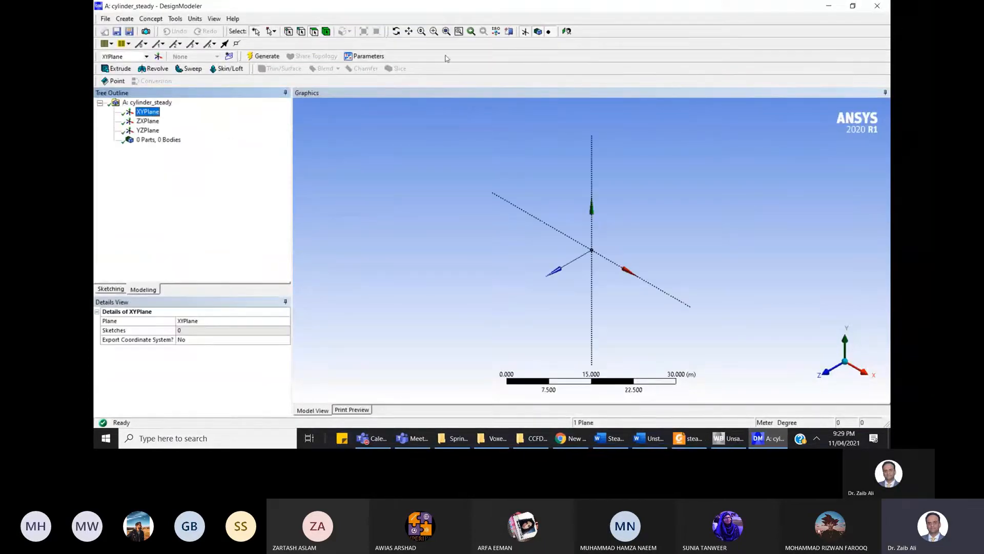
left_click(568, 32)
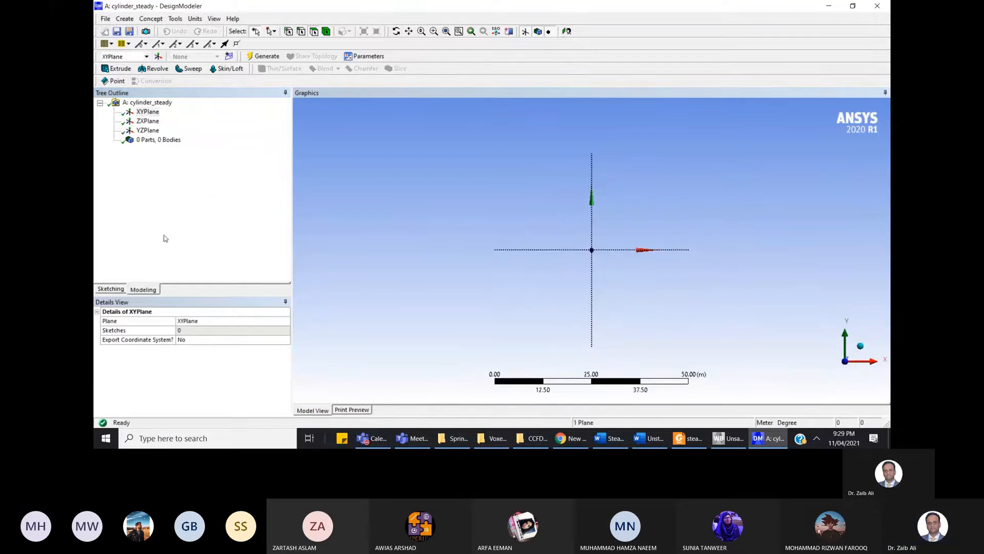
left_click(114, 289)
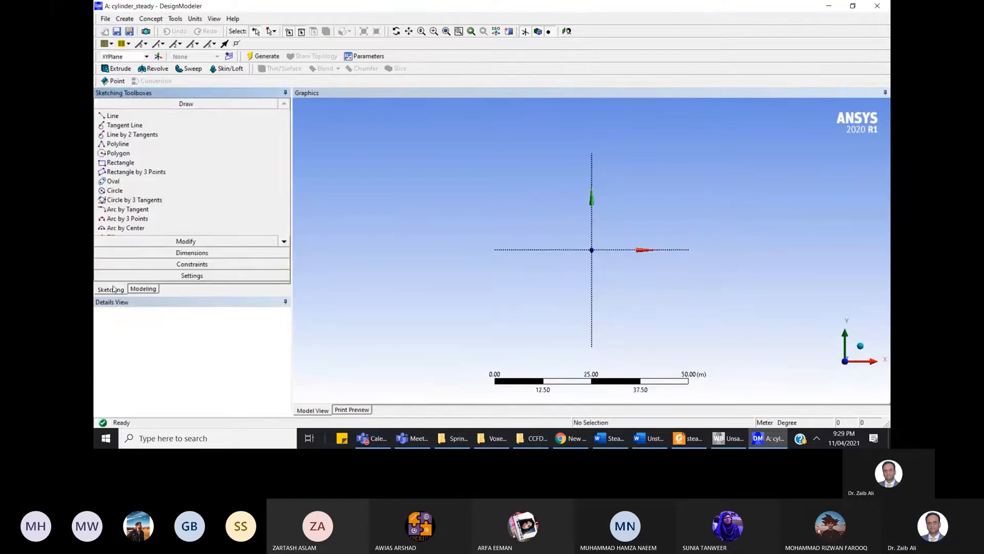
left_click(123, 191)
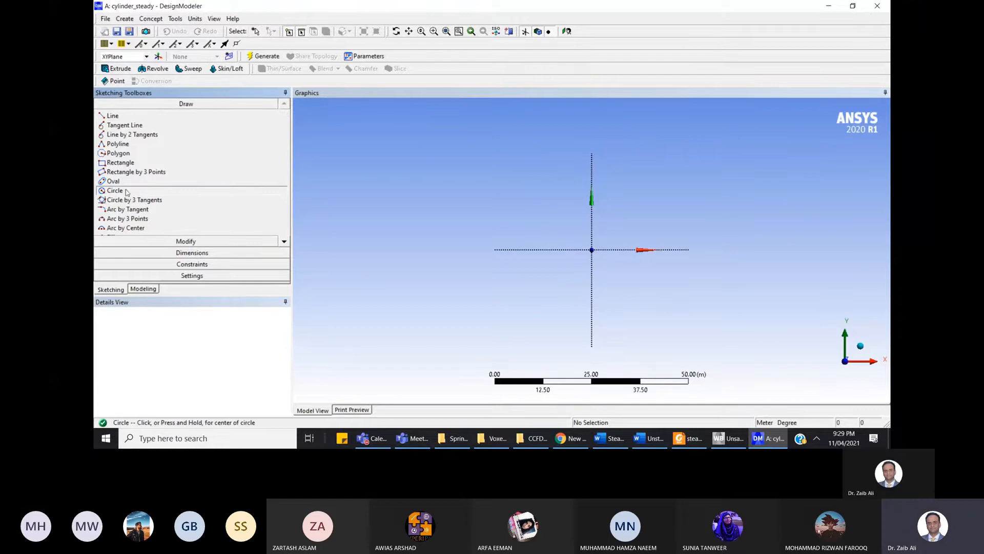
left_click(592, 250)
left_click(617, 250)
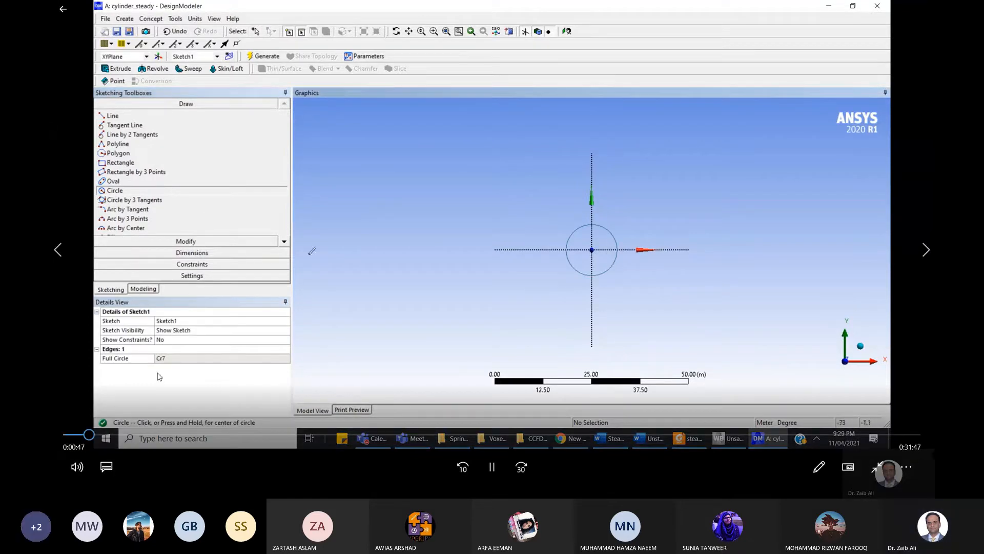
left_click(463, 469)
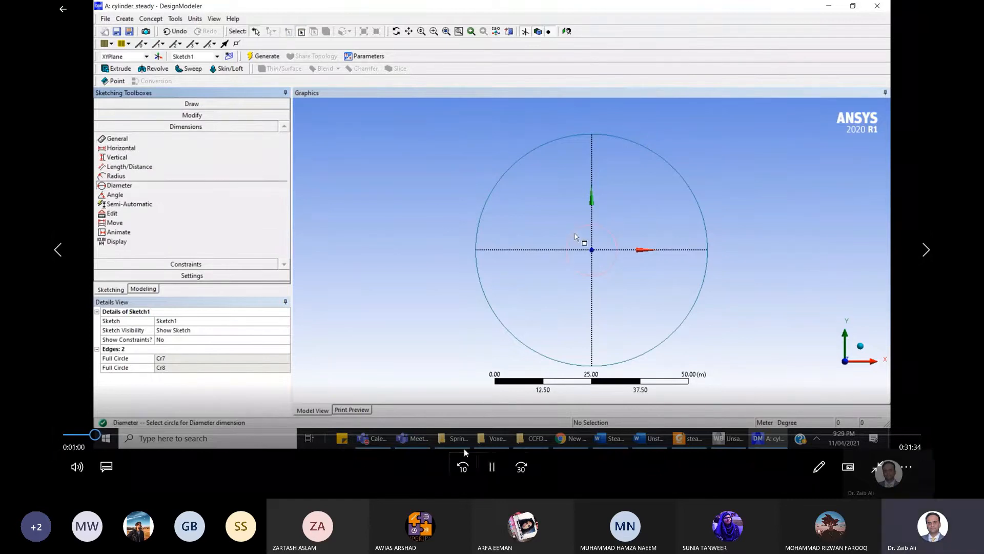
left_click(464, 469)
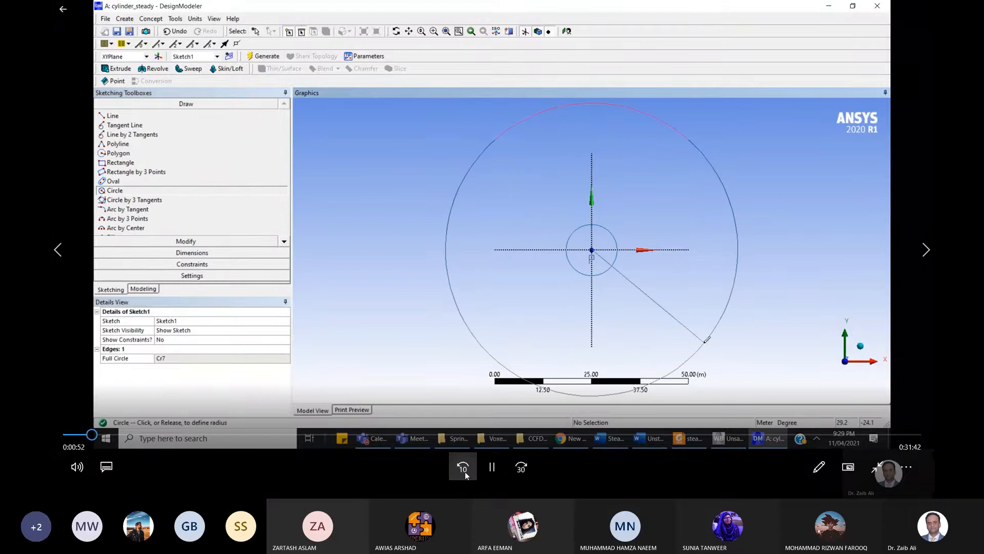
left_click(464, 469)
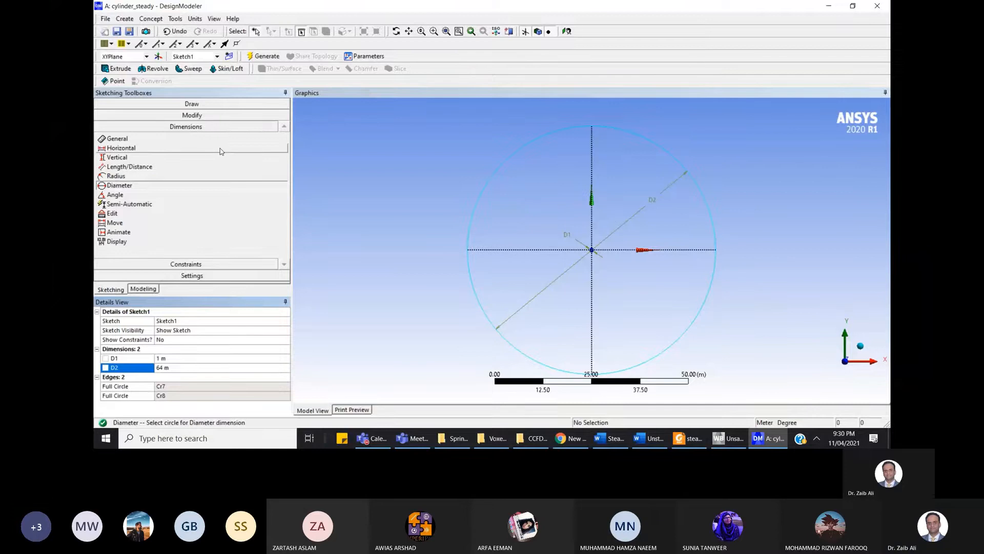
- Generate a surface from the sketch of the two concentric circles, using the Add Material operation
left_click(155, 19)
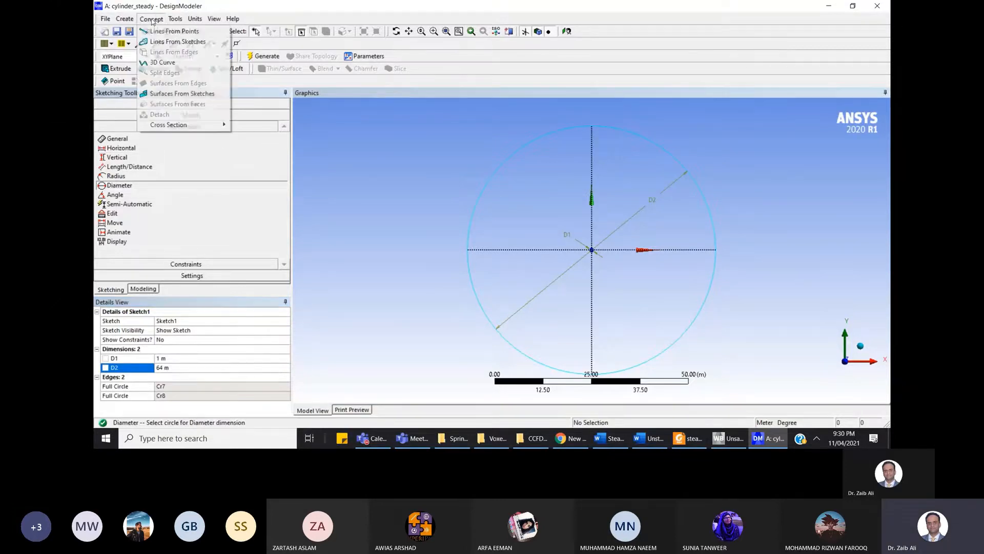
left_click(175, 93)
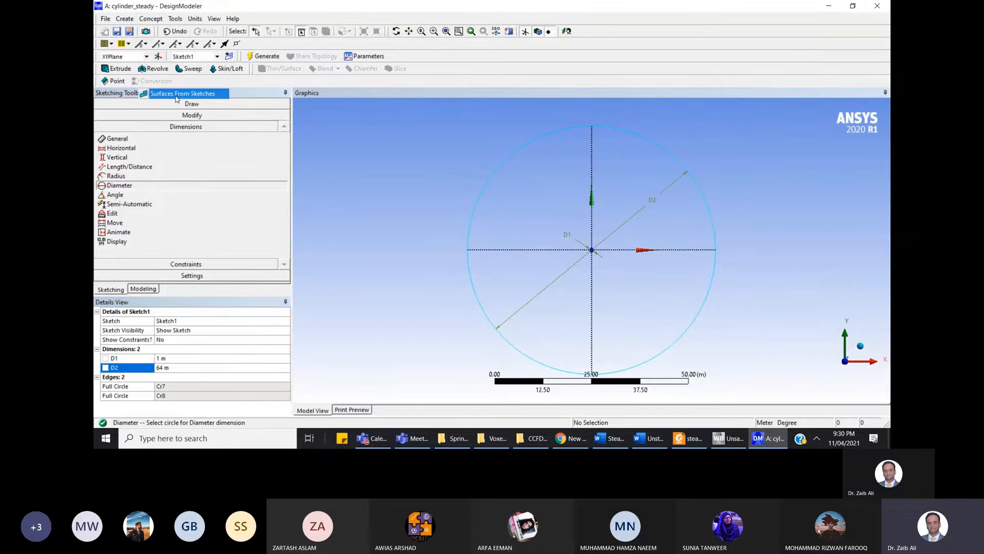
left_click(489, 182)
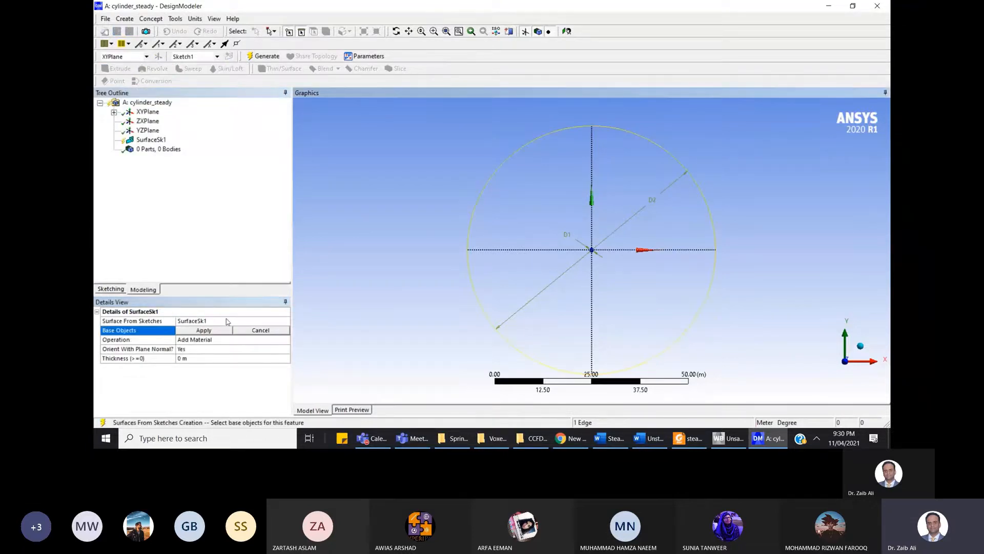
left_click(210, 331)
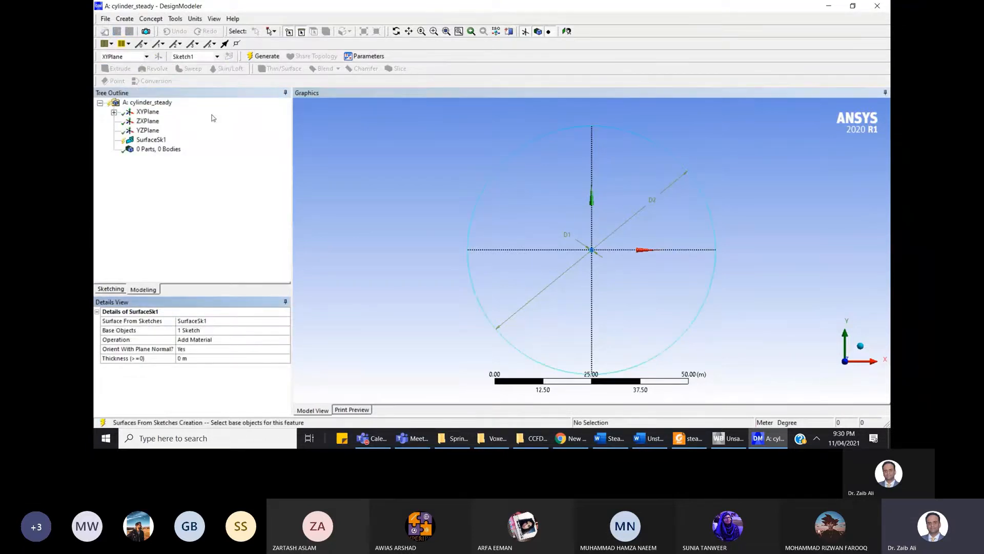
left_click(262, 57)
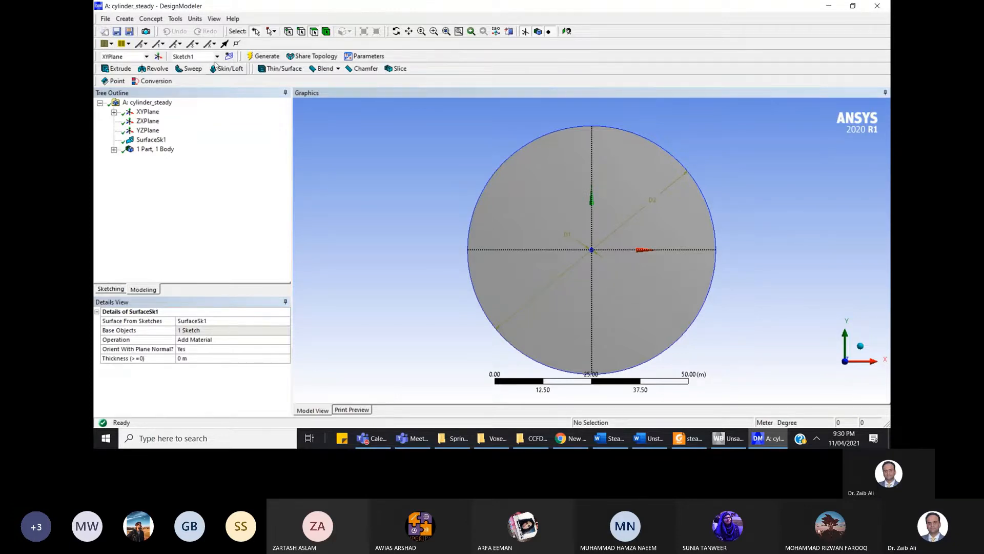
- Add a second sketch on the XYPlane and draw a vertical line along the Y axis extending beyond the outer circle at both ends
left_click(229, 56)
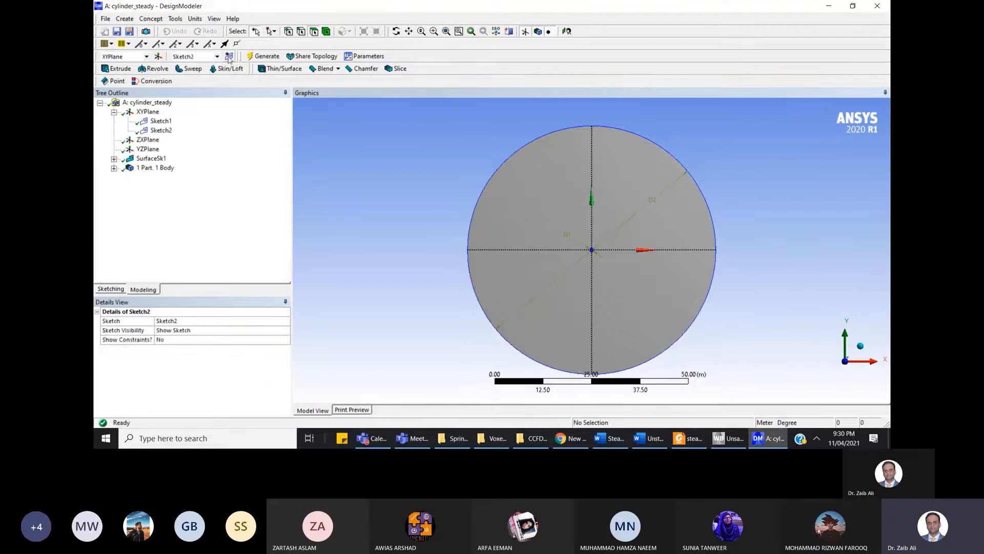
left_click(161, 130)
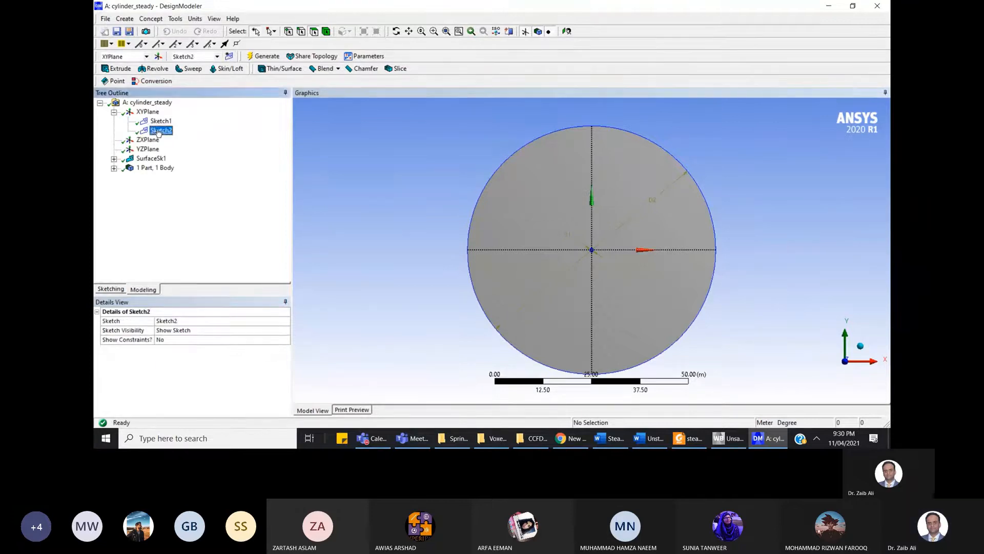
left_click(111, 289)
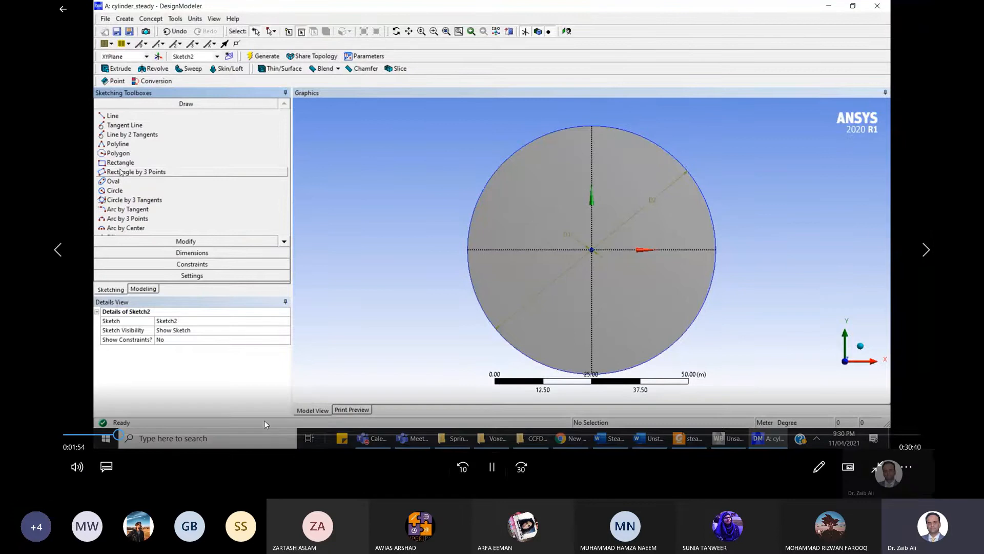
left_click(114, 116)
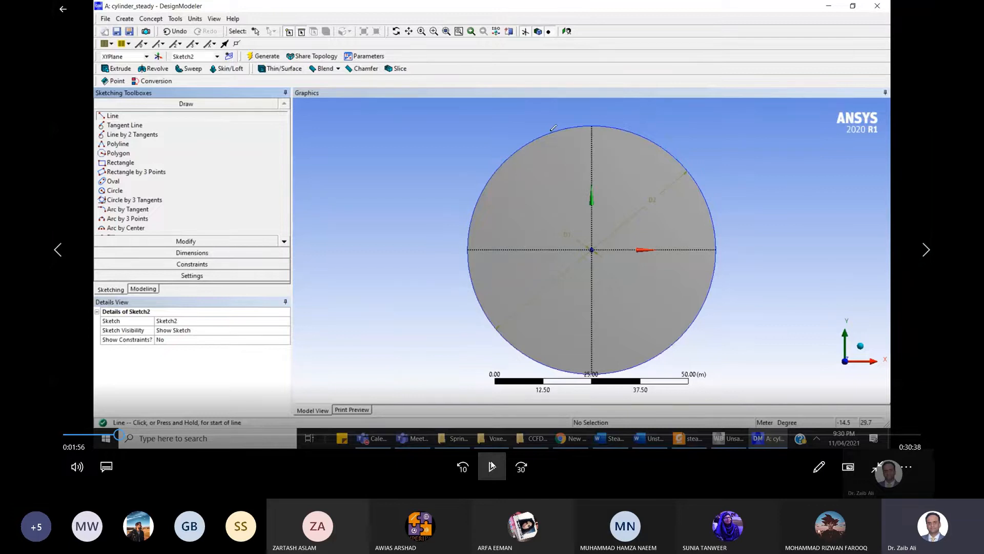
left_click(491, 466)
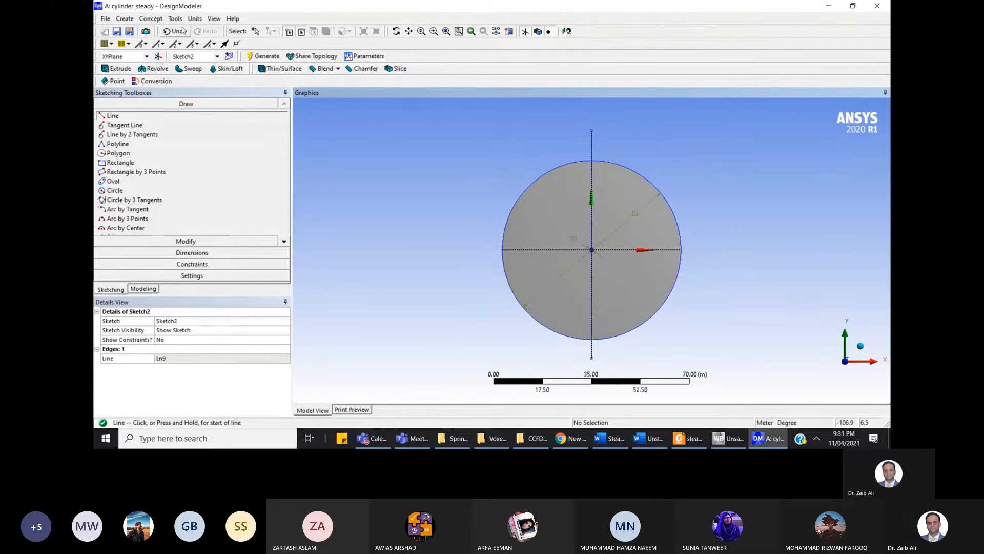
- Trim both ends of the vertical line that stick out beyond the outer circle
left_click(211, 241)
left_click(144, 158)
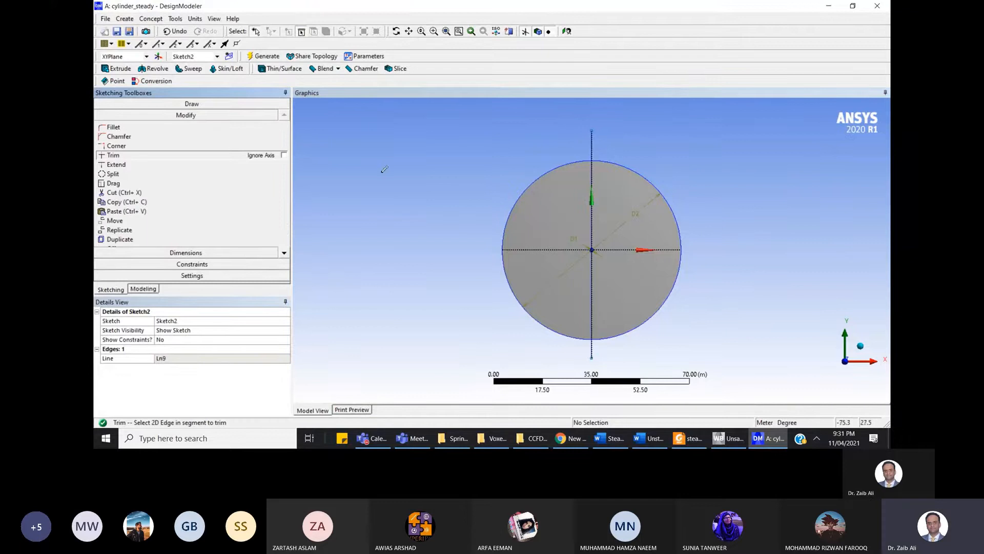
left_click(595, 147)
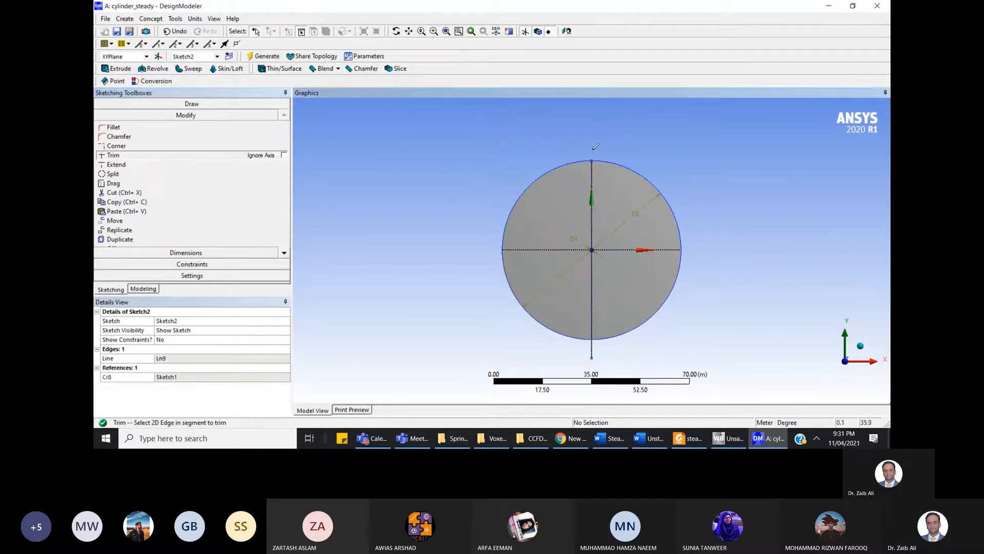
left_click(593, 351)
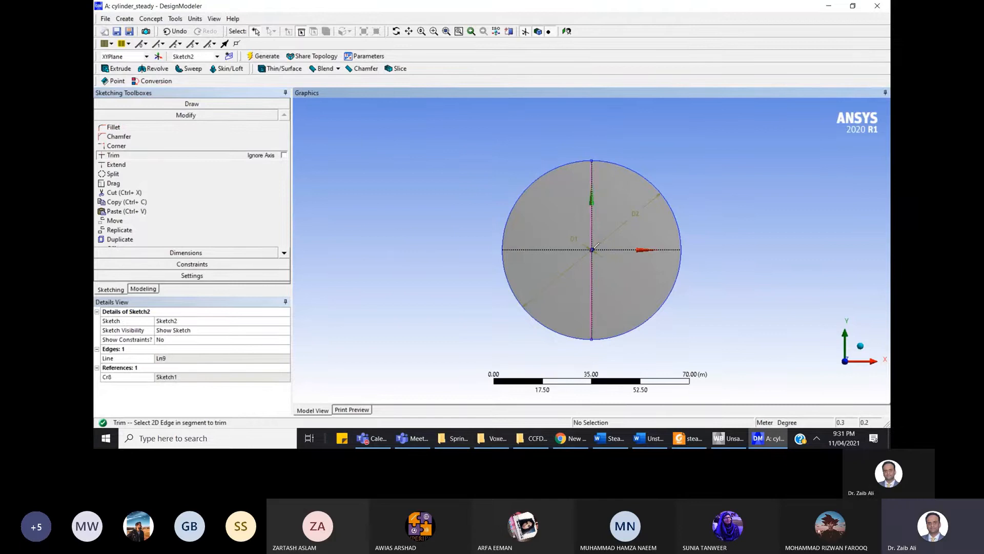
- Trim the portion of the vertical line that lies inside the small inner circle
scroll(596, 246, "up", 1)
scroll(596, 246, "up", 10)
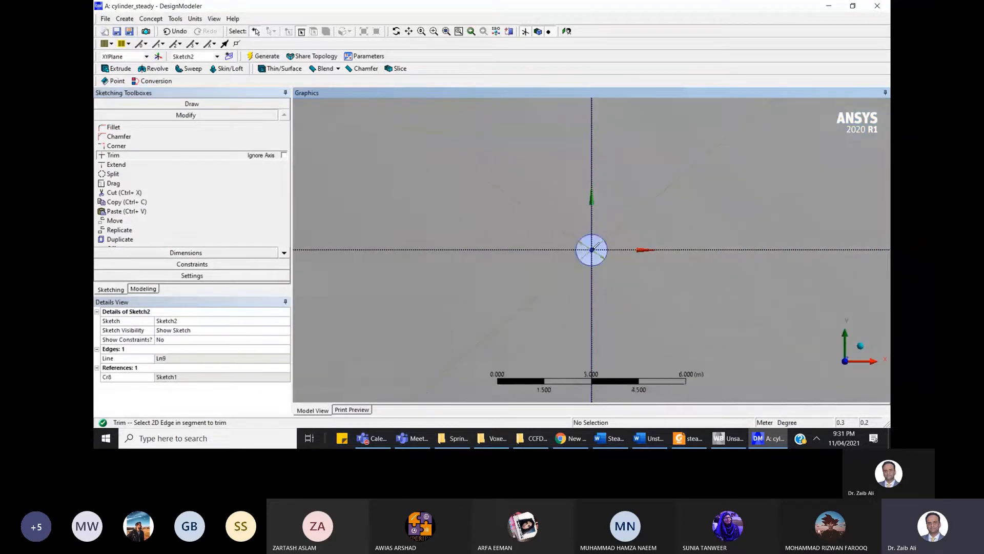
scroll(596, 246, "up", 3)
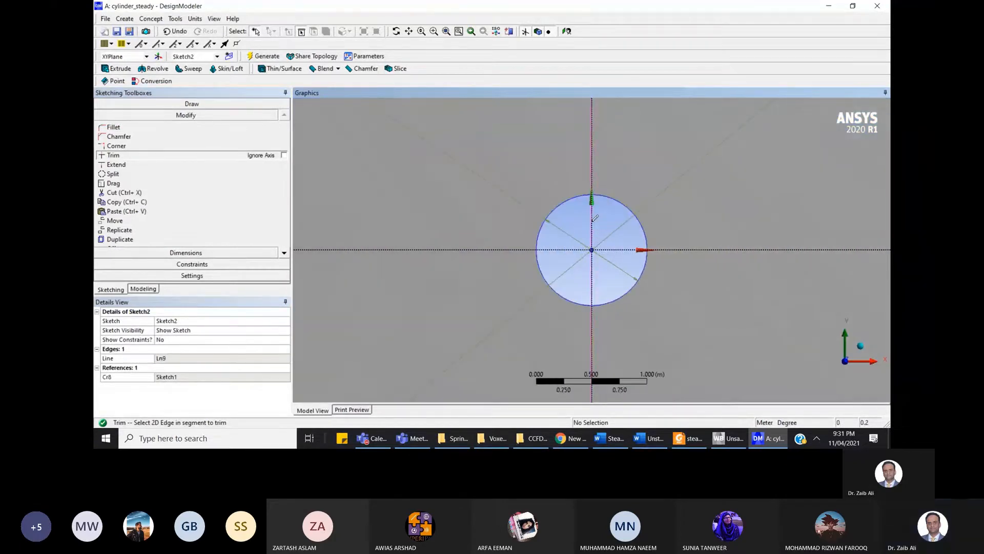
left_click(595, 218)
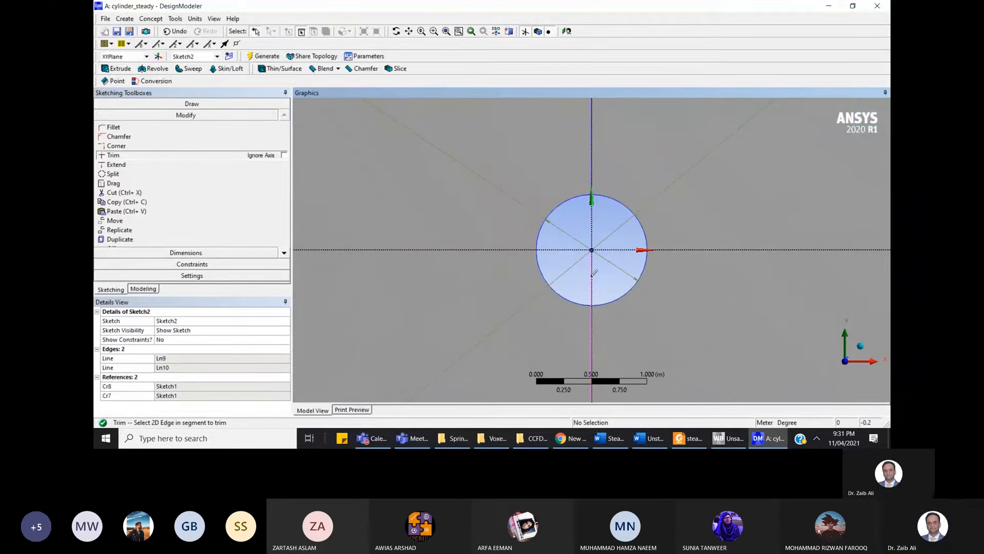
scroll(683, 245, "down", 2)
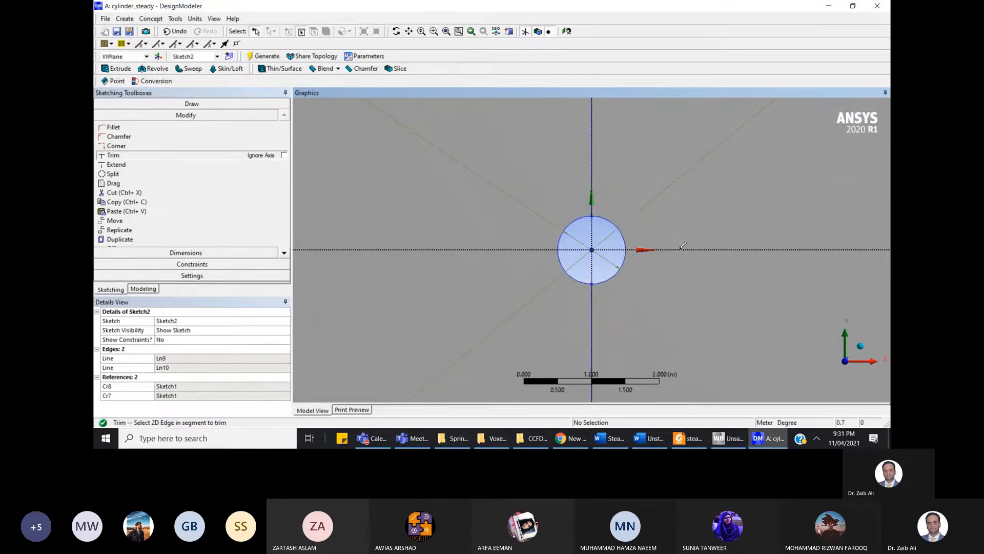
scroll(683, 245, "down", 6)
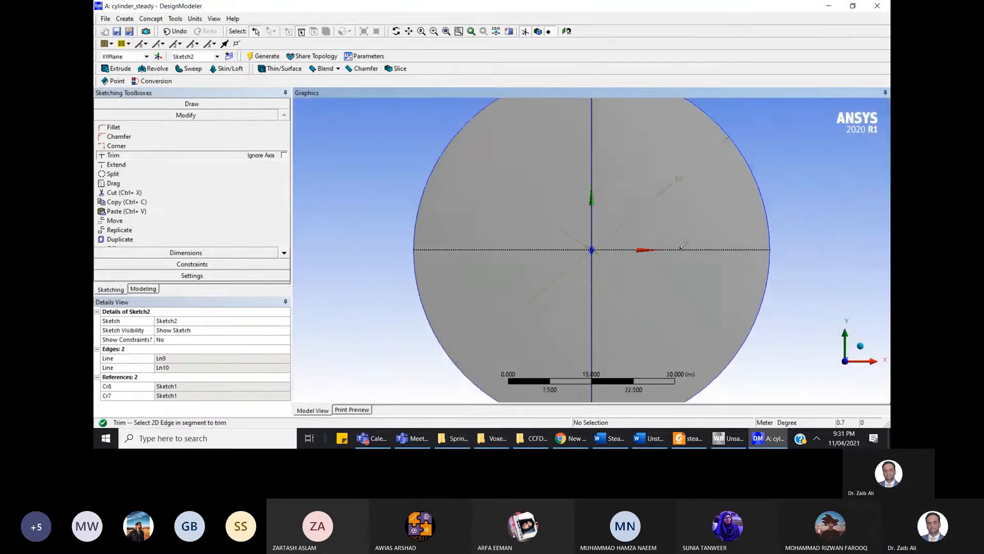
scroll(683, 245, "down", 2)
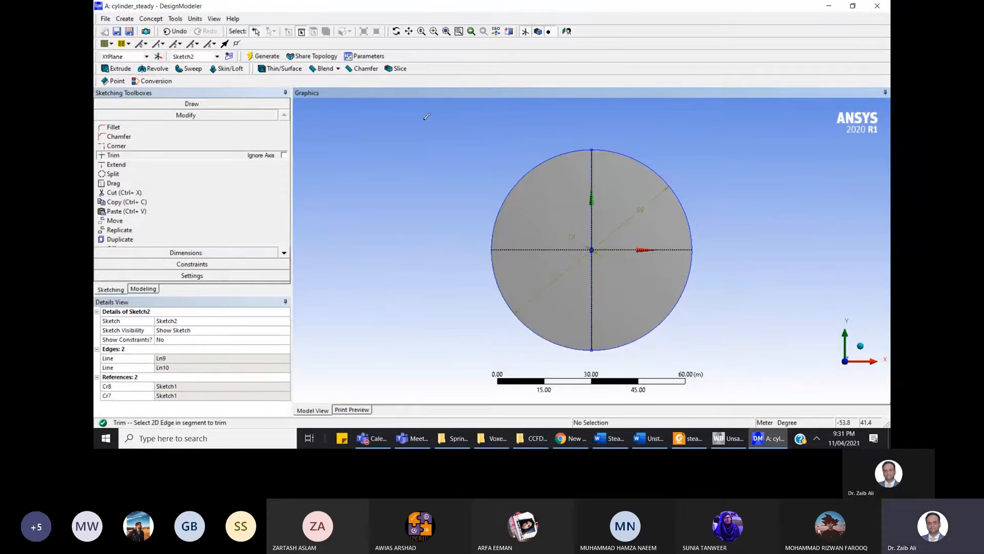
- Generate line bodies from the two vertical segments of the second sketch with Lines From Sketches, using the Add Material operation
left_click(157, 21)
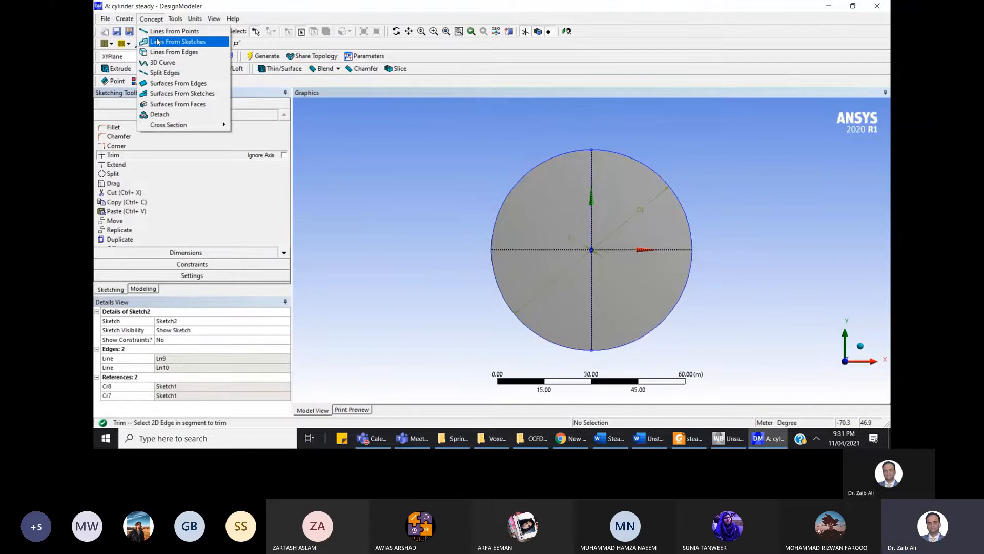
left_click(164, 43)
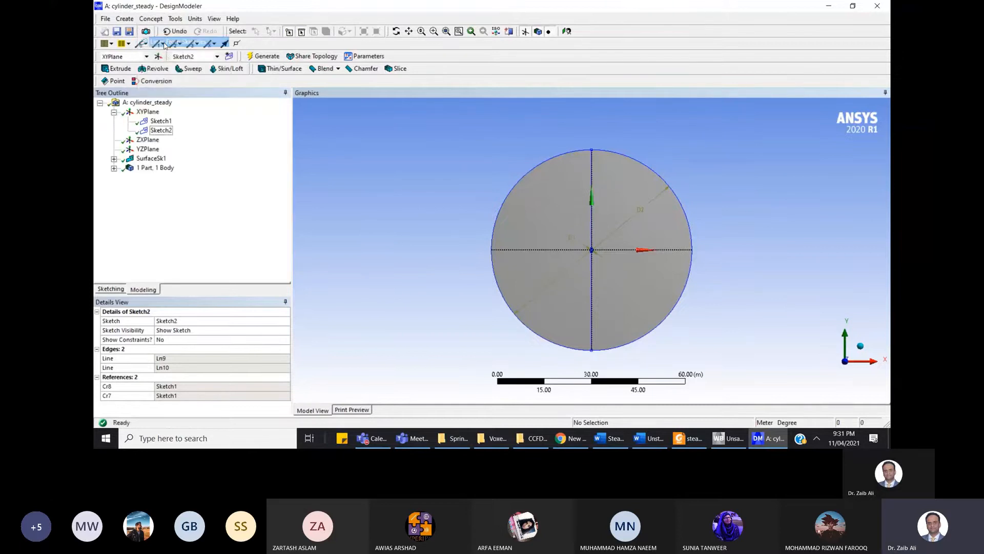
left_click(593, 227)
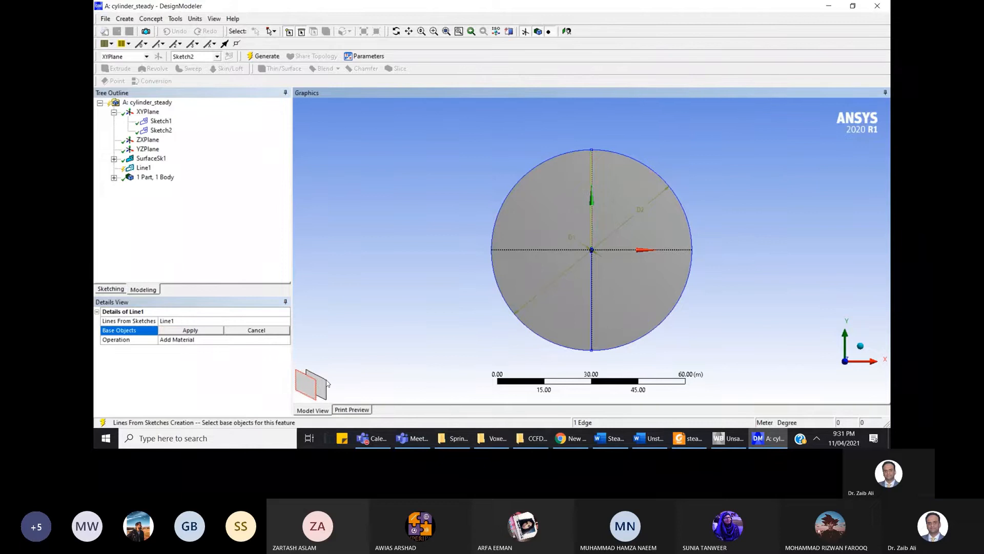
left_click(591, 276, "ctrl")
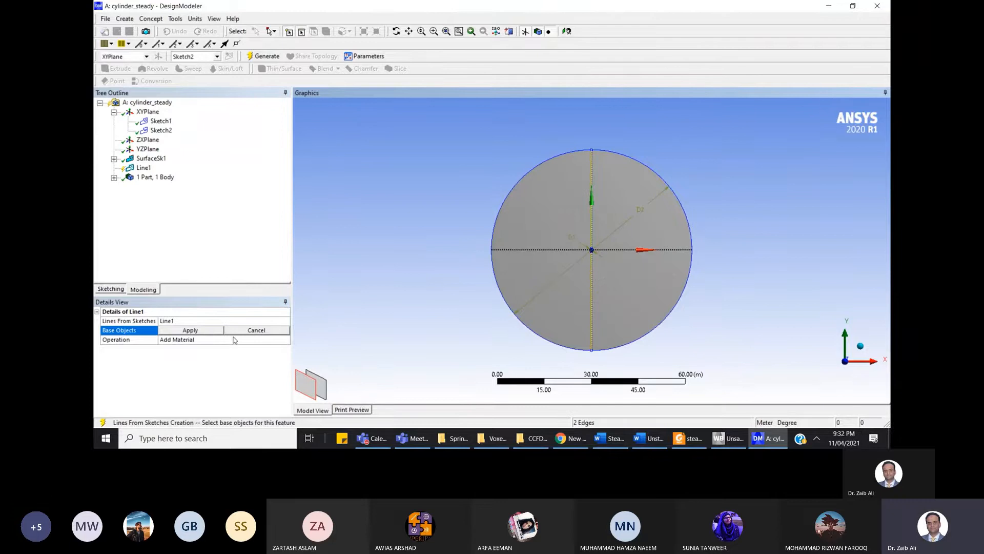
left_click(206, 331)
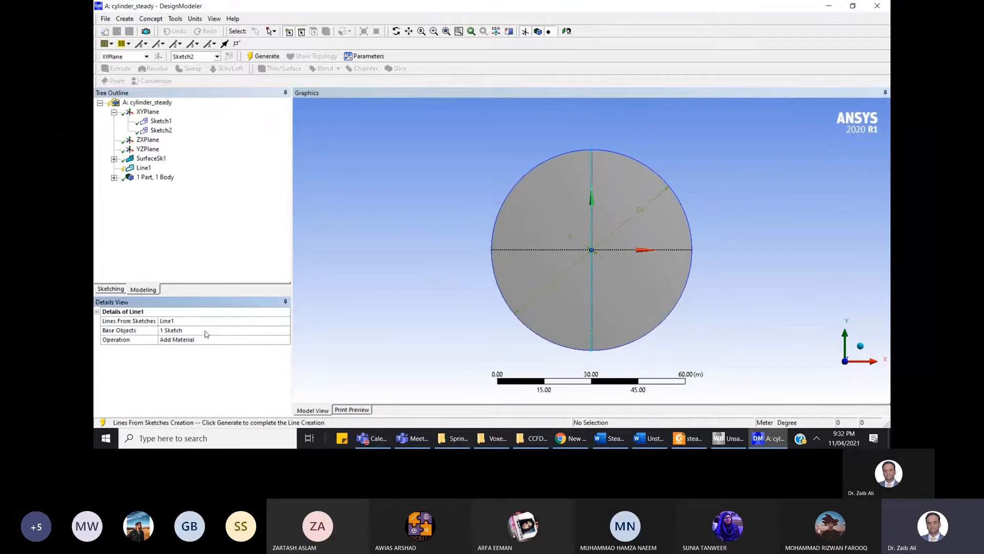
left_click(264, 57)
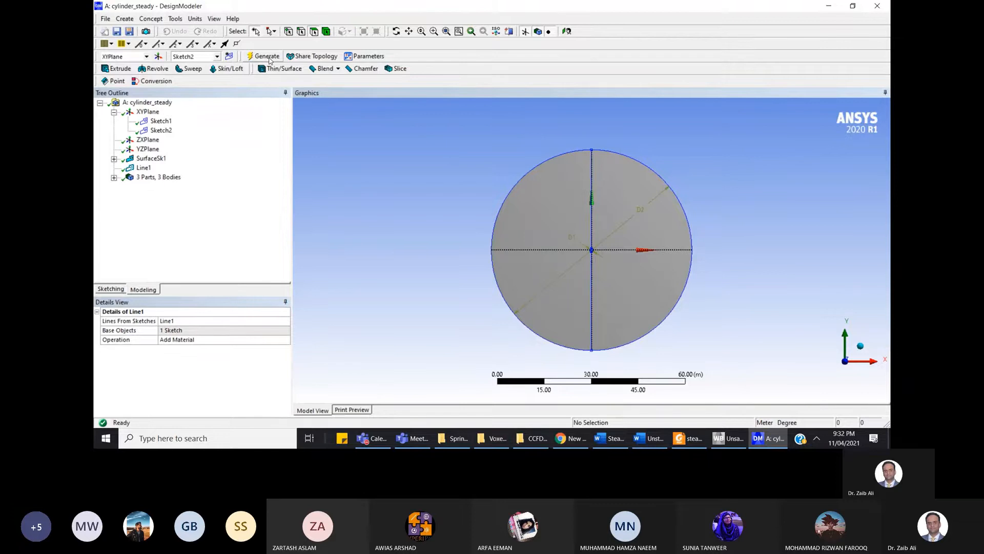
left_click(114, 178)
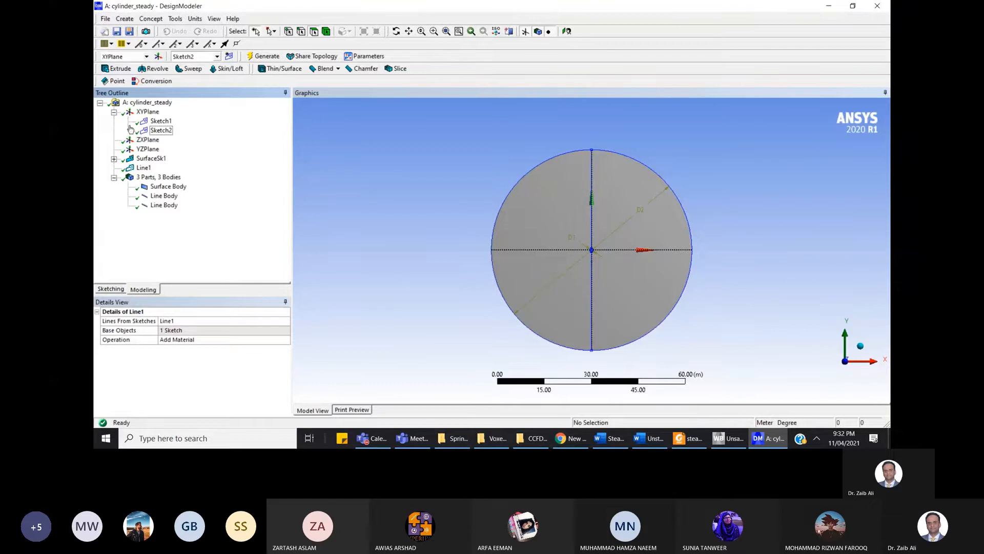
- Project the two vertical line edges onto the circular surface with an Edges On Face projection and generate it
left_click(176, 19)
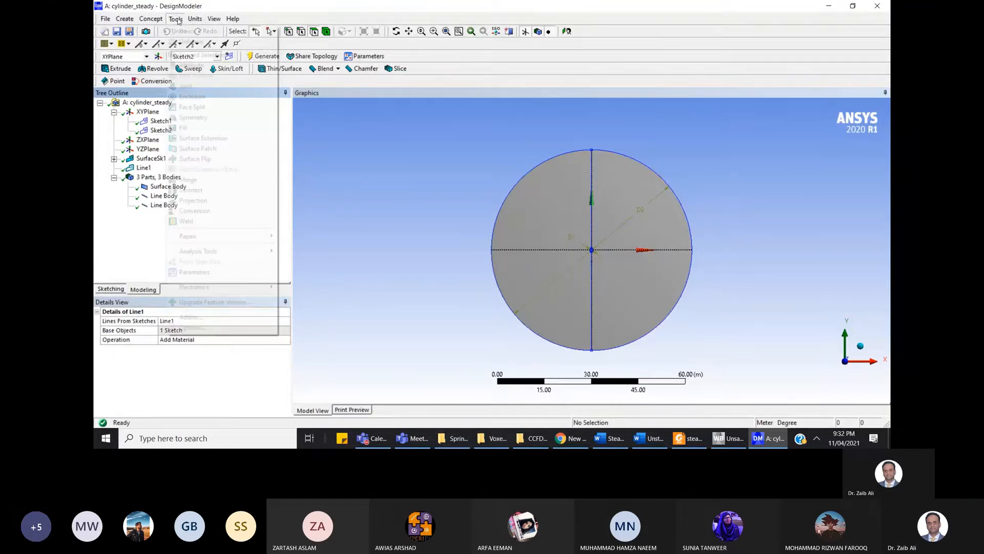
left_click(207, 200)
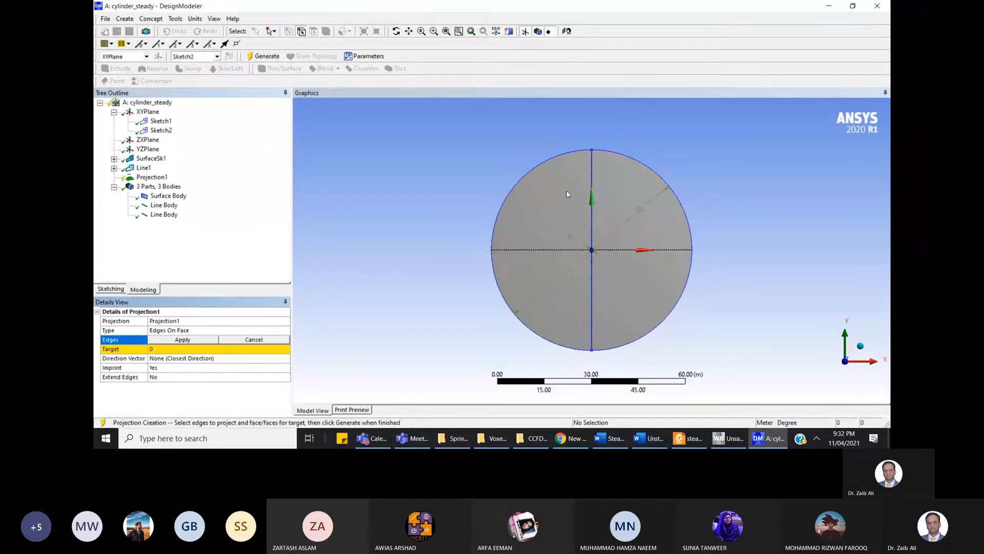
left_click(593, 185)
left_click(593, 301, "ctrl")
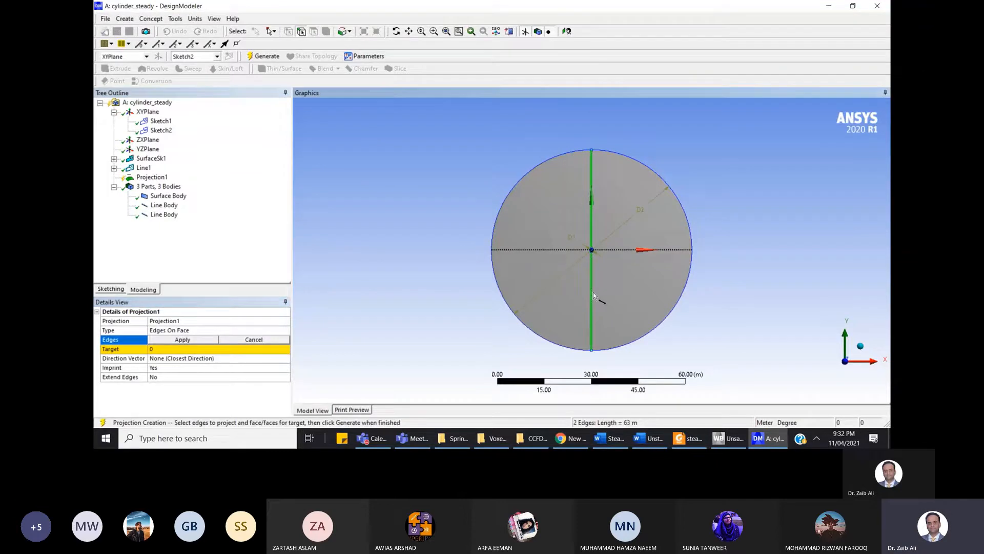
left_click(200, 342)
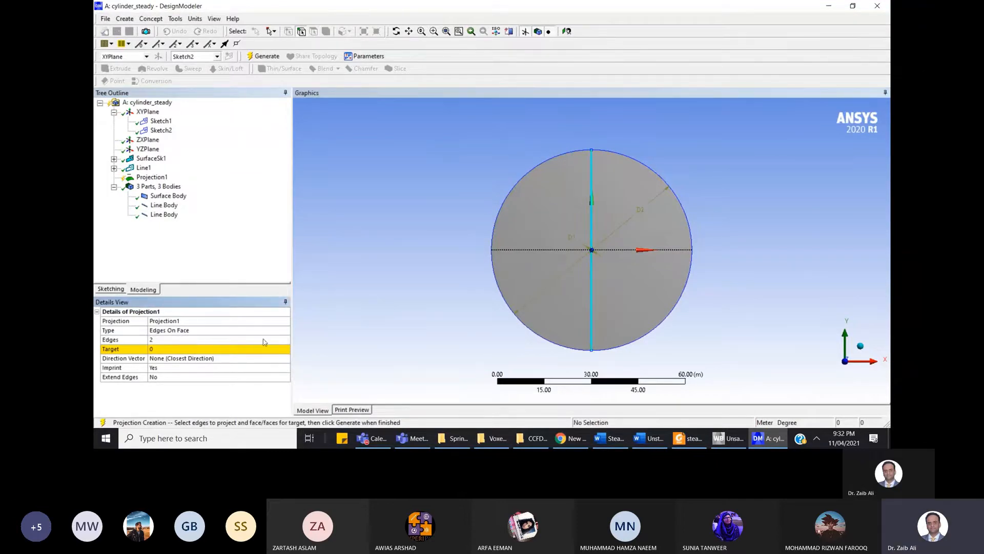
left_click(224, 349)
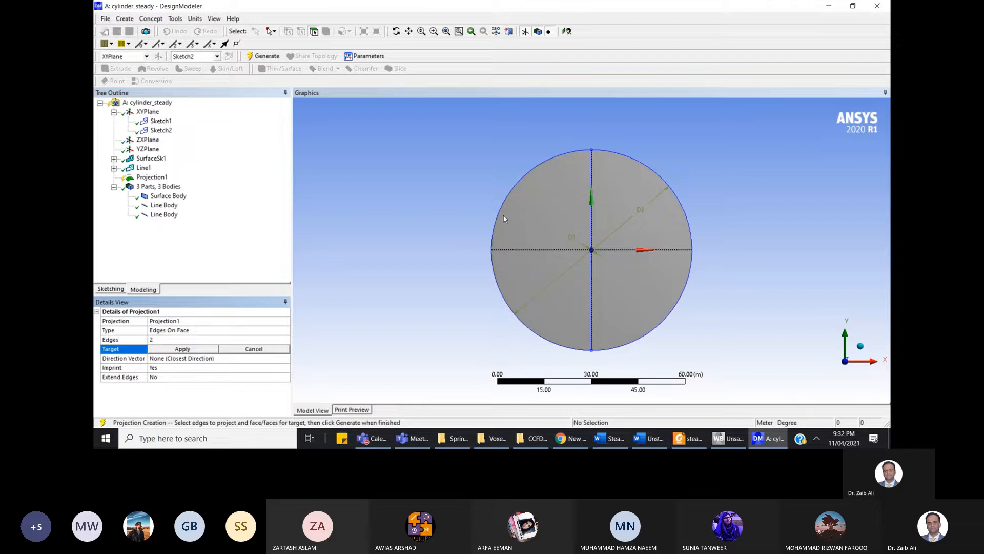
left_click(550, 218)
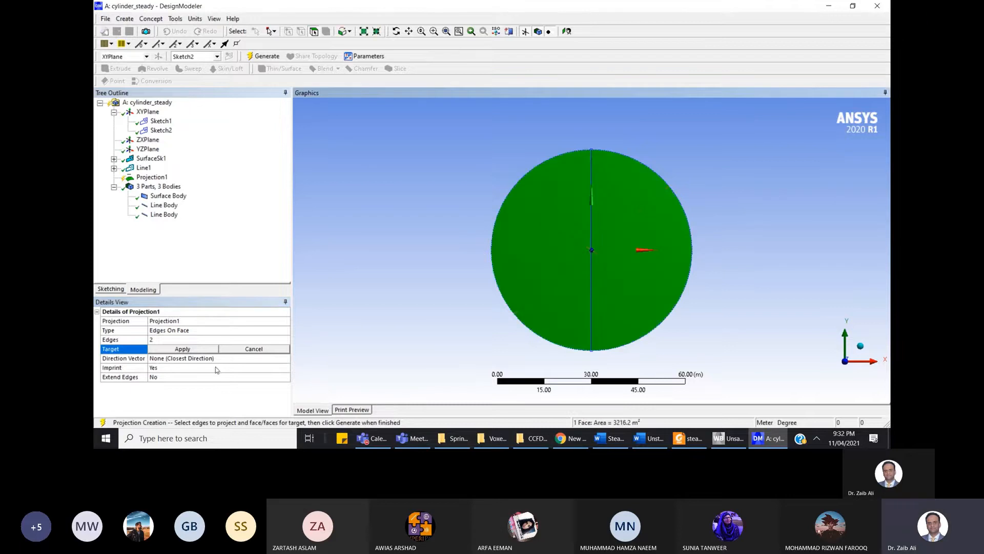
left_click(191, 350)
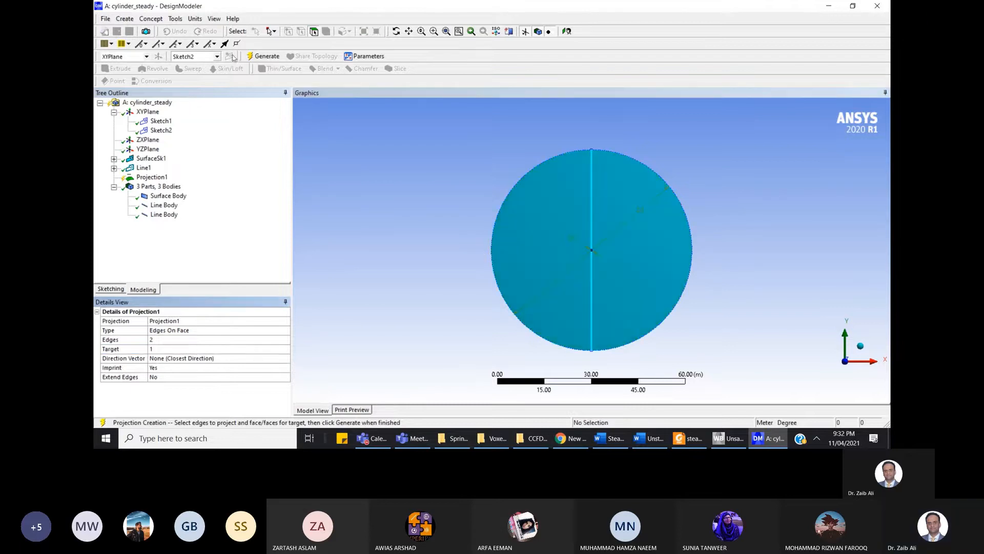
left_click(265, 56)
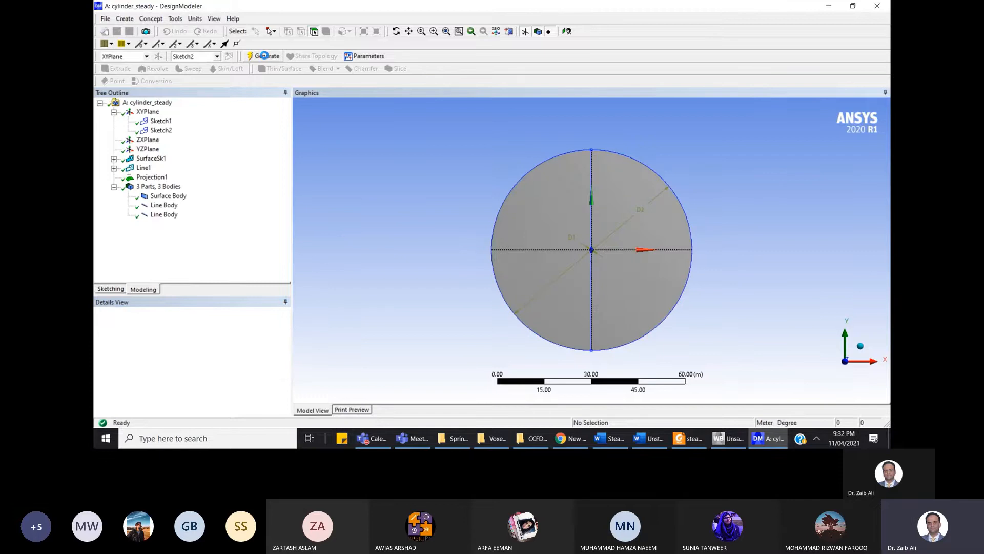
- Hide the plane display and select each half of the circular surface to check how the face is split
left_click(525, 31)
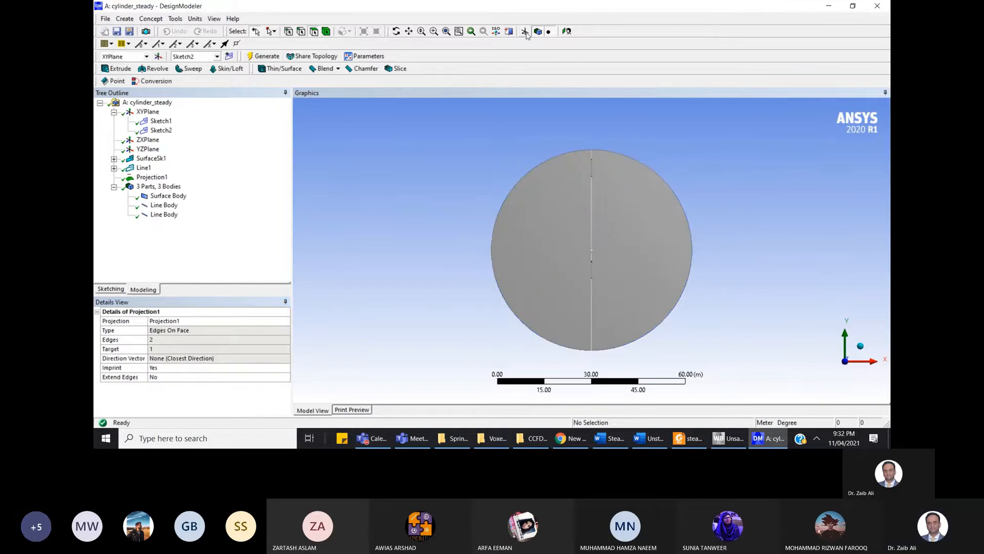
left_click(571, 239)
left_click(635, 243)
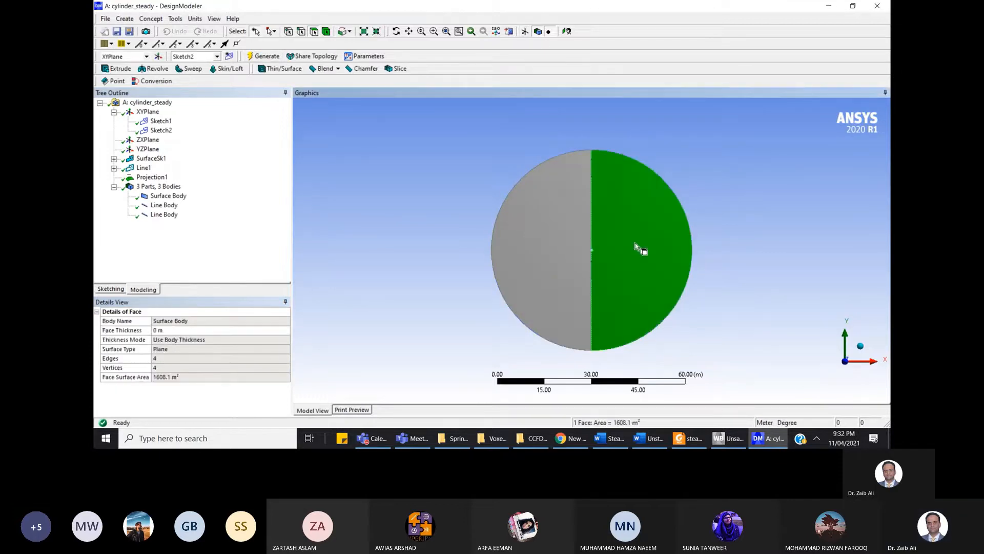
left_click(551, 238)
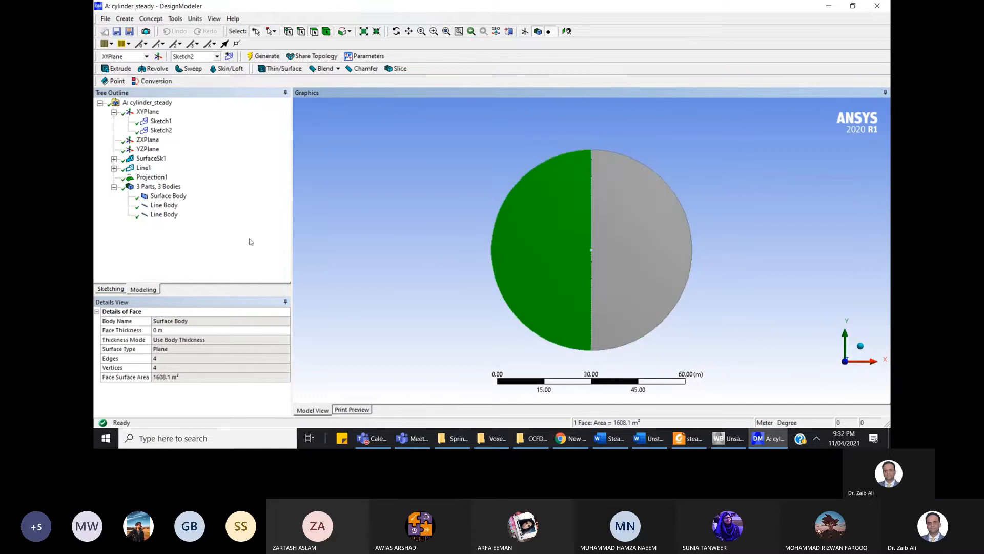
- Suppress both line bodies so that only the surface body stays active
left_click(172, 196)
right_click(173, 197)
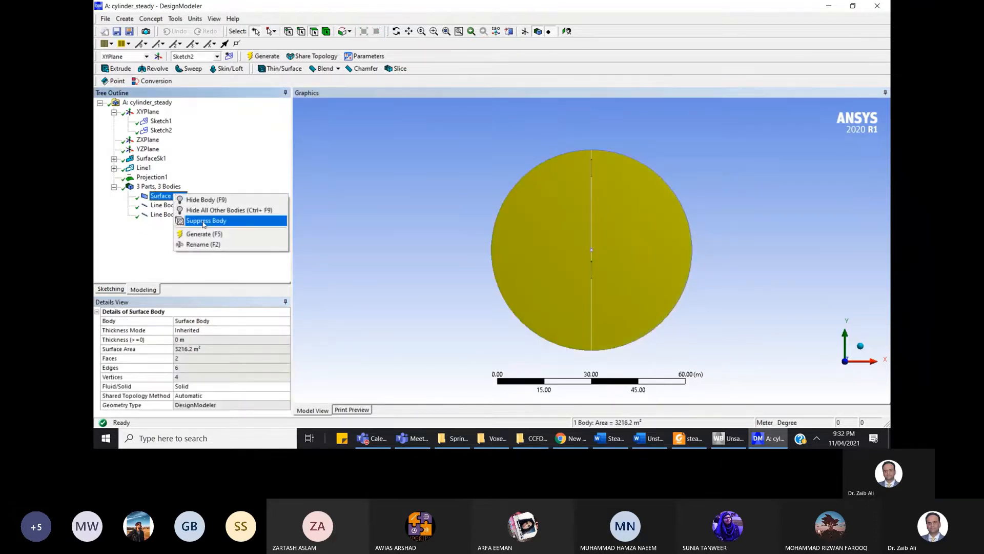
left_click(155, 206)
right_click(153, 206)
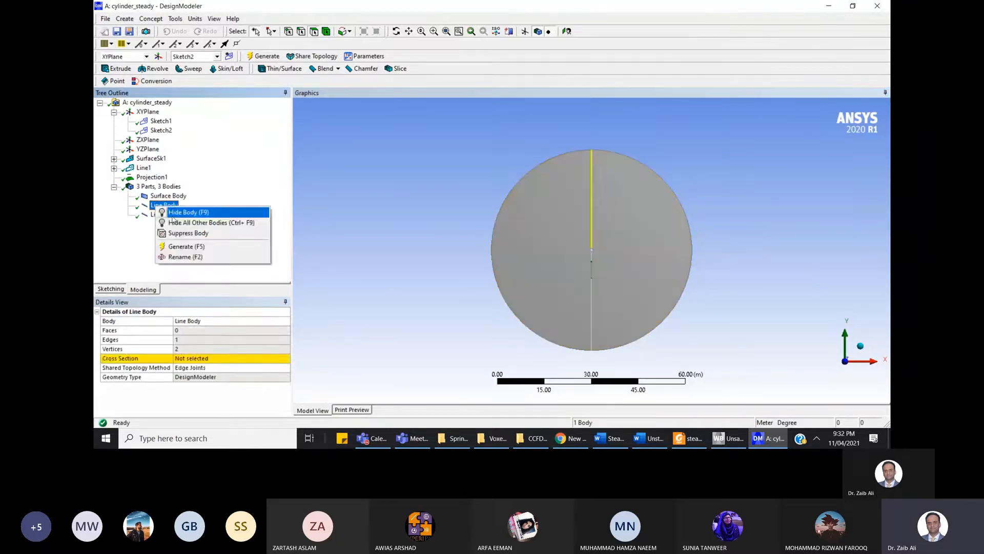
left_click(186, 231)
left_click(165, 216)
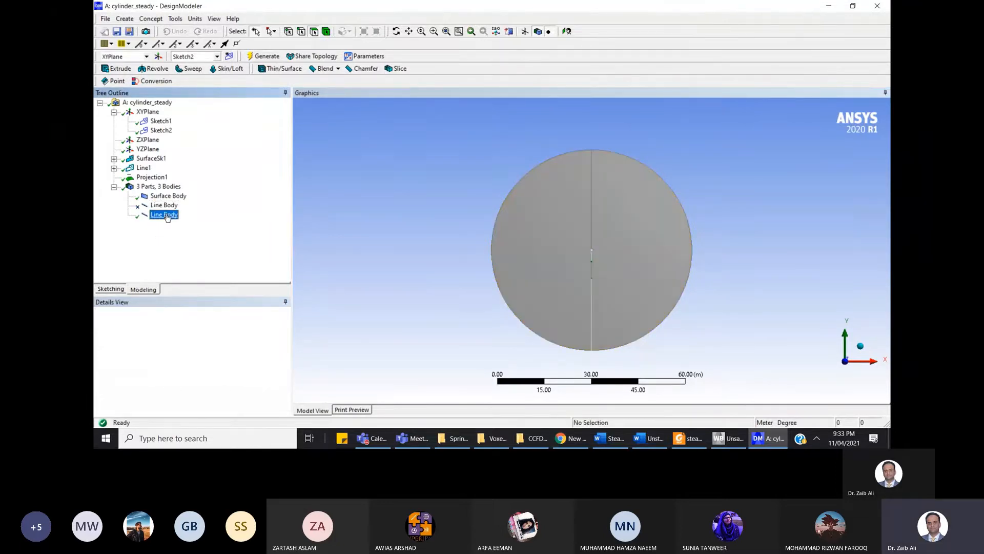
right_click(165, 215)
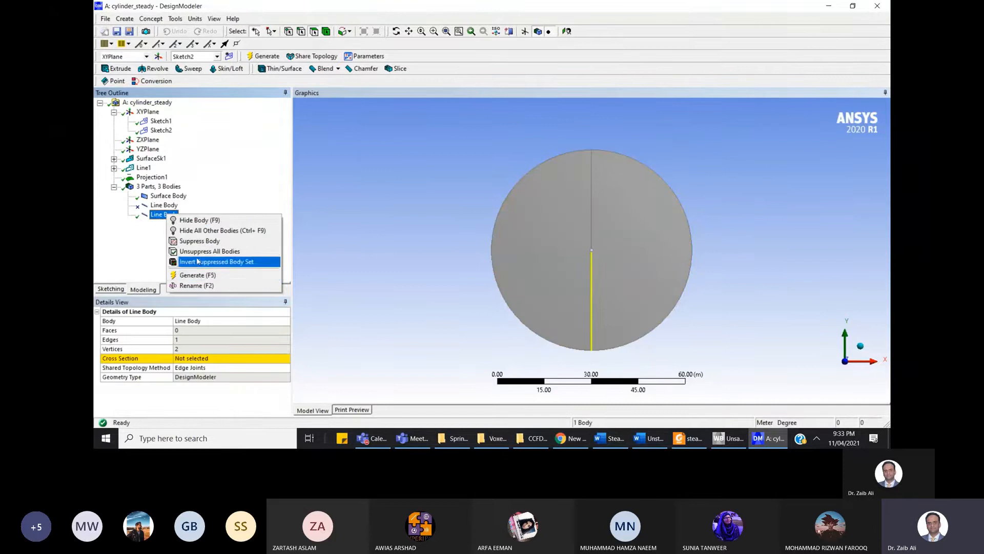
left_click(197, 241)
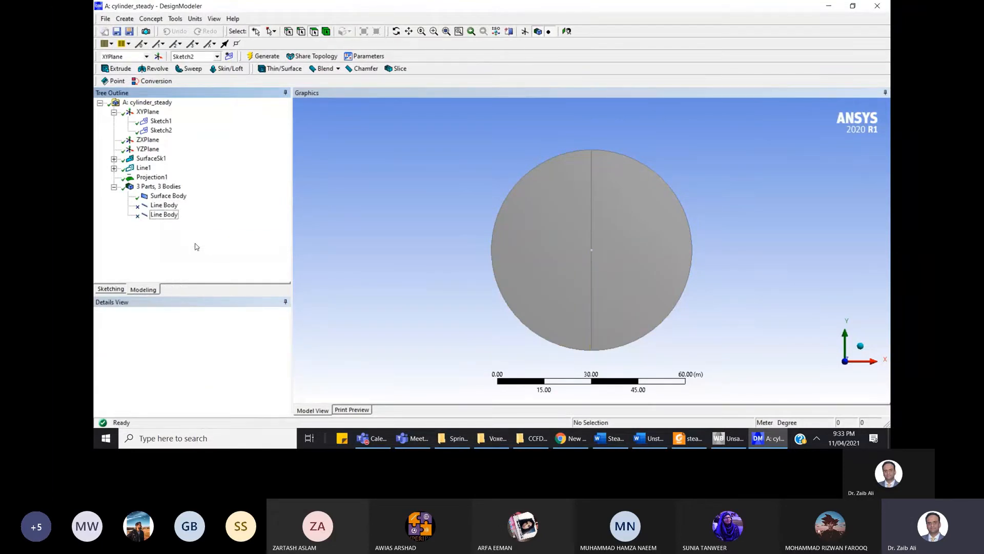
- Set the surface body's Fluid/Solid property to Fluid and reselect the body to check it
left_click(169, 197)
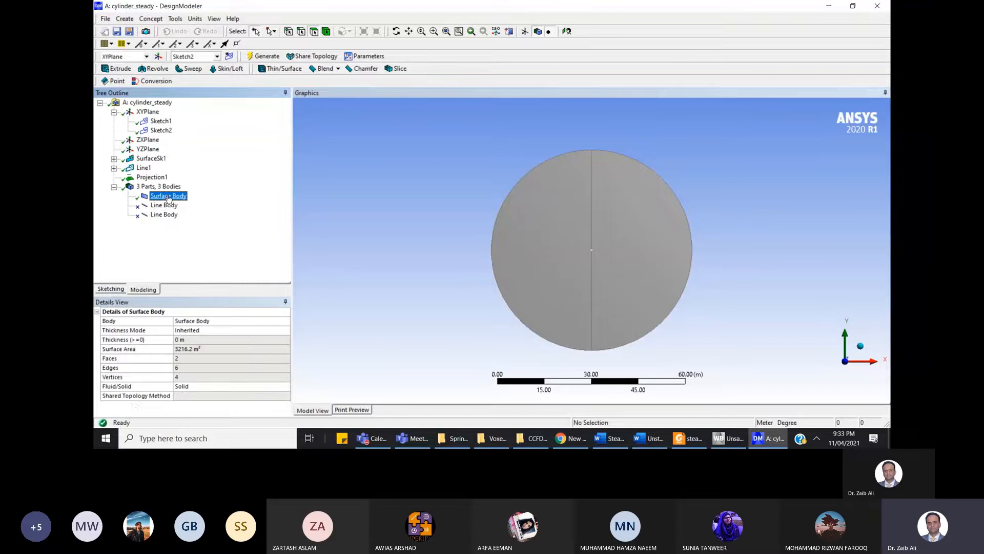
left_click(281, 388)
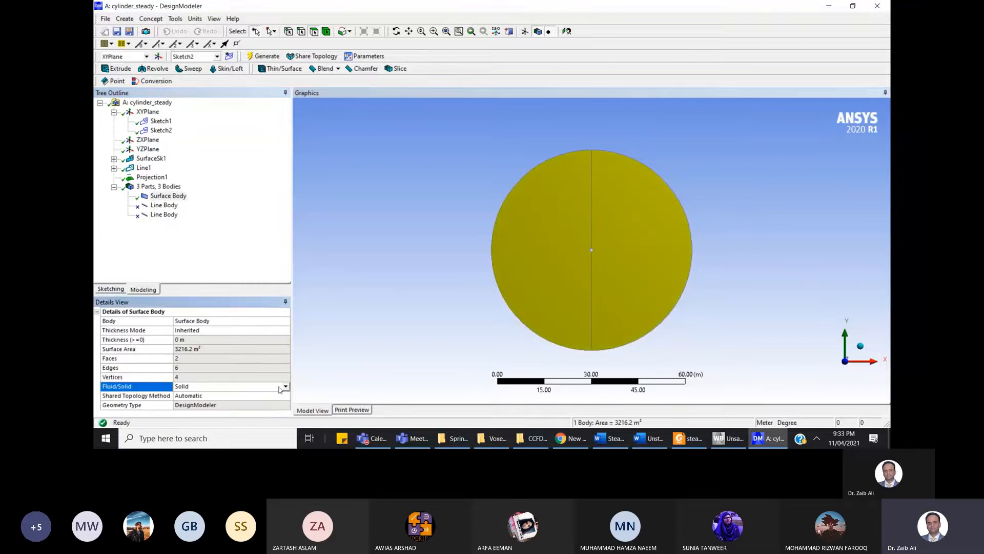
left_click(286, 387)
left_click(280, 397)
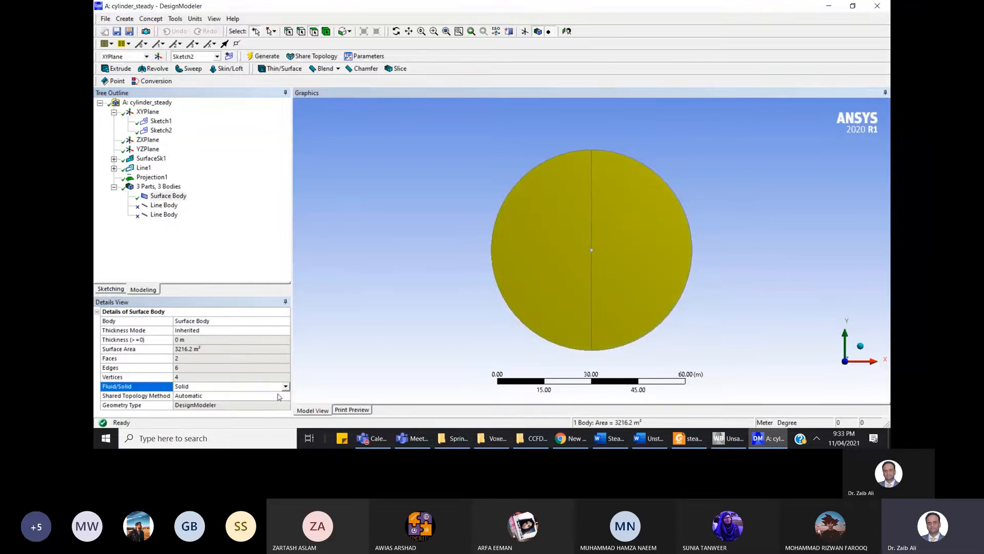
left_click(353, 237)
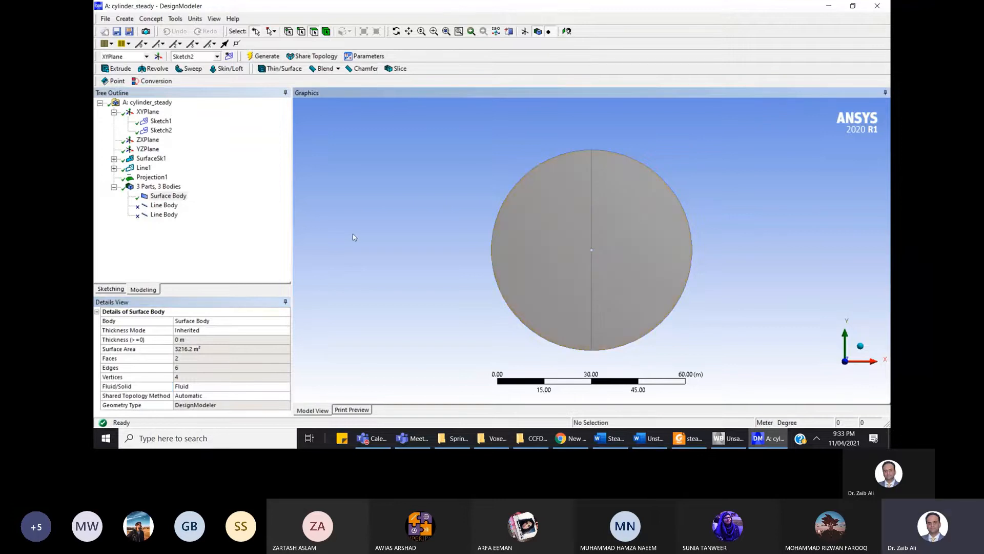
left_click(173, 196)
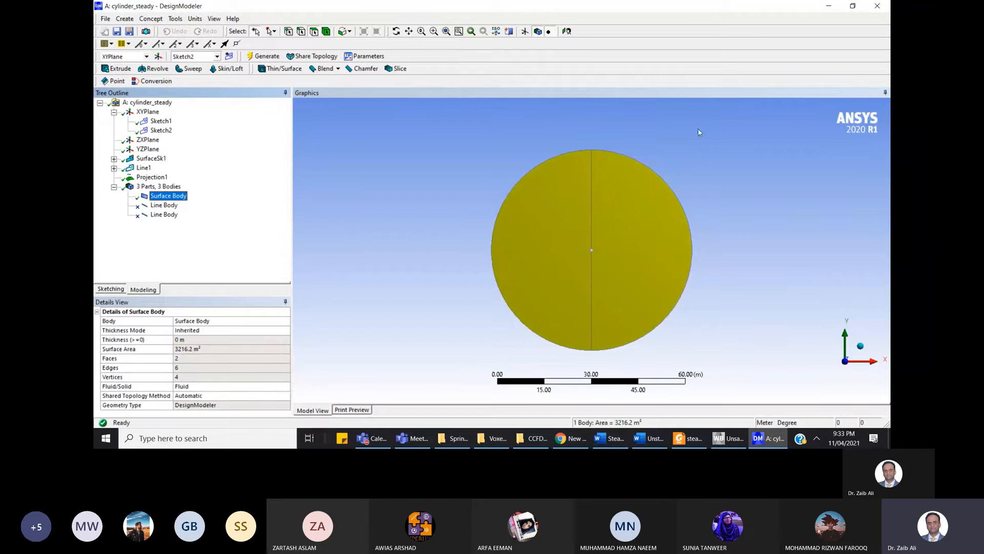
- Close DesignModeler and open the Mesh cell of the cylinder_steady system from Workbench in Meshing
left_click(875, 14)
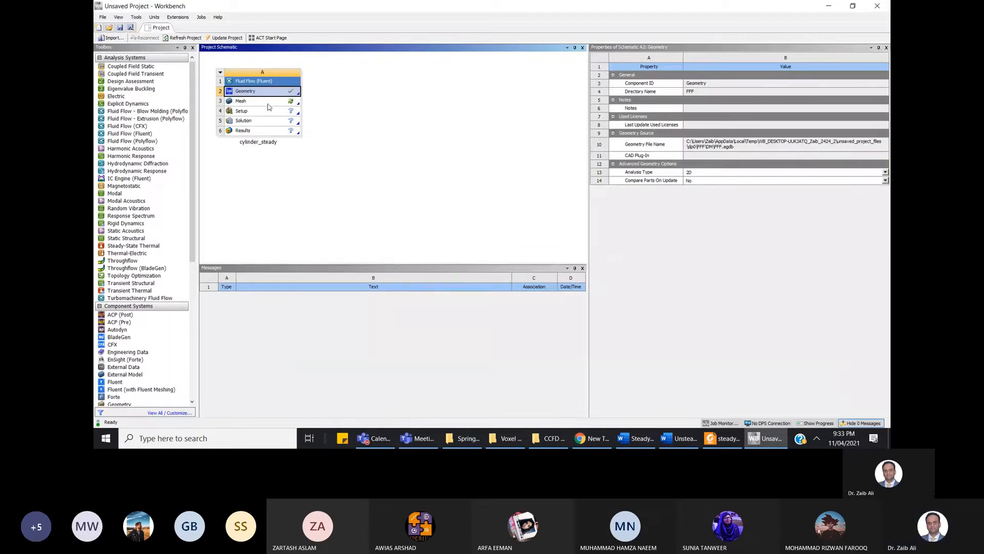
double_click(264, 105)
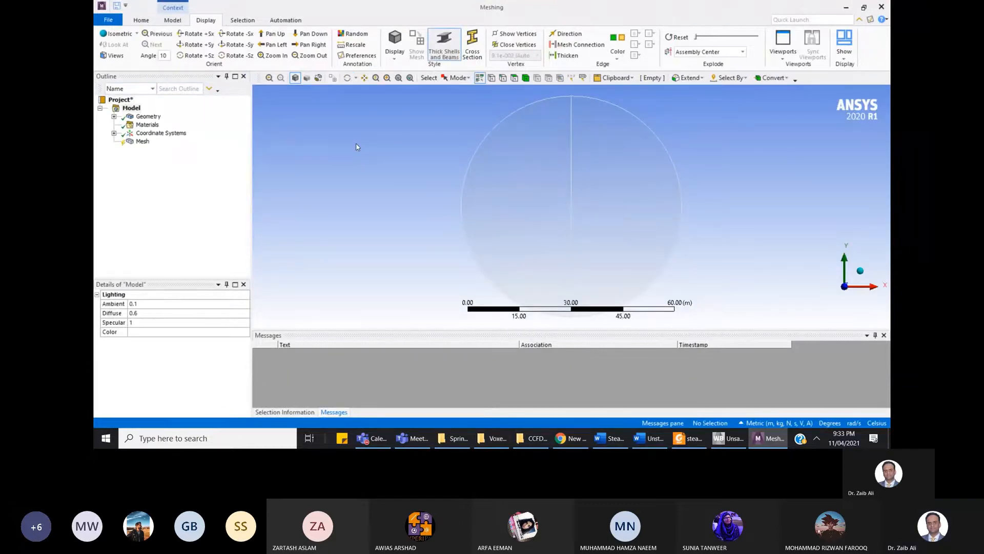
- Insert a Face Meshing control under Mesh and scope it to both semicircular faces
left_click(143, 142)
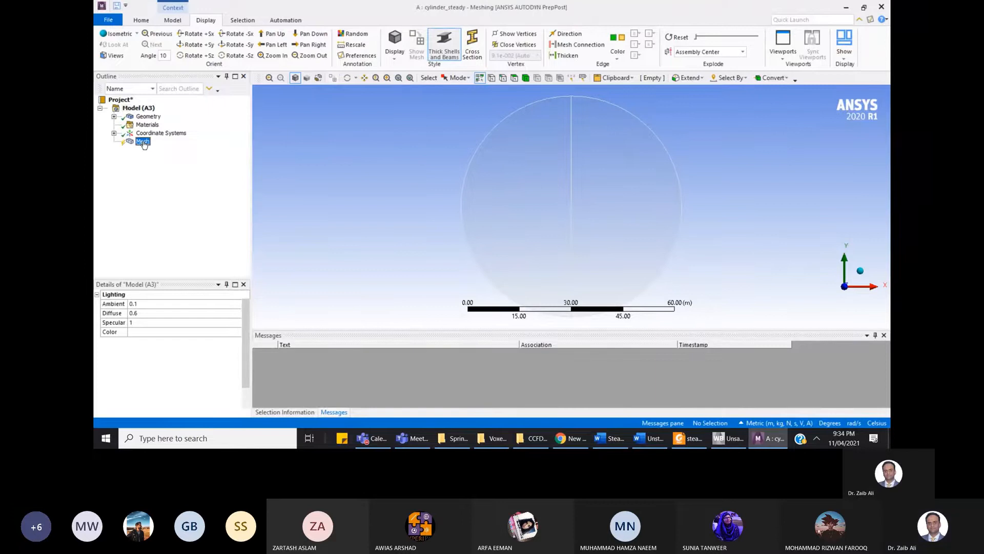
right_click(143, 142)
mouse_move(170, 147)
left_click(298, 186)
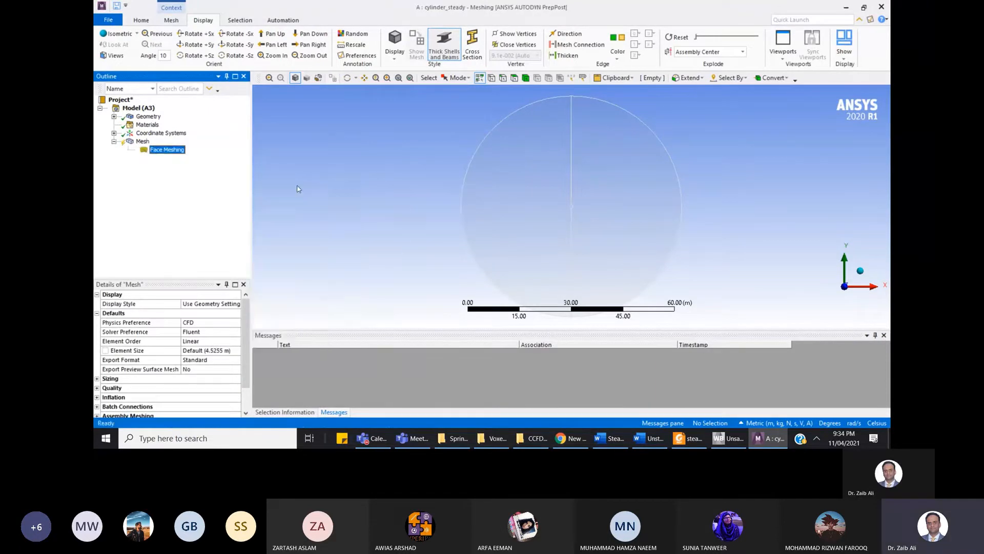
left_click(517, 229)
left_click(601, 241, "ctrl")
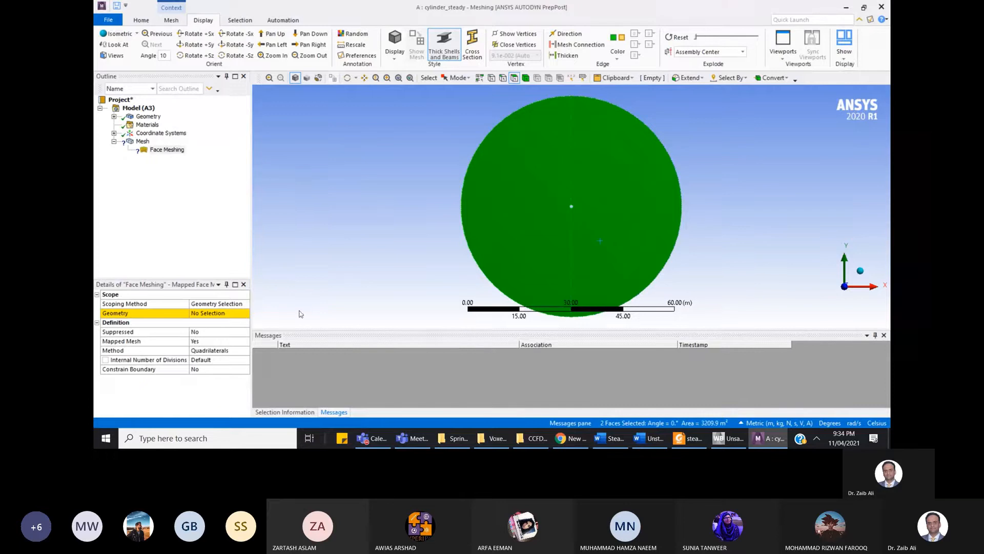
left_click(226, 313)
left_click(204, 313)
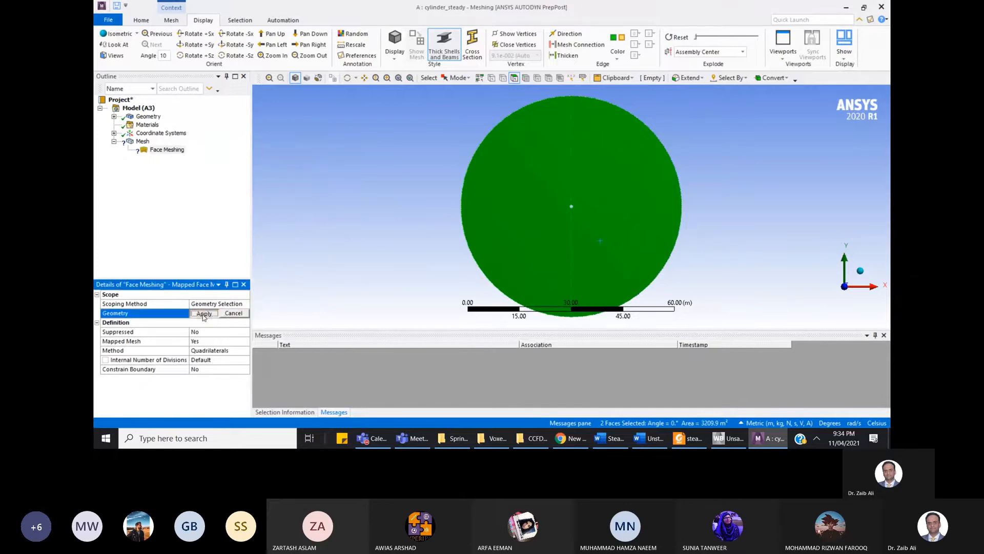
- Insert a Sizing control under Mesh and select the two outer semicircular edges of the domain
left_click(143, 142)
right_click(144, 141)
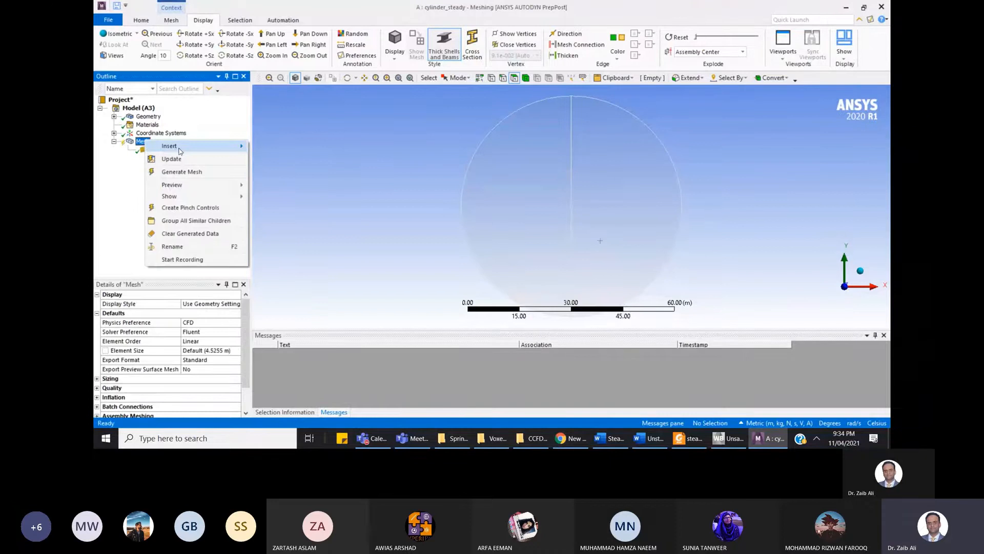
mouse_move(179, 149)
left_click(281, 160)
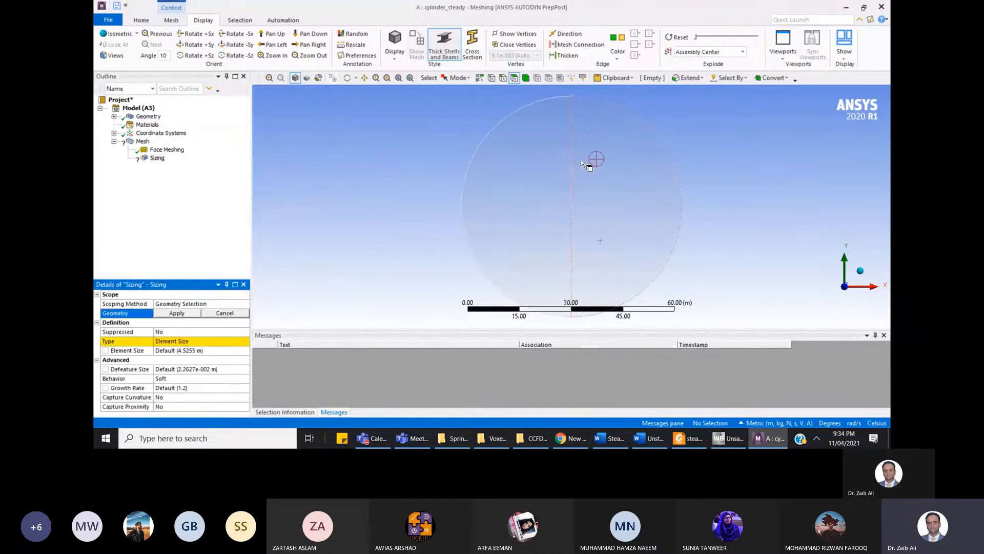
left_click(503, 77)
left_click(480, 147)
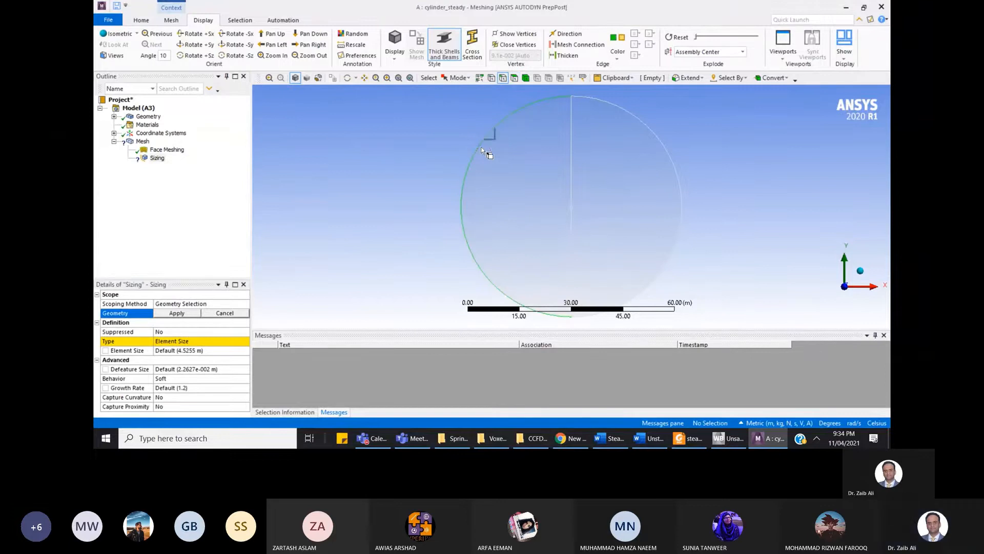
left_click(667, 145, "ctrl")
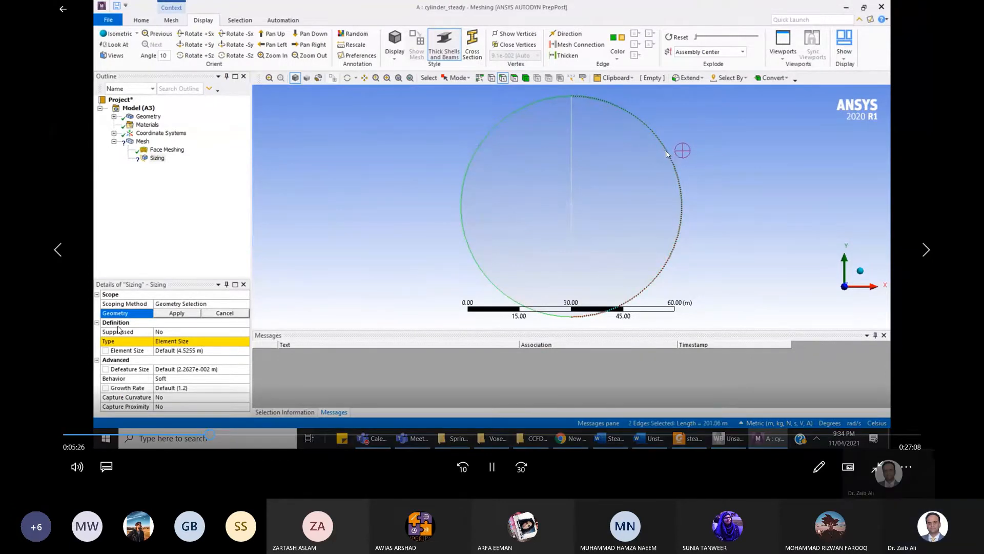
- Add the two semicircular edges of the inner cylinder to the selection and apply all four edges to the sizing
scroll(577, 205, "up", 10)
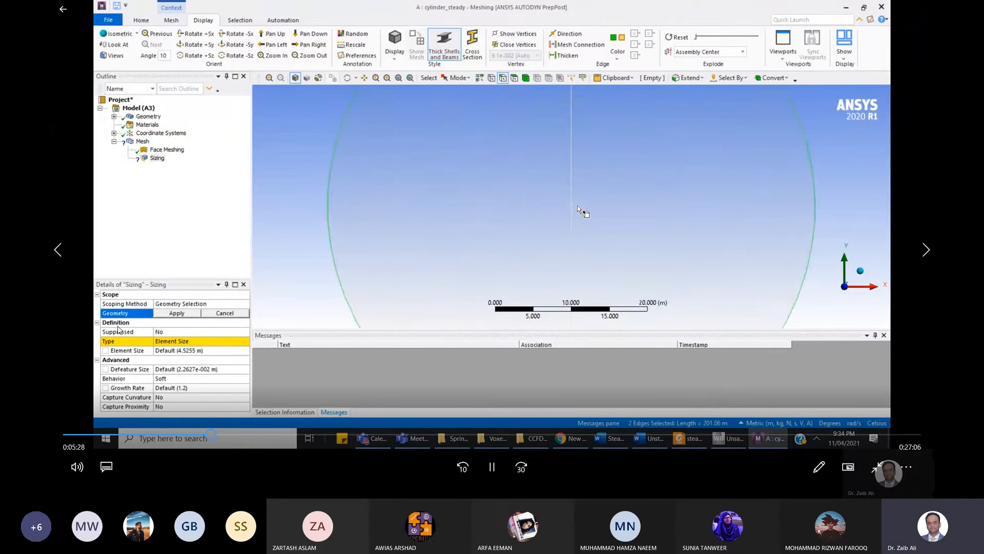
scroll(577, 205, "up", 3)
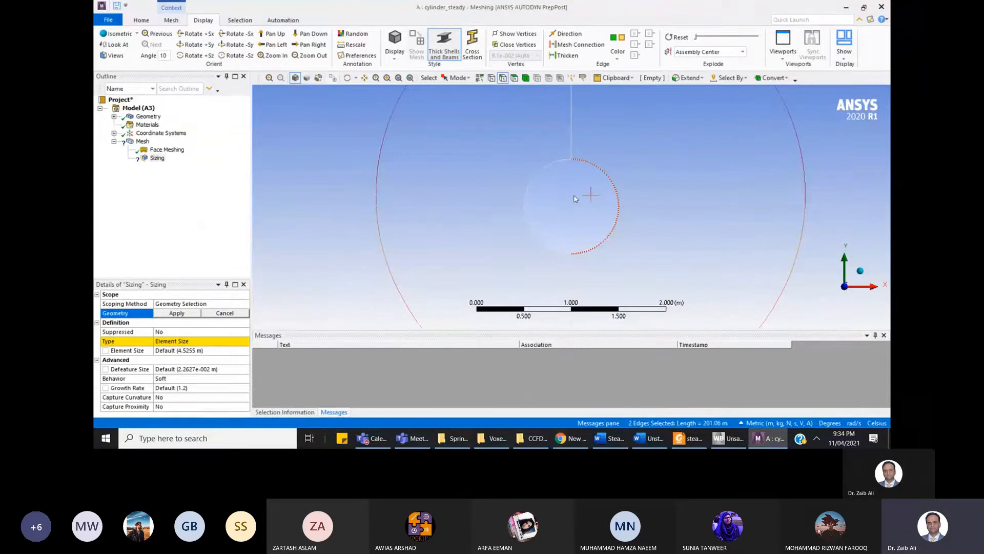
middle_click_drag(575, 199, 447, 210)
left_click(533, 180, "ctrl")
left_click(614, 189, "ctrl")
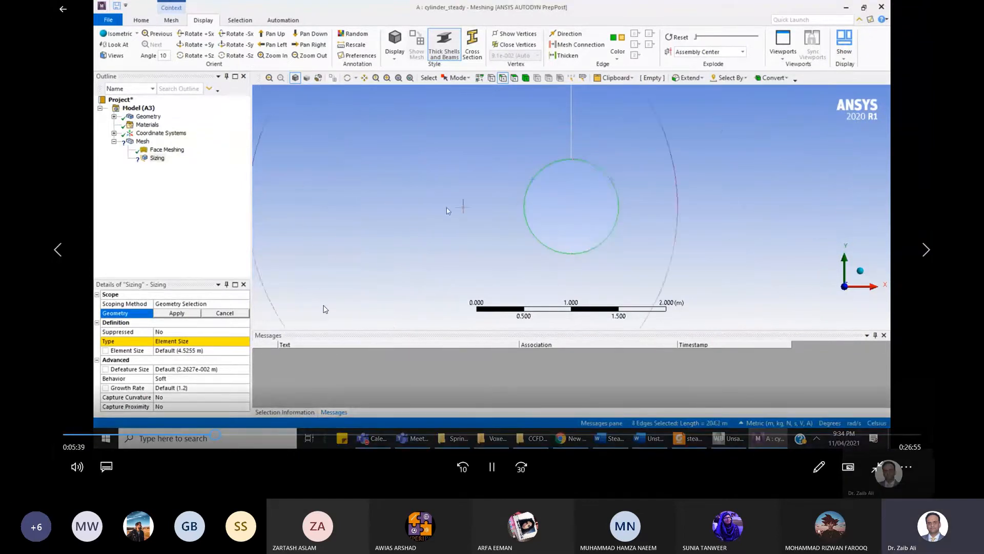
left_click(178, 314)
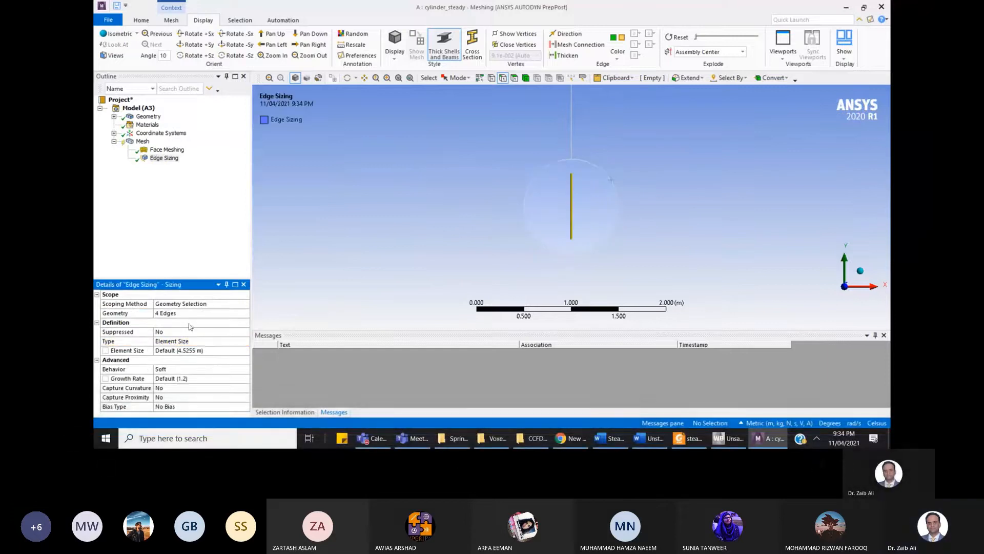
- Define the circular edge sizing by Number of Divisions with 96 divisions and set its behavior to Hard
left_click(226, 341)
left_click(245, 341)
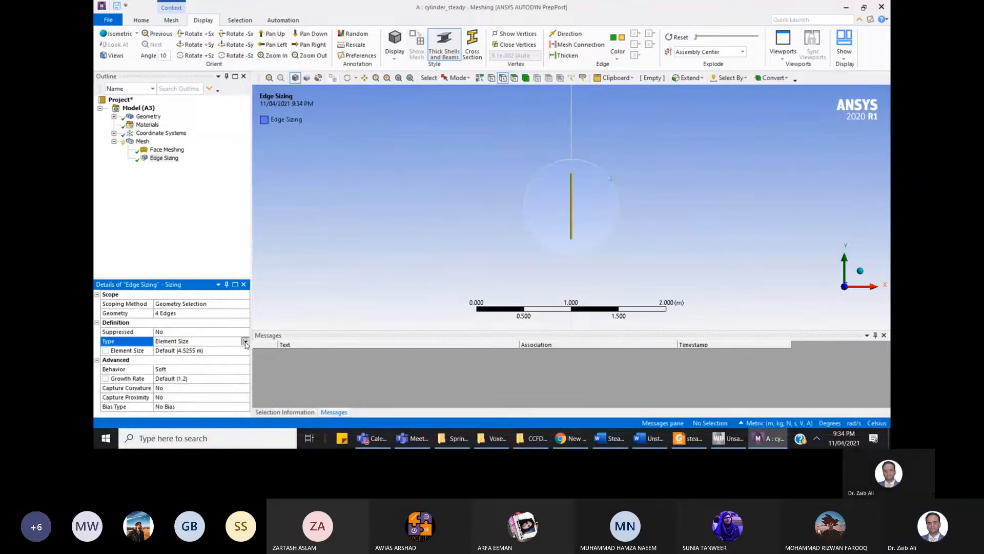
left_click(208, 356)
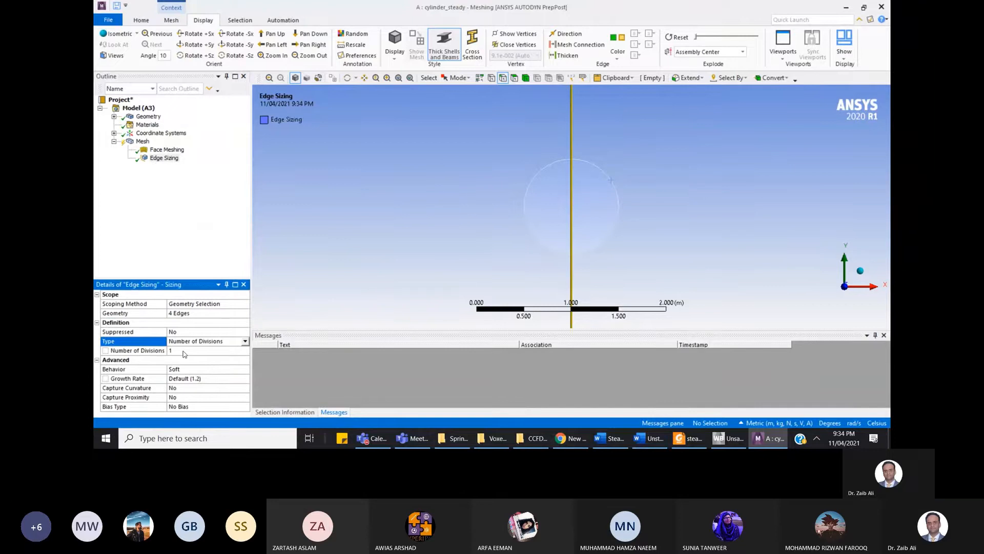
left_click(183, 351)
type("96")
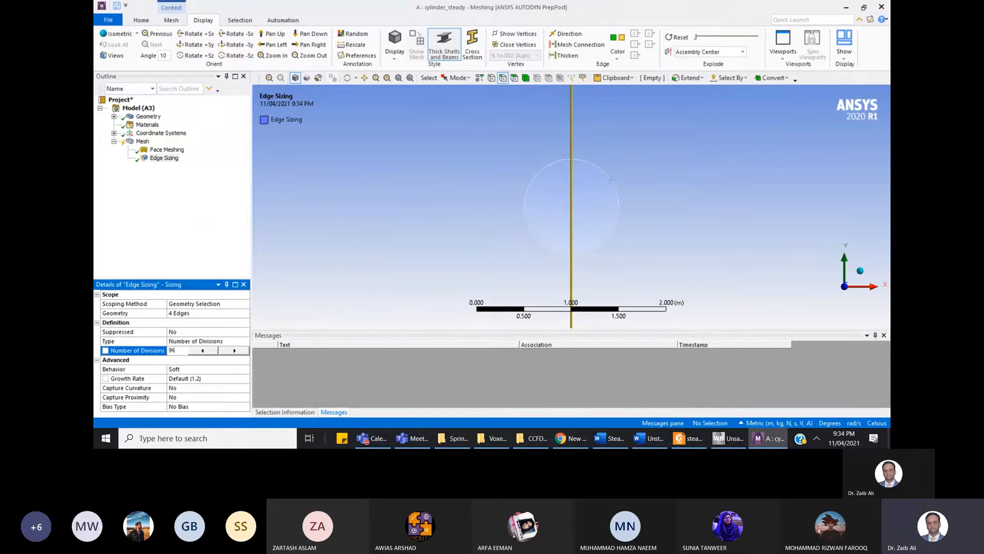
left_click(202, 369)
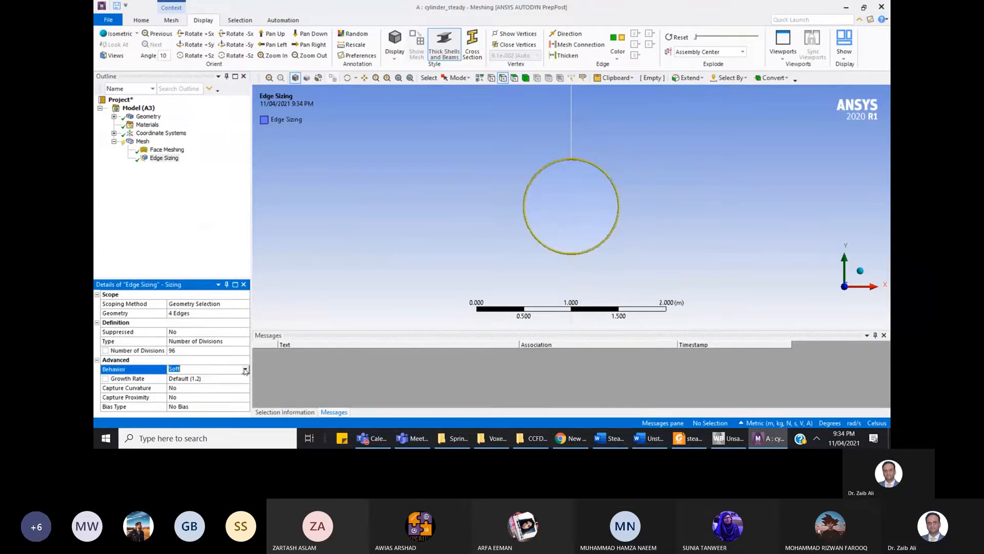
left_click(245, 369)
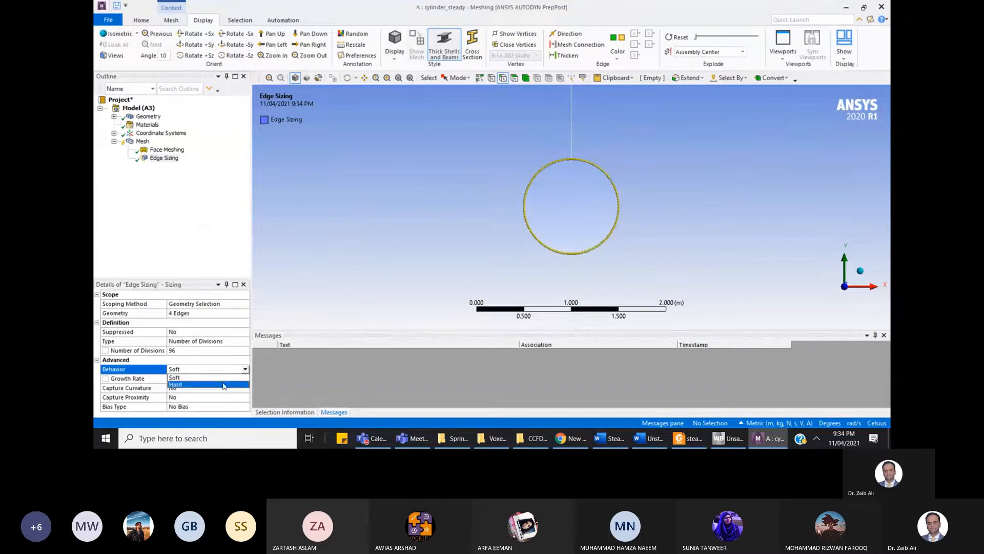
left_click(223, 384)
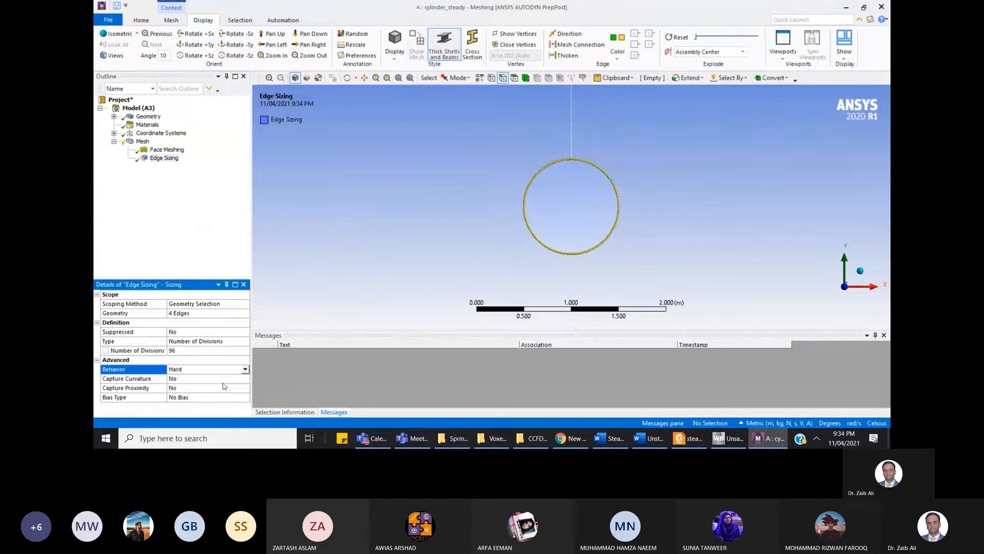
- Insert a second Sizing control and scope it to the vertical split edge above the cylinder
right_click(169, 160)
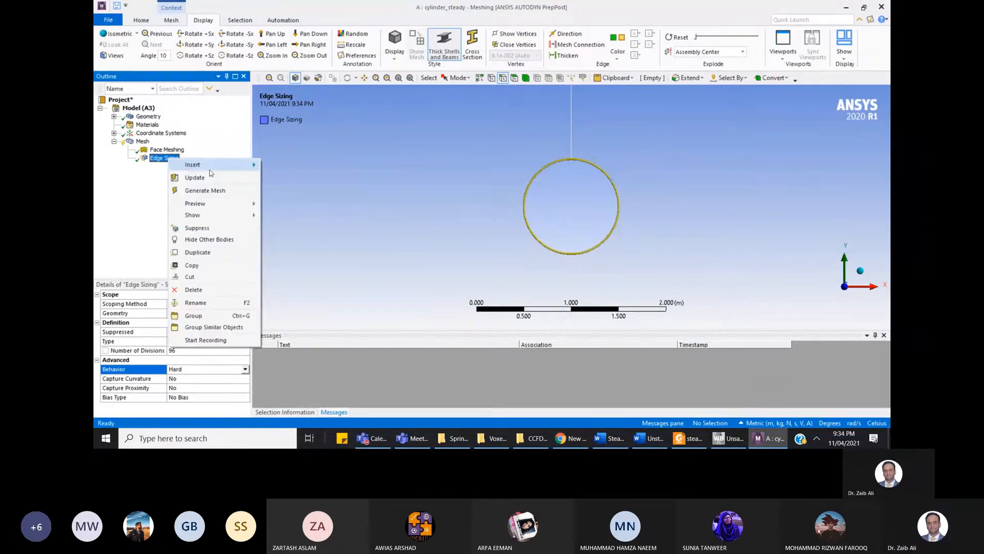
mouse_move(212, 173)
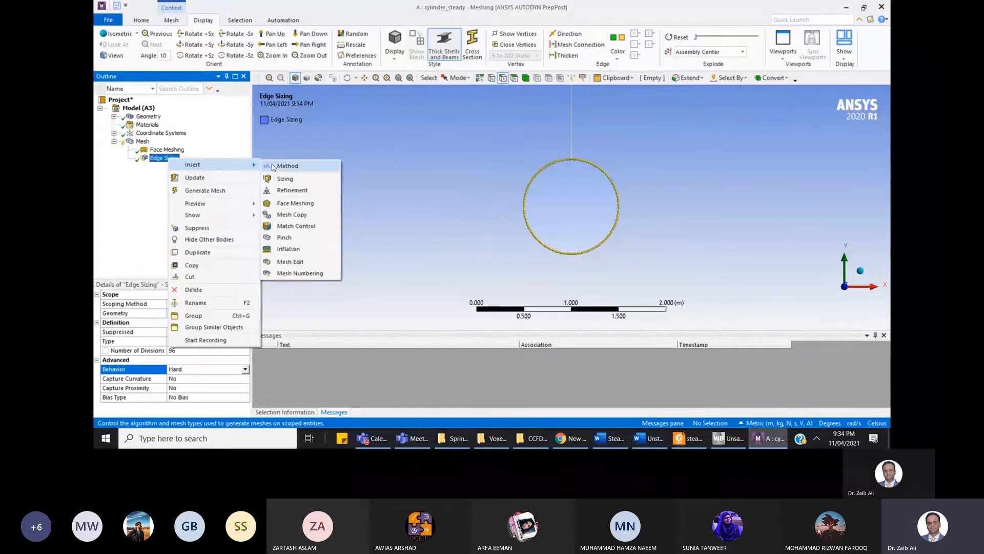
left_click(285, 179)
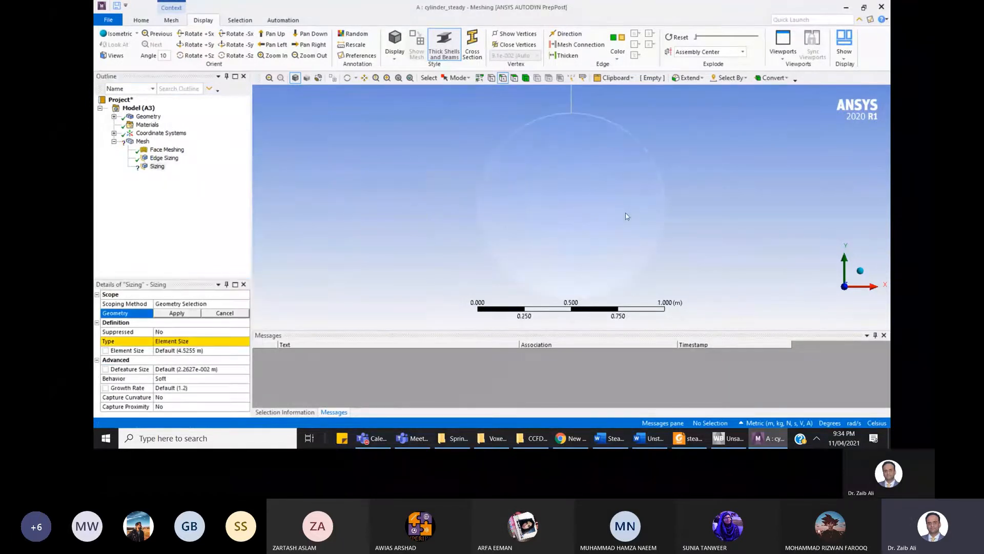
scroll(626, 214, "down", 5)
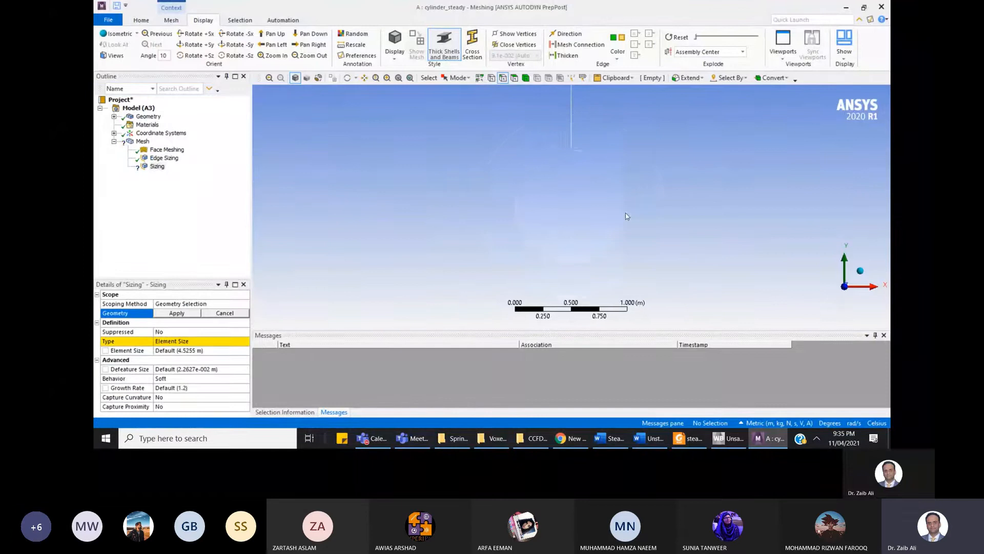
left_click(572, 147)
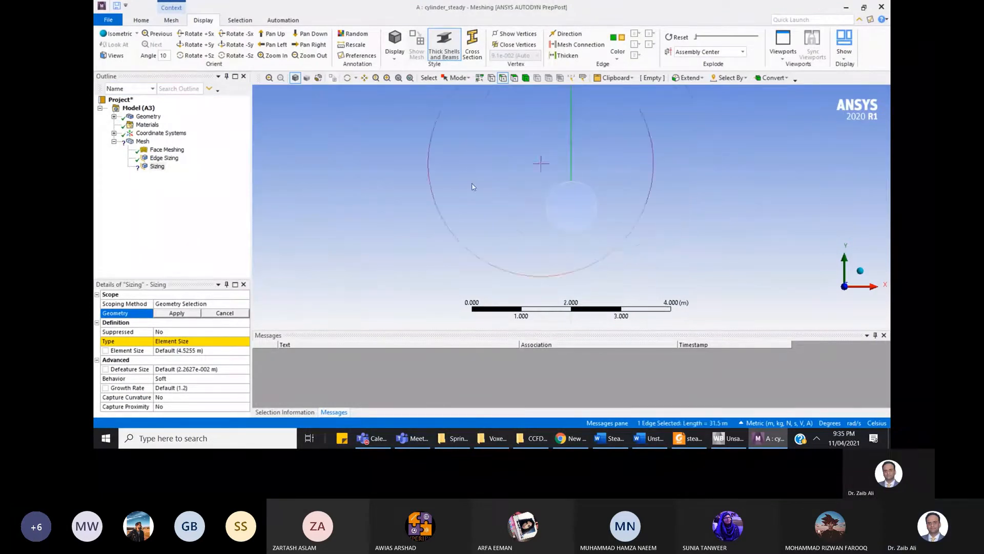
left_click(182, 313)
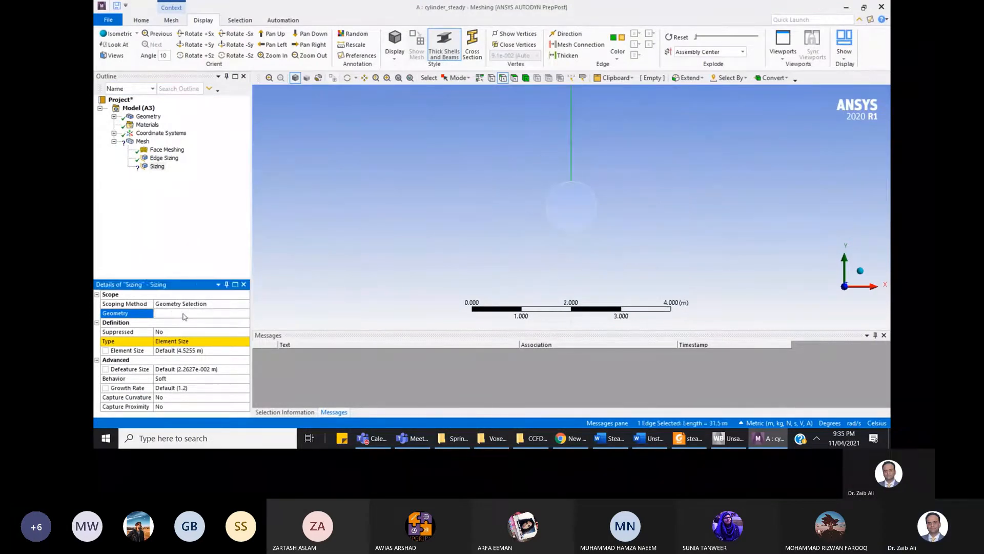
- Set the upper vertical edge's sizing to 96 divisions by Number of Divisions, with Hard behavior
left_click(202, 341)
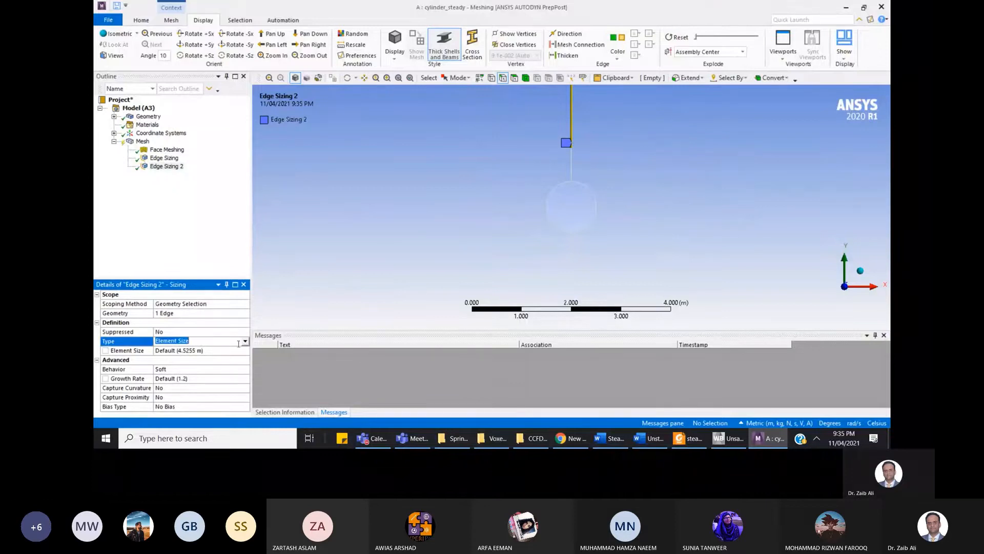
left_click(202, 340)
left_click(210, 356)
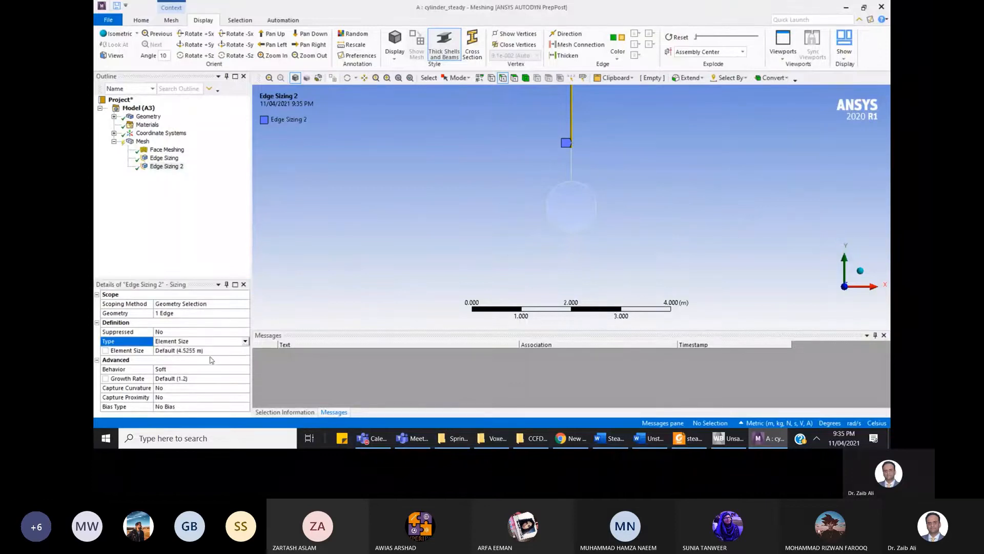
left_click(184, 351)
type("96")
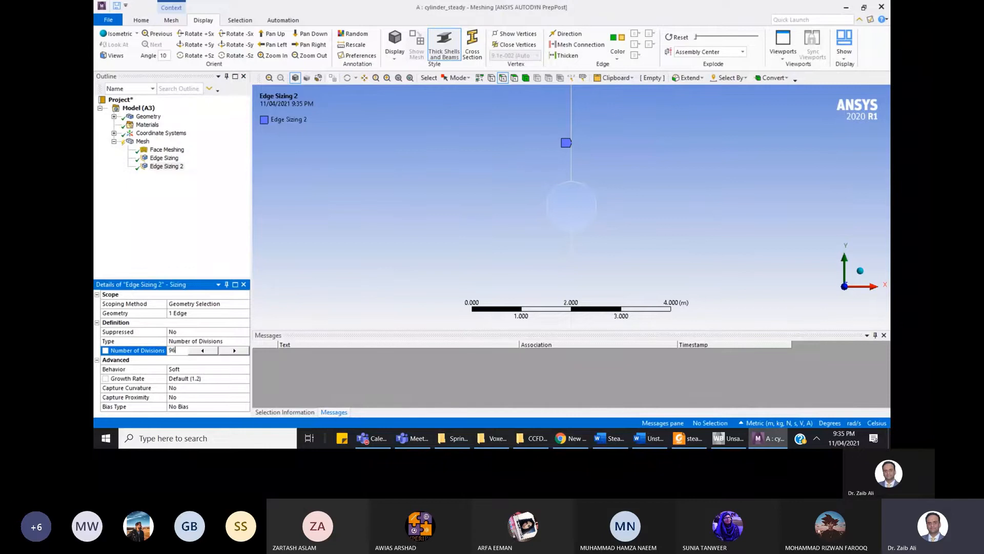
key("Return")
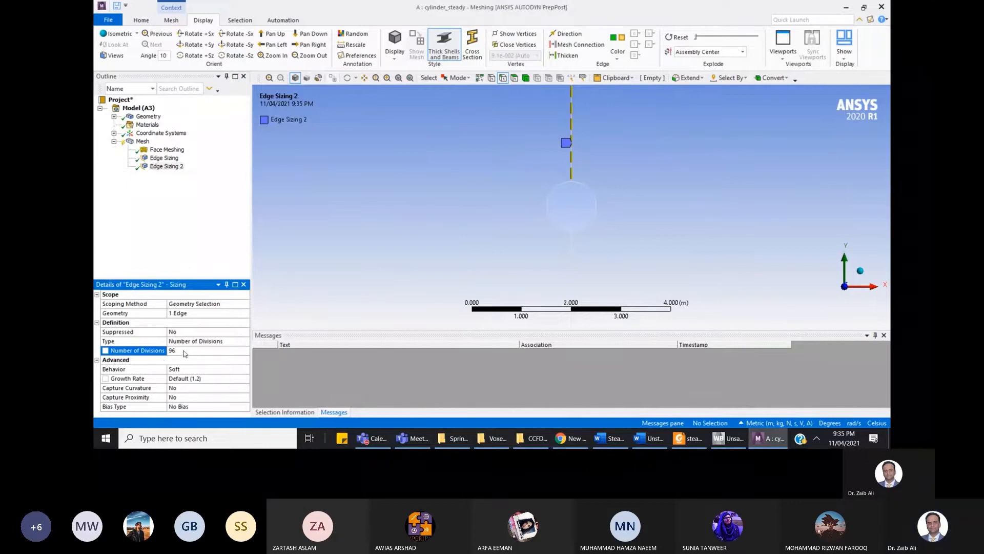
left_click(207, 369)
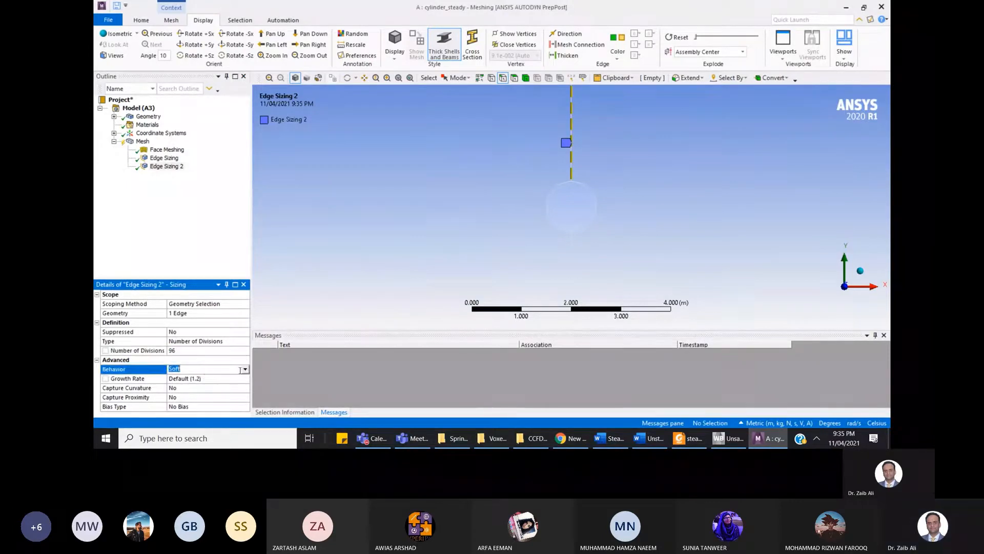
left_click(245, 369)
left_click(232, 386)
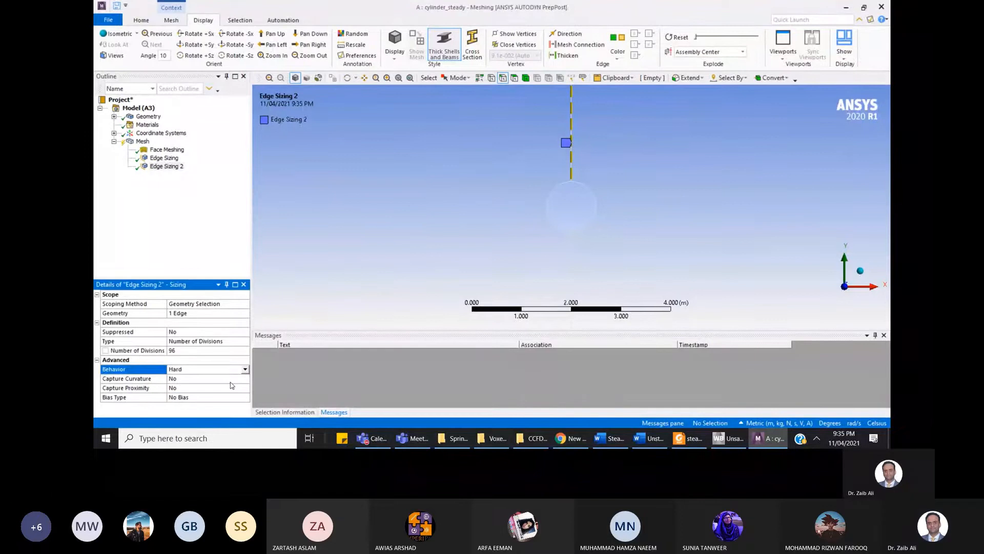
- Give the upper vertical edge's sizing the long-to-short bias pattern with a Bias Factor of 460
left_click(247, 397)
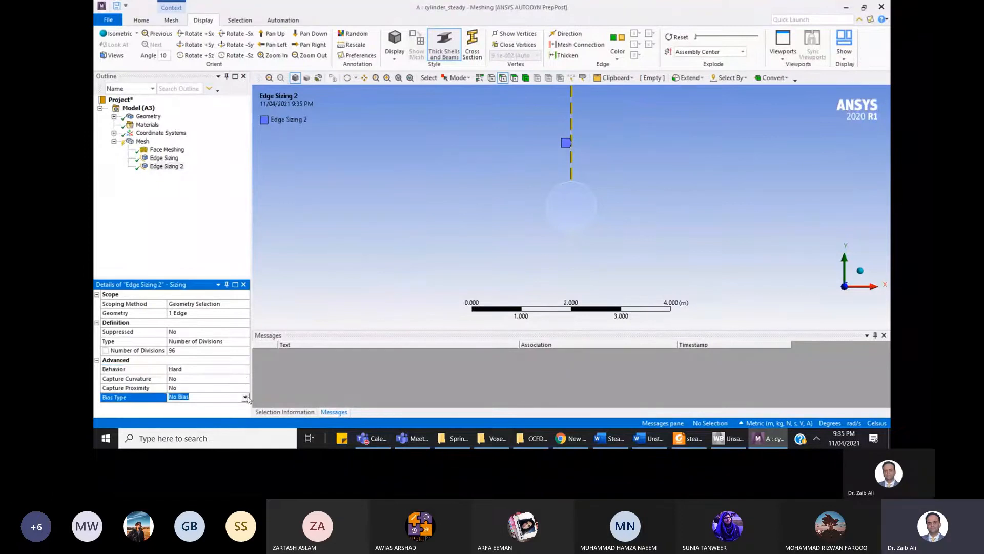
left_click(245, 397)
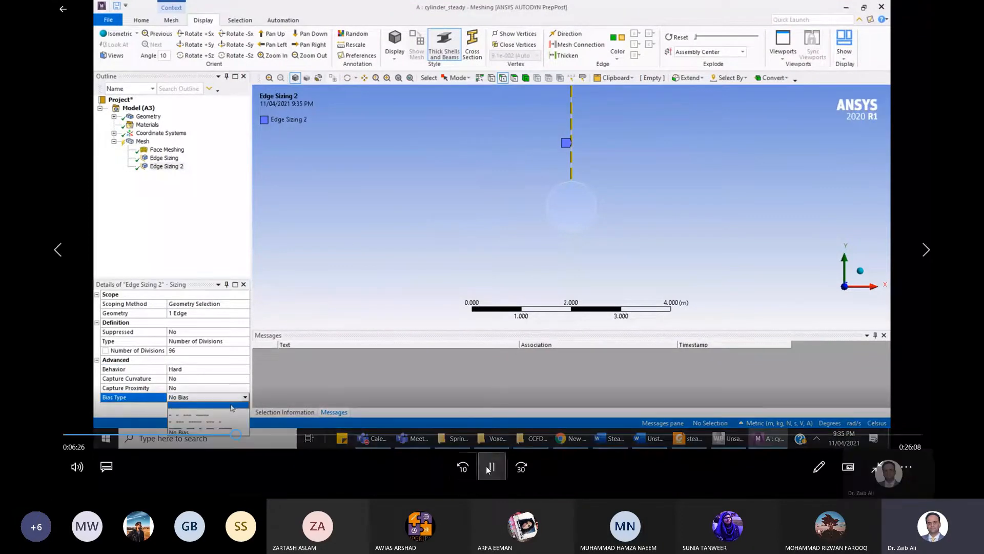
left_click(490, 469)
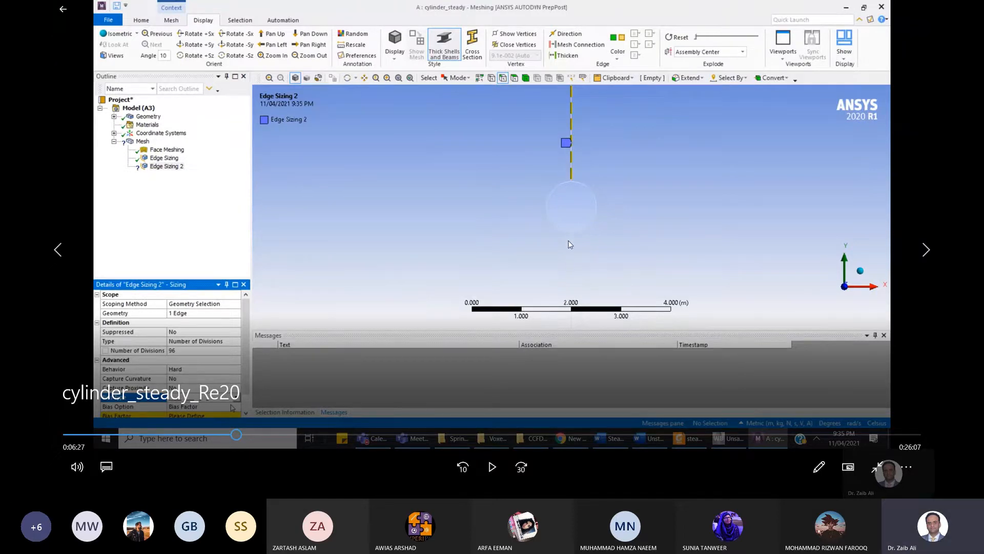
left_click(442, 429)
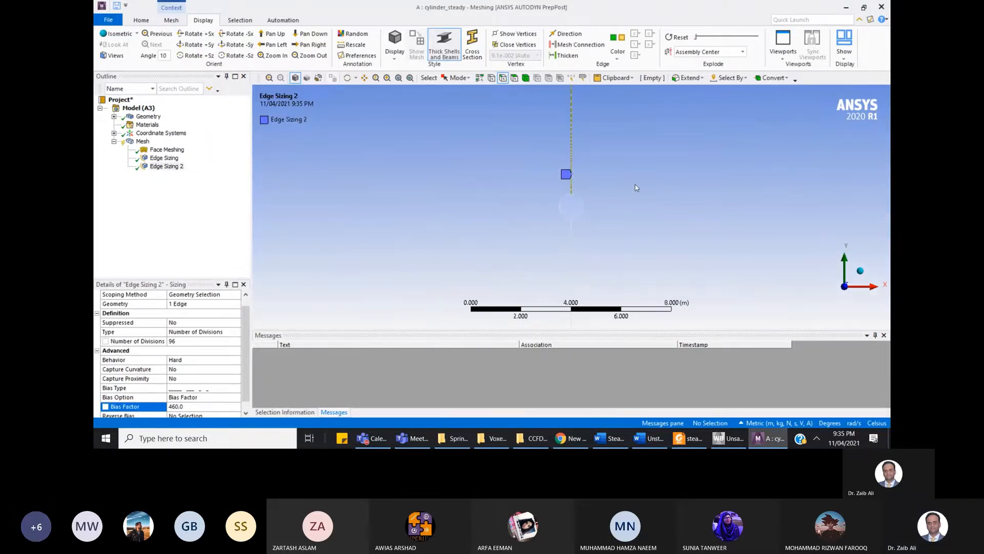
mouse_move(197, 223)
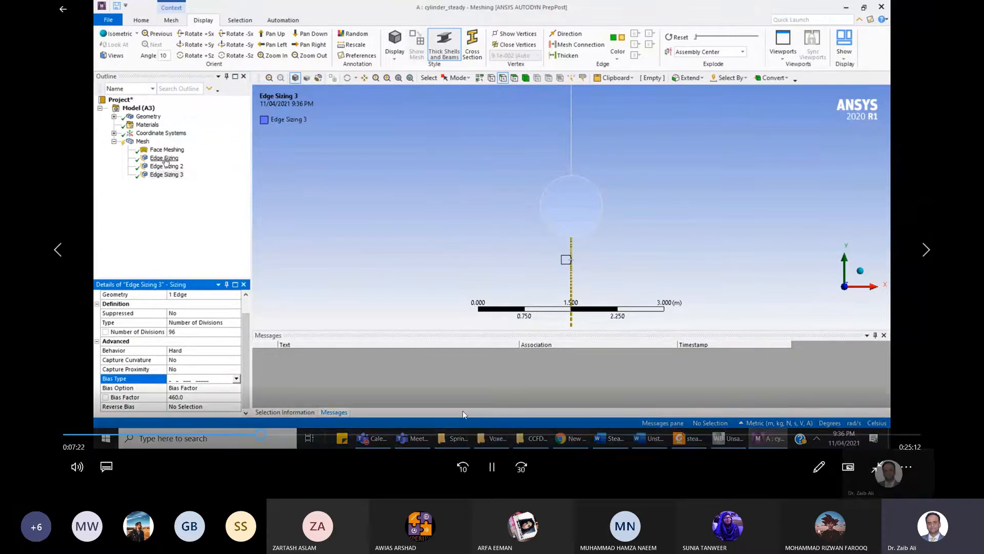
left_click(489, 467)
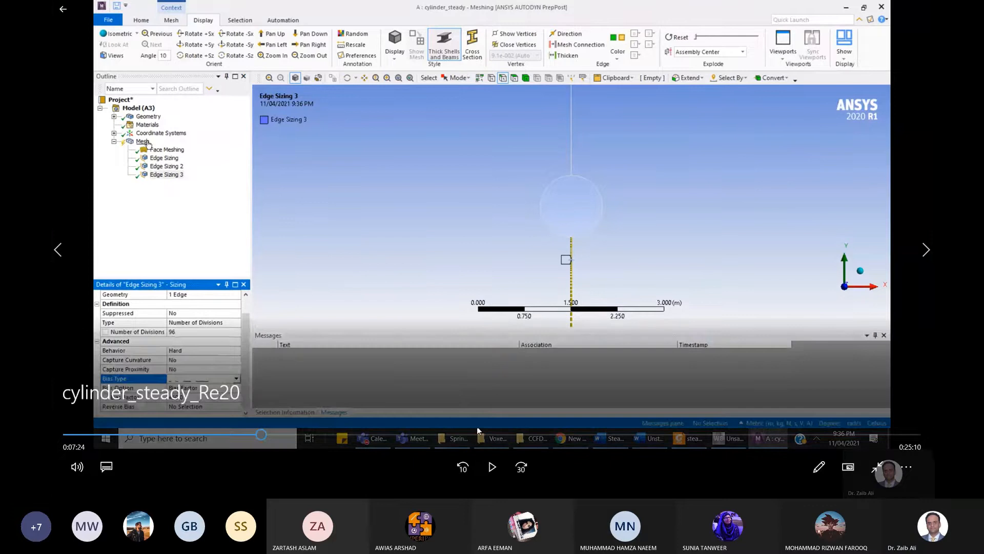
left_click(493, 466)
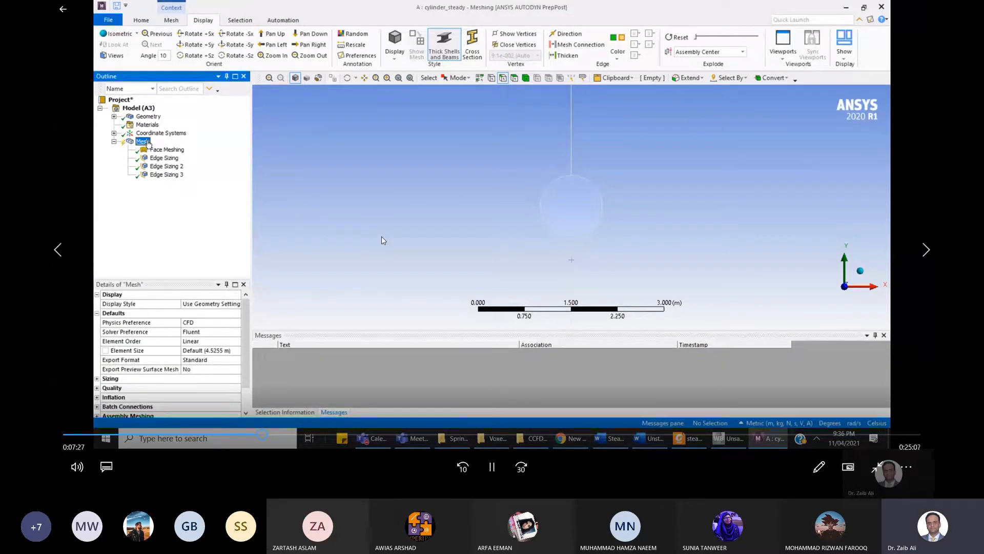
- Generate the mesh and examine the cells close to the cylinder wall
left_click(201, 42)
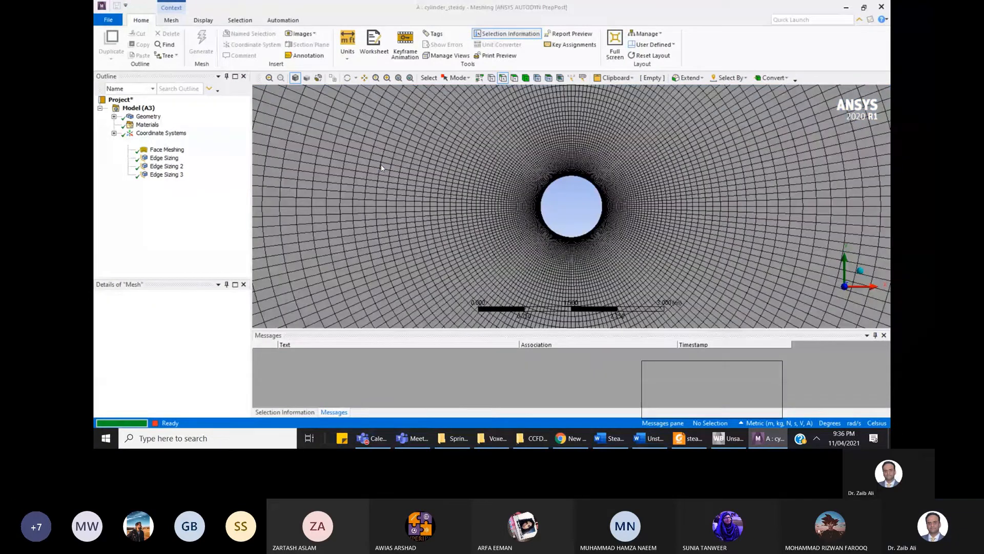
scroll(800, 234, "up", 12)
scroll(800, 235, "down", 3)
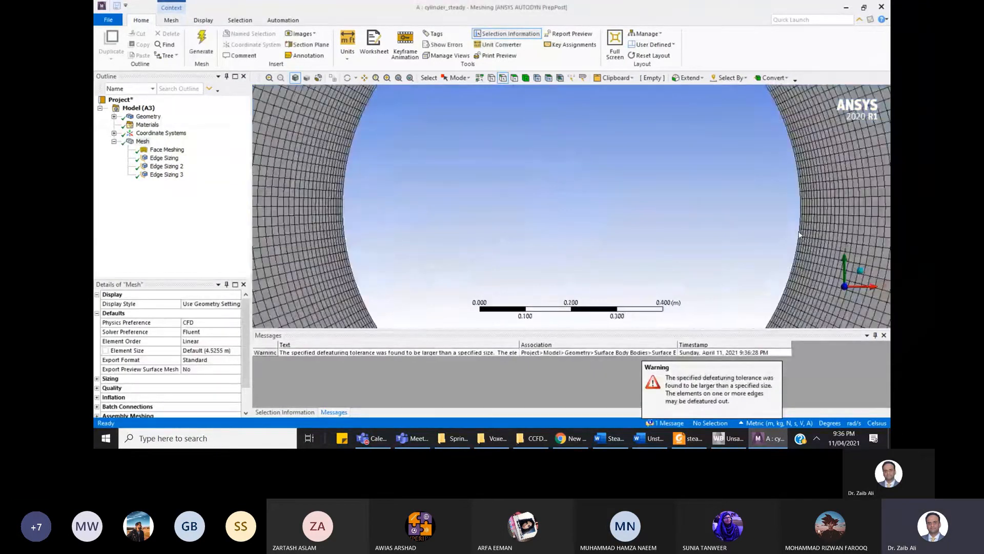
- Examine the mapped mesh from the cylinder wall out to the far-field boundary of the whole circular domain
scroll(798, 234, "down", 3)
scroll(799, 234, "down", 5)
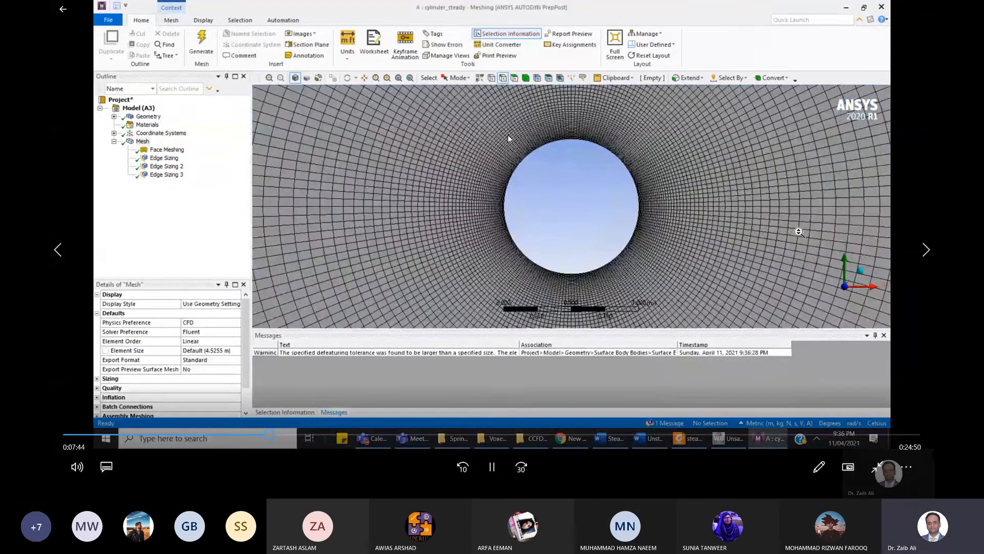
scroll(665, 184, "down", 8)
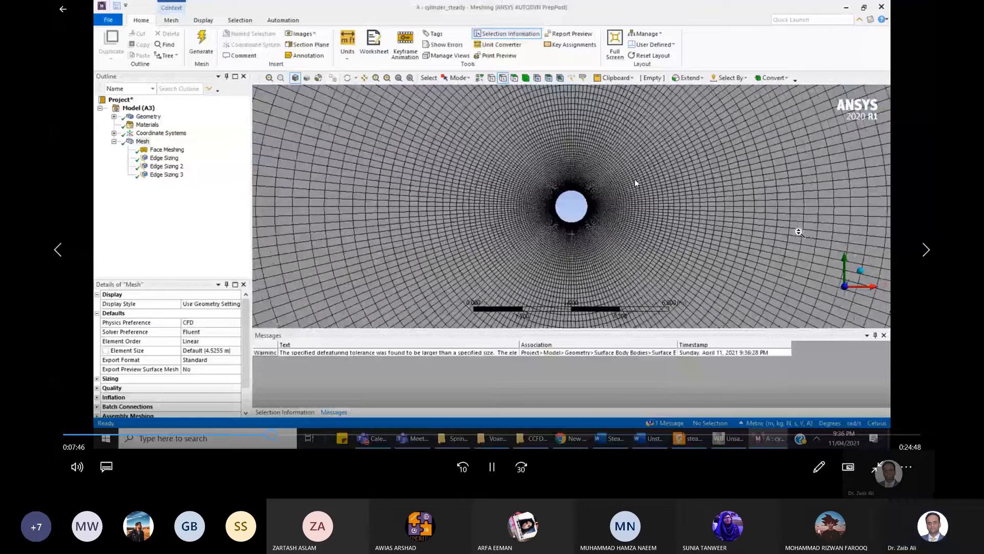
scroll(550, 205, "down", 5)
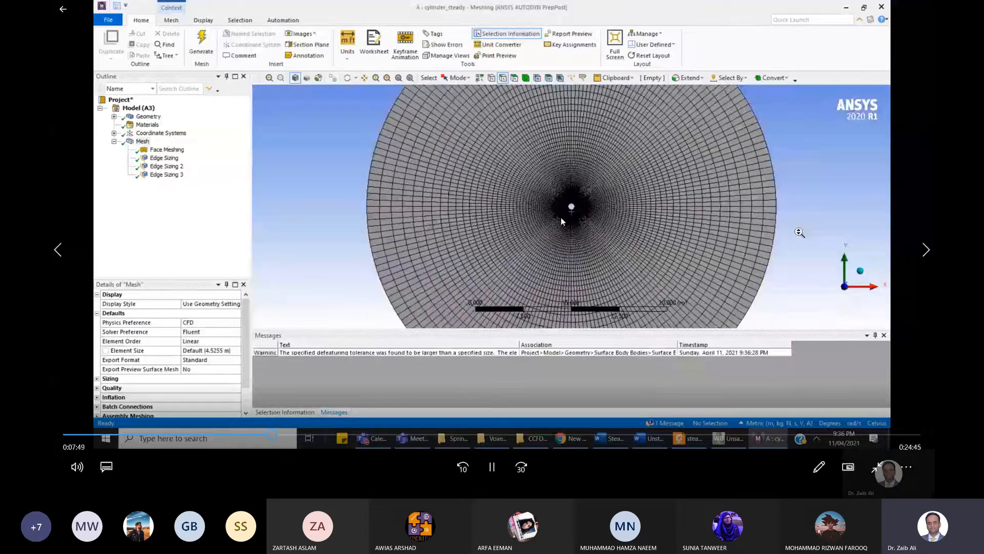
scroll(564, 205, "down", 3)
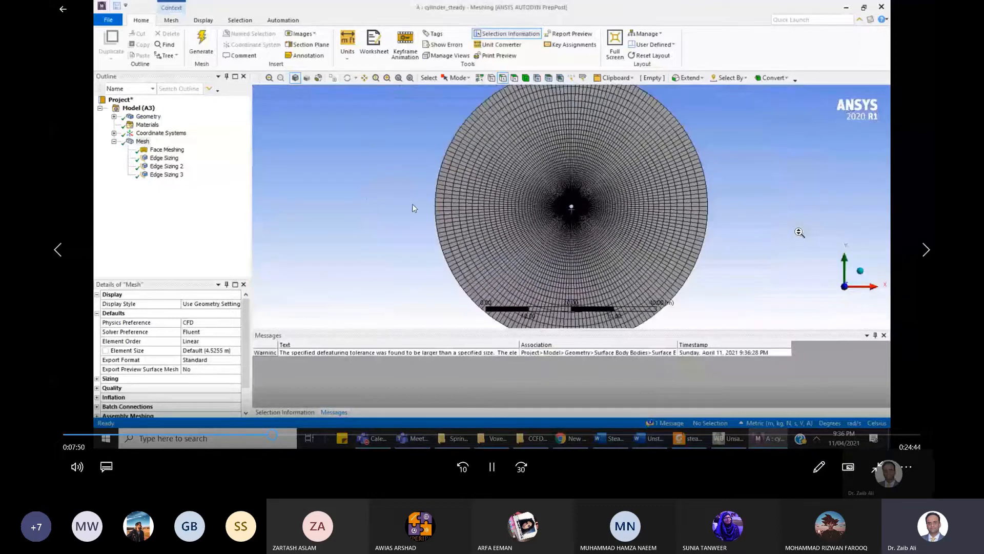
scroll(685, 194, "down", 2)
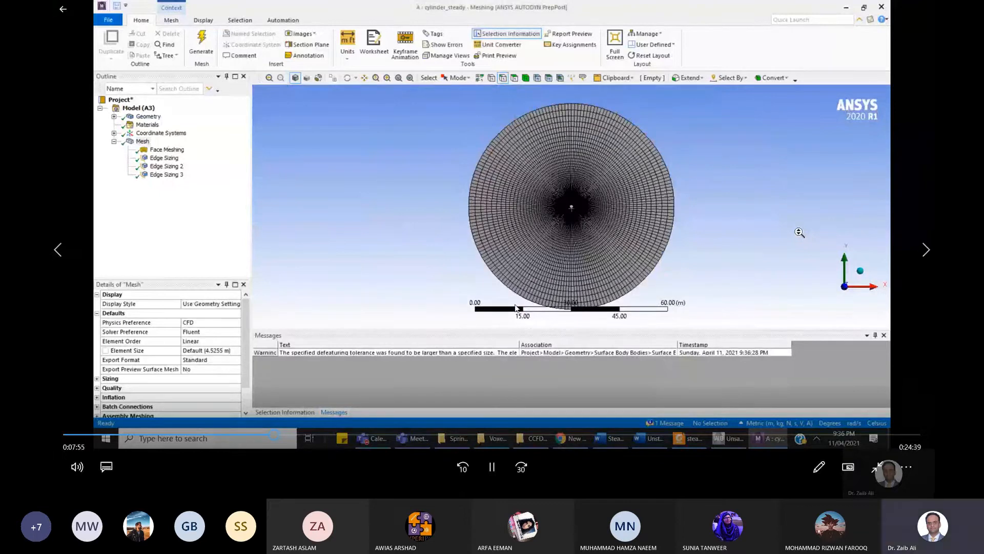
left_click(494, 466)
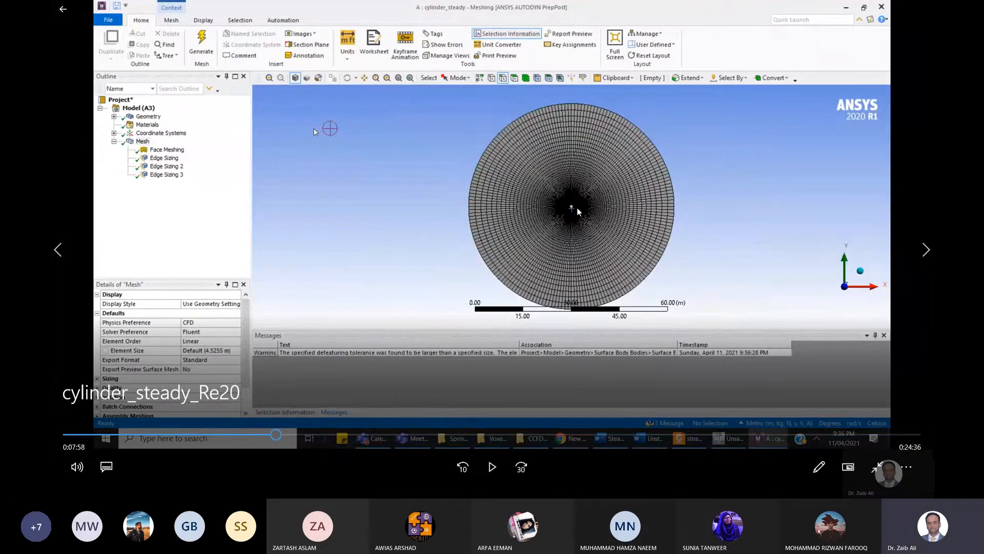
left_click(493, 466)
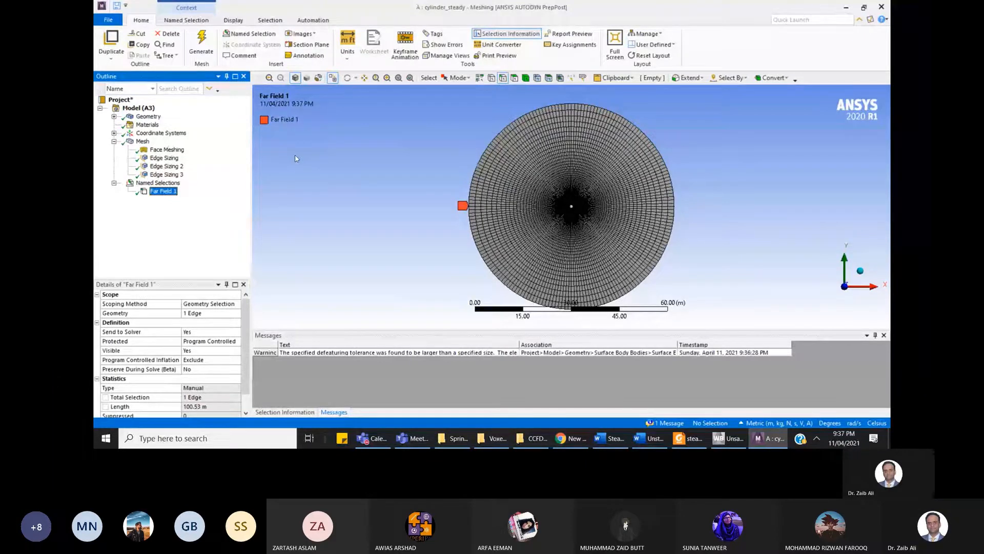
mouse_move(566, 332)
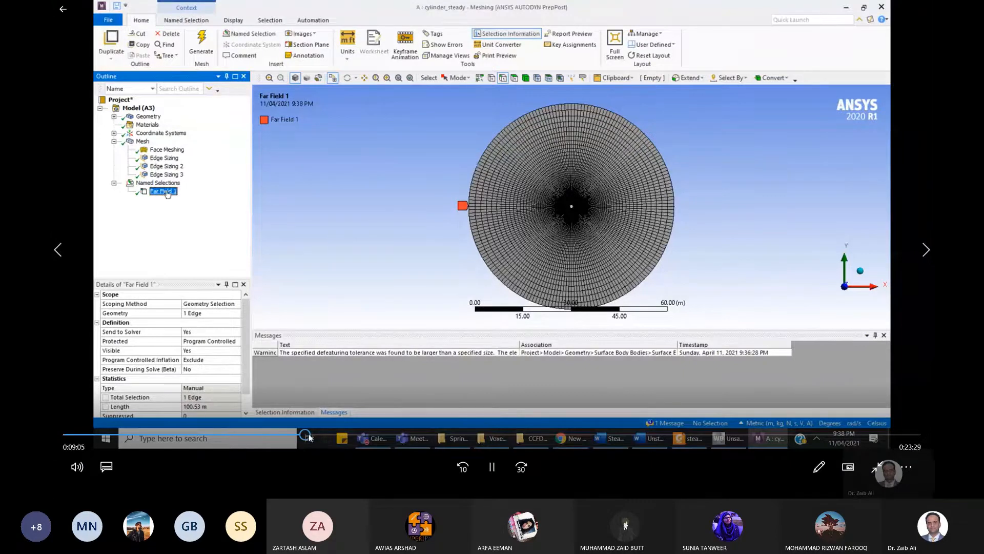
left_click(309, 436)
left_click(313, 435)
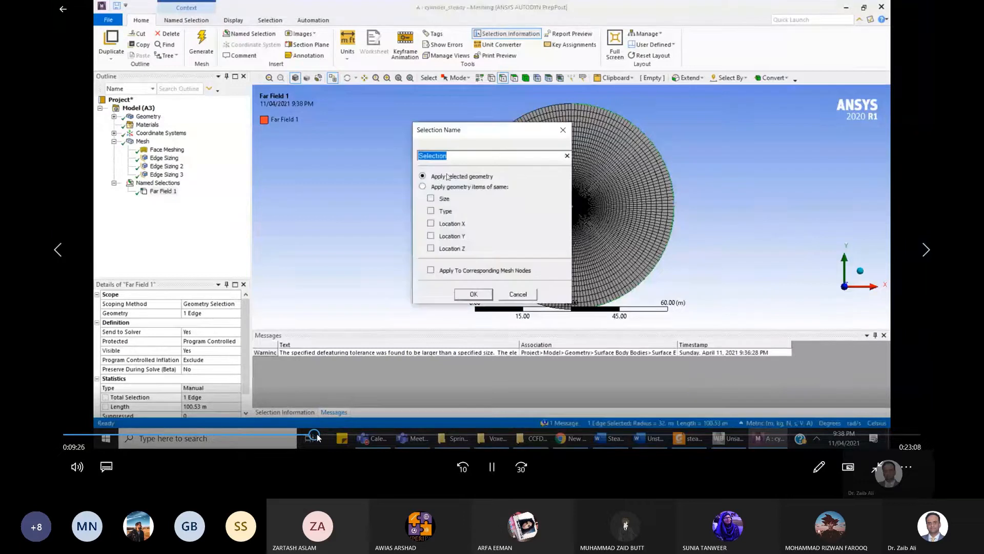
left_click(322, 435)
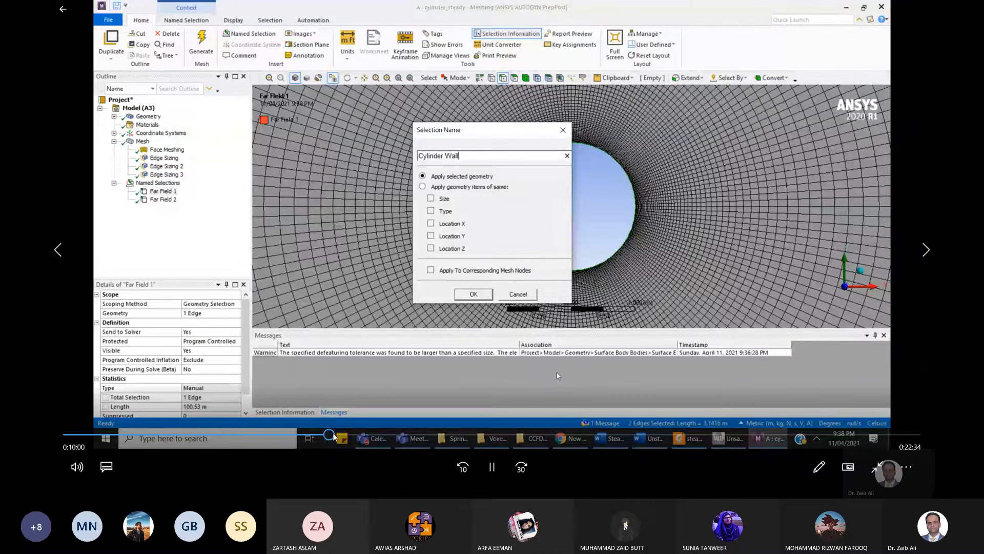
left_click(337, 434)
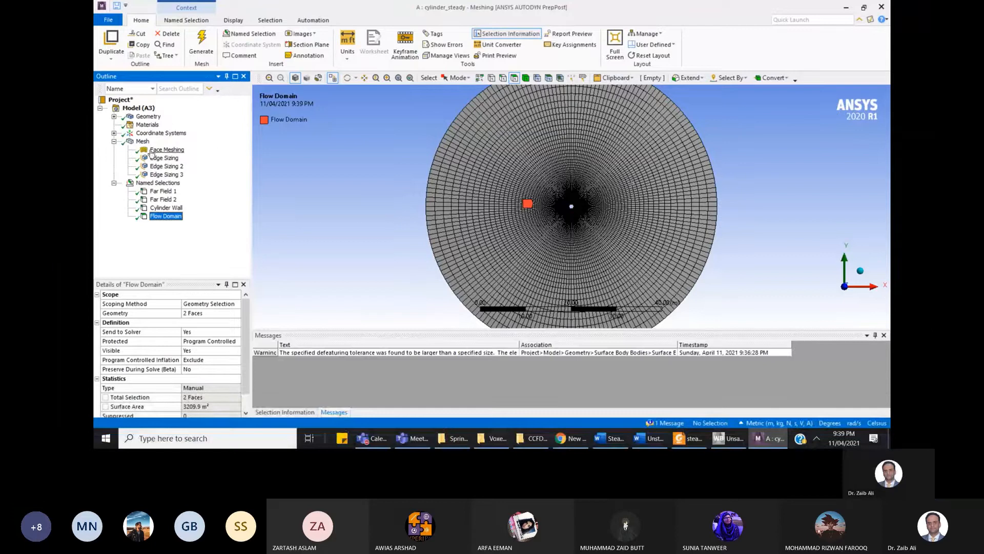
mouse_move(516, 162)
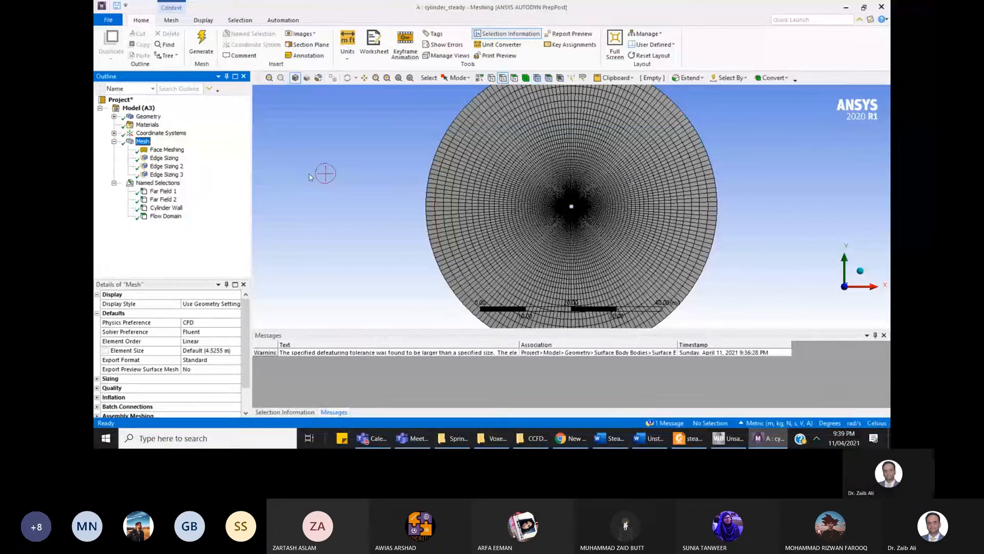
mouse_move(364, 437)
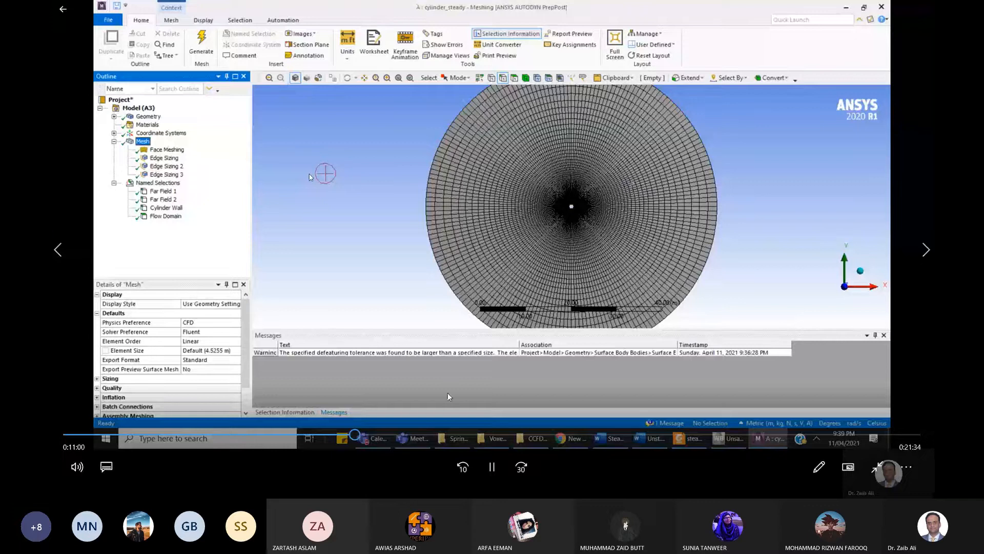
left_click(363, 436)
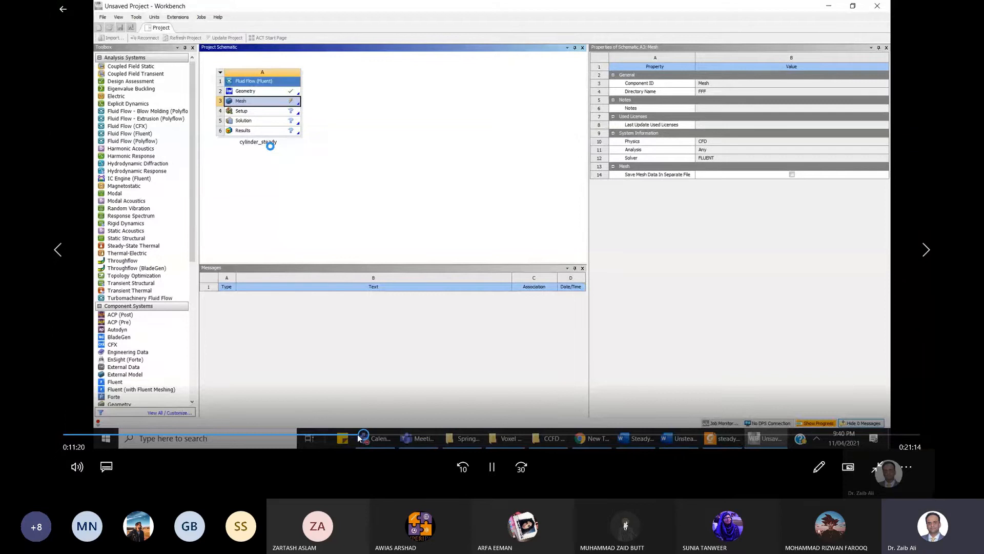
left_click(359, 437)
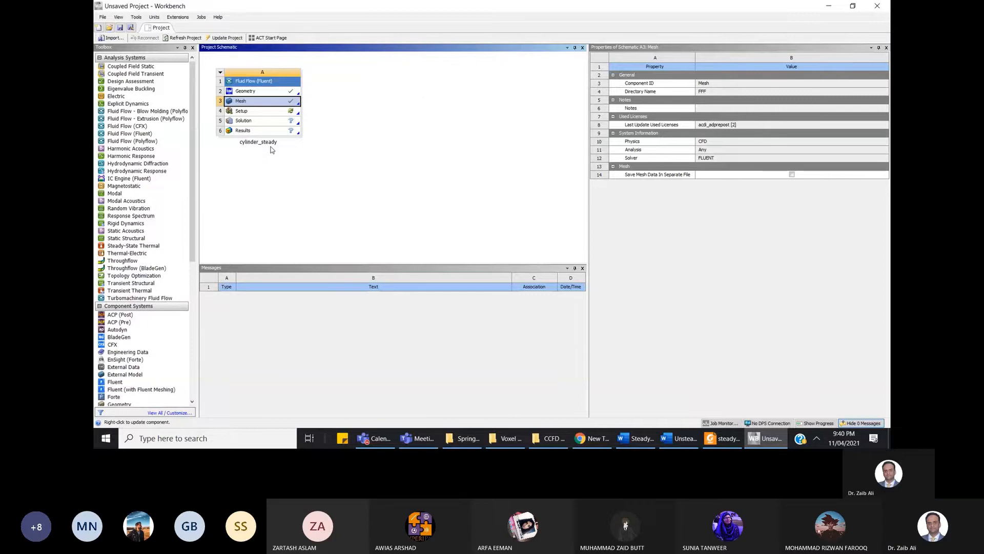
- Open the Setup of the cylinder_steady system and start Fluent with Double Precision and more solver processes
double_click(245, 111)
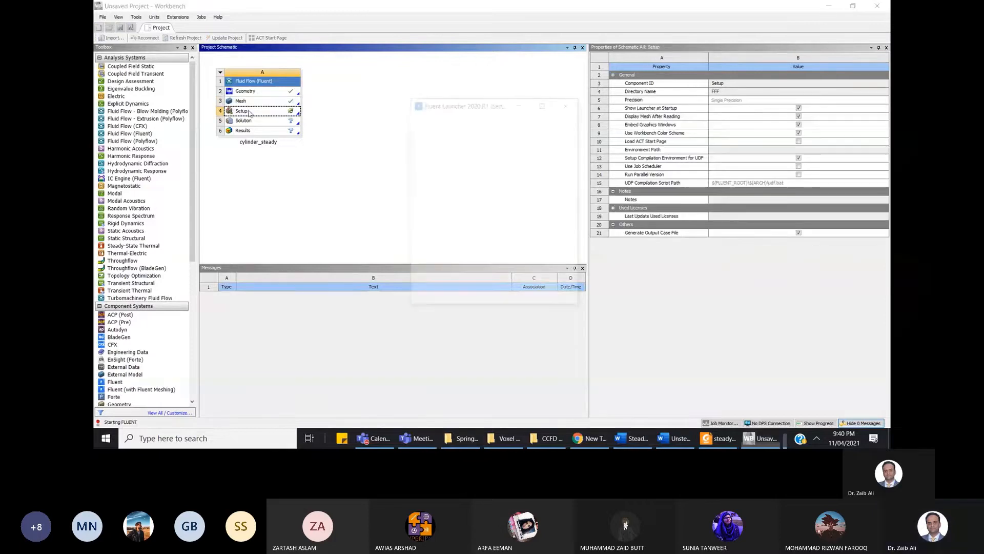
left_click(512, 195)
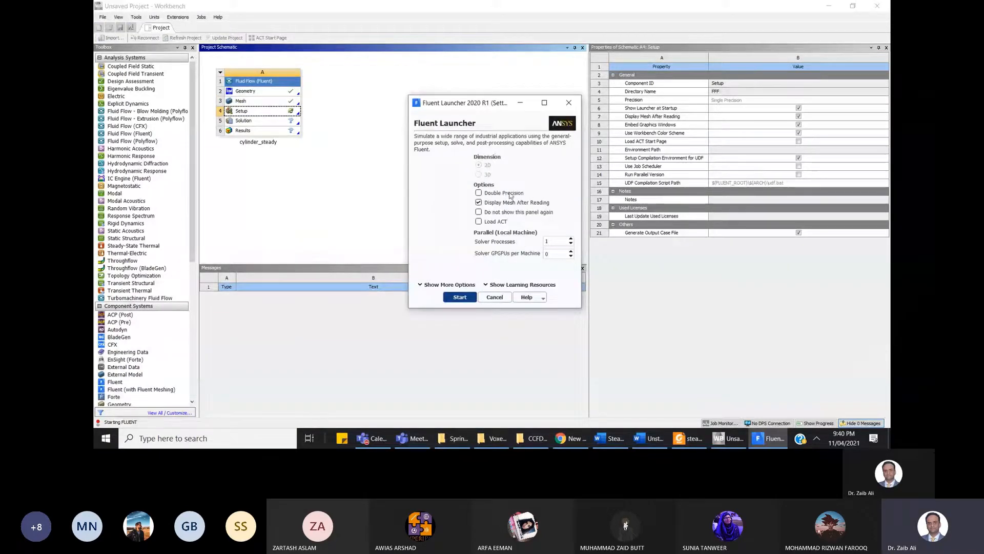
left_click(571, 239)
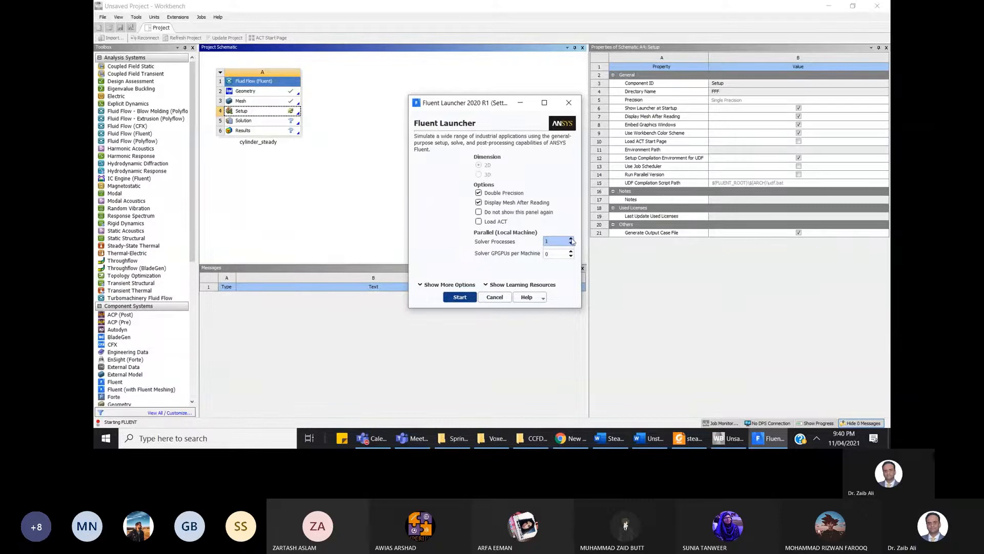
left_click(459, 297)
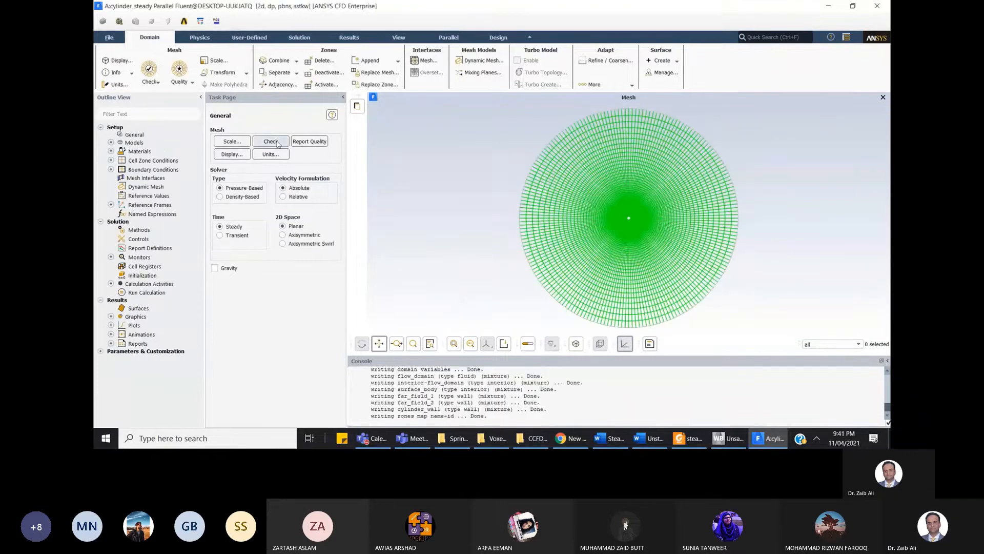
- Run the mesh check and display the cylinder_wall, far_field_1 and far_field_2 surfaces to verify the boundaries
left_click(278, 143)
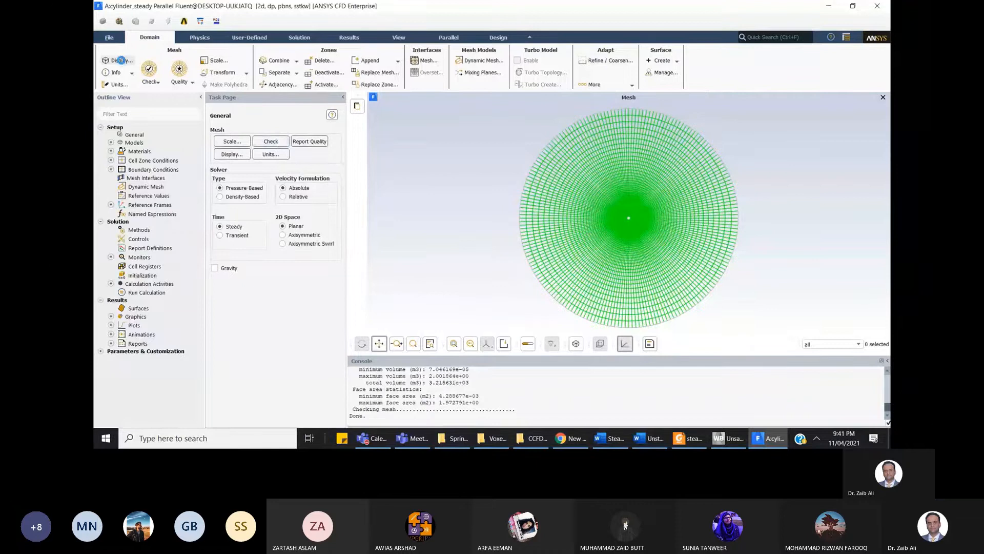
left_click(451, 241)
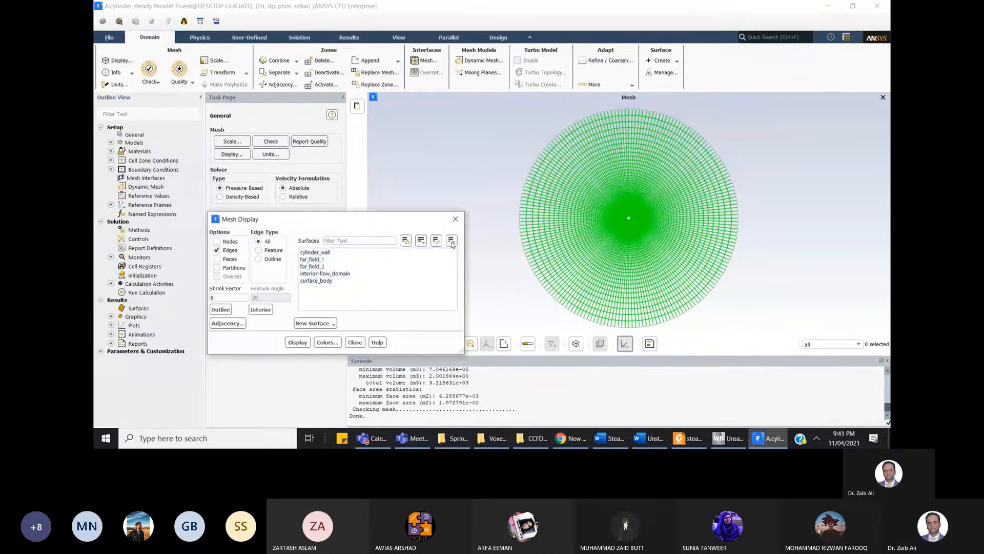
left_click(324, 253)
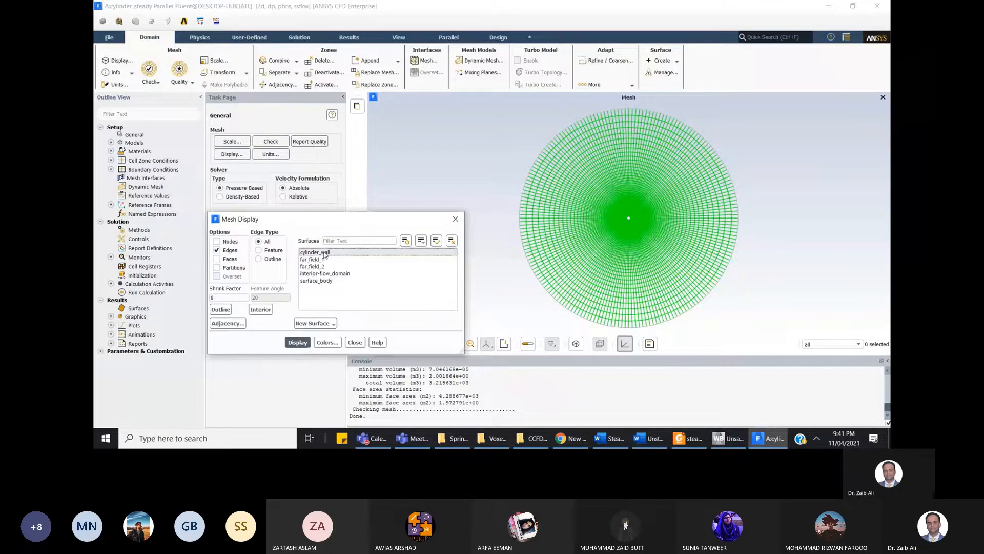
left_click(298, 342)
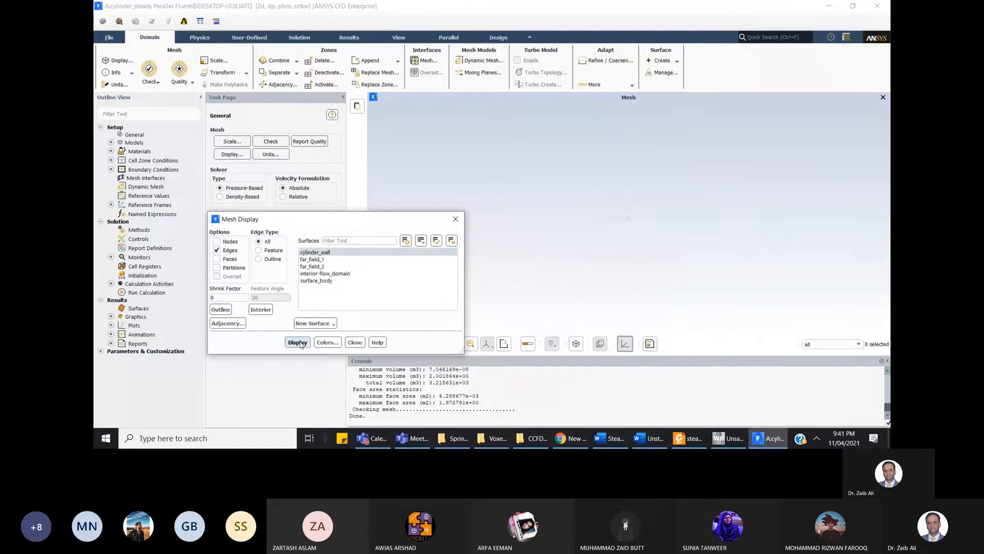
left_click(363, 259)
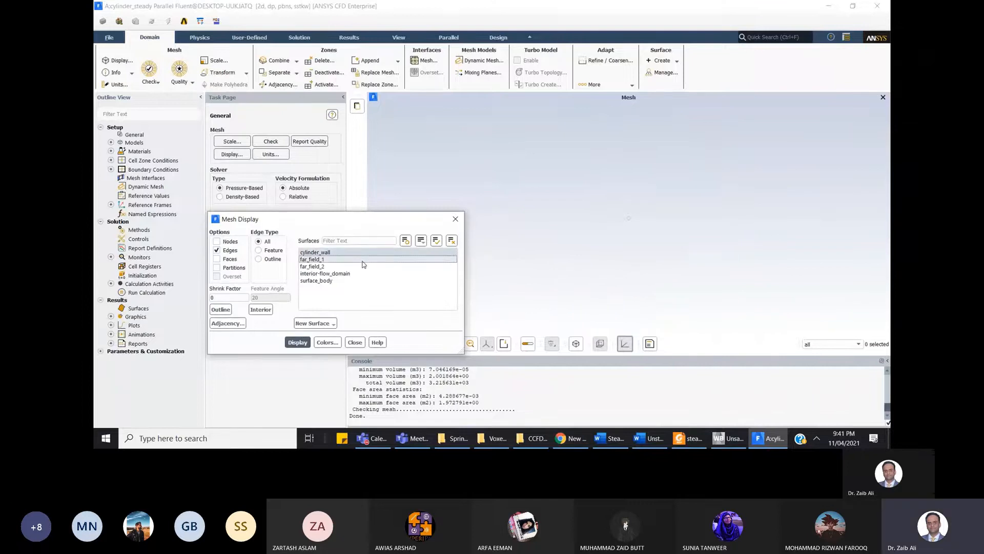
left_click(372, 253)
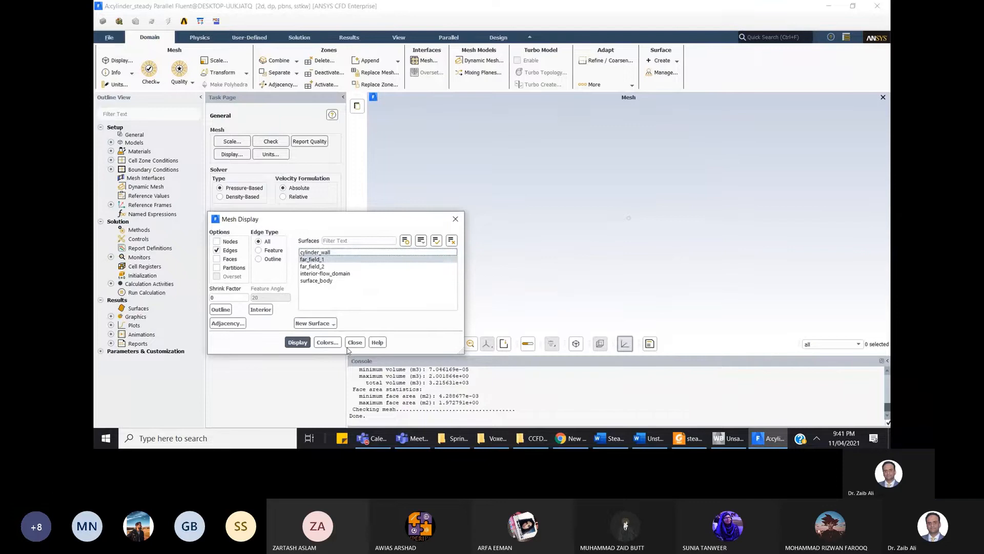
left_click(338, 267)
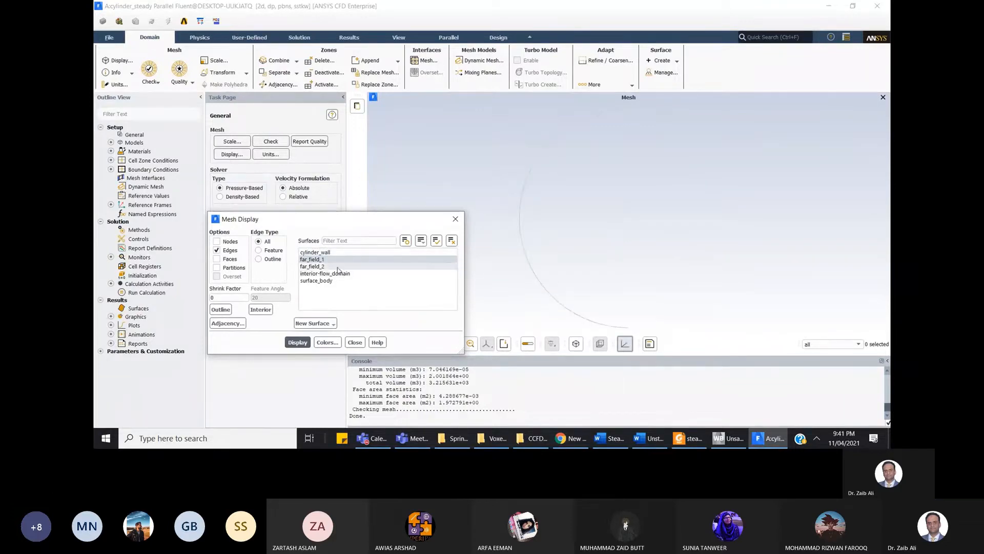
left_click(324, 260)
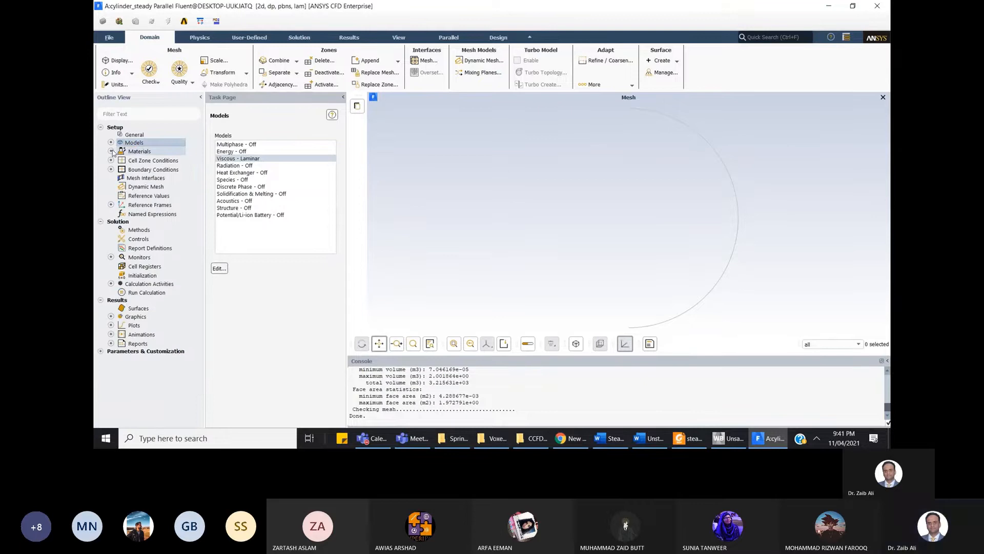
- Open the fluid material air for editing and set its constant density to 1 kg/m3
left_click(122, 161)
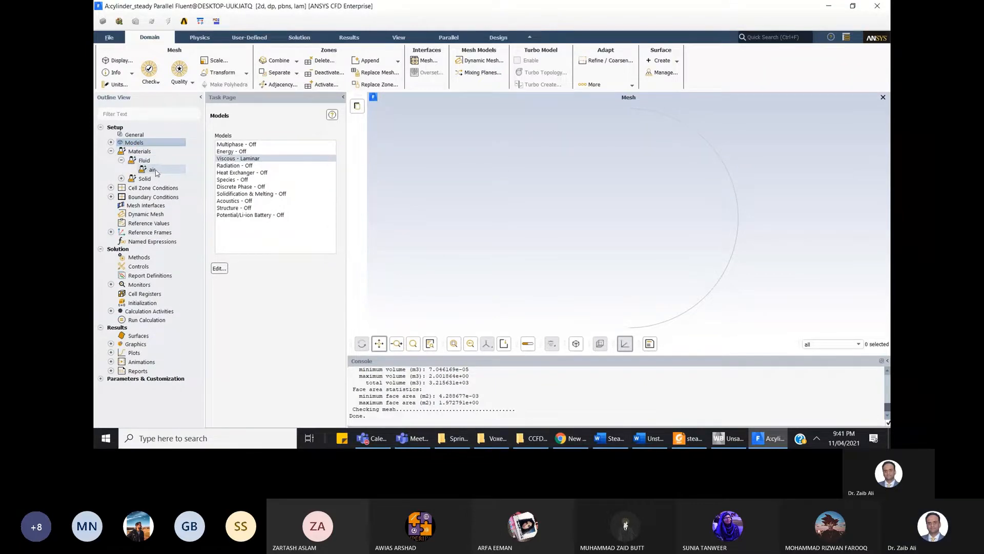
left_click(156, 171)
double_click(156, 173)
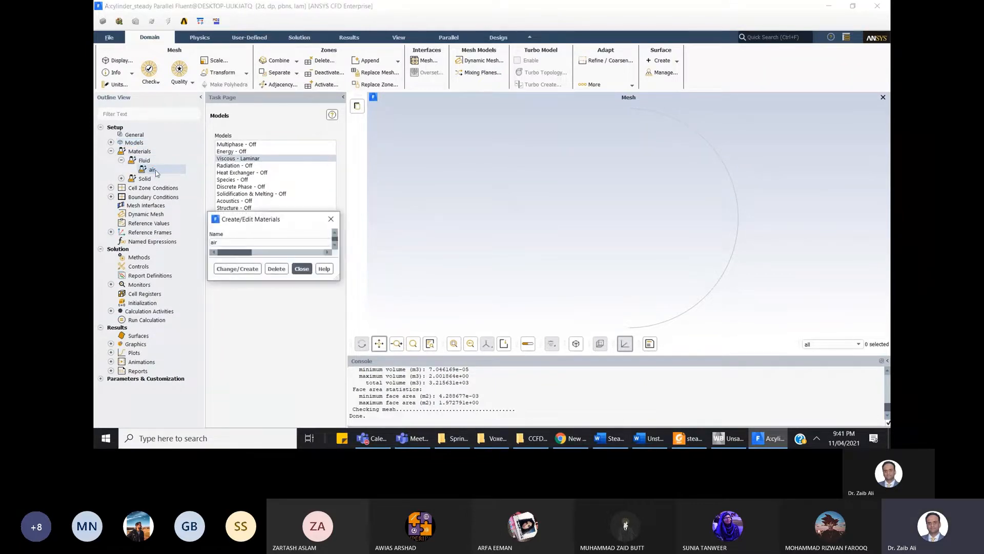
left_click(366, 315)
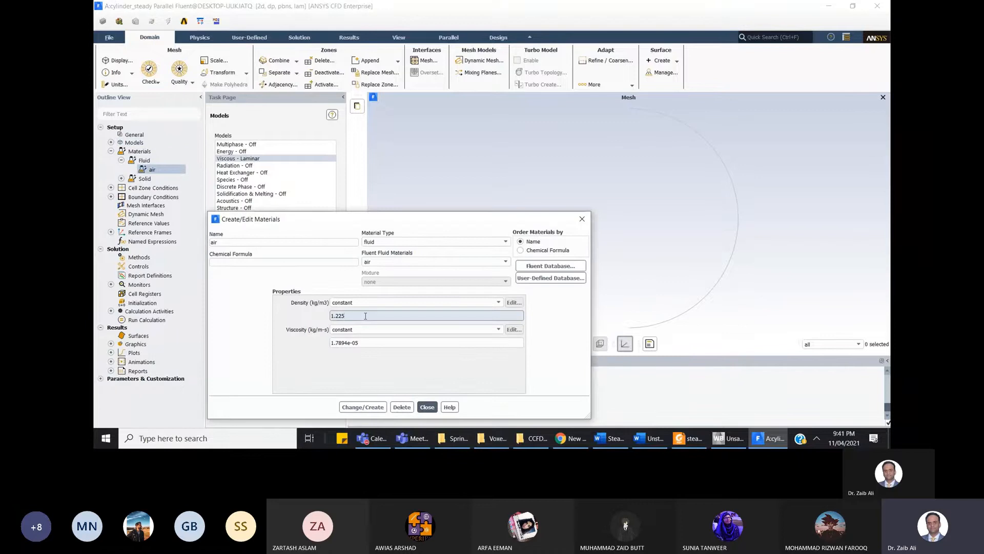
key("BackSpace")
key("BackSpace")
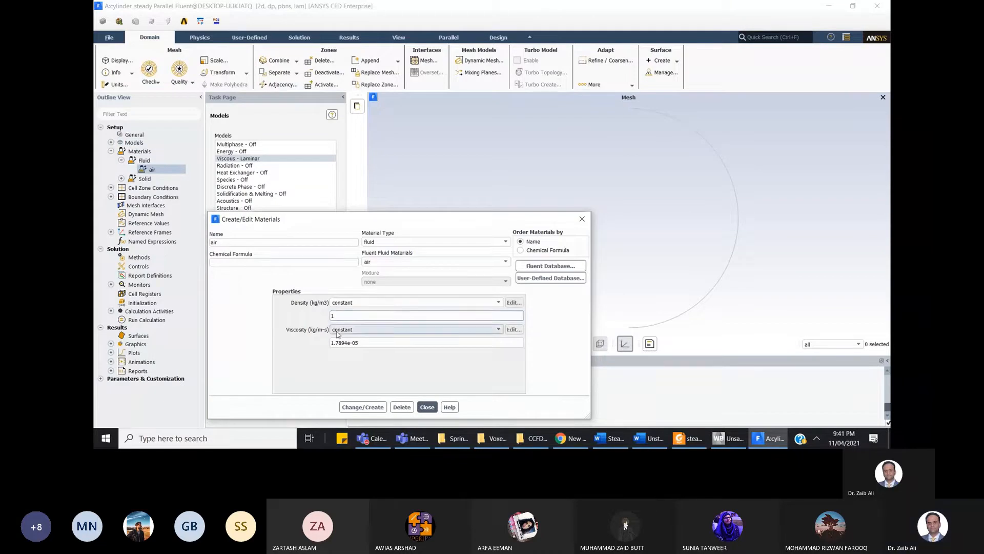
- Set air's constant viscosity to 0.05 kg/m-s, apply the material change and close the material editor
triple_click(370, 344)
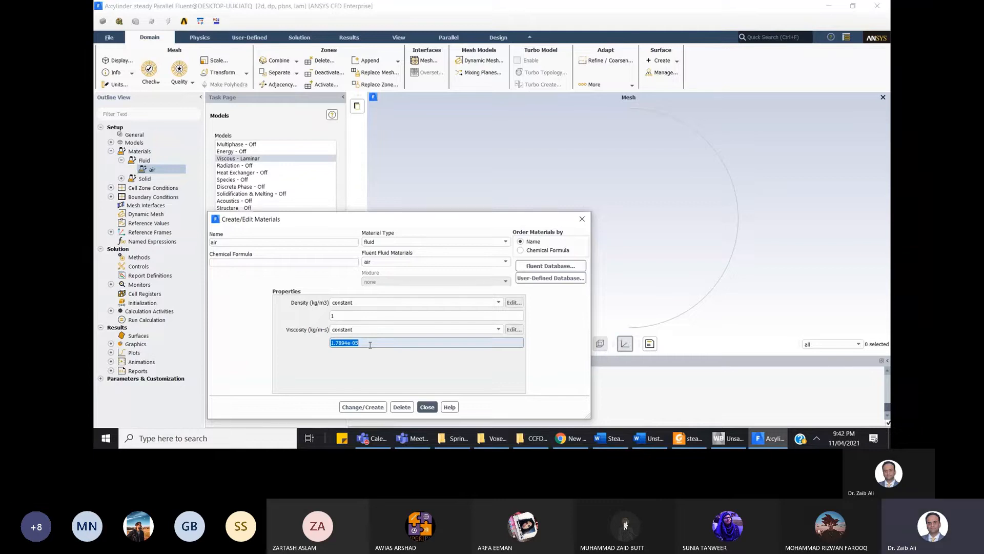
type("0.05")
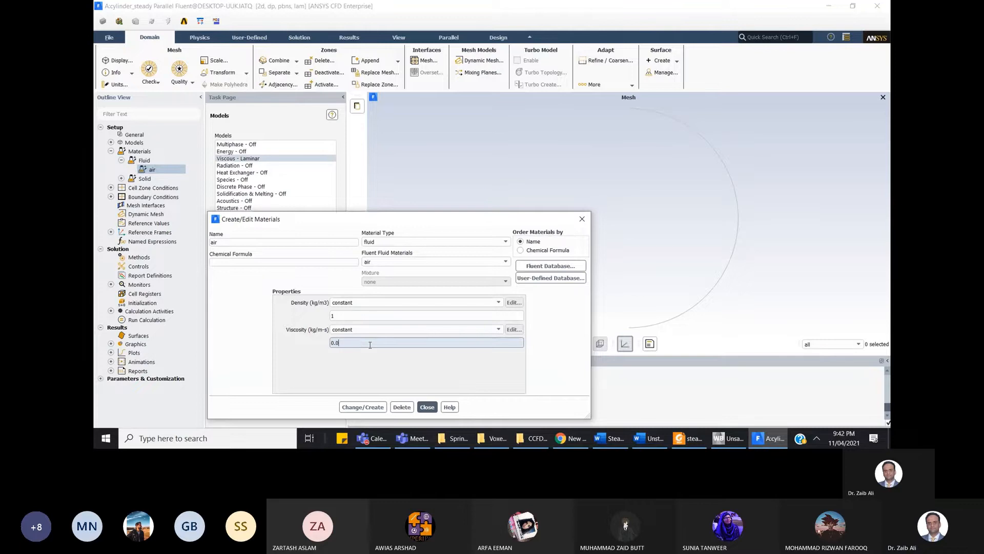
left_click(369, 407)
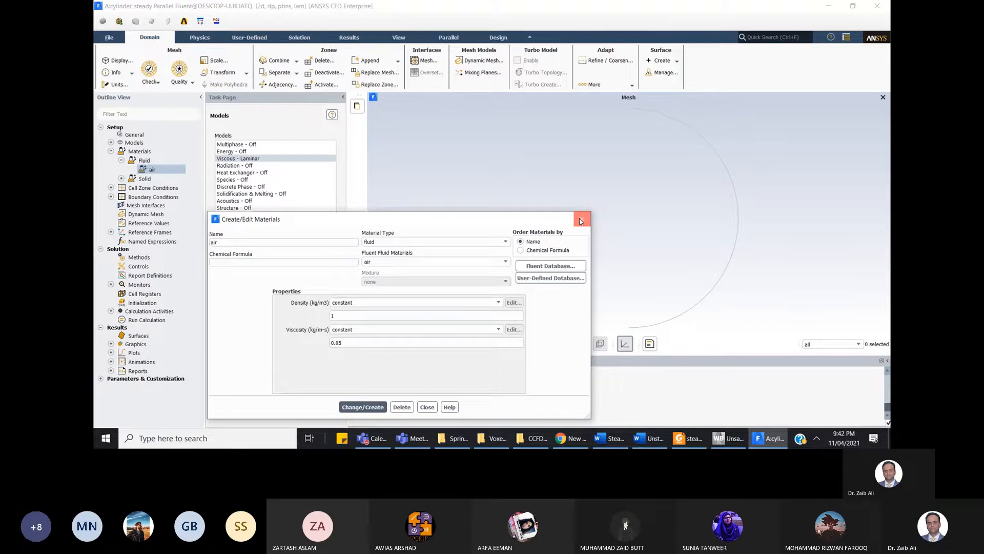
left_click(581, 220)
left_click(110, 151)
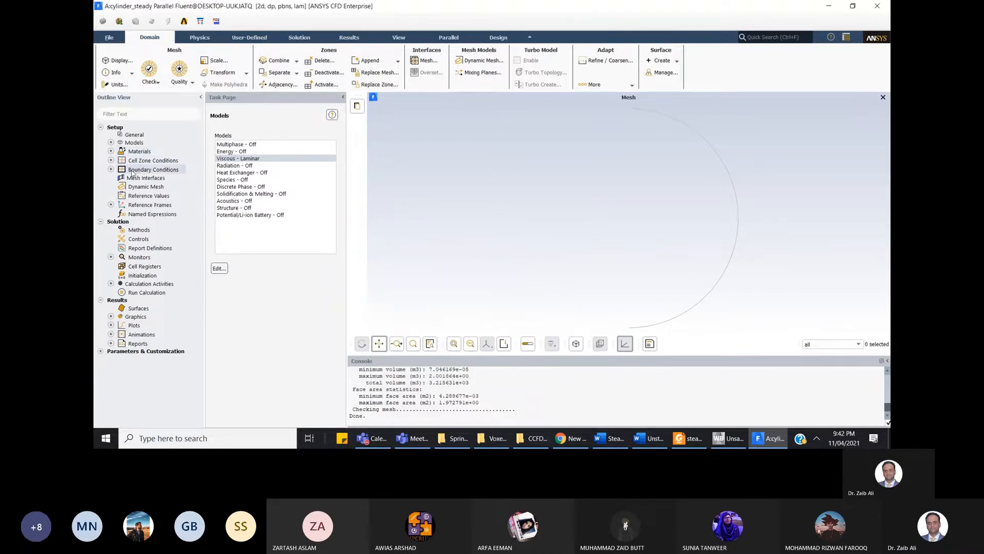
- Change the far_field_1 boundary type to velocity-inlet and open its settings for editing
left_click(111, 170)
double_click(152, 170)
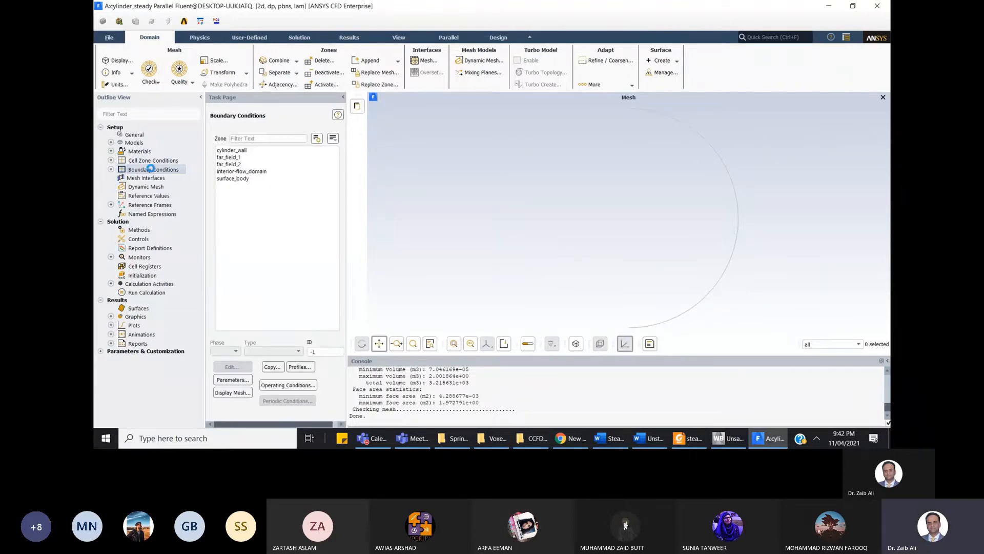
left_click(240, 158)
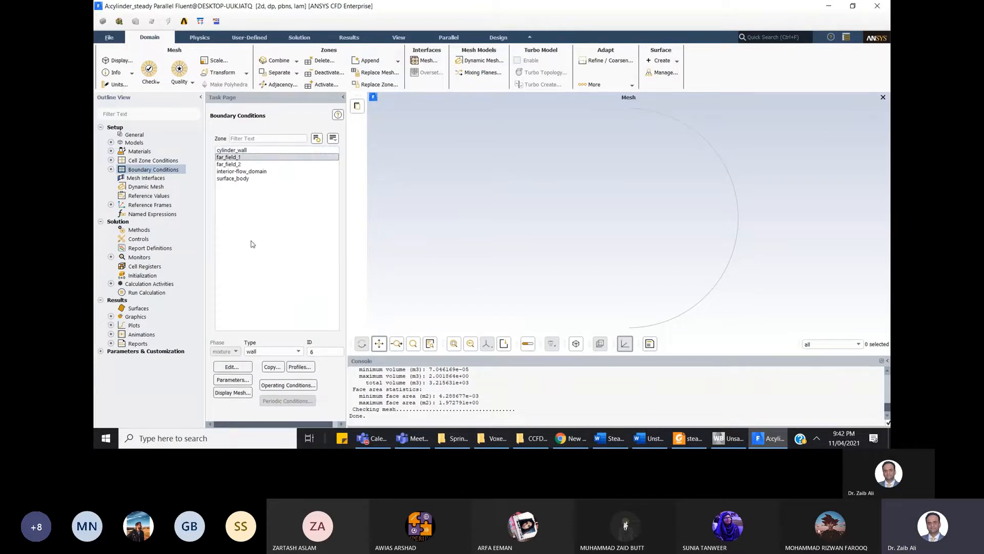
left_click(272, 354)
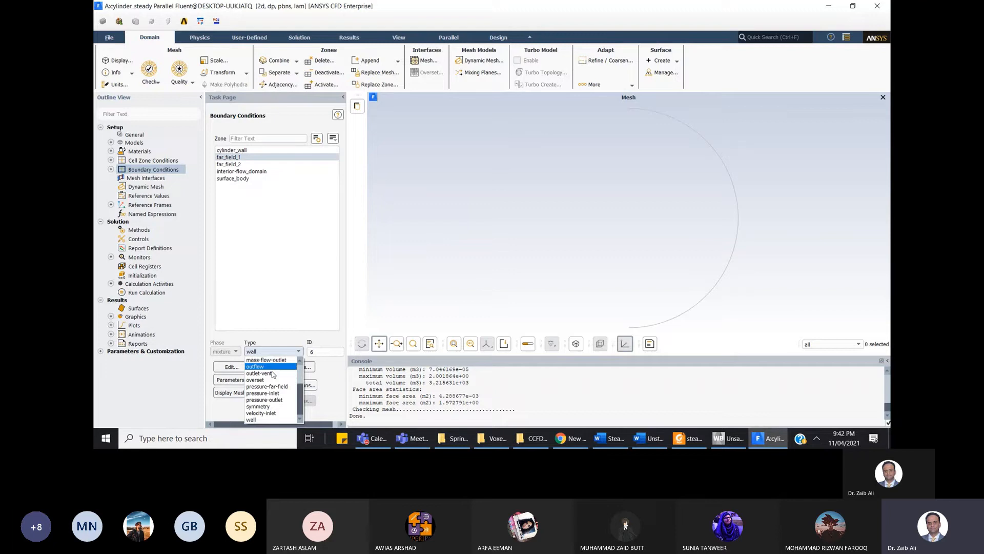
left_click(271, 413)
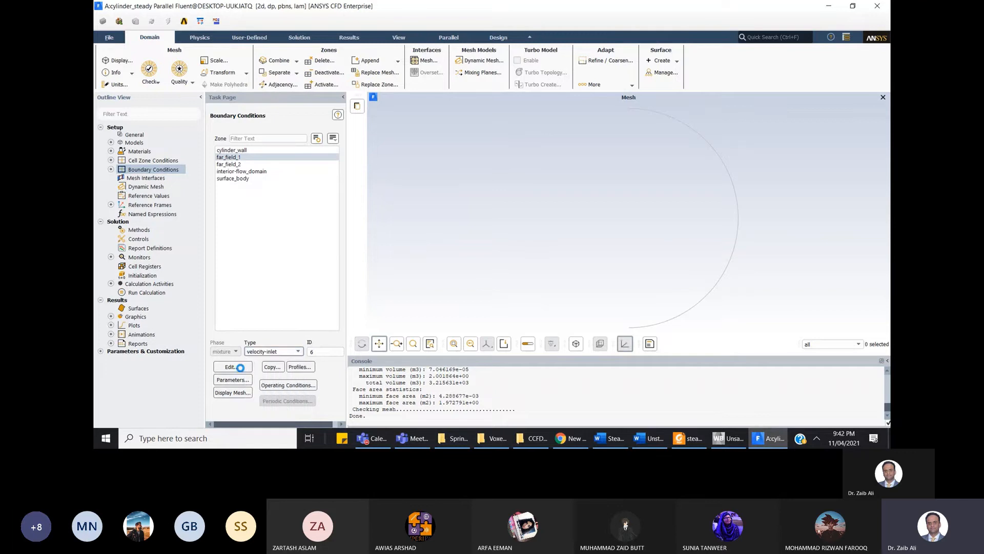
left_click(240, 367)
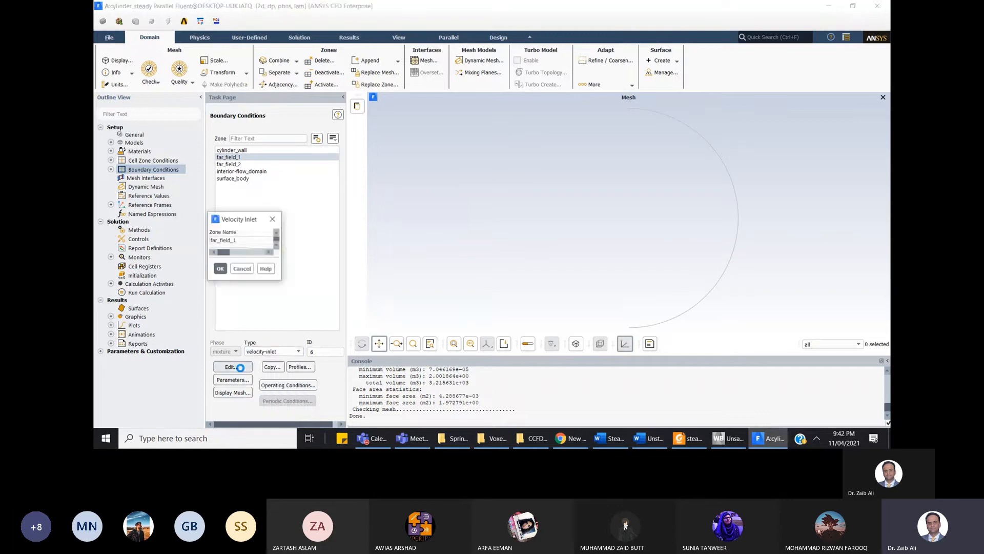
- Specify the far_field_1 inlet velocity by components with an X-velocity of 1 m/s and accept the settings
left_click(301, 270)
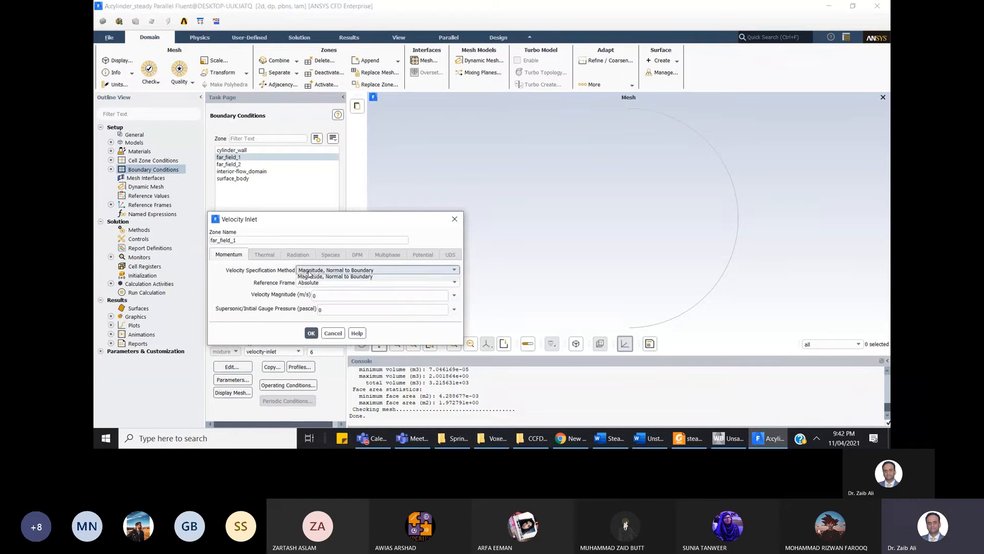
left_click(317, 285)
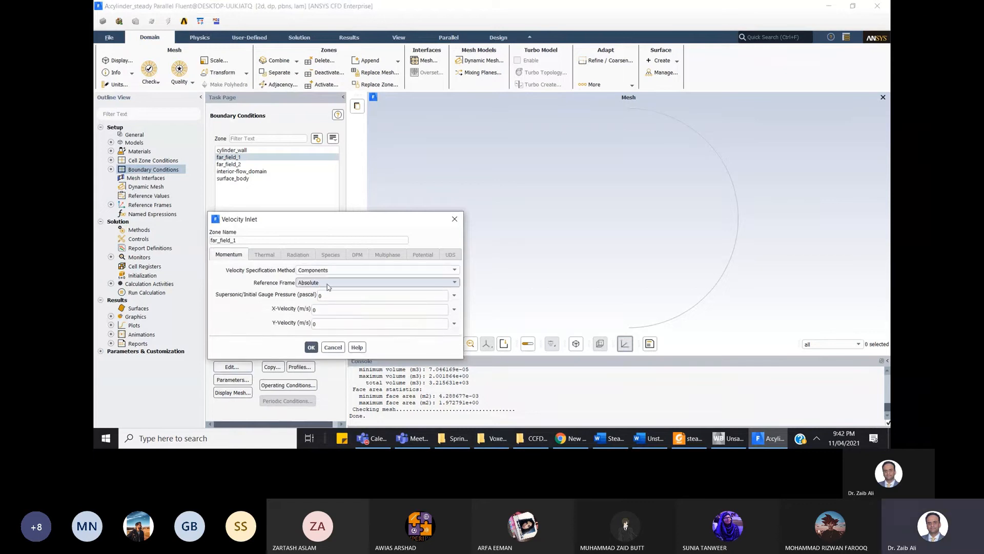
left_click(332, 310)
key("BackSpace")
type("1")
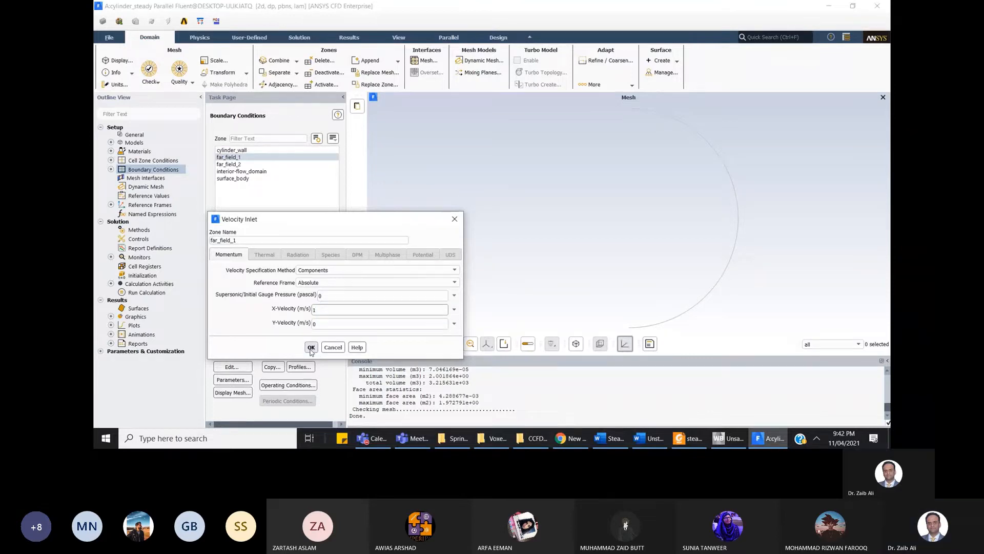
left_click(310, 348)
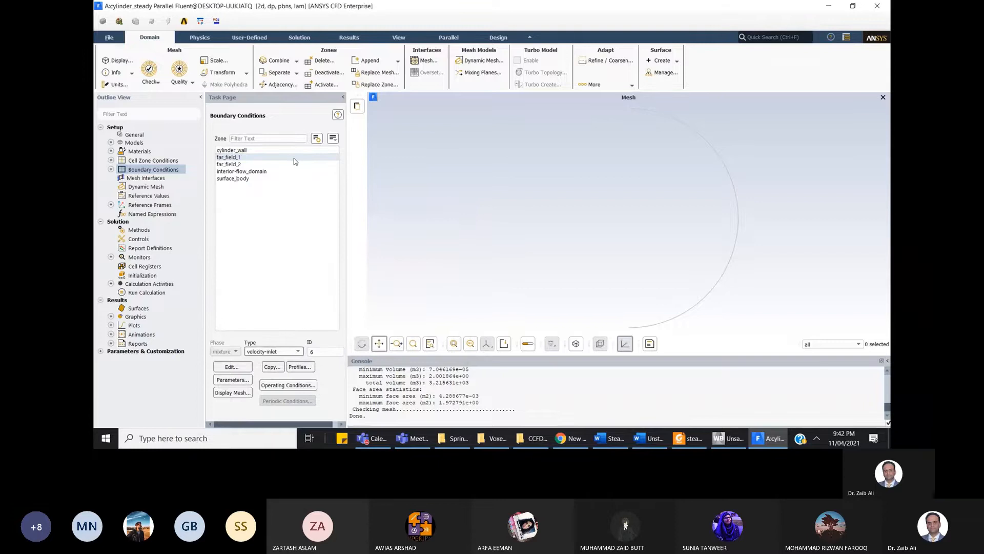
- Change the far_field_2 boundary type to pressure-inlet and accept its default settings
left_click(264, 165)
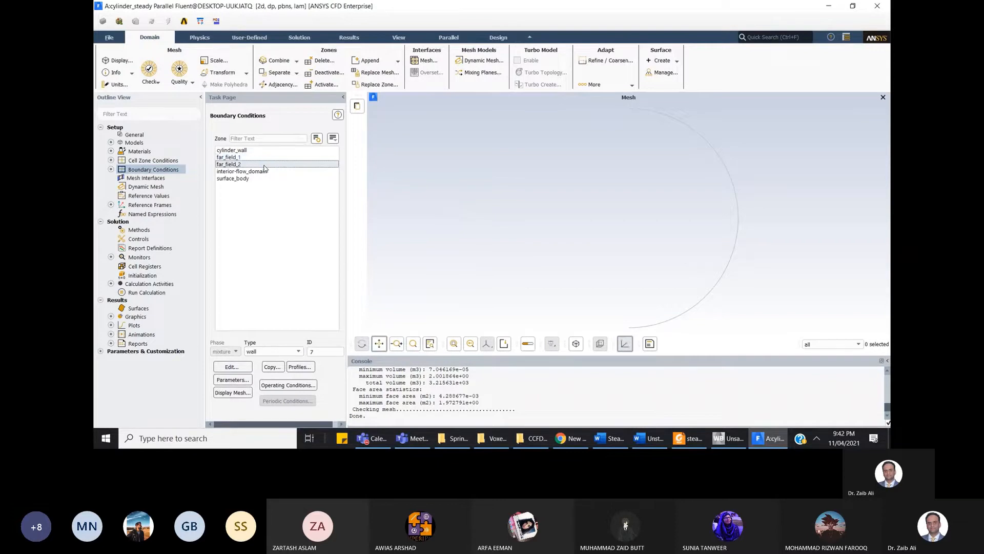
left_click(275, 352)
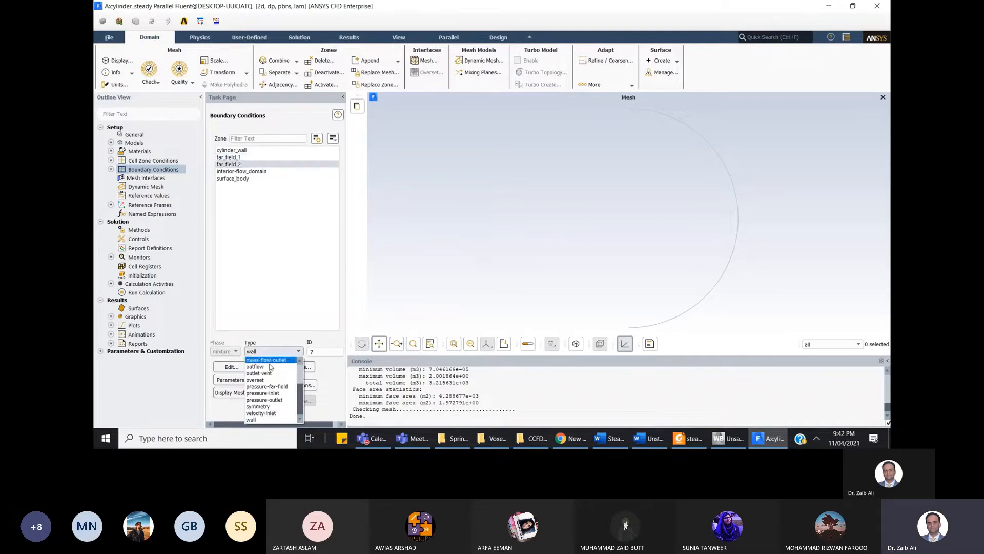
left_click(269, 394)
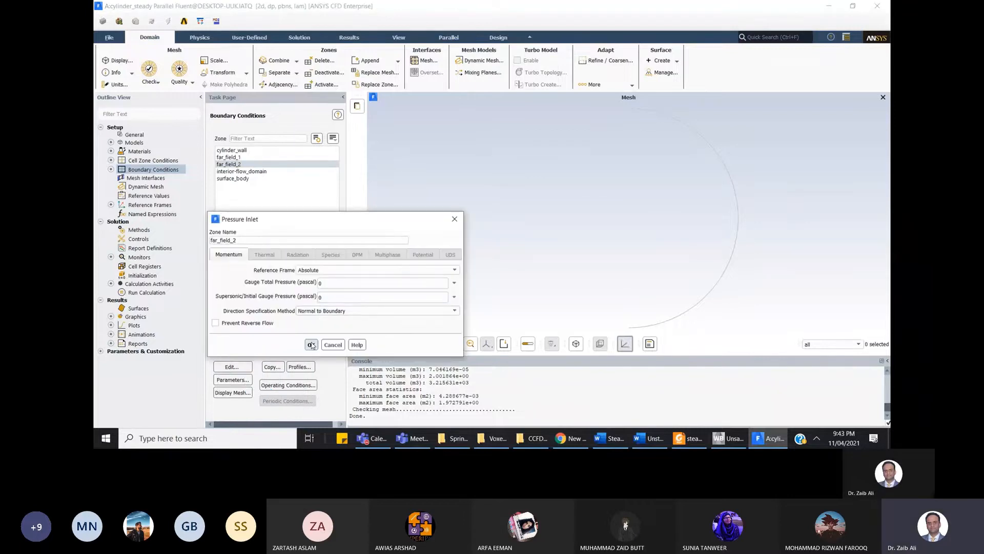
left_click(311, 344)
- Review the operating conditions and check the boundary type of cylinder_wall
left_click(292, 386)
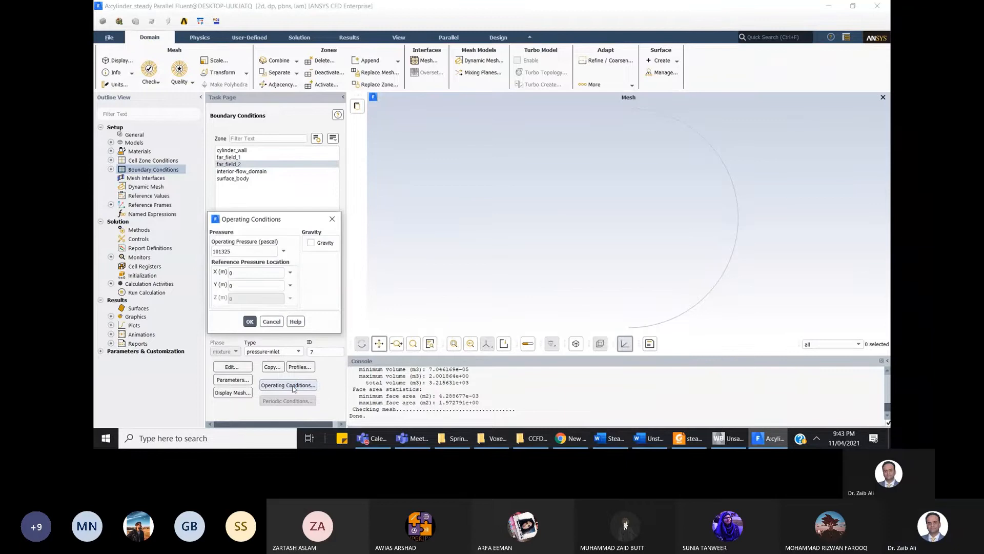
left_click(250, 321)
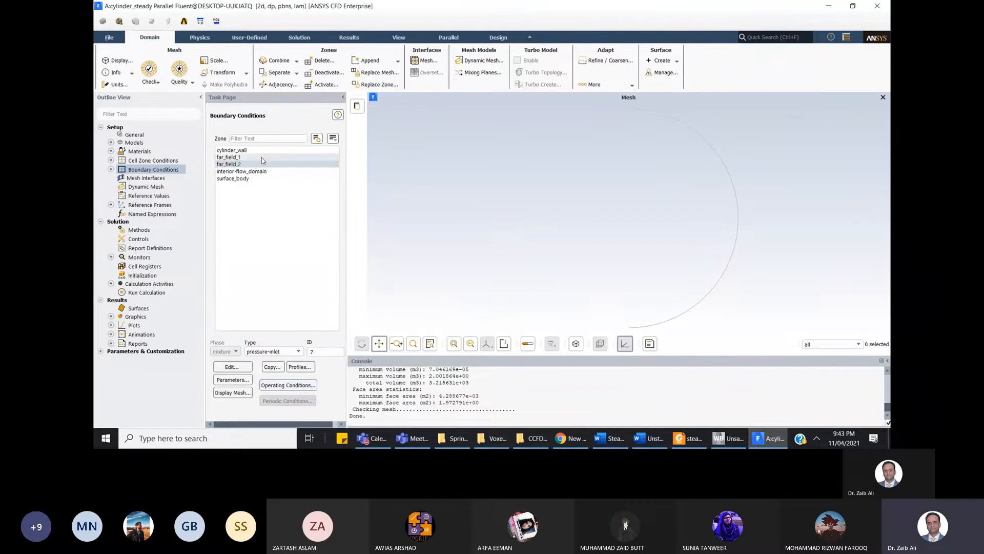
left_click(259, 150)
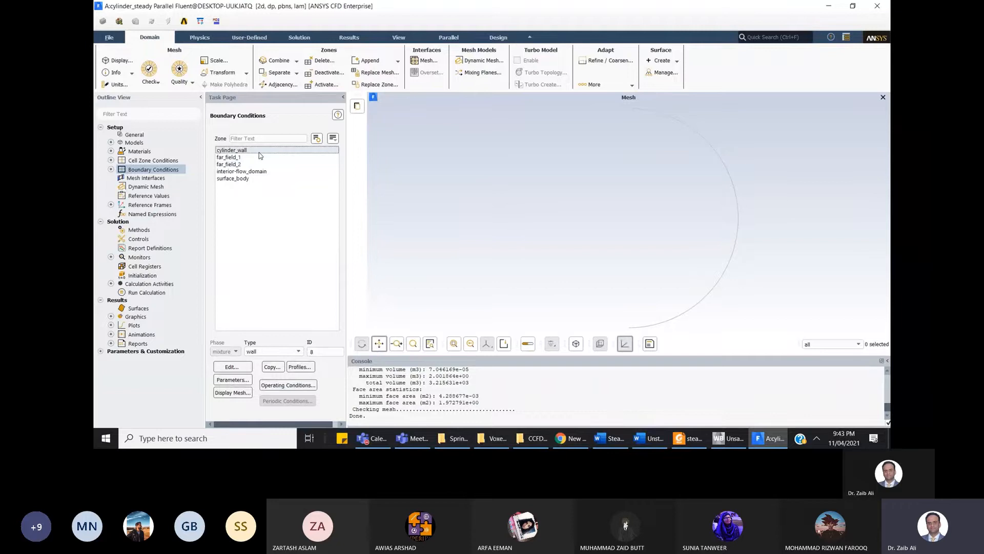
- Set the reference density to 1 kg/m3 in the Reference Values
left_click(146, 197)
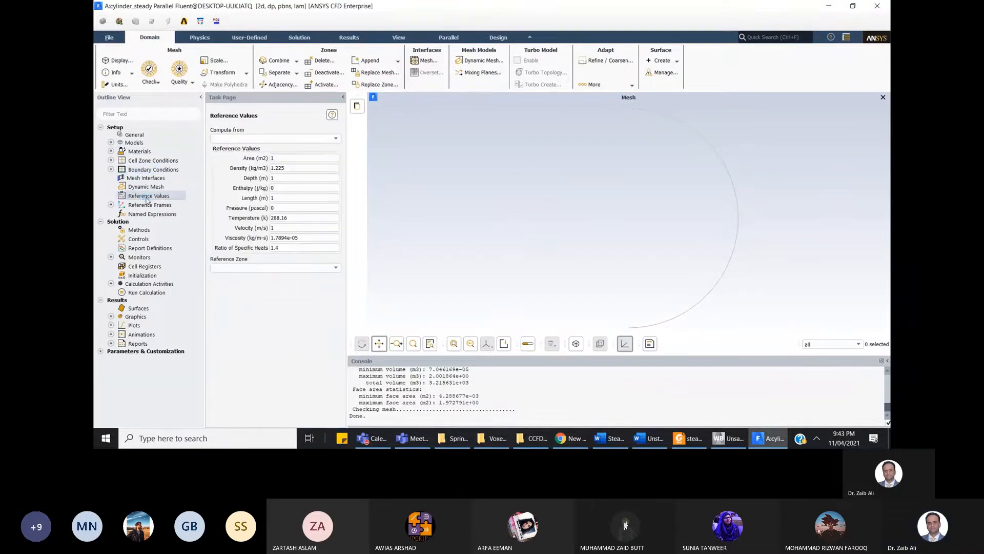
left_click(292, 170)
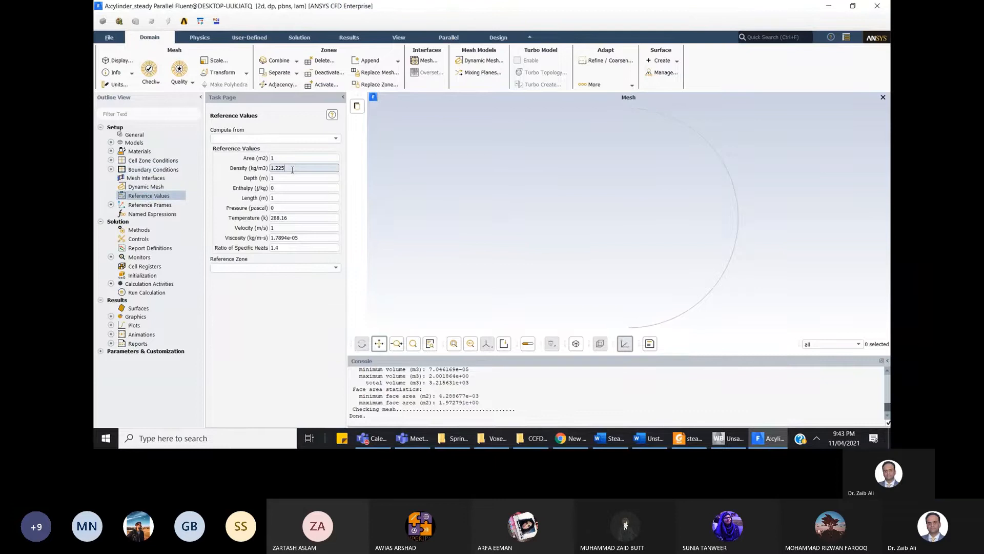
key("BackSpace")
key("BackSpace")
key("BackSpace")
key("BackSpace")
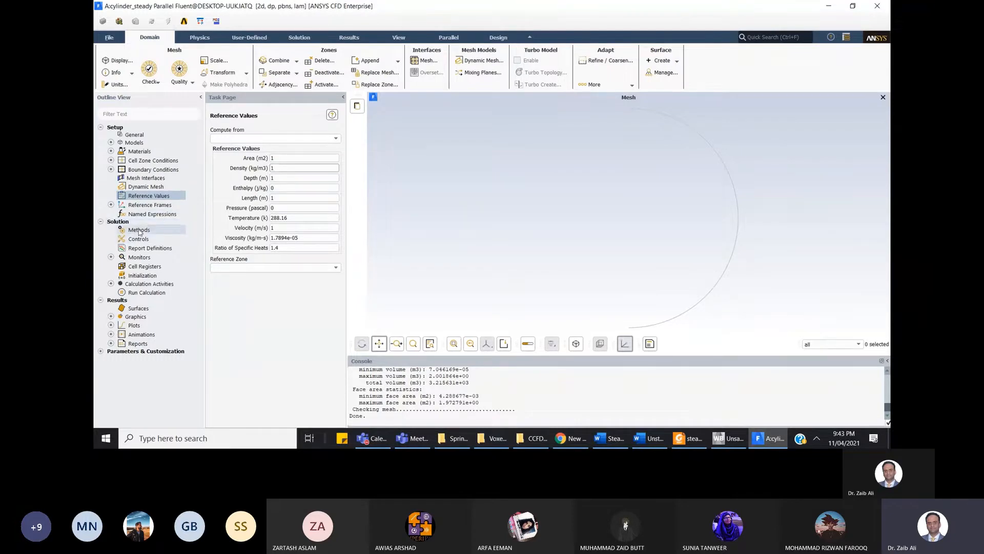
- Review the solution methods and the pseudo transient relaxation factors in the solution controls
left_click(140, 230)
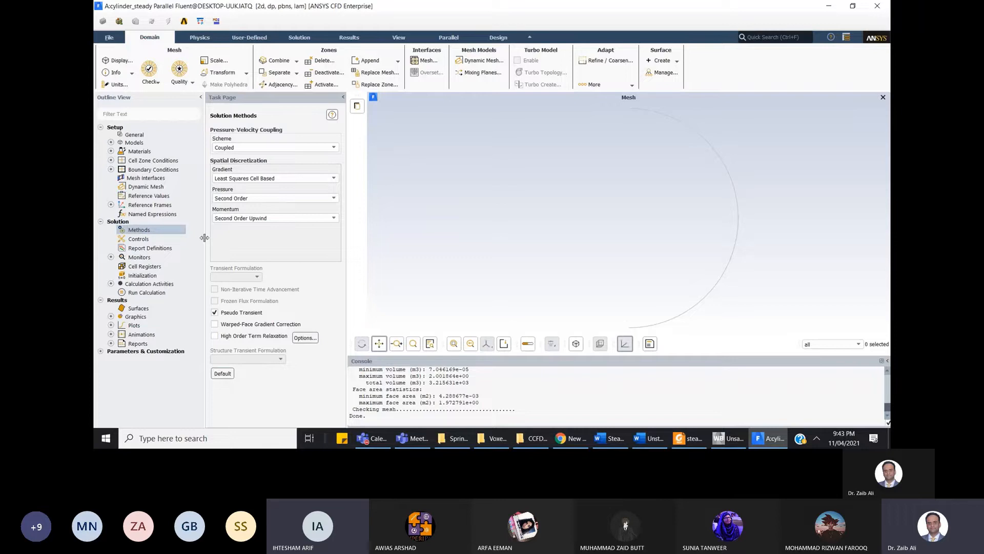
left_click(143, 242)
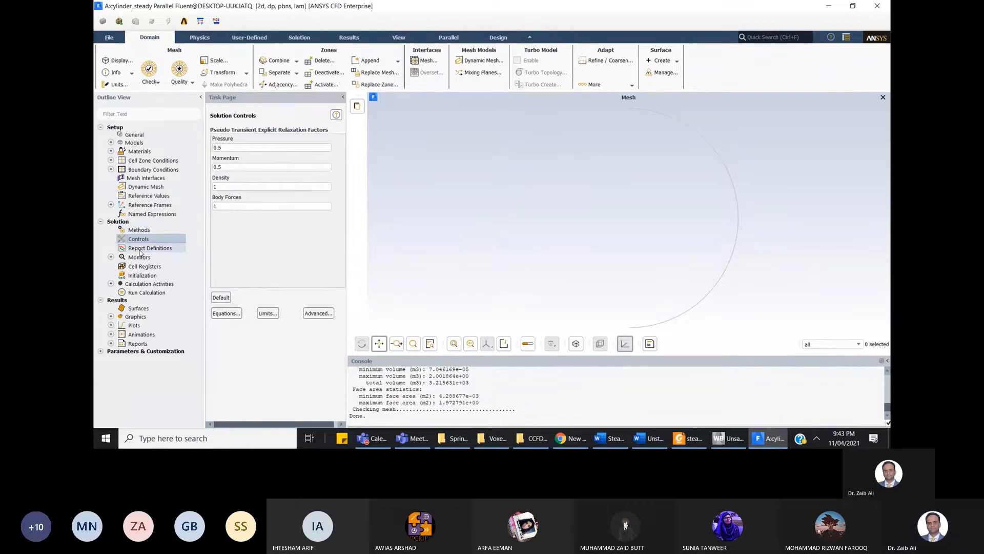
left_click(140, 250)
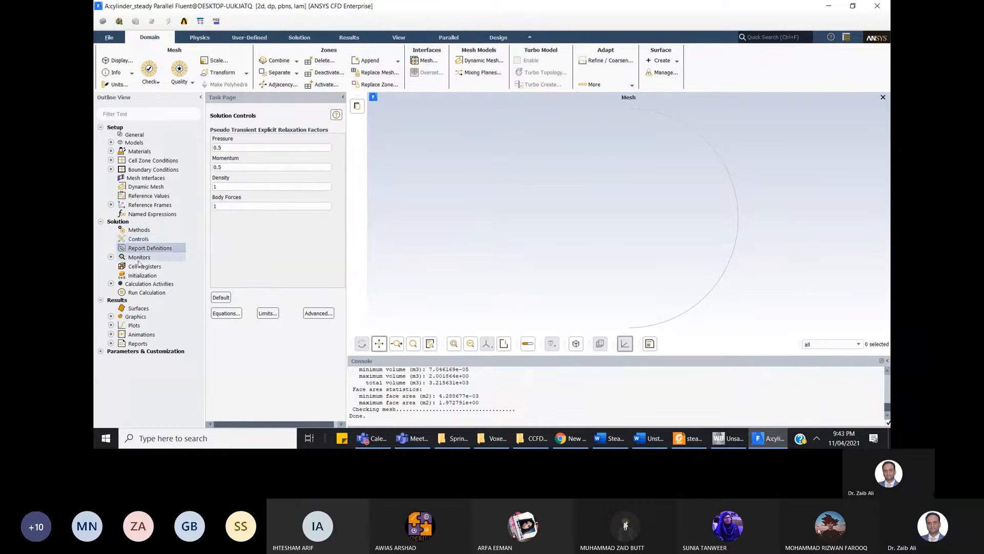
- Open the residual monitors and set the absolute convergence criterion for continuity to 1e-6
left_click(110, 257)
left_click(145, 268)
double_click(146, 267)
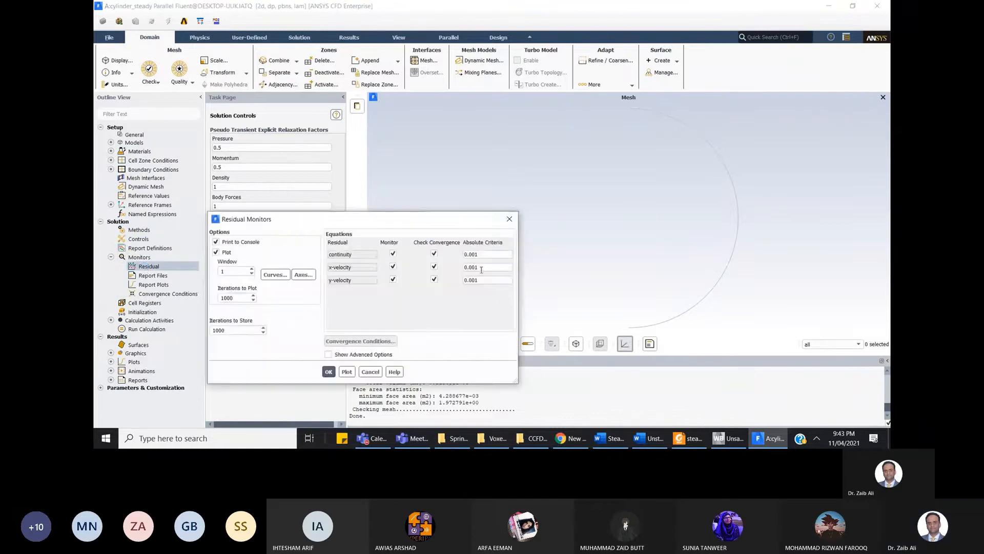
double_click(483, 256)
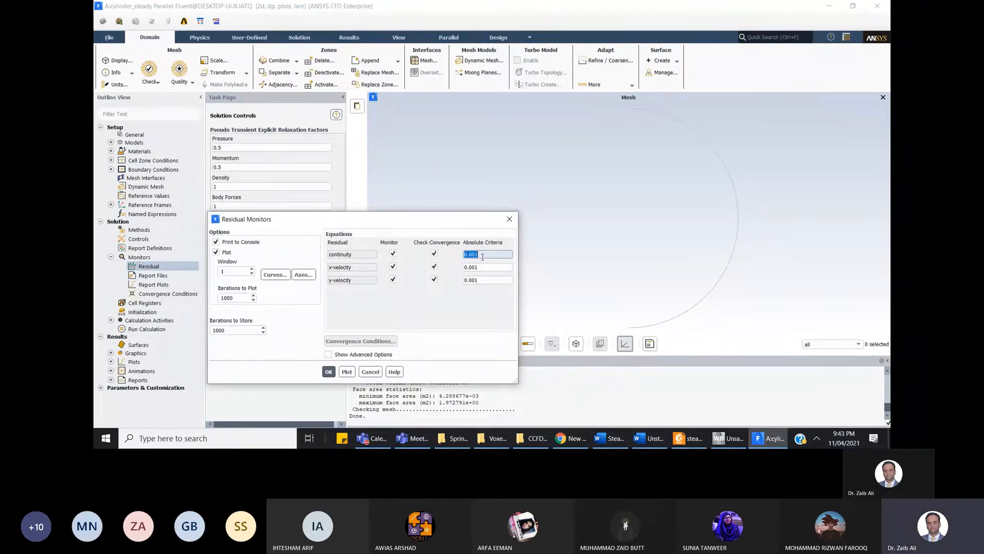
type("1e-")
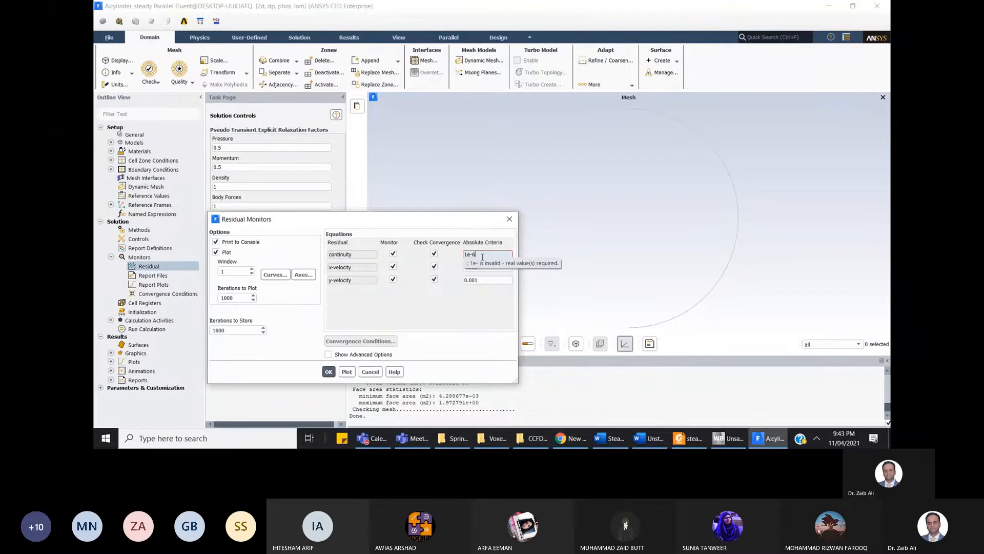
type("6")
double_click(482, 254)
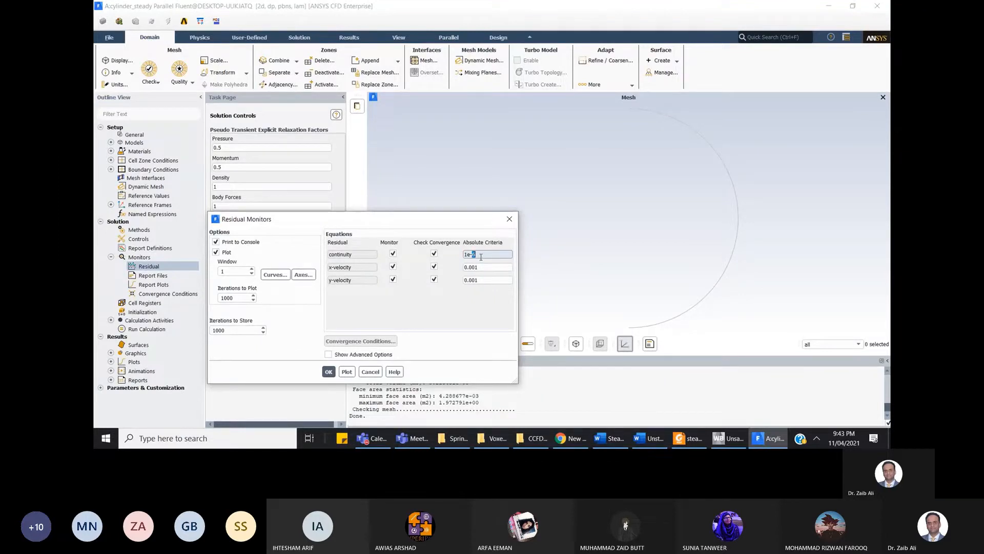
left_click(480, 256)
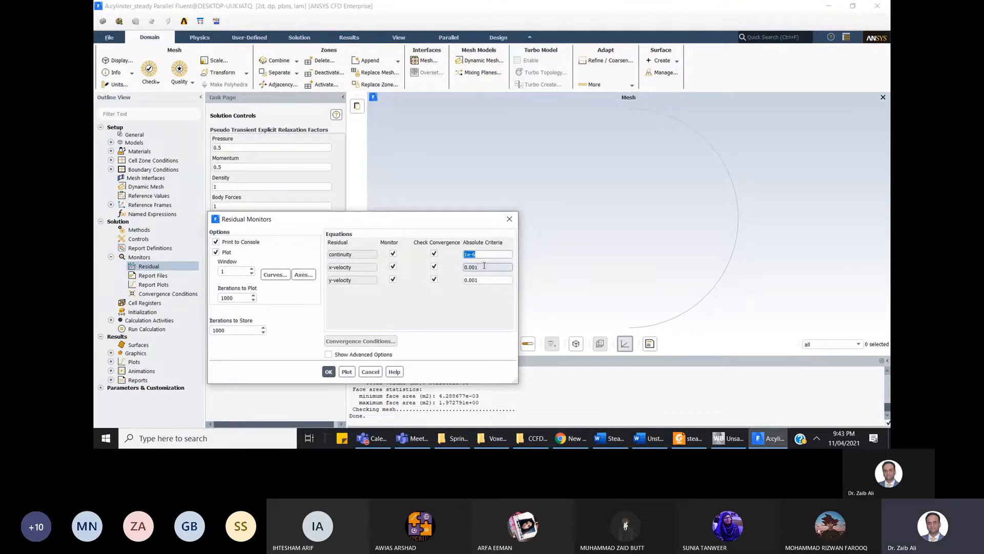
- Set the absolute convergence criteria for x-velocity and y-velocity to 1e-6 and accept the residual monitor settings
double_click(483, 265)
triple_click(484, 265)
type("1e-6")
left_click(485, 281)
double_click(485, 282)
triple_click(485, 282)
type("1e-6")
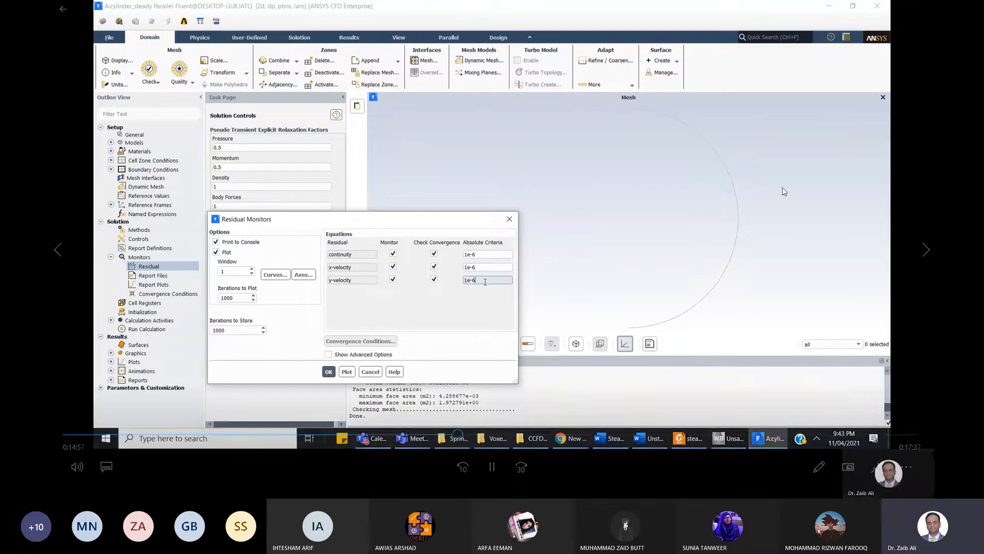
left_click(329, 372)
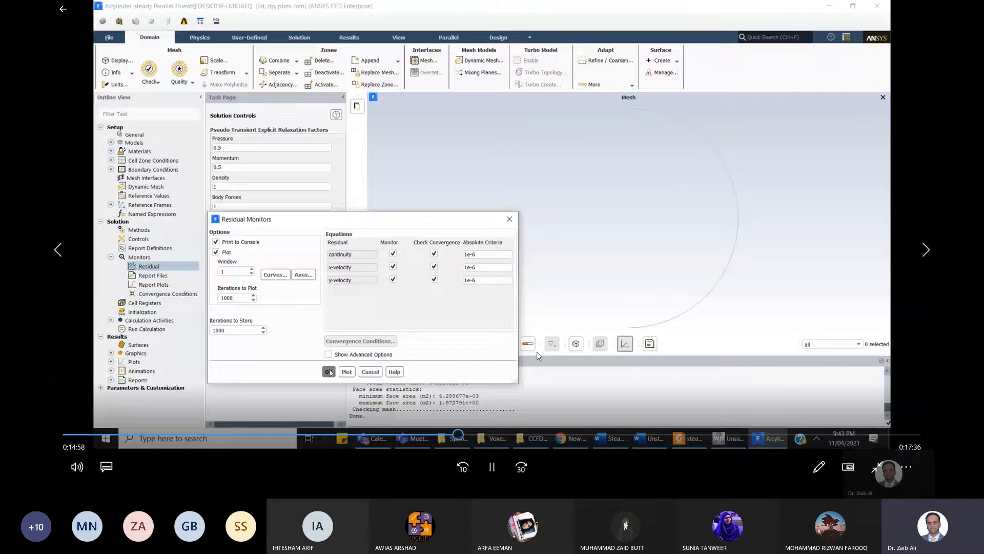
left_click(492, 467)
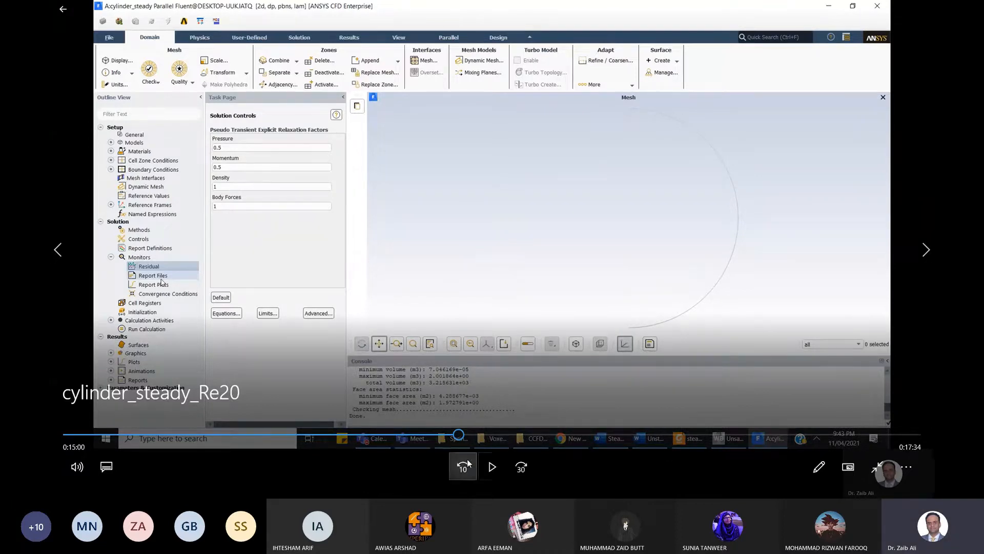
left_click(485, 467)
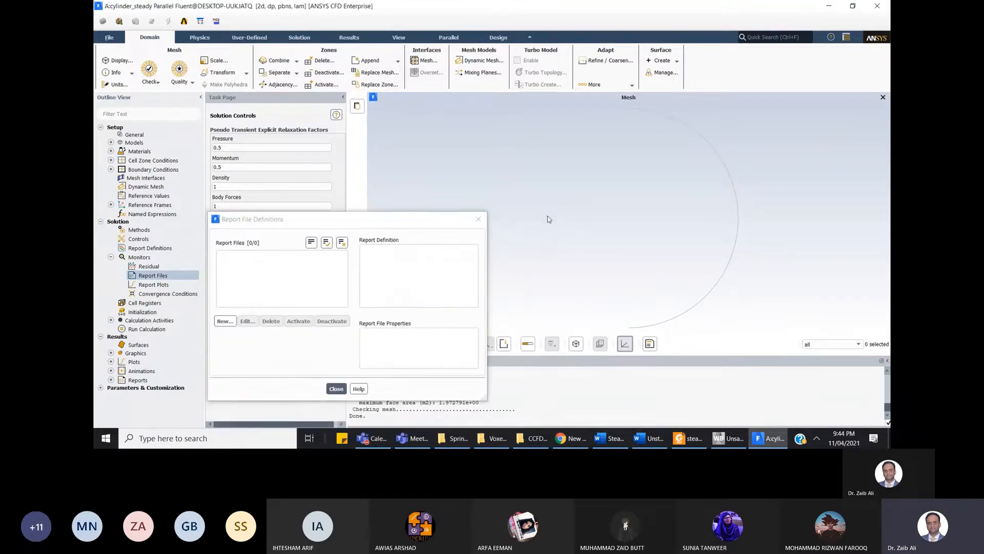
left_click(482, 224)
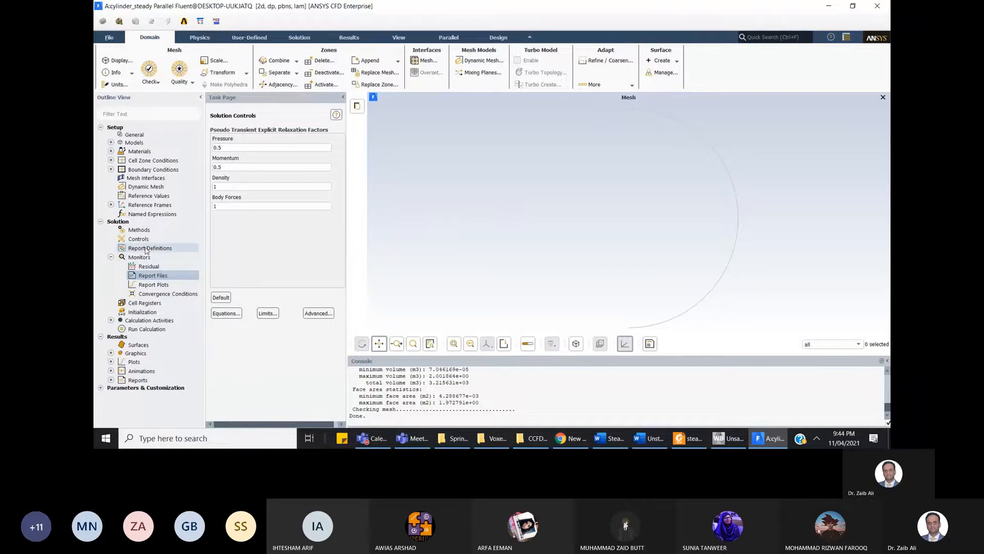
mouse_move(800, 290)
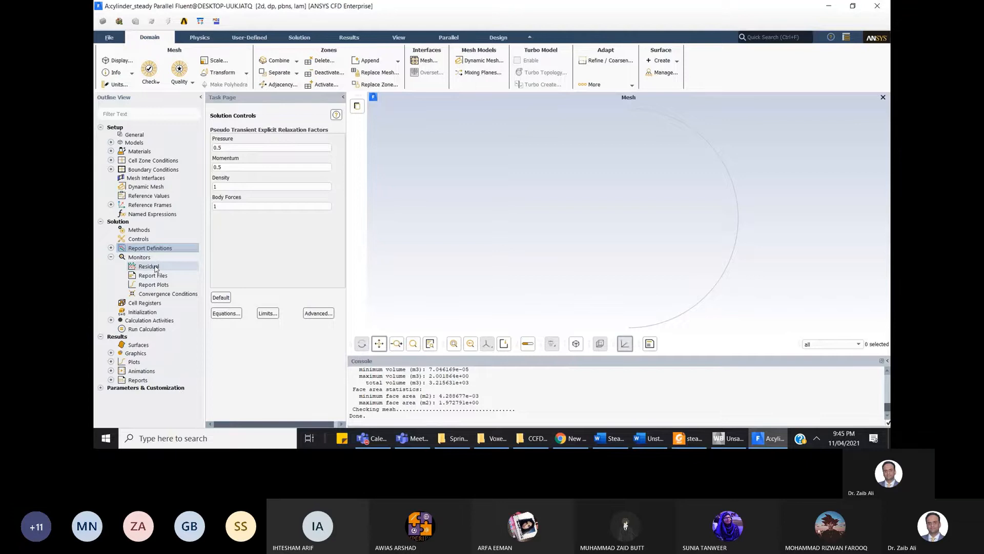
mouse_move(398, 245)
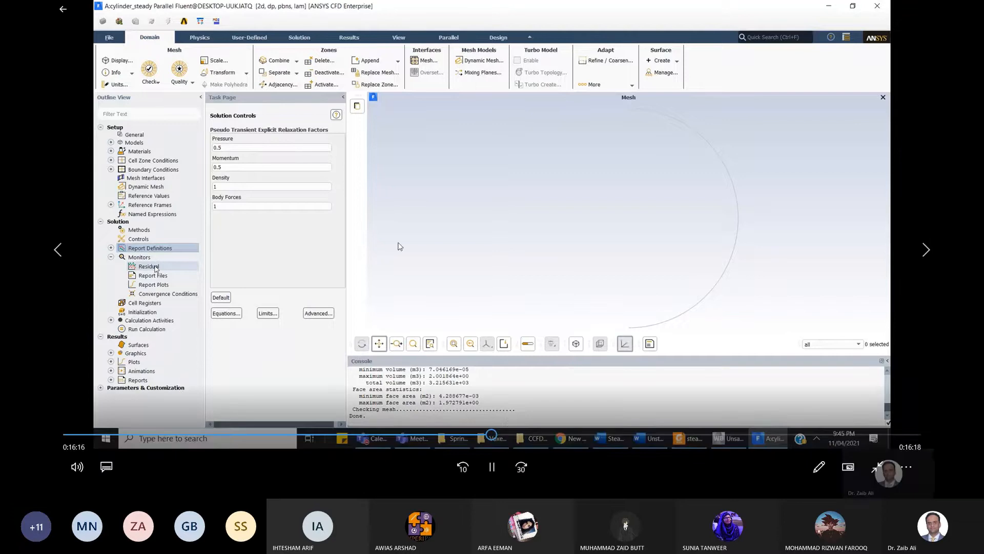
left_click(500, 434)
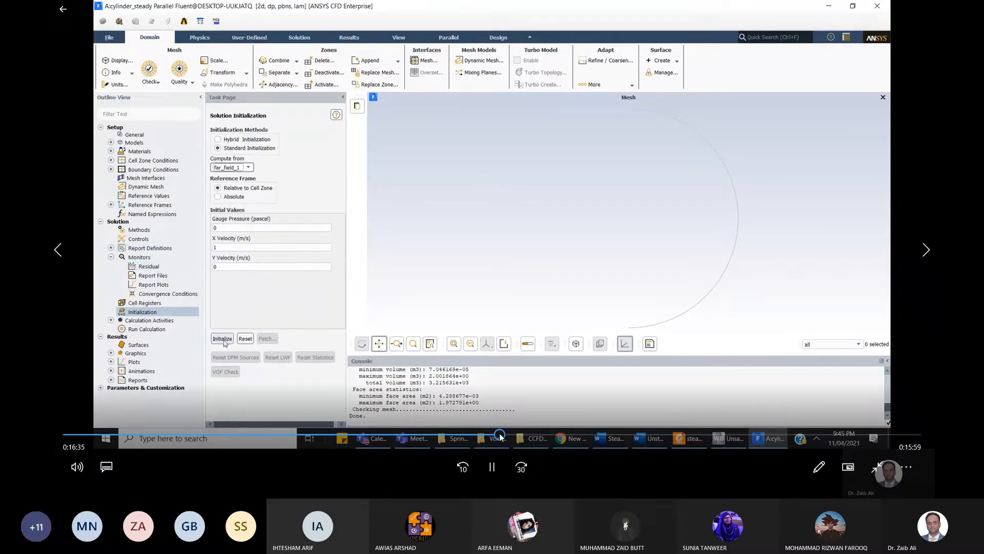
left_click(494, 436)
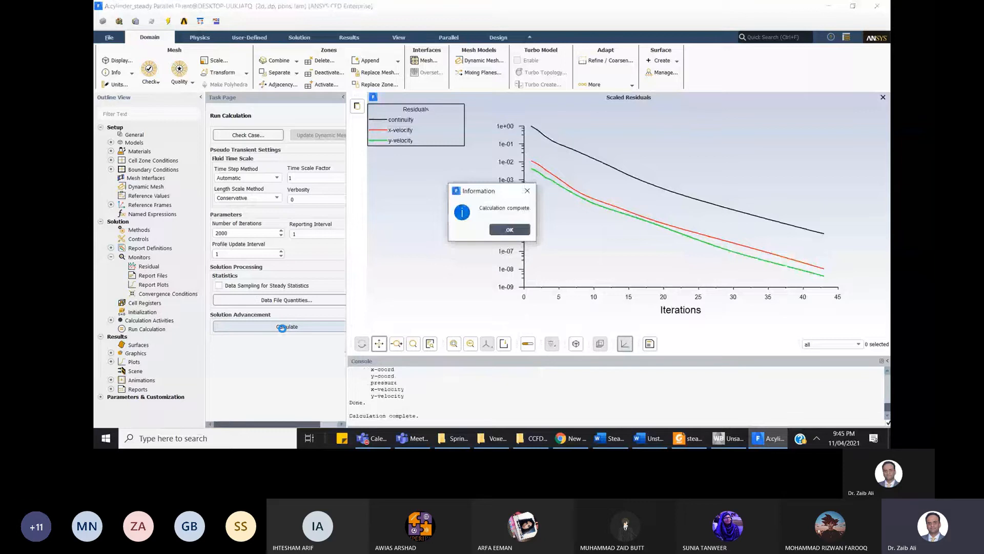
- Dismiss the calculation notice, quit Fluent, and switch to CFD-Post with the cylinder_steady results loaded
left_click(514, 231)
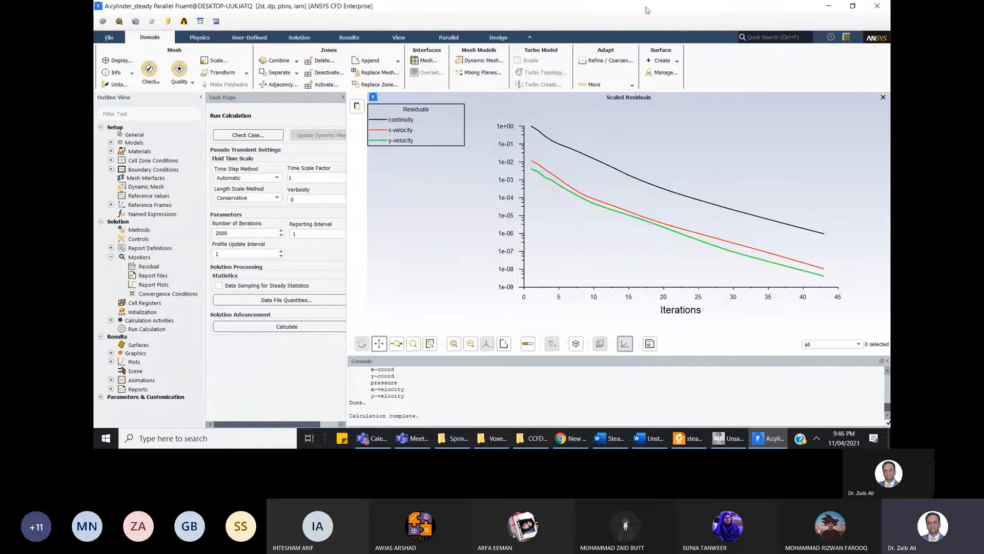
left_click(874, 9)
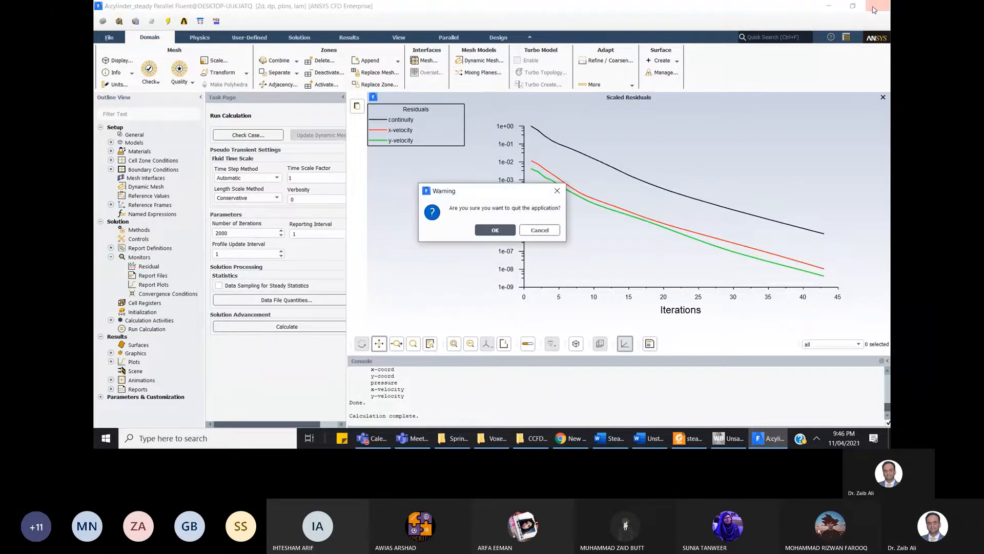
left_click(524, 231)
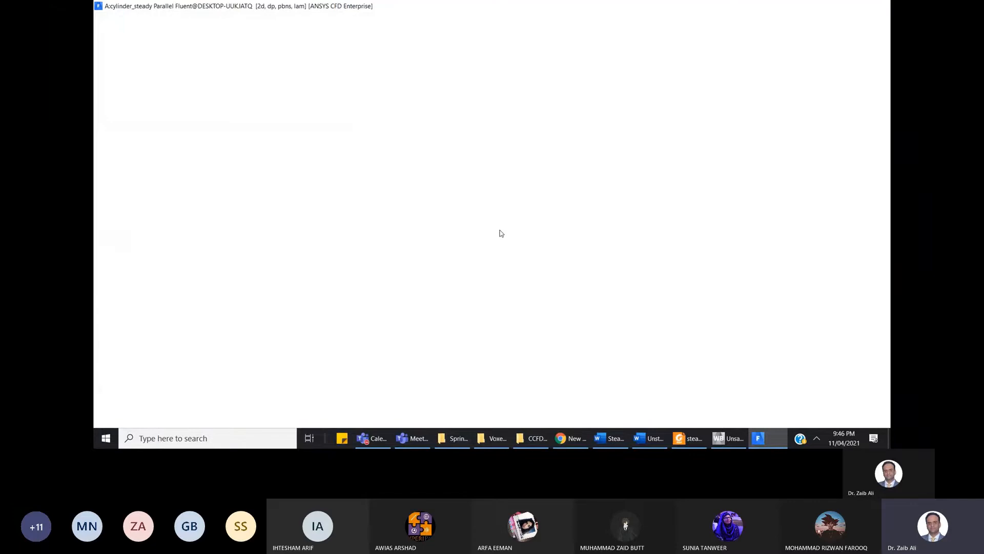
double_click(250, 131)
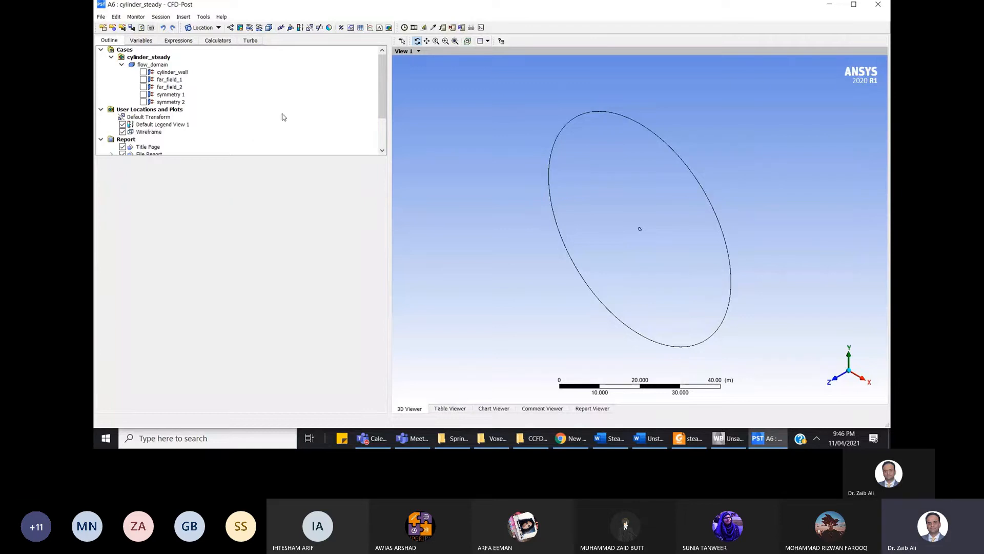
- Insert a contour plot named Pressure Contour
left_click(240, 27)
type("Press")
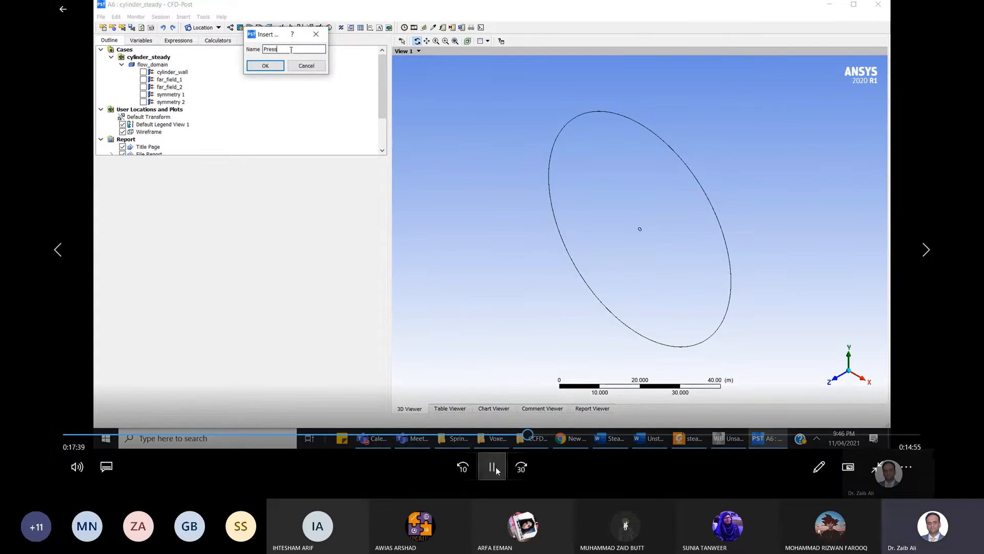
left_click(495, 468)
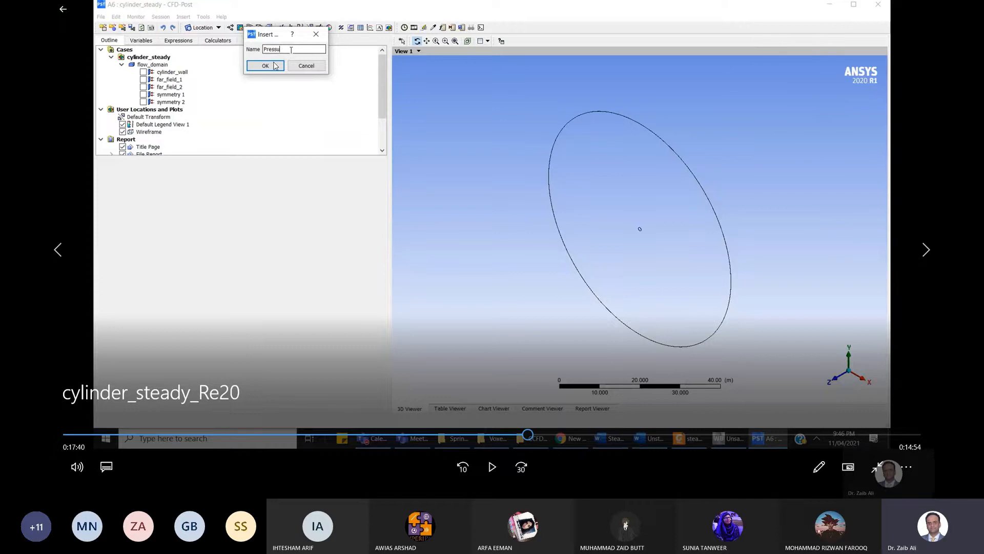
left_click(494, 467)
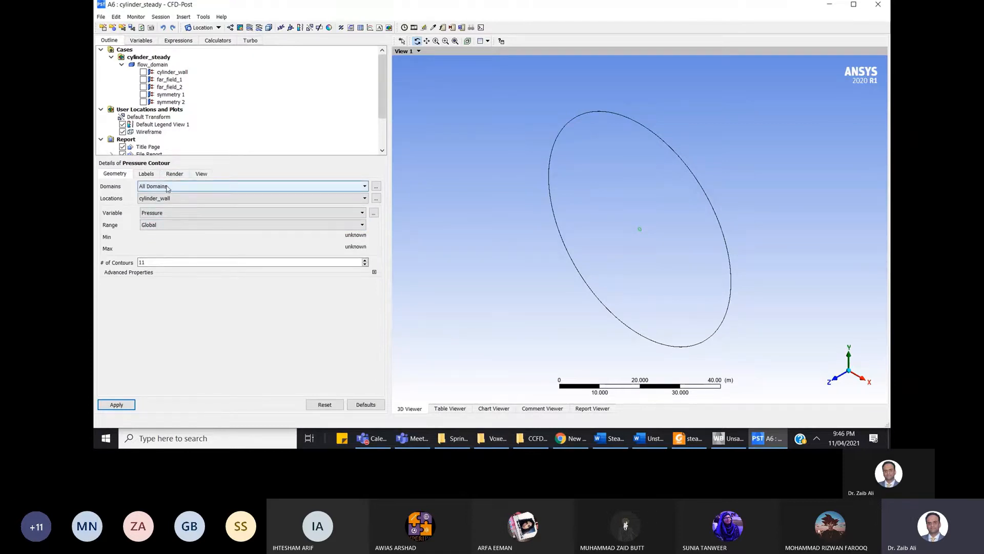
- Plot the pressure contour on symmetry 2 with 51 contour levels
left_click(178, 198)
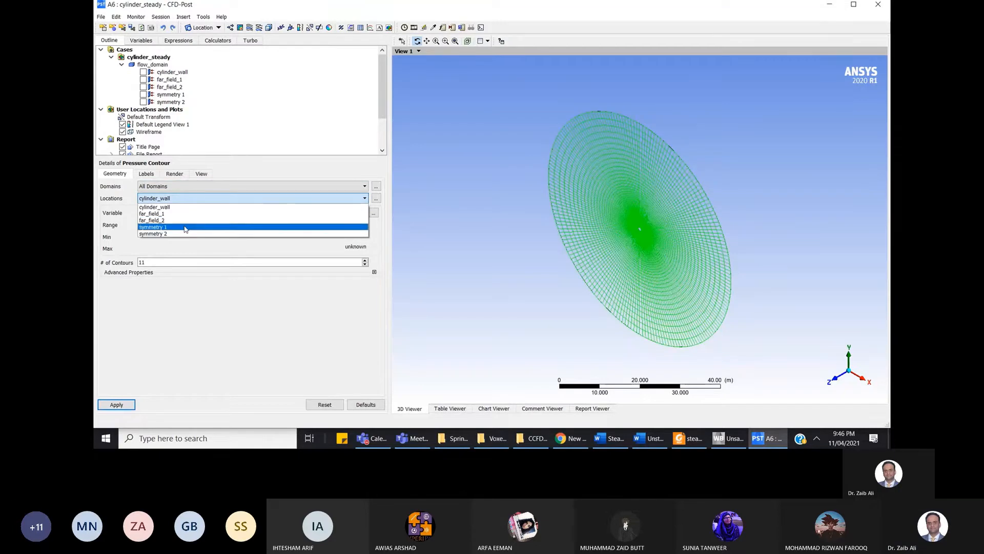
left_click(173, 228)
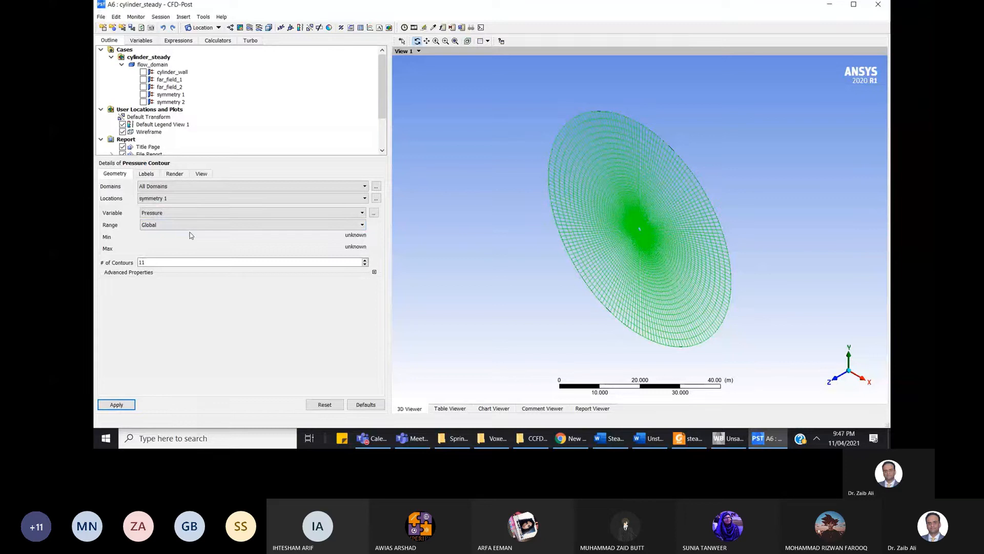
left_click(836, 378)
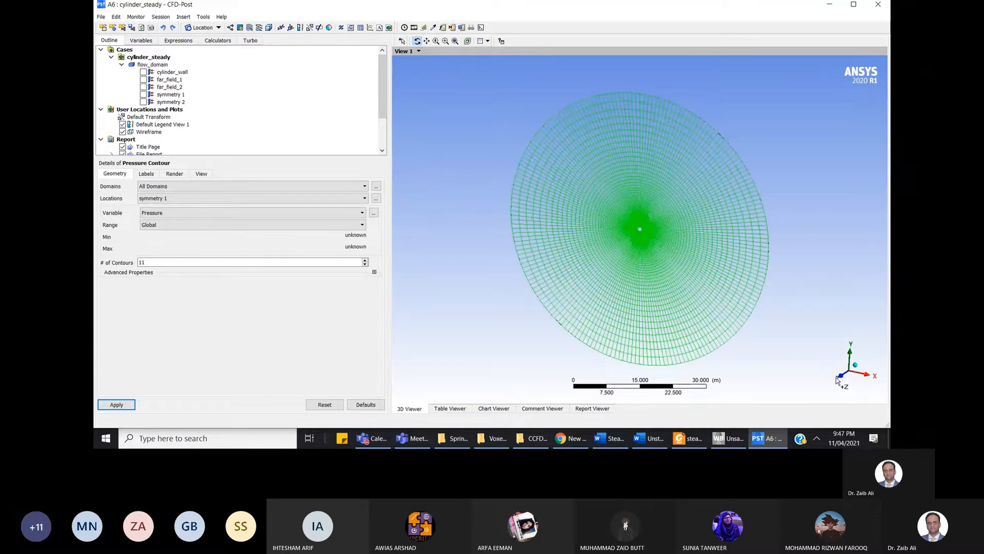
mouse_move(719, 254)
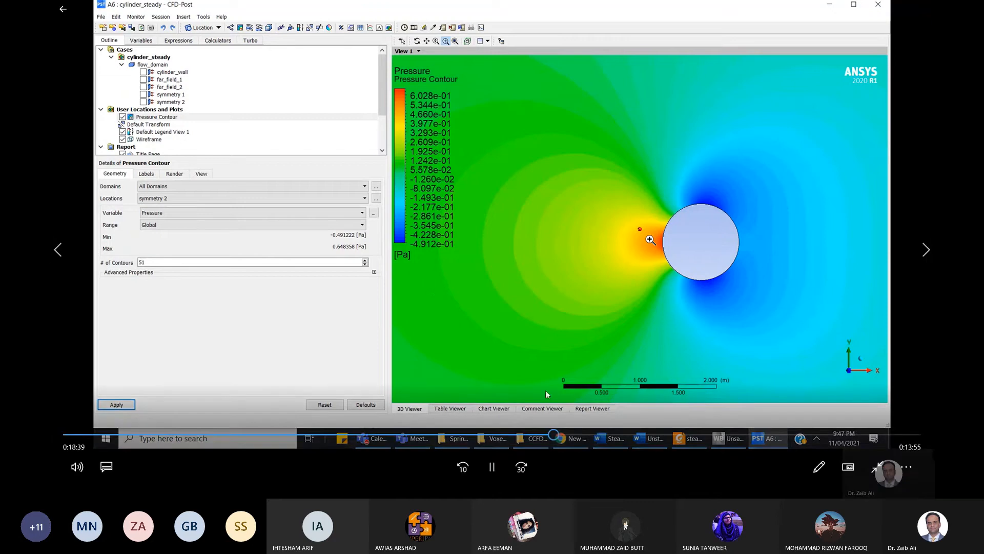
- Duplicate Pressure Contour as Velocity contour, and set the variable of the original Pressure Contour to Velocity
left_click(493, 469)
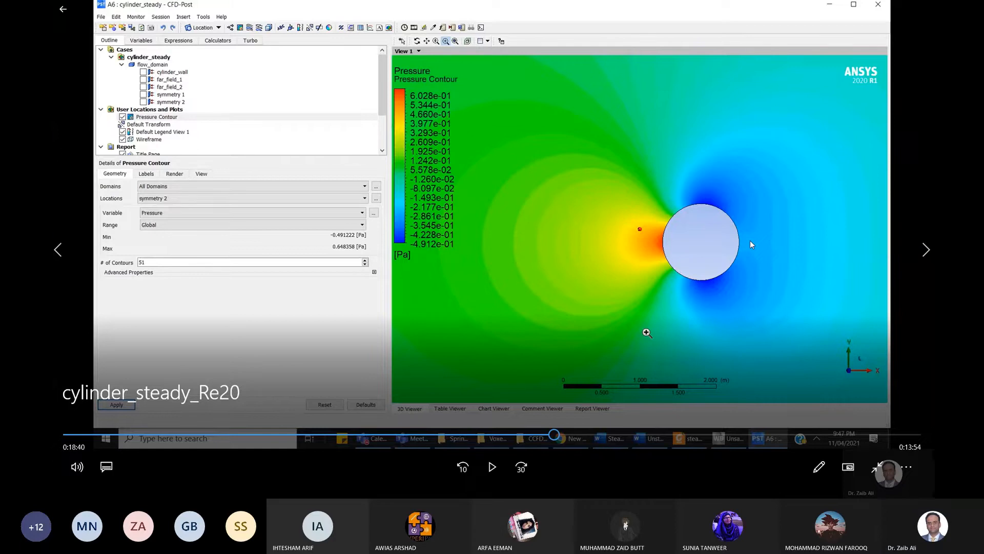
left_click(492, 467)
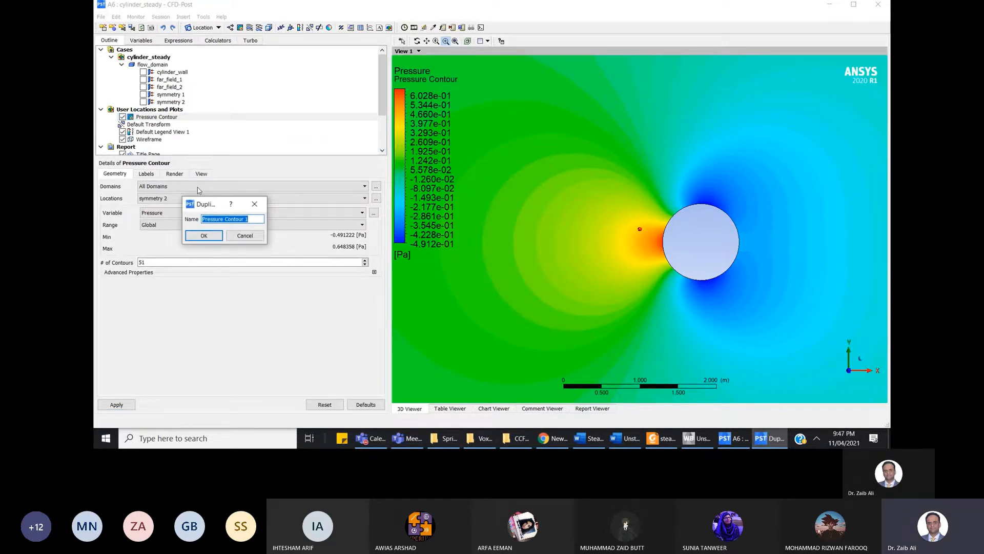
mouse_move(218, 248)
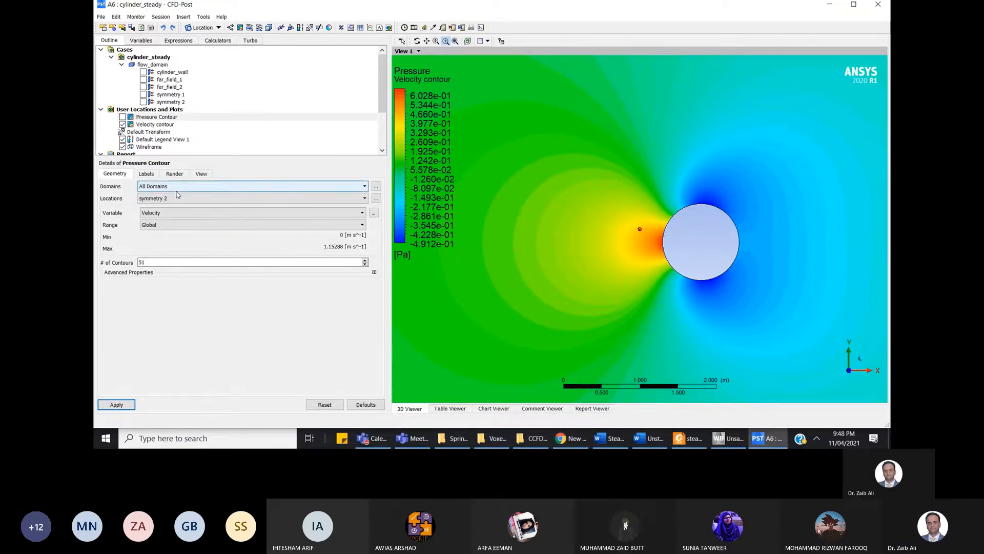
mouse_move(511, 361)
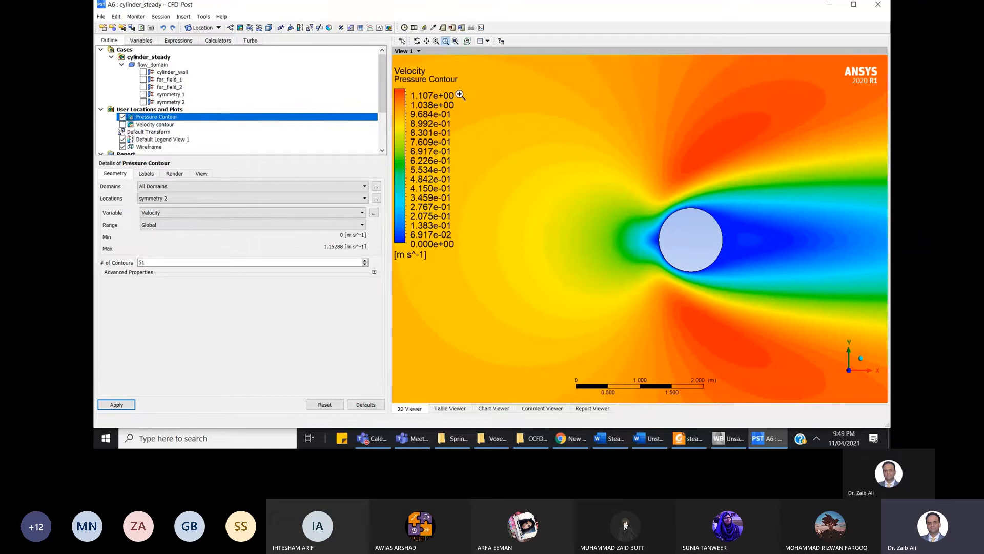
- Set the Pressure Contour location to symmetry 1, then hide that plot and display Velocity contour instead
left_click(497, 466)
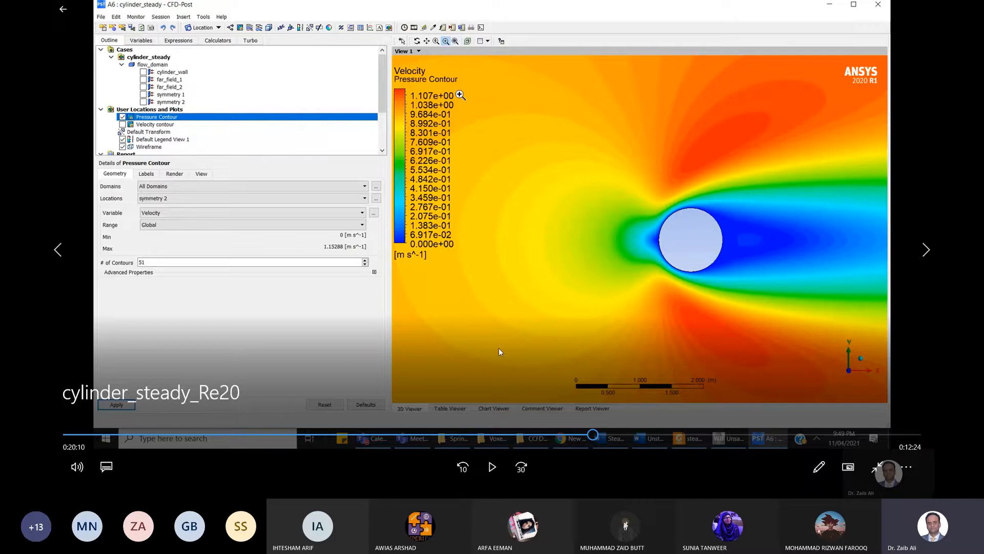
left_click(491, 468)
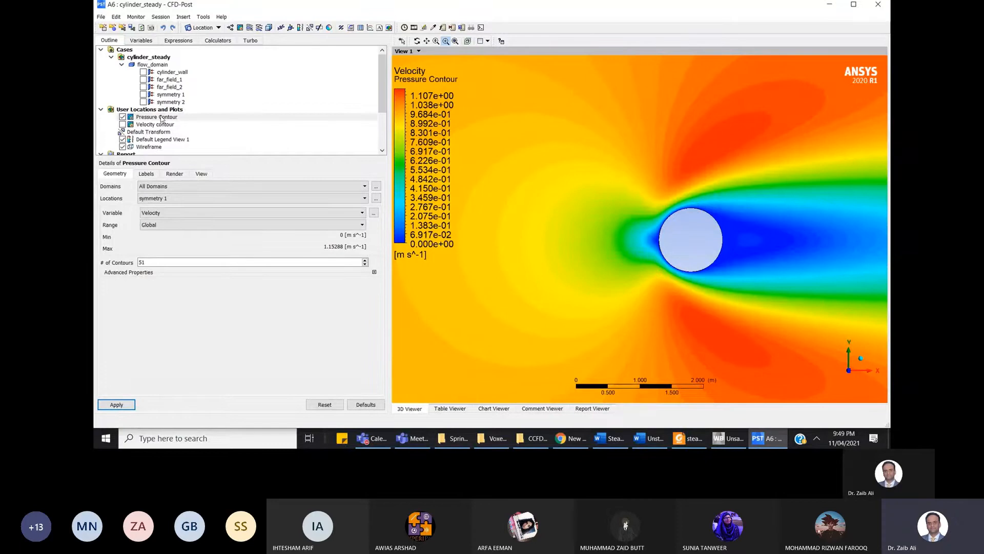
left_click(123, 117)
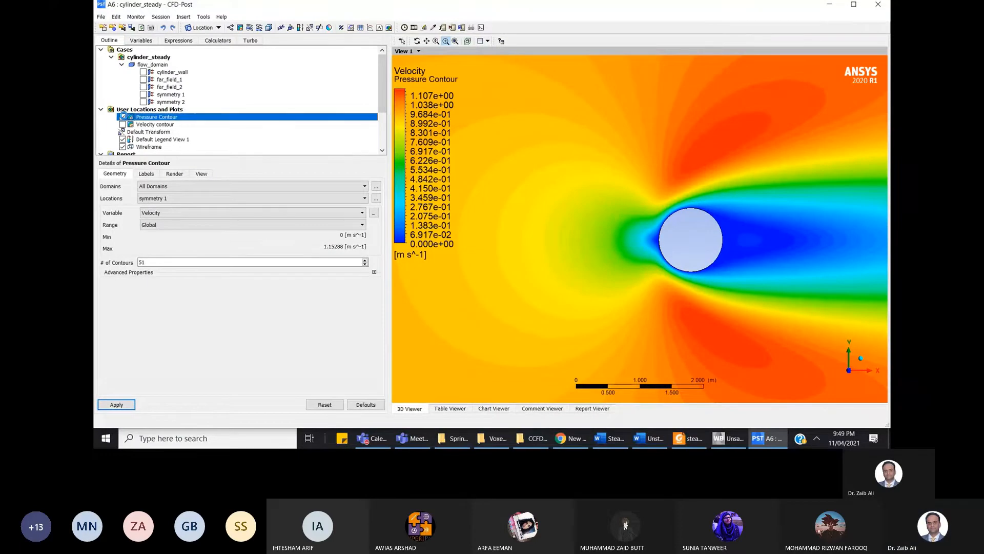
left_click(122, 125)
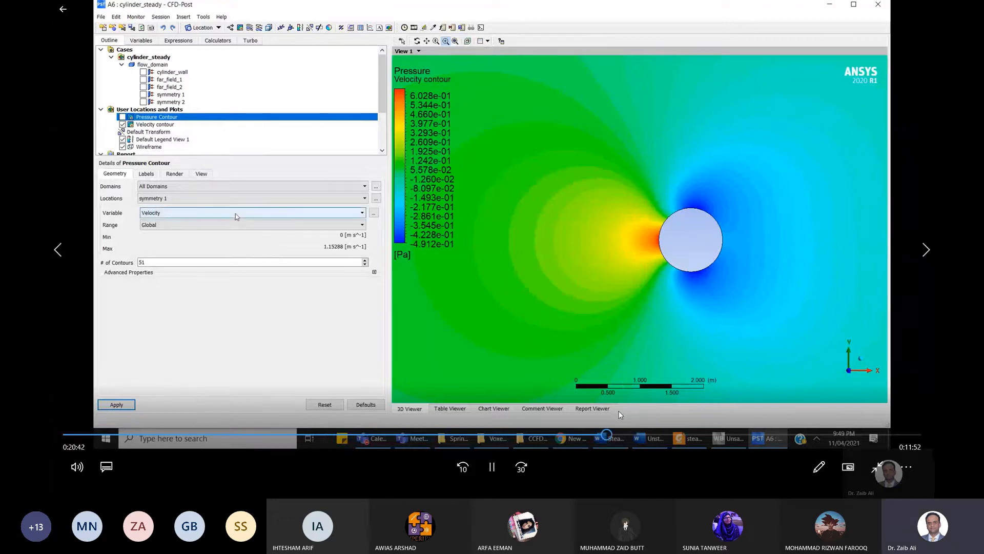
- Split the 3D viewer into two stacked views with both contour plots hidden in View 2
left_click(615, 436)
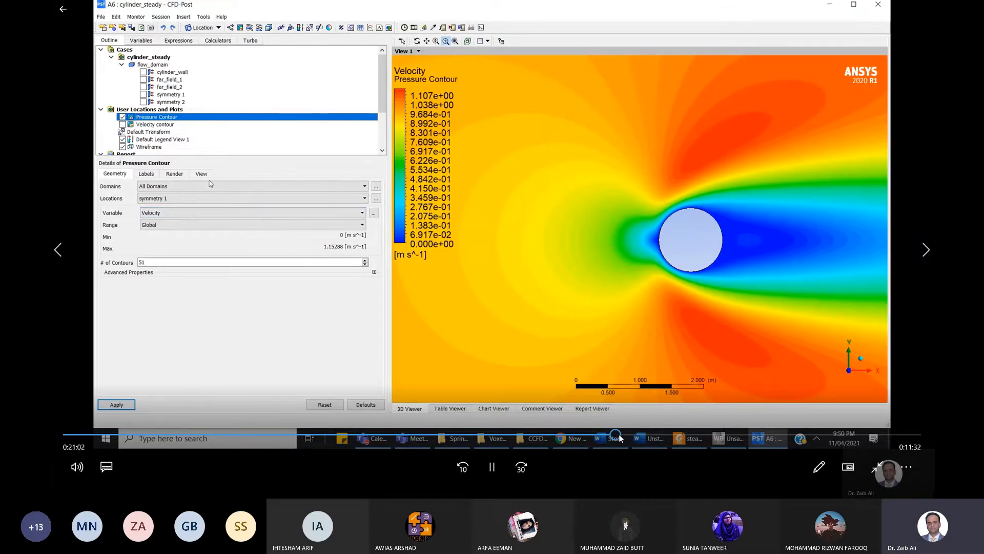
left_click(623, 435)
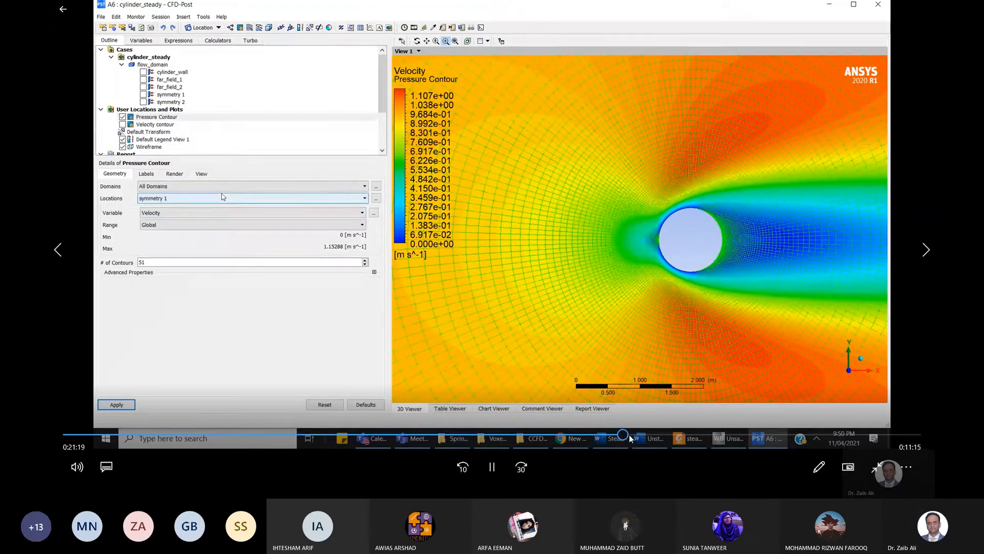
left_click(630, 435)
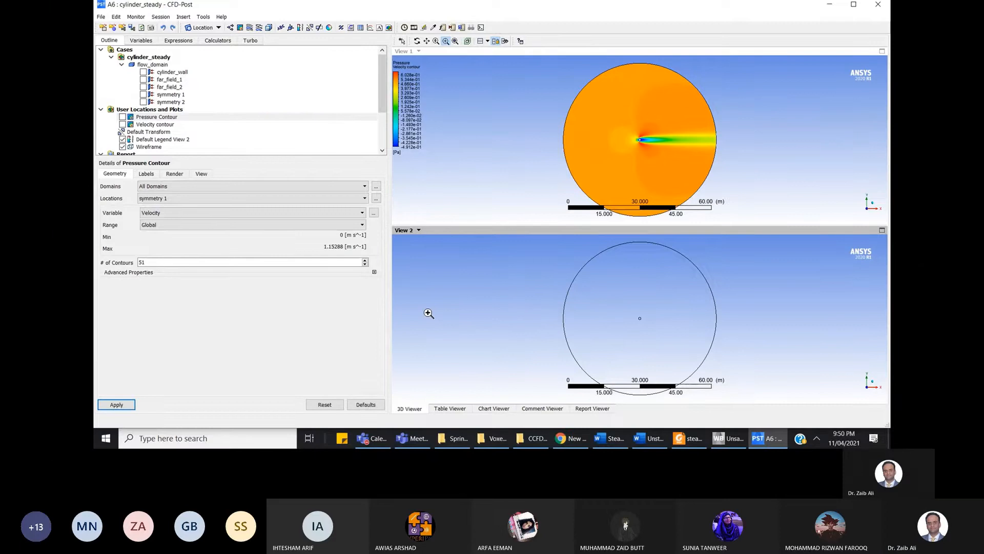
- Display Pressure Contour in View 2 and Velocity contour in View 1 to compare both fields around the cylinder
mouse_move(503, 456)
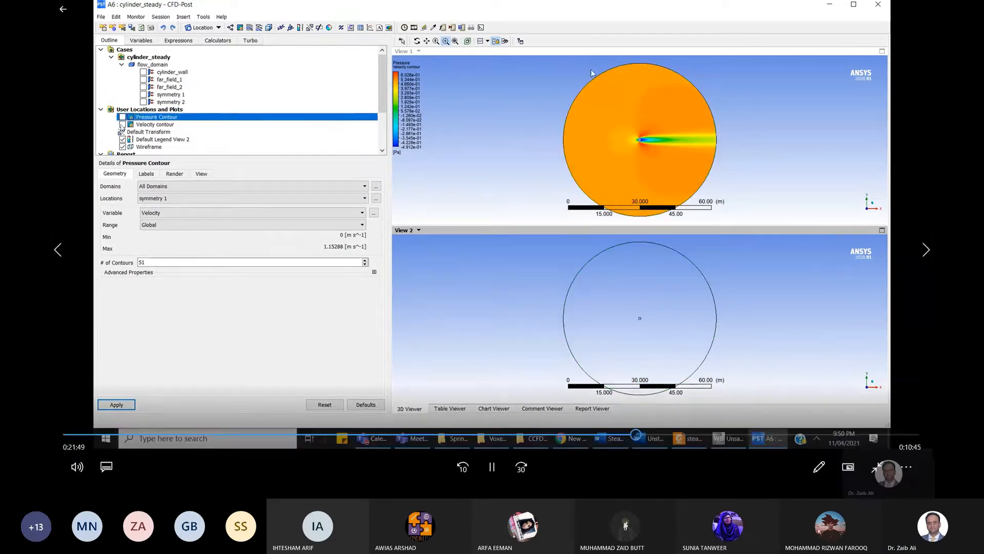
left_click(502, 464)
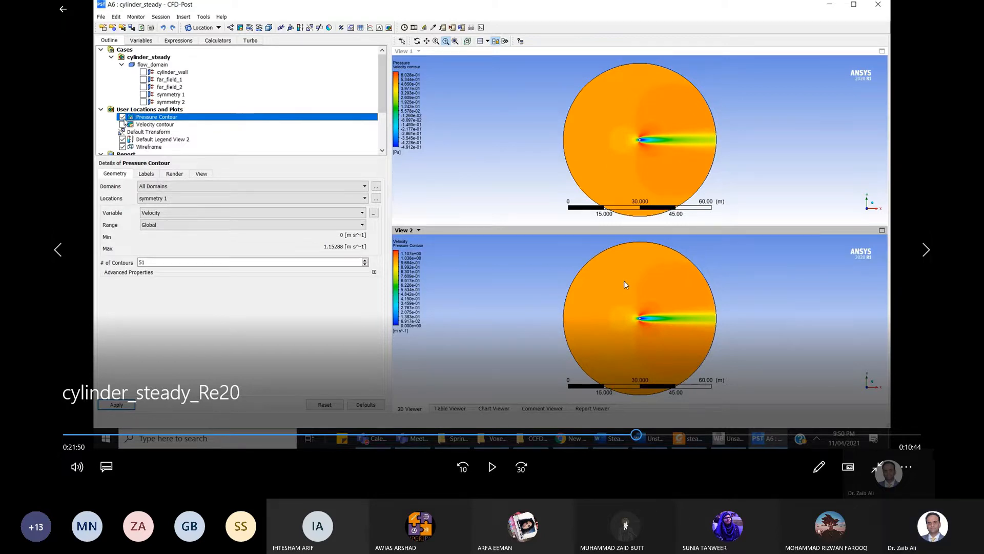
left_click(490, 472)
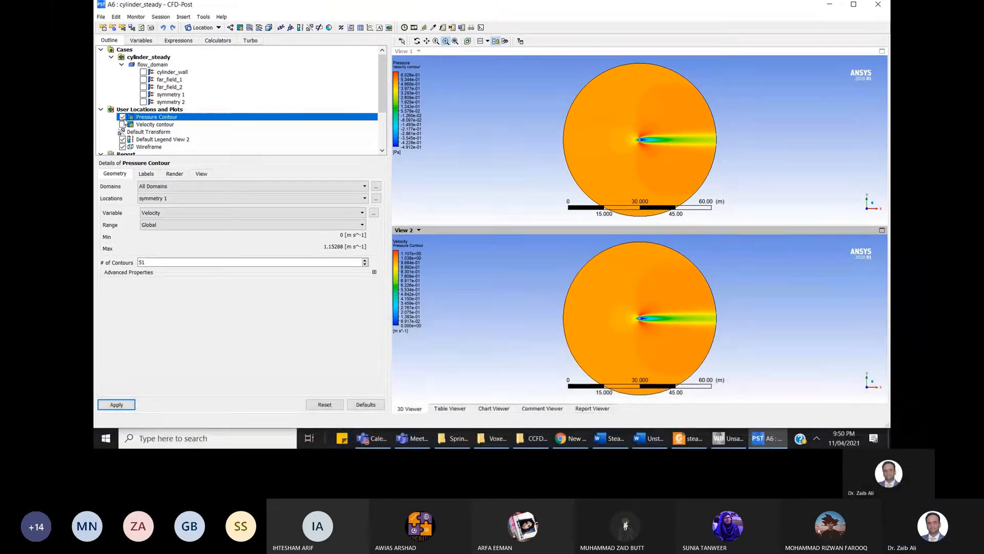
mouse_move(543, 313)
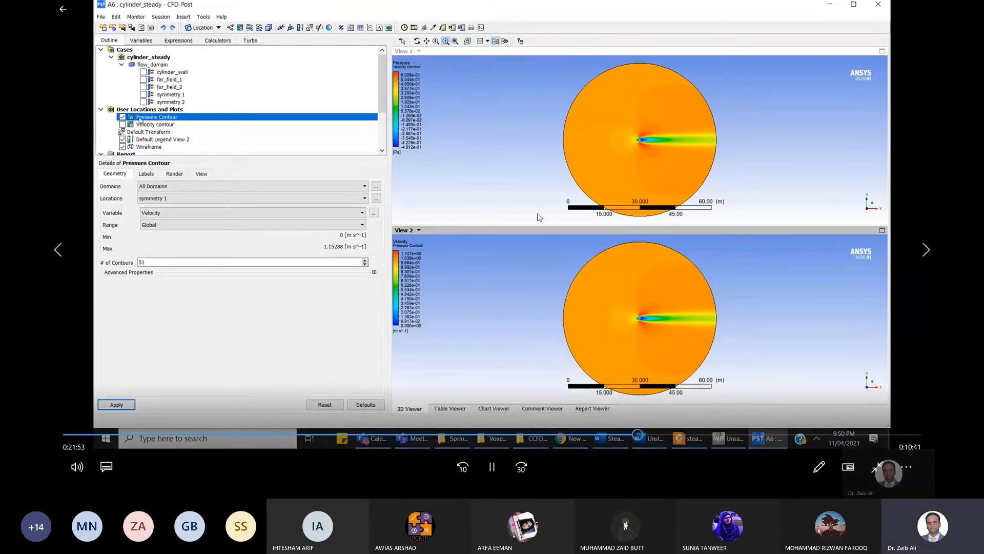
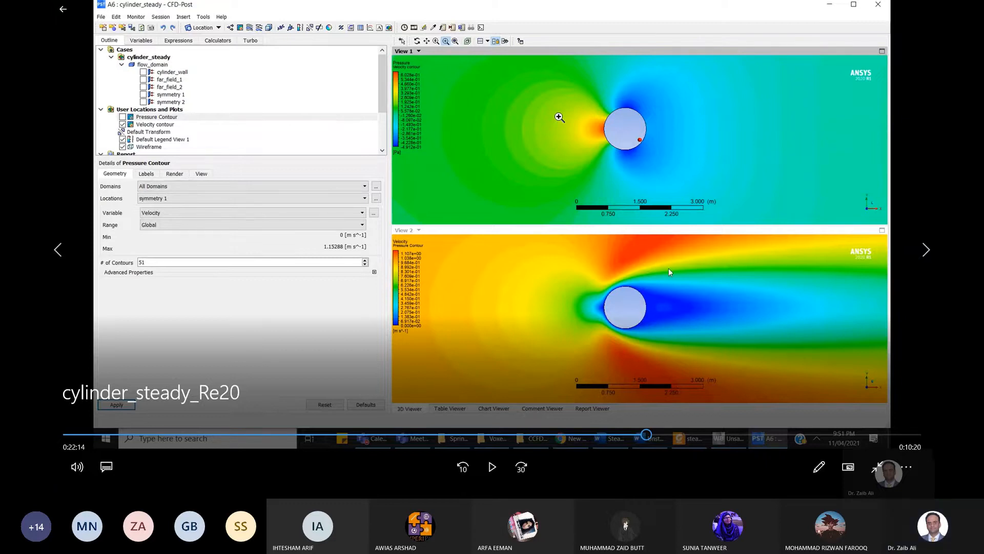
- Return to a single view with both contours hidden and insert a streamline plot with the default name
left_click(492, 467)
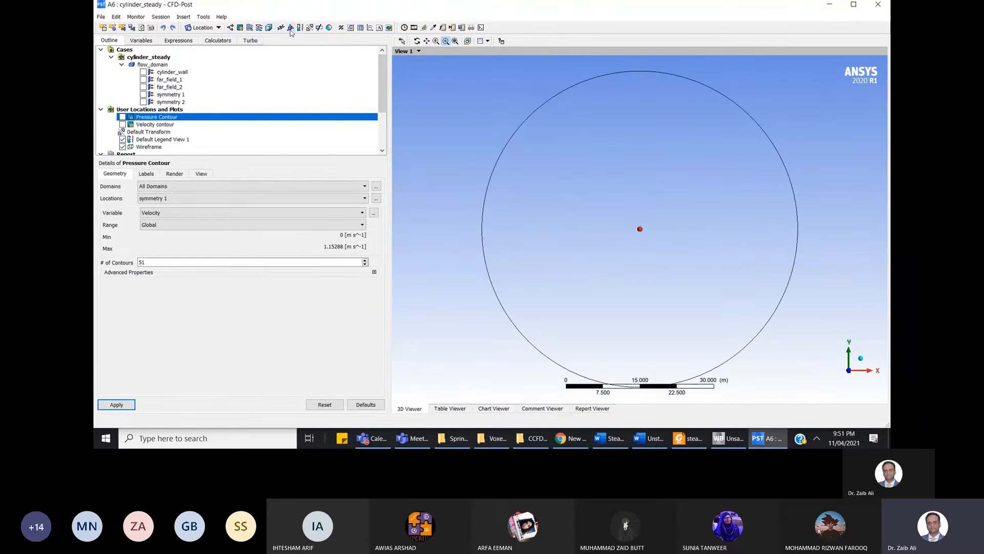
left_click(250, 28)
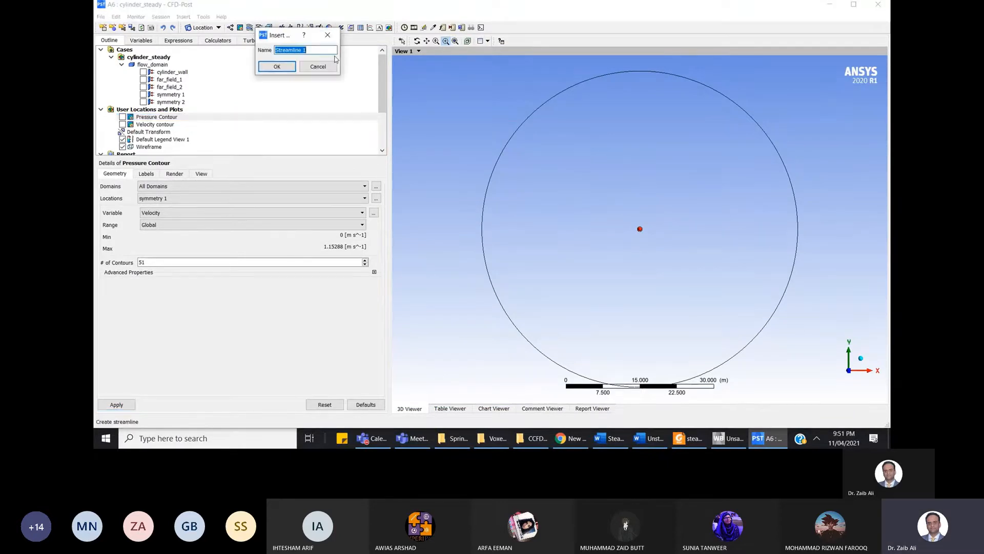
left_click(277, 67)
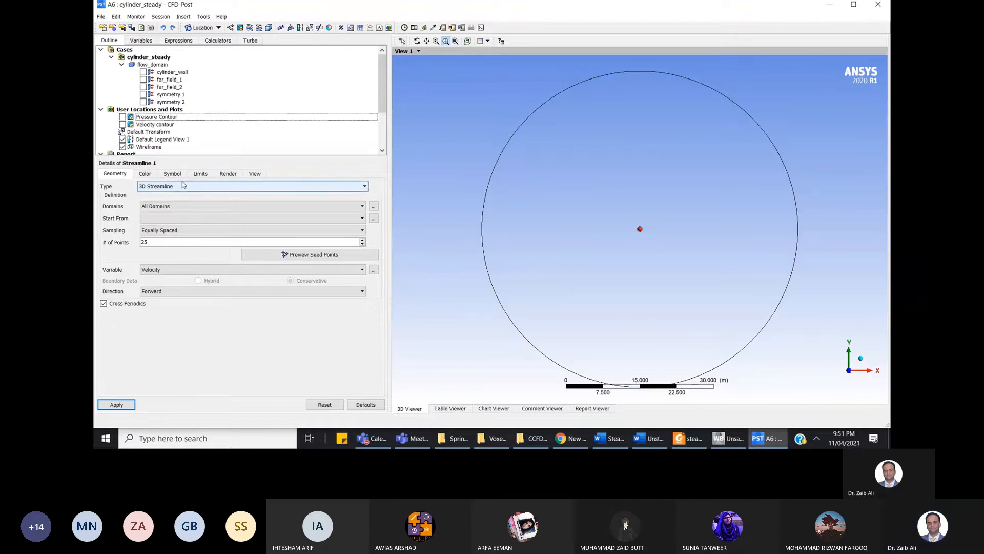
- Generate 3D velocity streamlines starting from far_field_1 with 51 equally spaced points
mouse_move(850, 123)
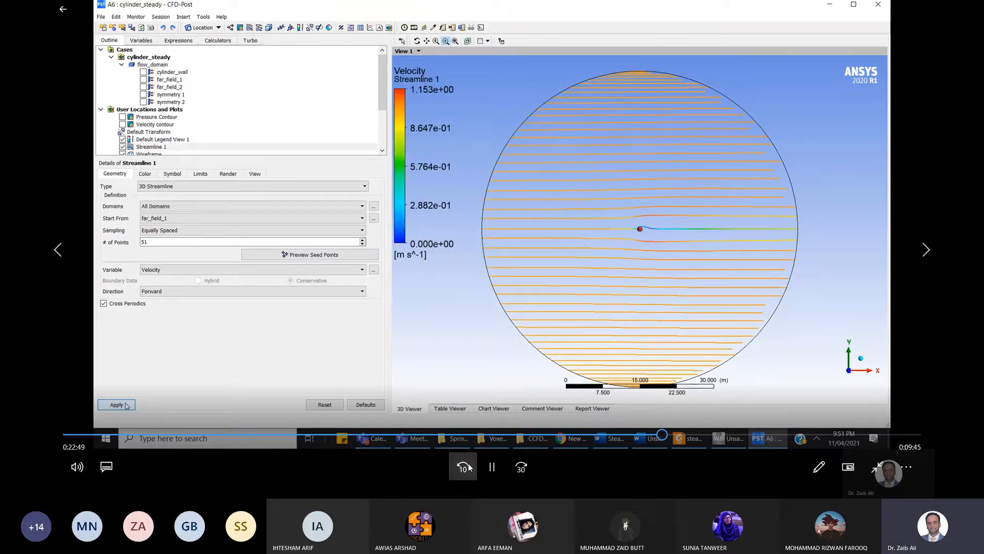
left_click(463, 467)
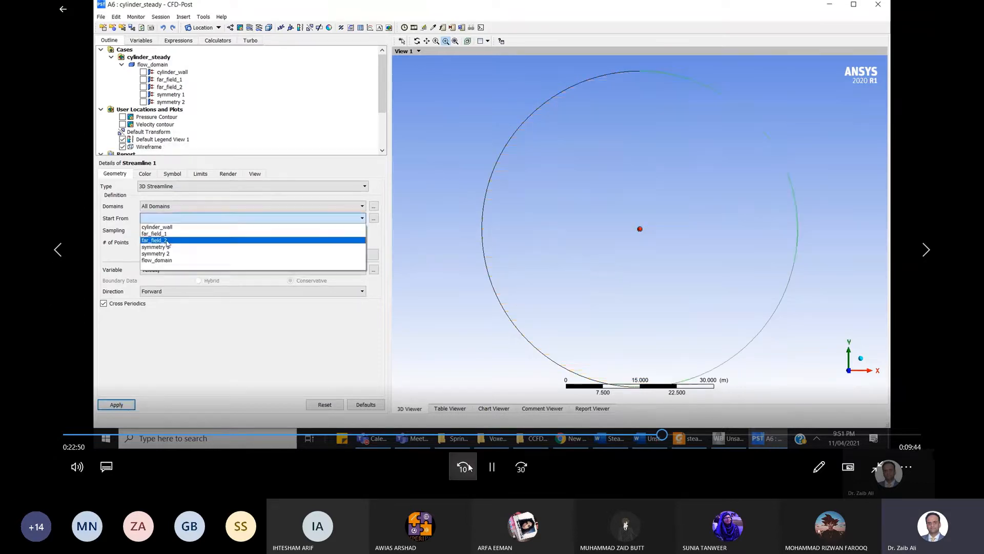
left_click(389, 413)
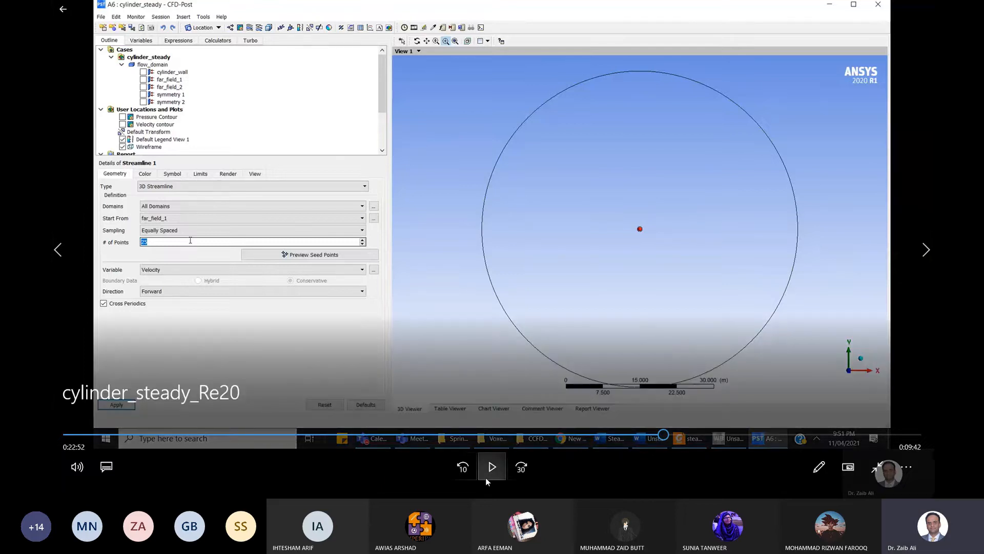
left_click(486, 478)
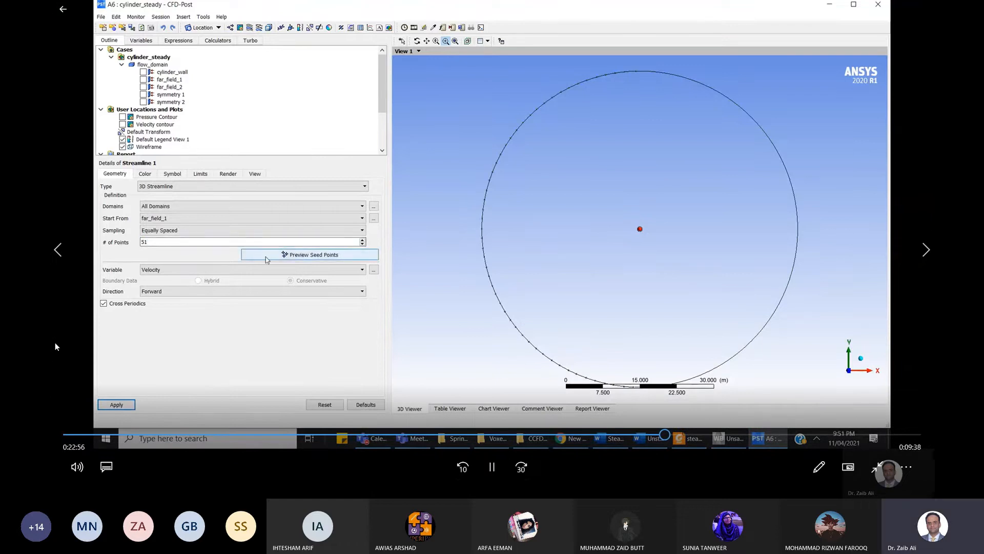
left_click(490, 469)
left_click(491, 468)
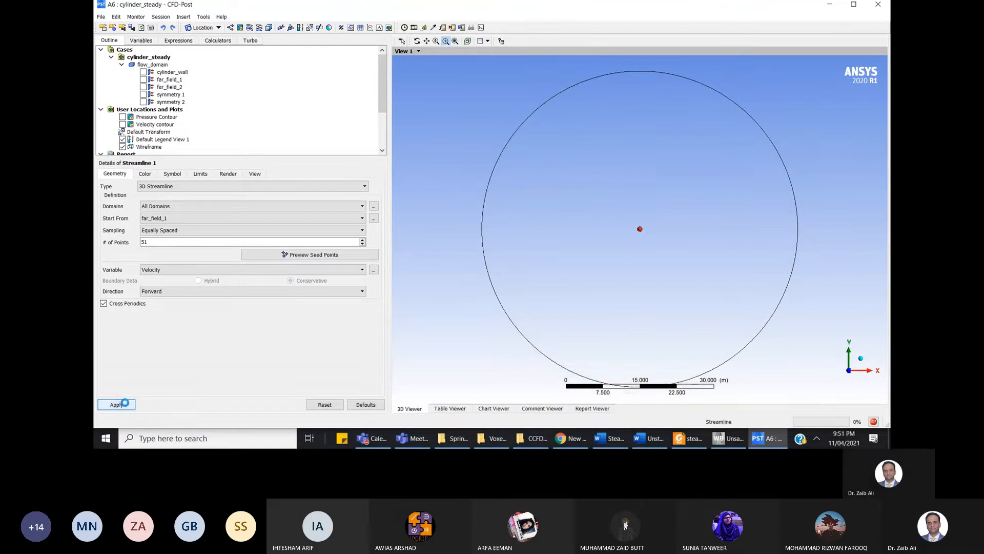
left_click(491, 467)
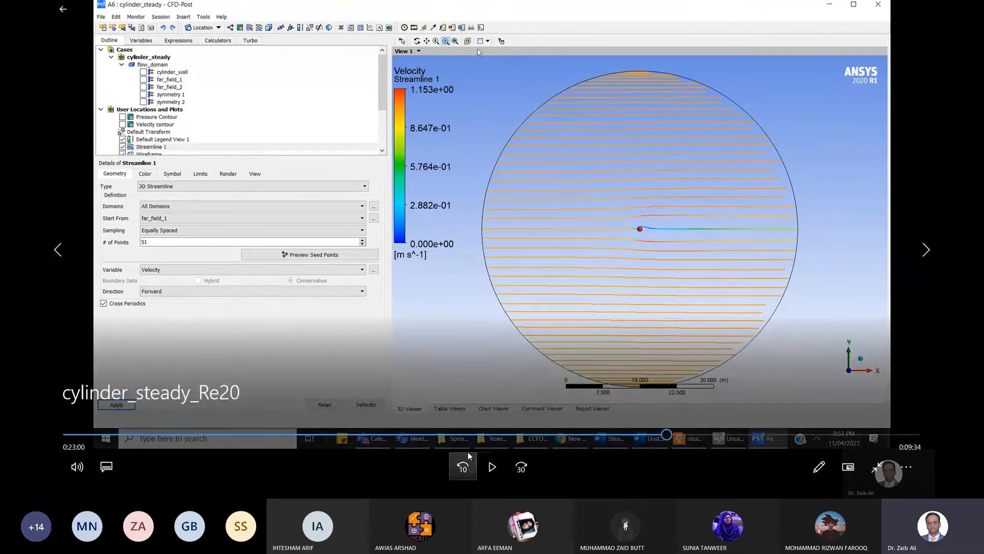
left_click(462, 468)
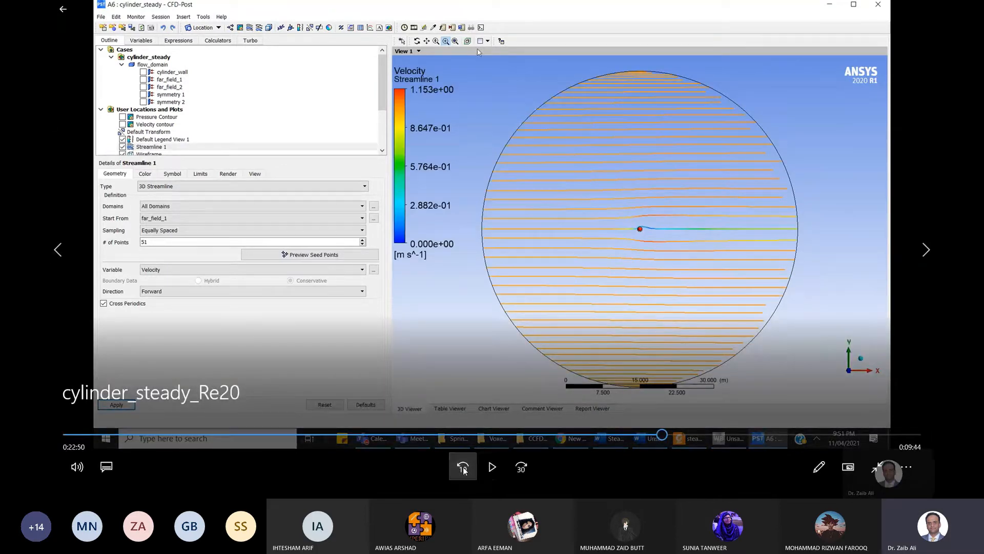
left_click(492, 468)
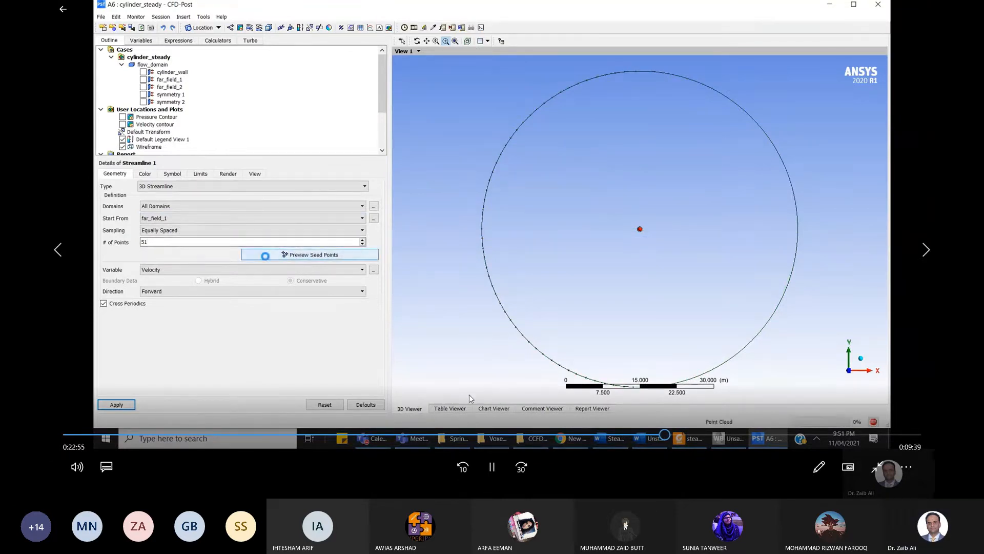
left_click(498, 468)
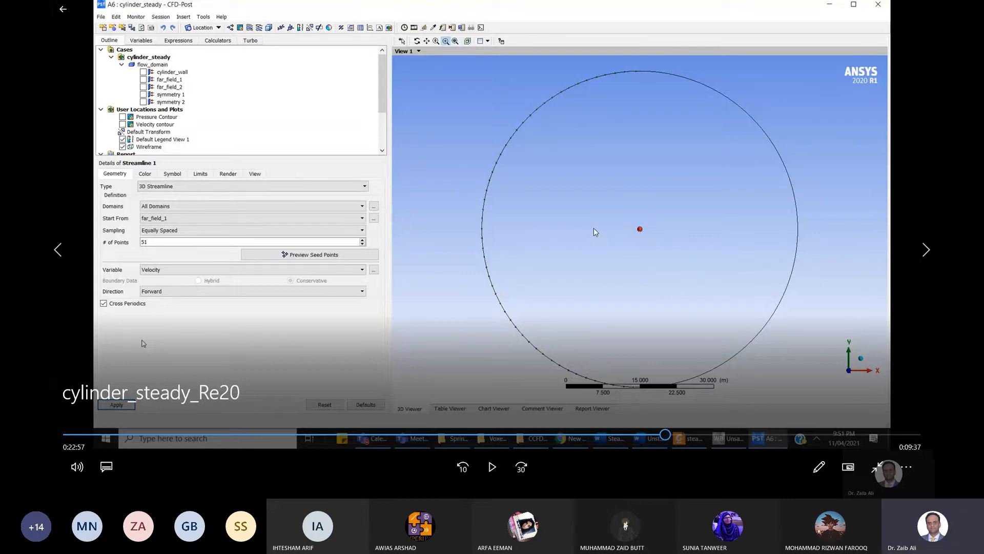
left_click(492, 467)
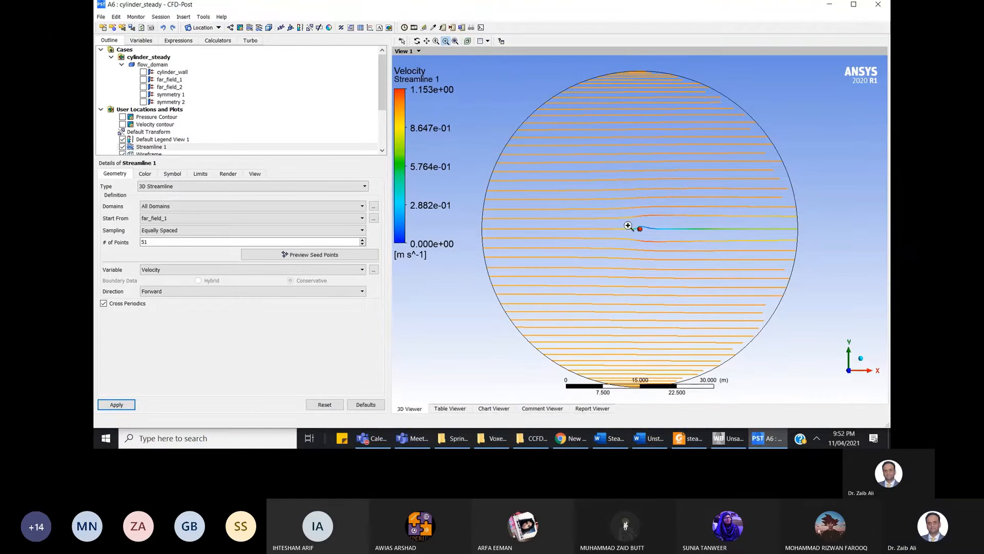
- Zoom in on the region around the cylinder and its near wake to examine the velocity streamlines
left_click_drag(605, 215, 718, 262)
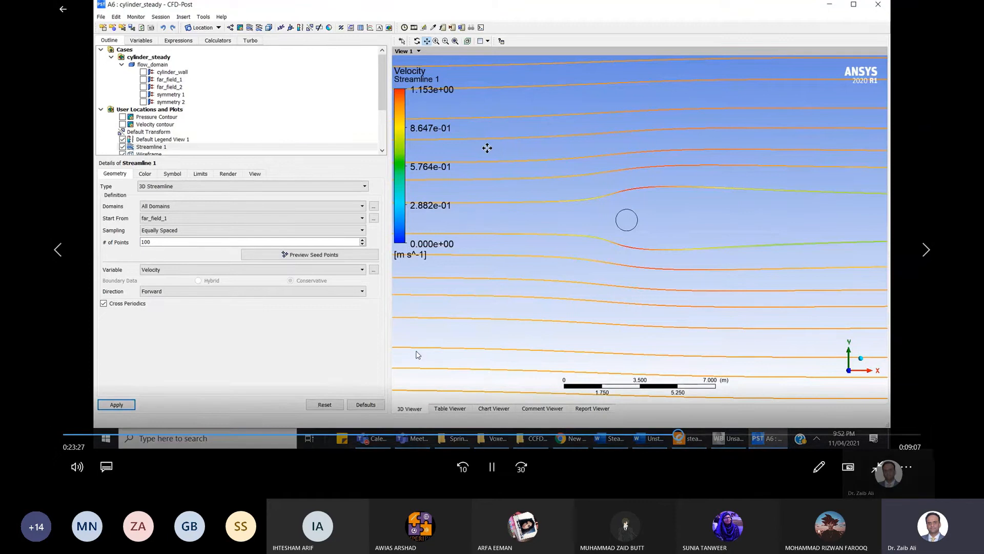
left_click(493, 467)
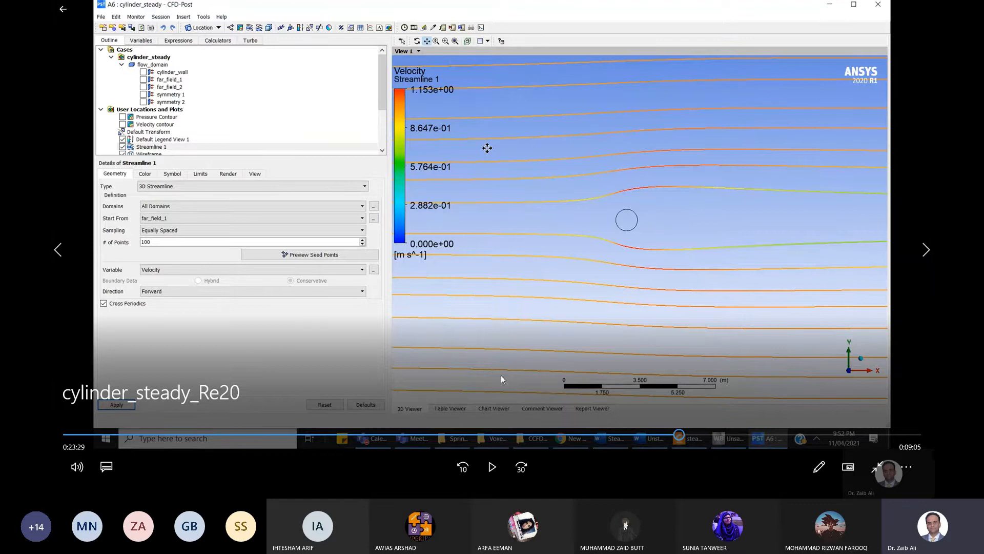
left_click(492, 468)
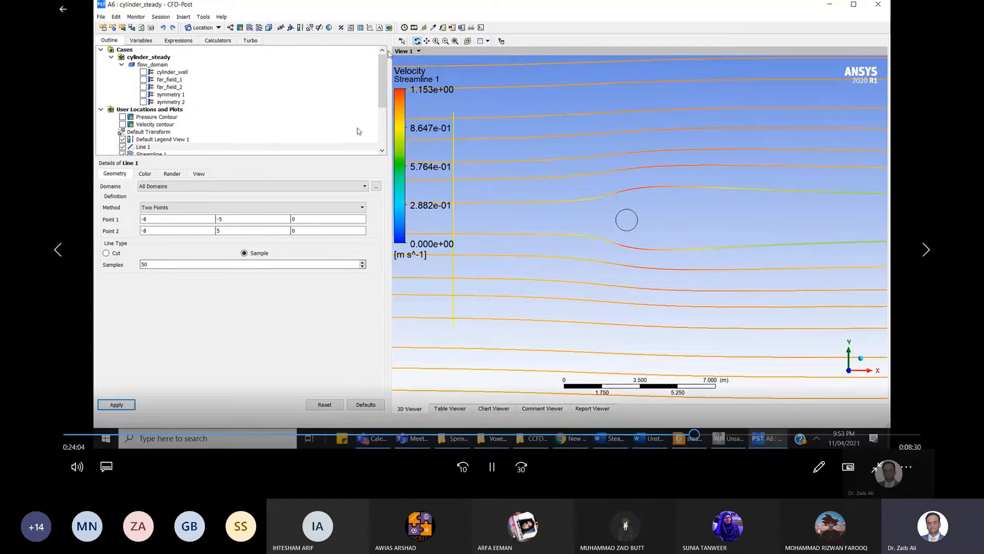
- Set the first point of Line 2 to 0.5, -0.4, 0, just behind the cylinder
mouse_move(436, 128)
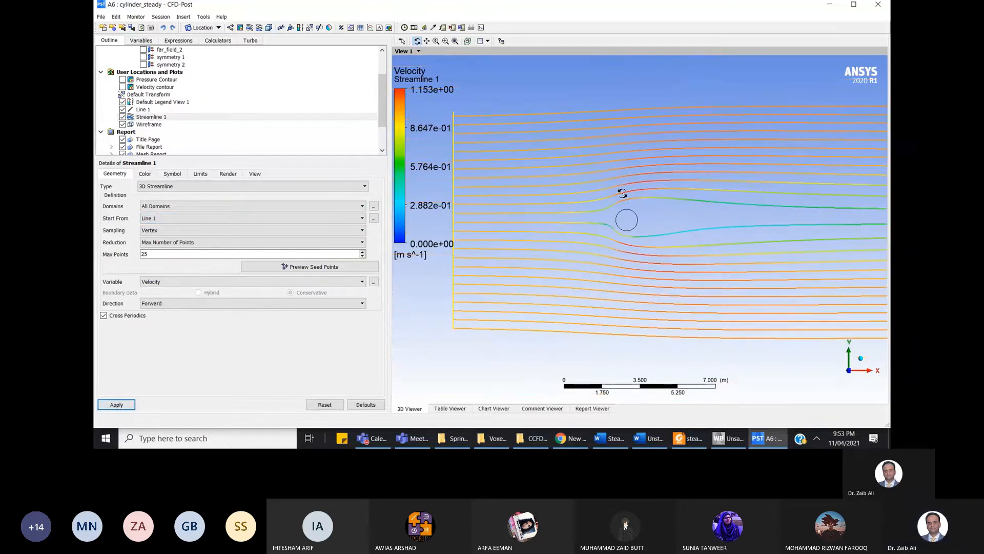
mouse_move(304, 264)
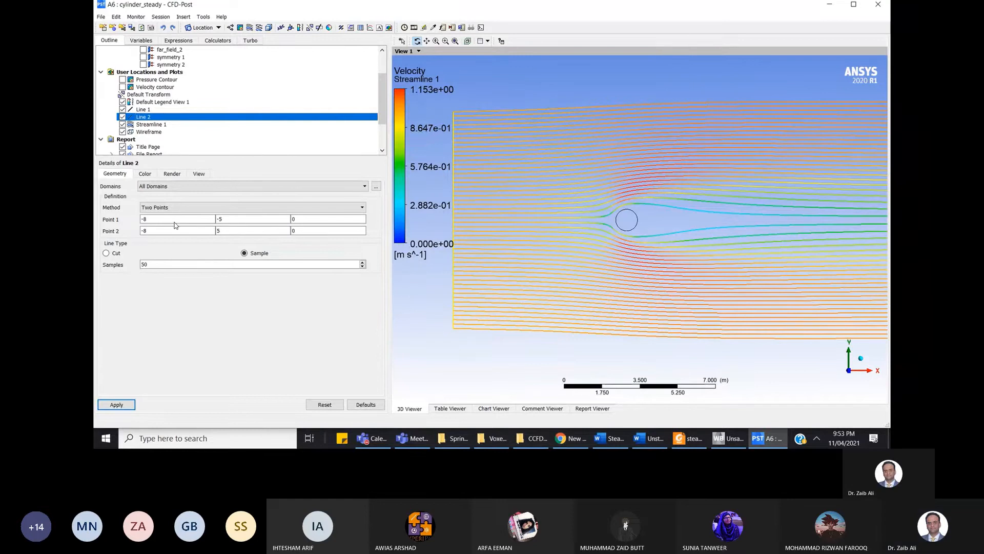
left_click(151, 220)
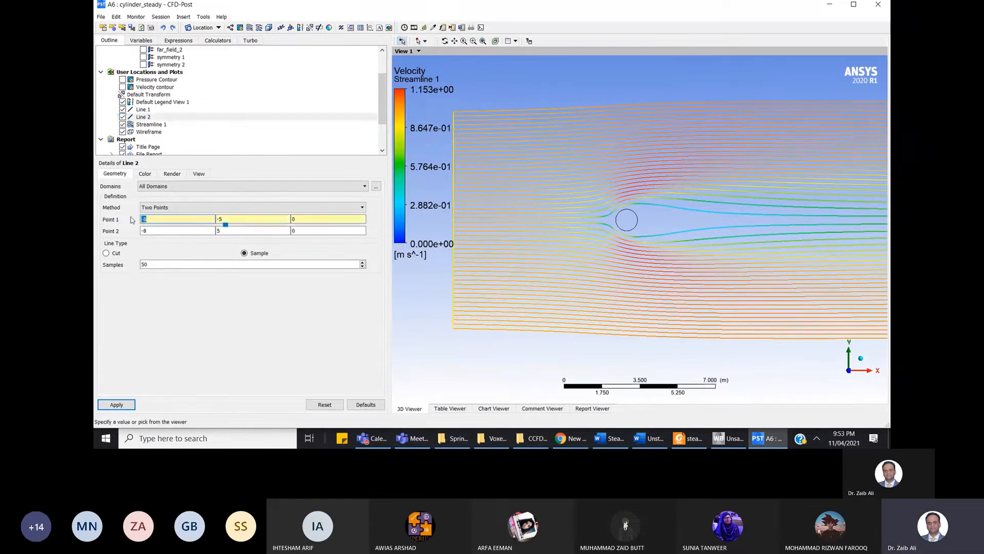
type("0.5")
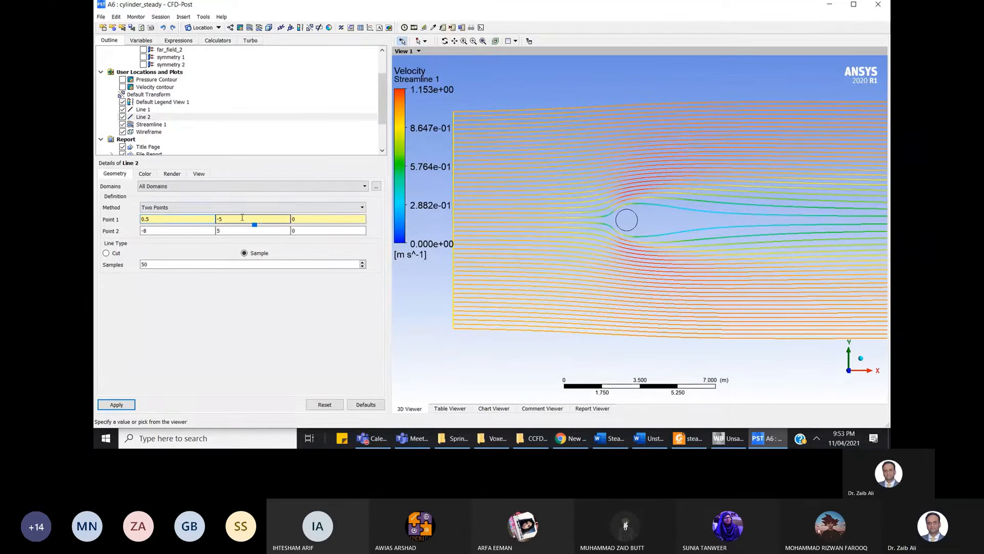
key("Tab")
type("-0.4")
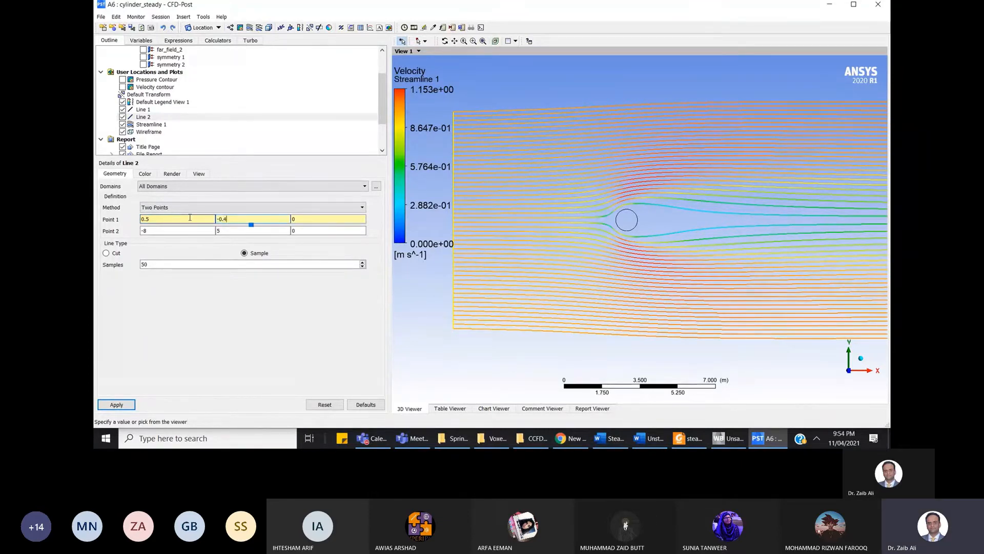
key("Tab")
key("Tab")
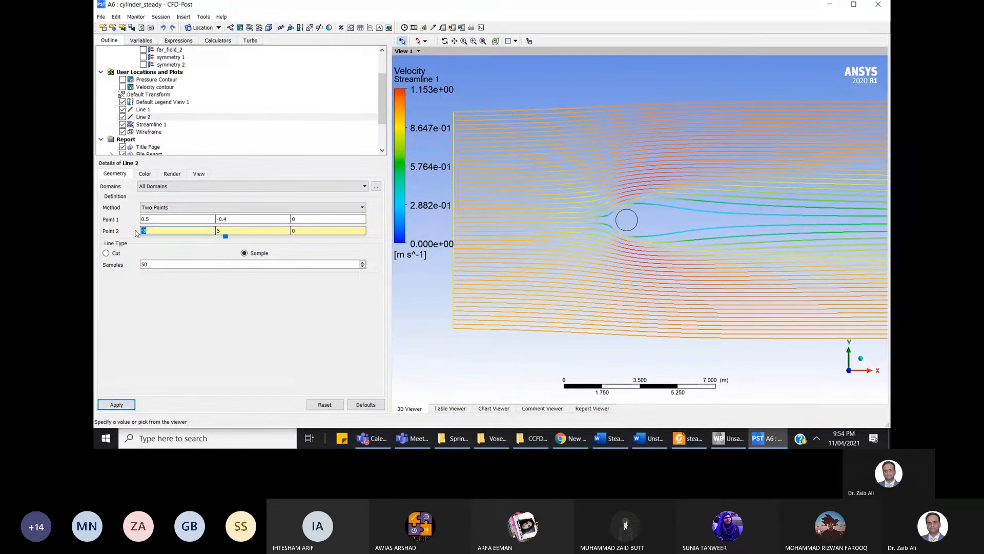
- Set the second point of Line 2 to 0.5, 0.4, 0 and apply the line definition
type("0.5")
left_click(225, 232)
left_click_drag(225, 232, 207, 231)
type("0.4")
left_click(127, 402)
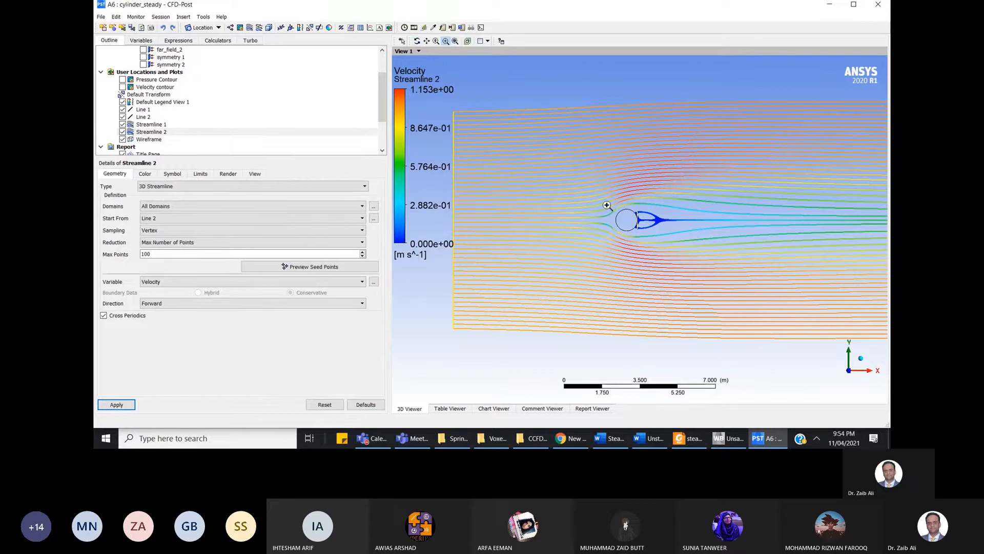
- Examine the recirculation streamlines up close in the wake directly behind the cylinder
left_click_drag(693, 242, 693, 242)
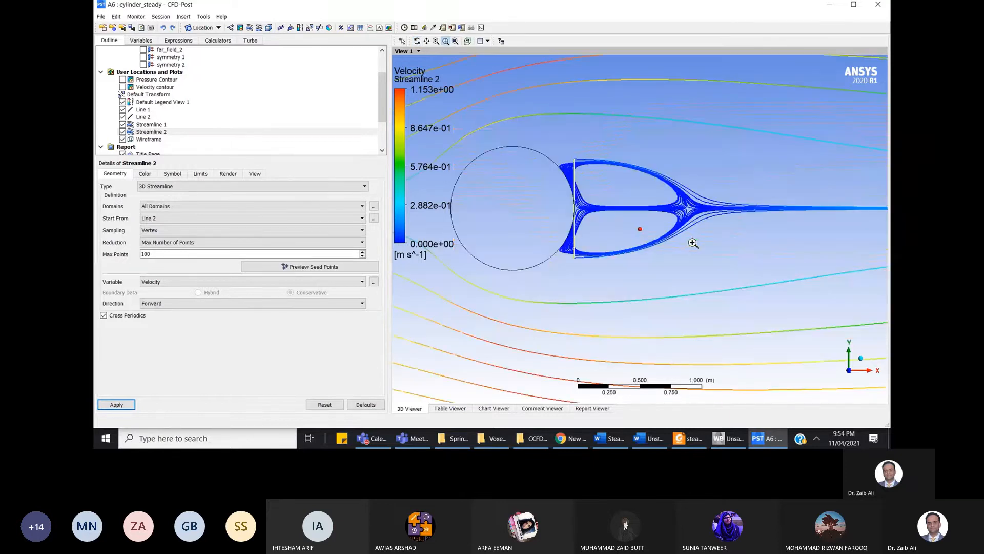
mouse_move(49, 245)
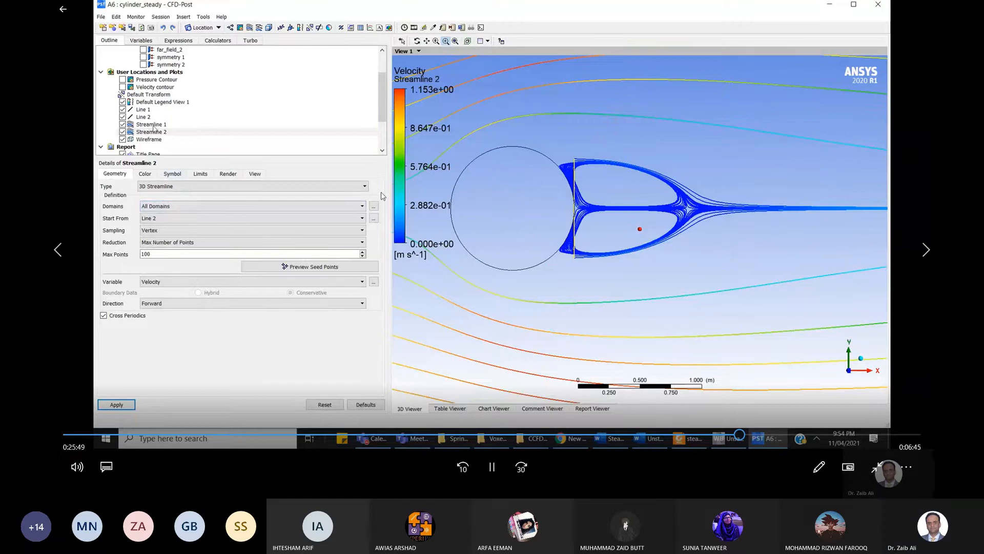
left_click(154, 125)
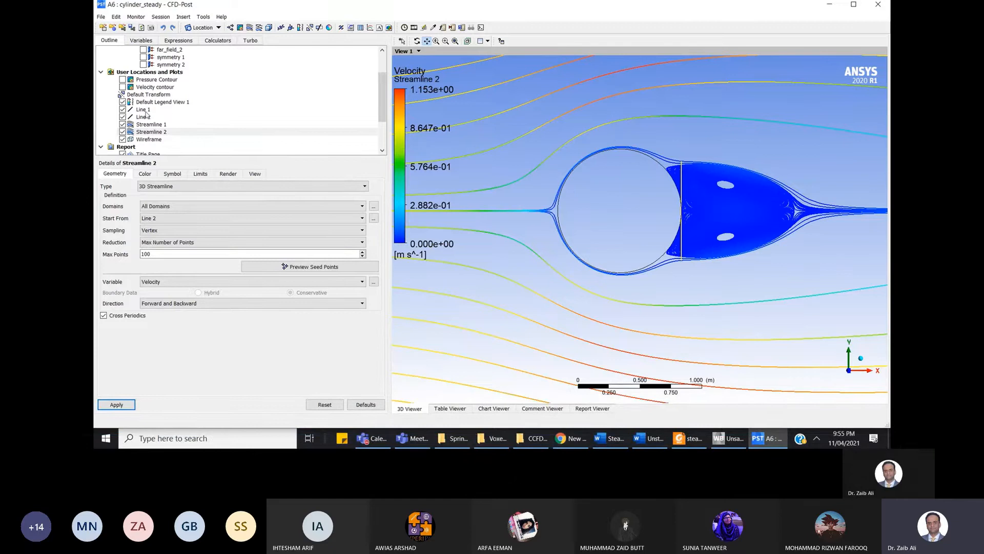
- Hide Line 1, Line 2, Streamline 1 and Streamline 2 so only the wireframe of the full domain is displayed
left_click(122, 109)
left_click(122, 117)
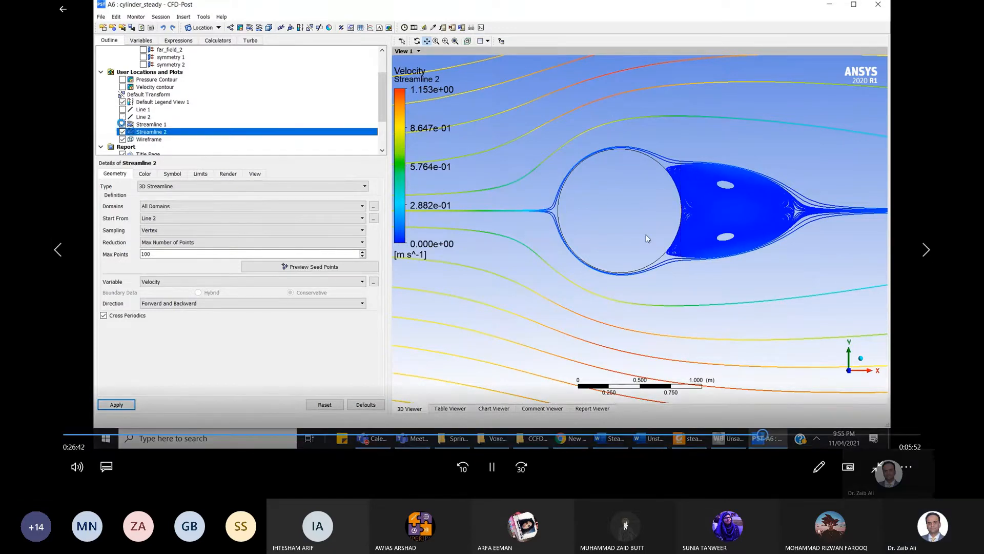
left_click(122, 125)
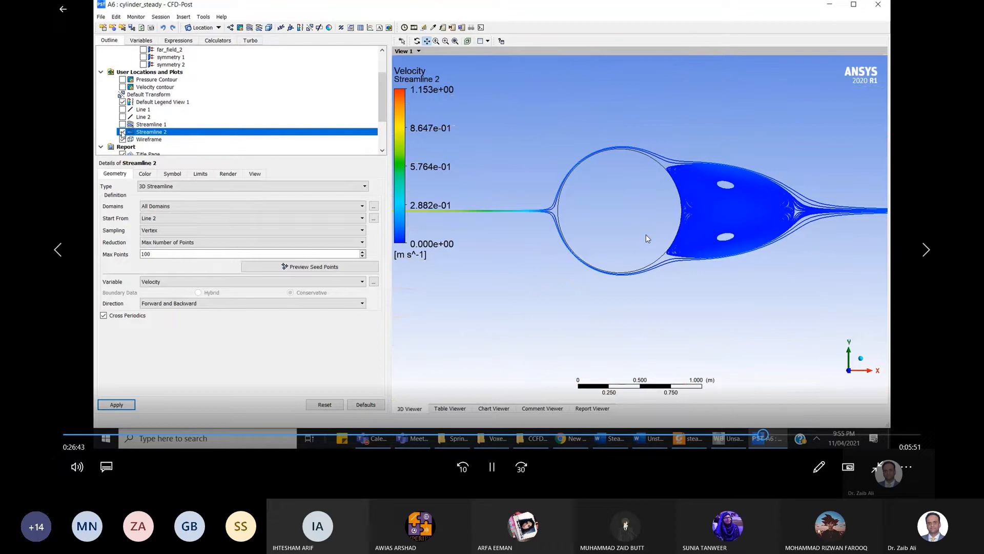
left_click(122, 131)
scroll(626, 215, "down", 2)
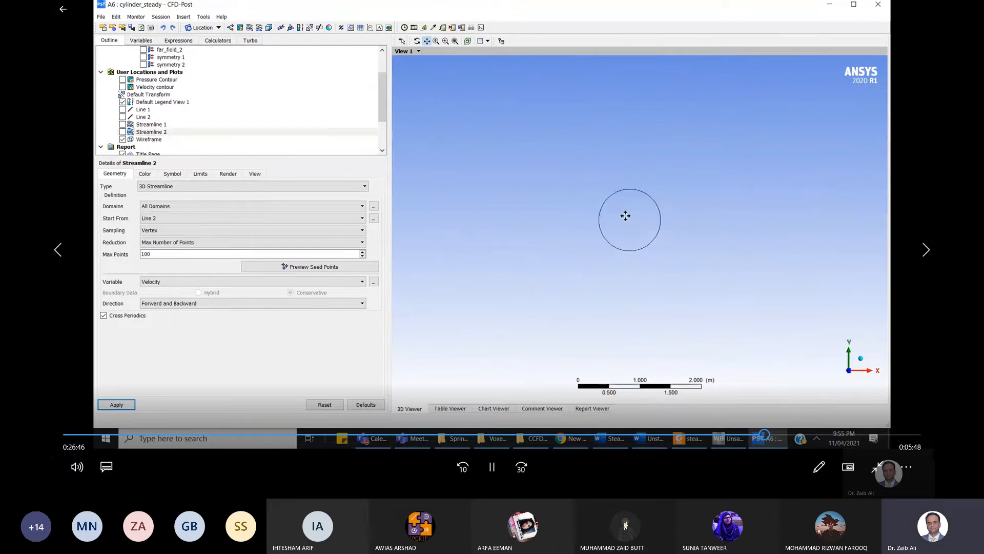
scroll(625, 216, "down", 5)
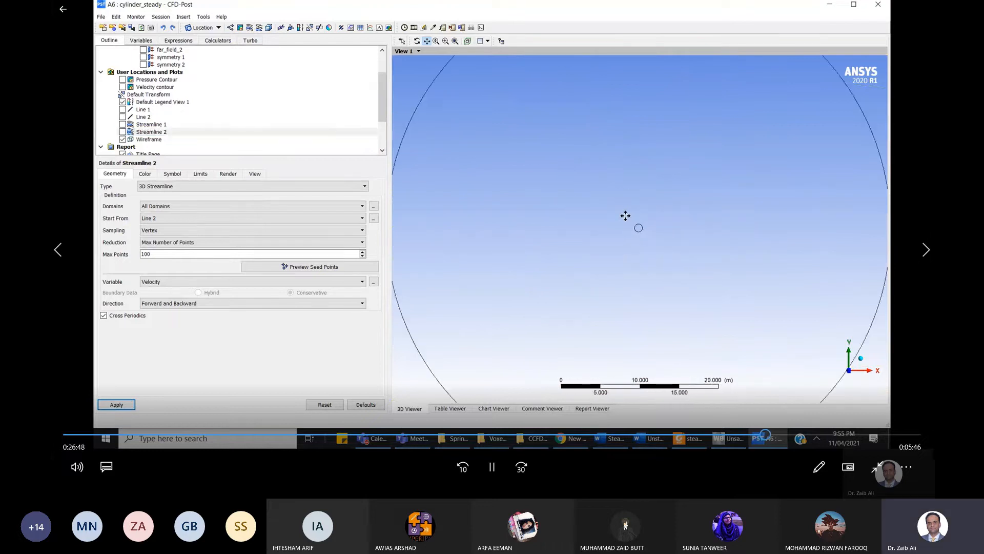
scroll(625, 216, "down", 3)
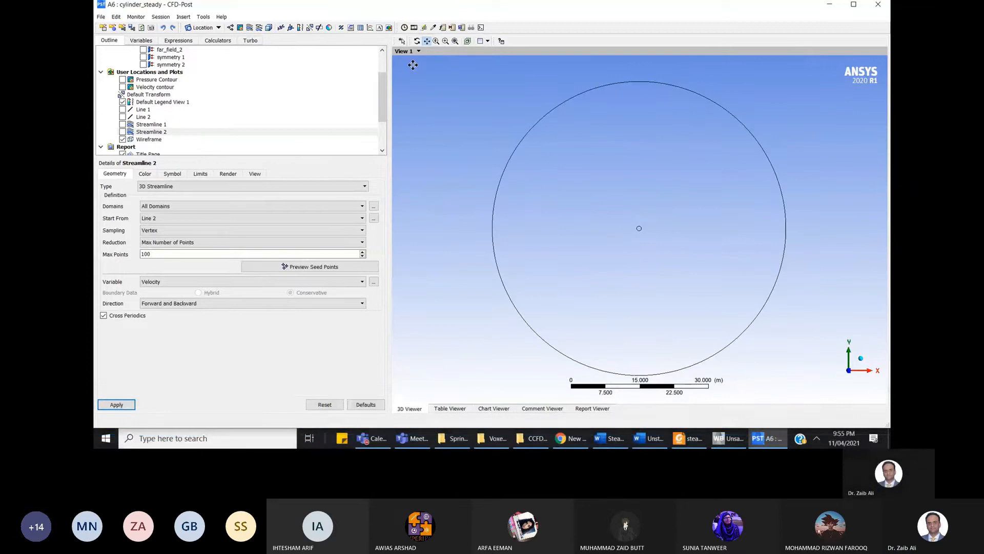
- Insert a new expression named "theta exp"
left_click(351, 27)
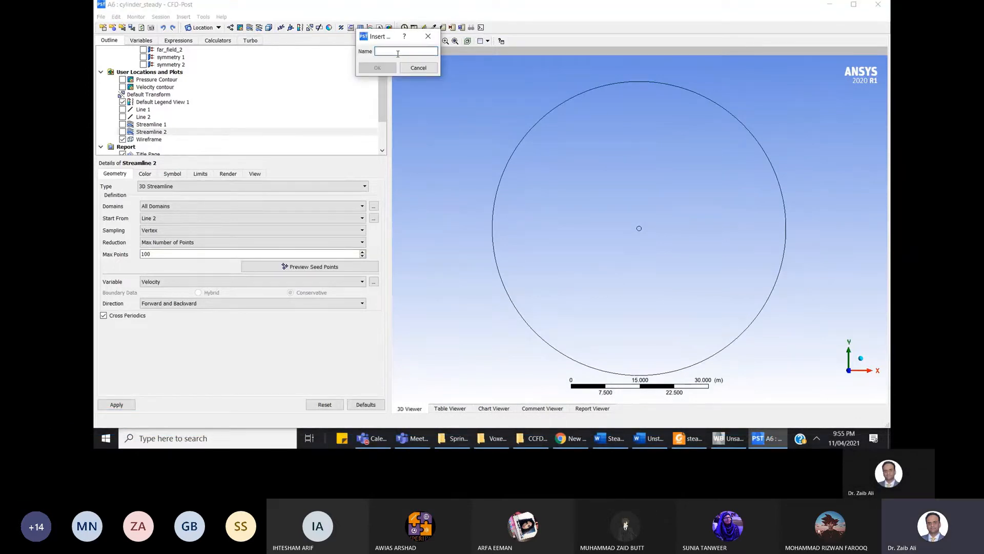
type("theta exp")
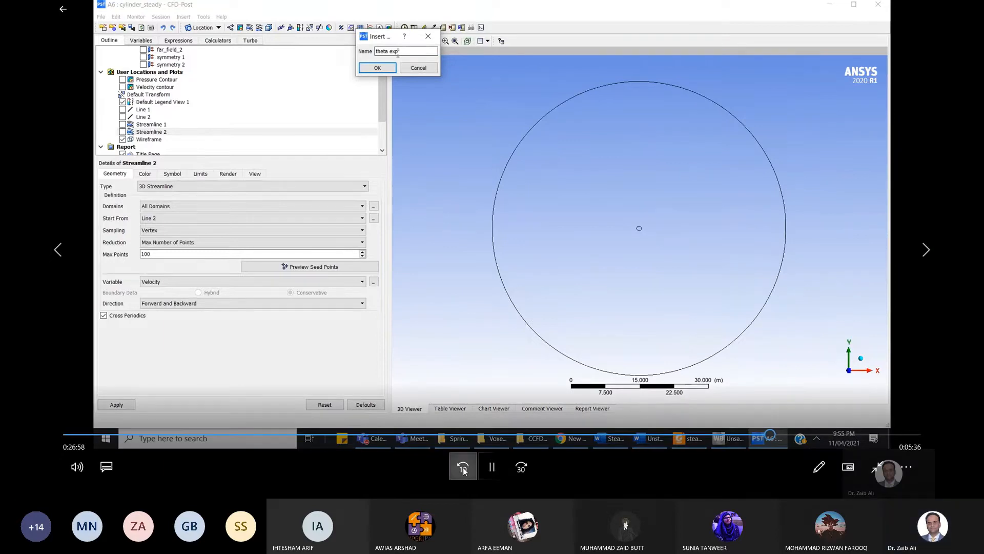
left_click(463, 468)
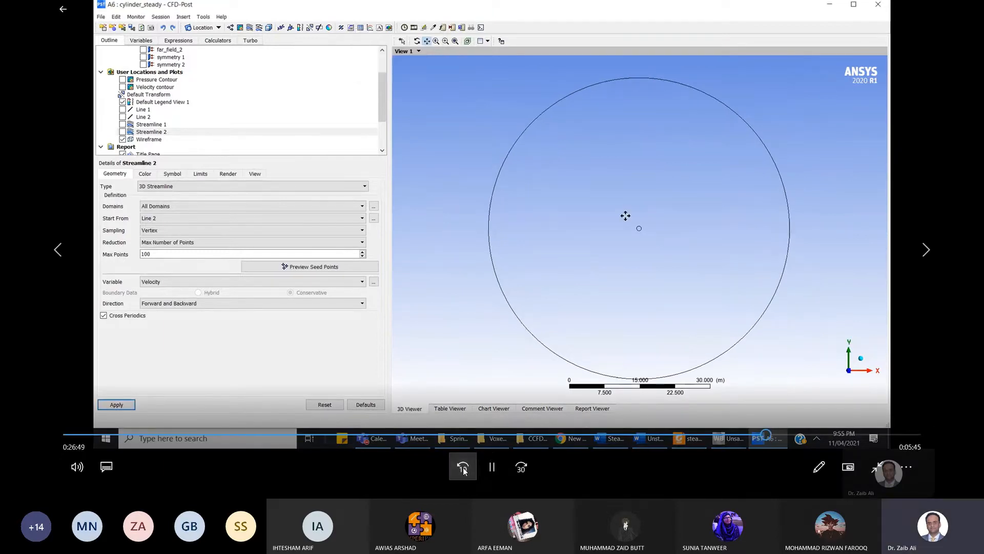
left_click(490, 468)
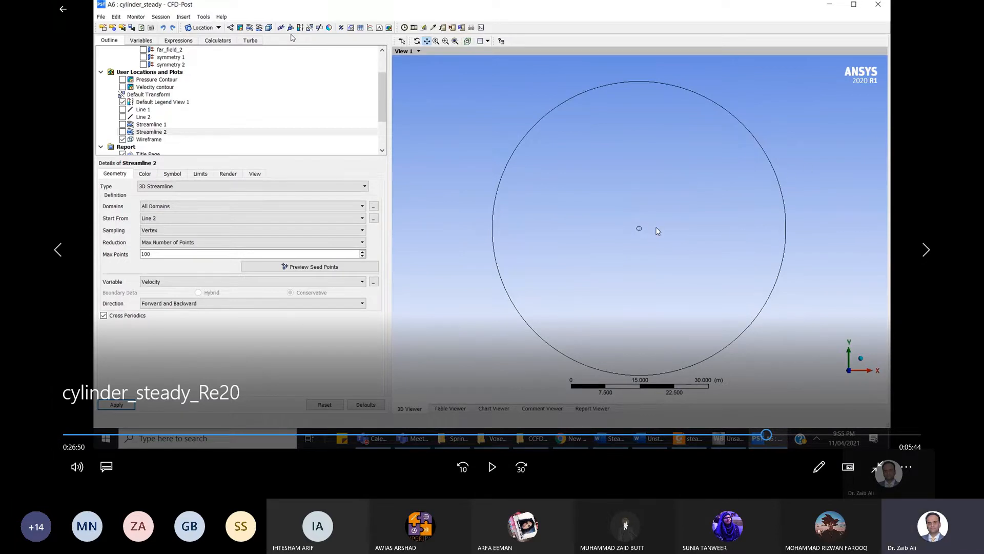
left_click(493, 466)
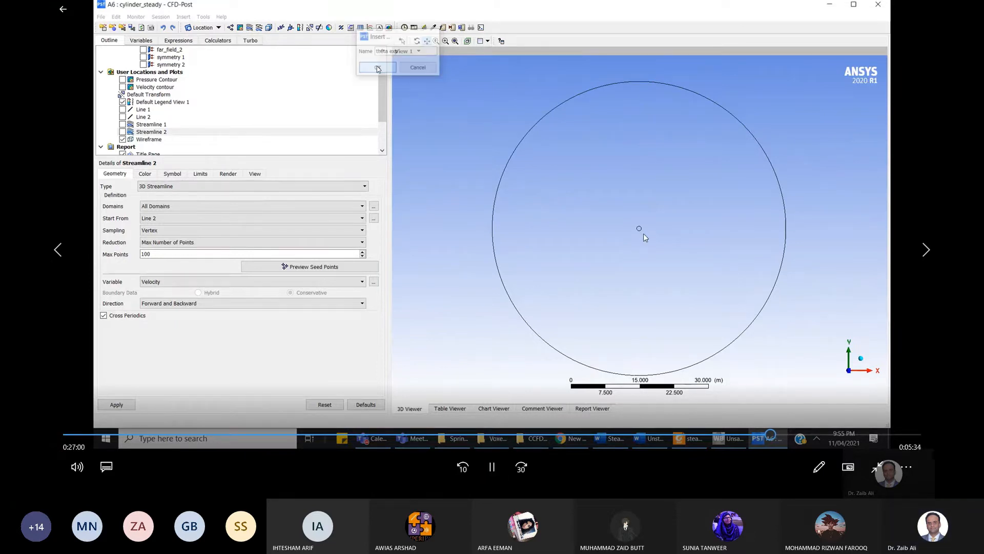
left_click(463, 468)
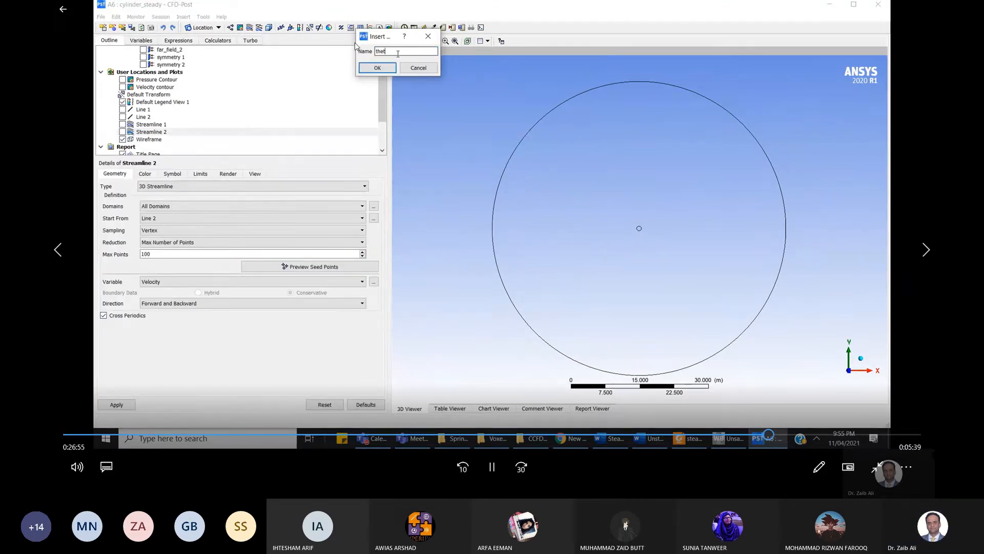
left_click(462, 468)
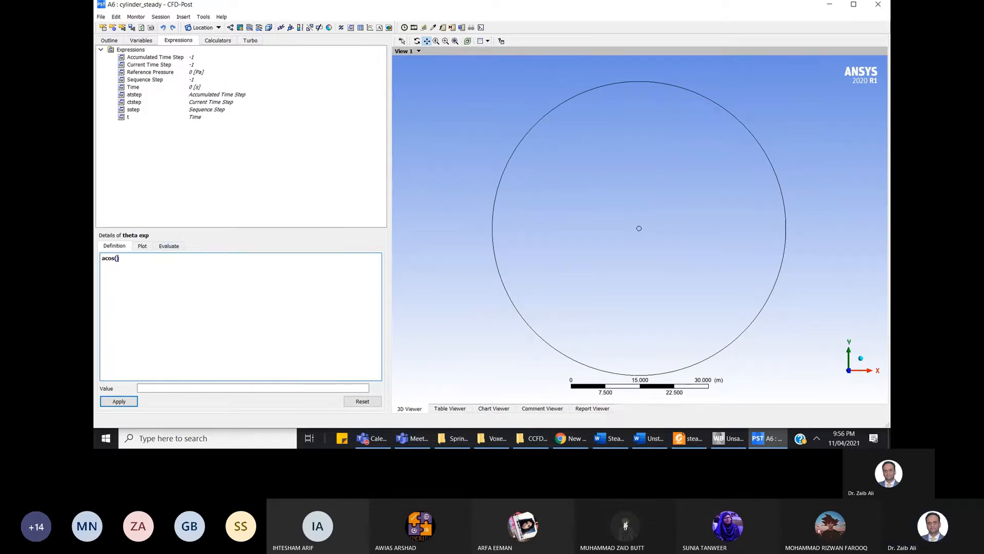
- Define the theta exp expression as acos(X/0.5[m]) using the X variable and apply it
right_click(117, 258)
mouse_move(166, 287)
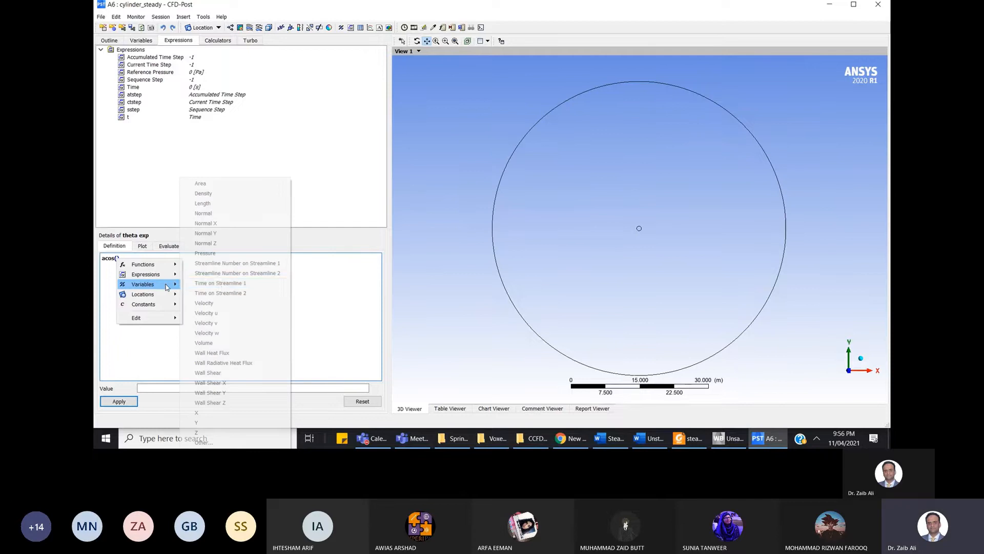
left_click(216, 413)
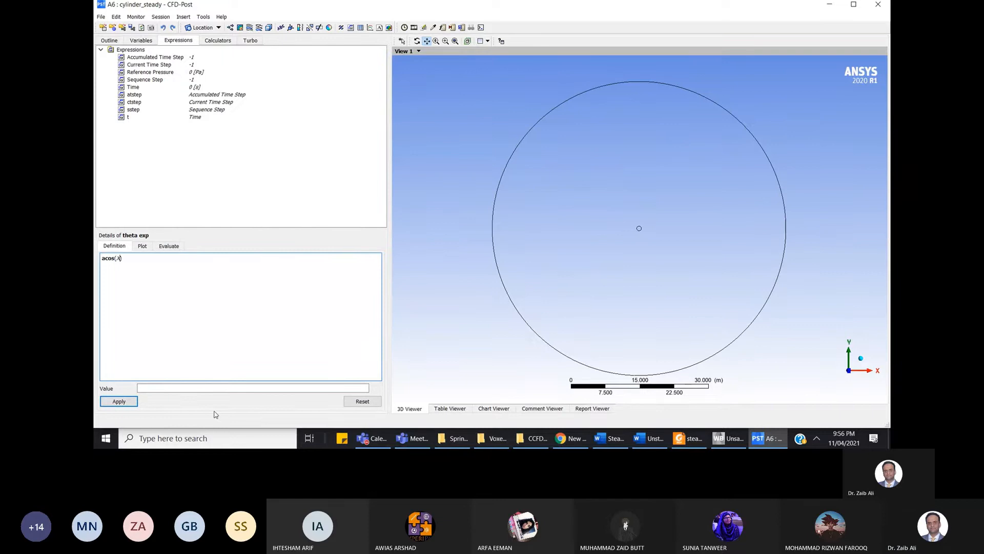
type(")")
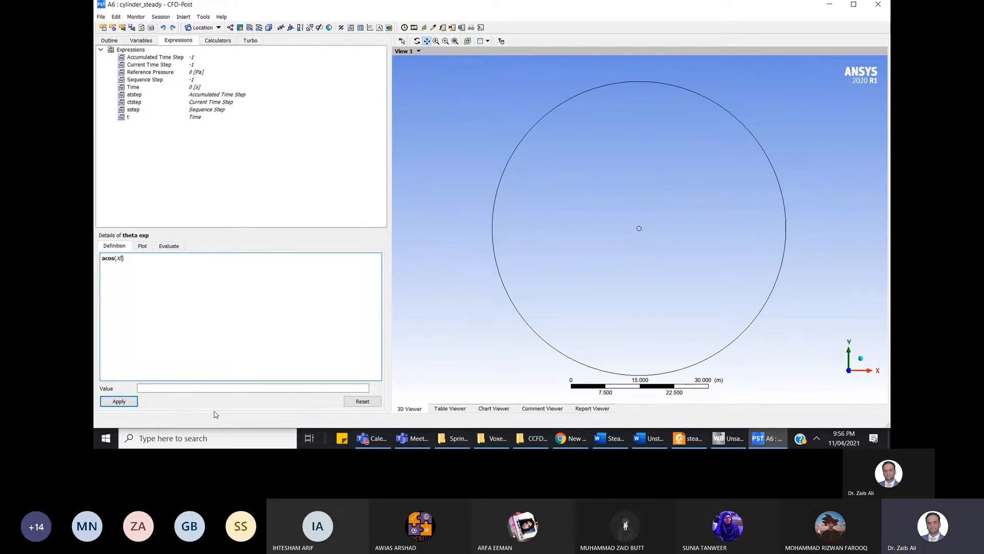
type("/0.5[m]")
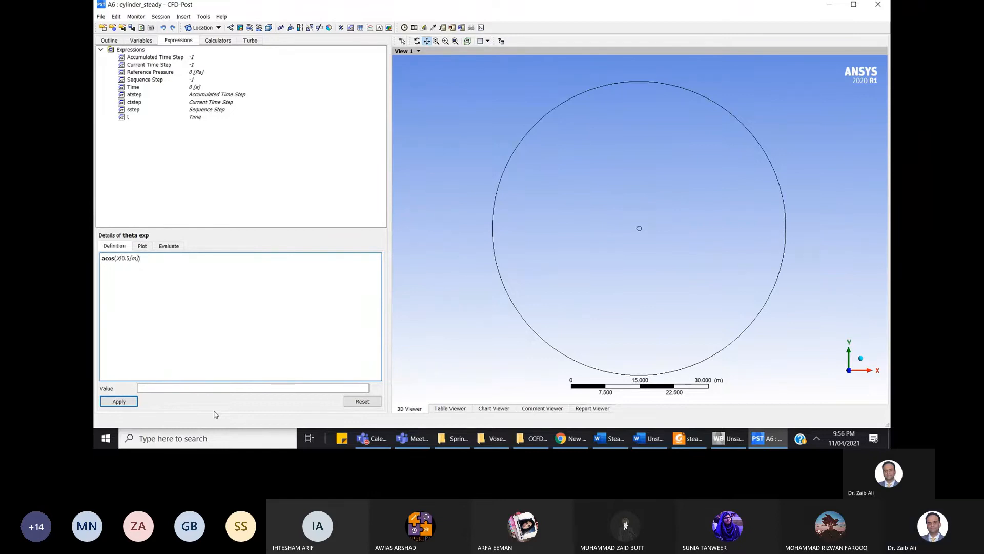
left_click(134, 403)
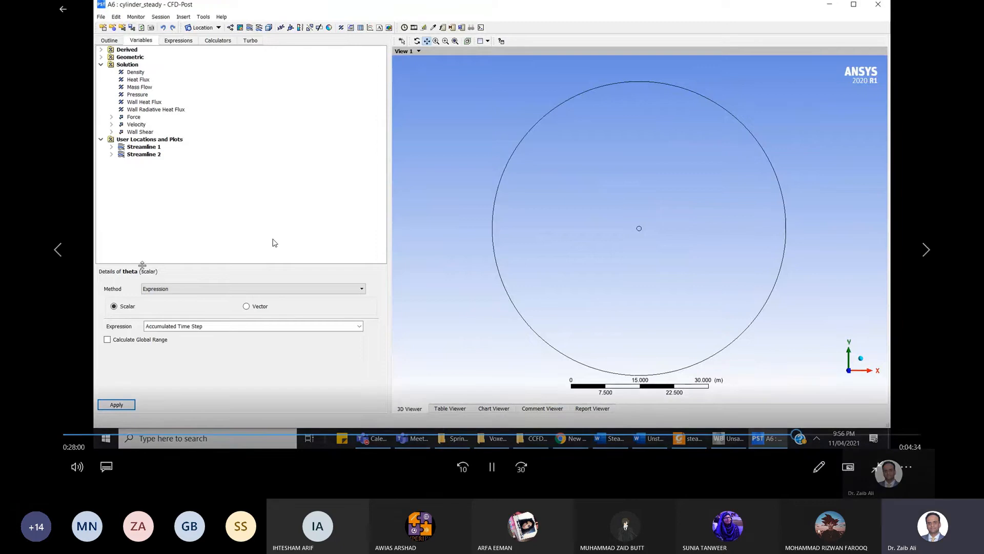
left_click(493, 468)
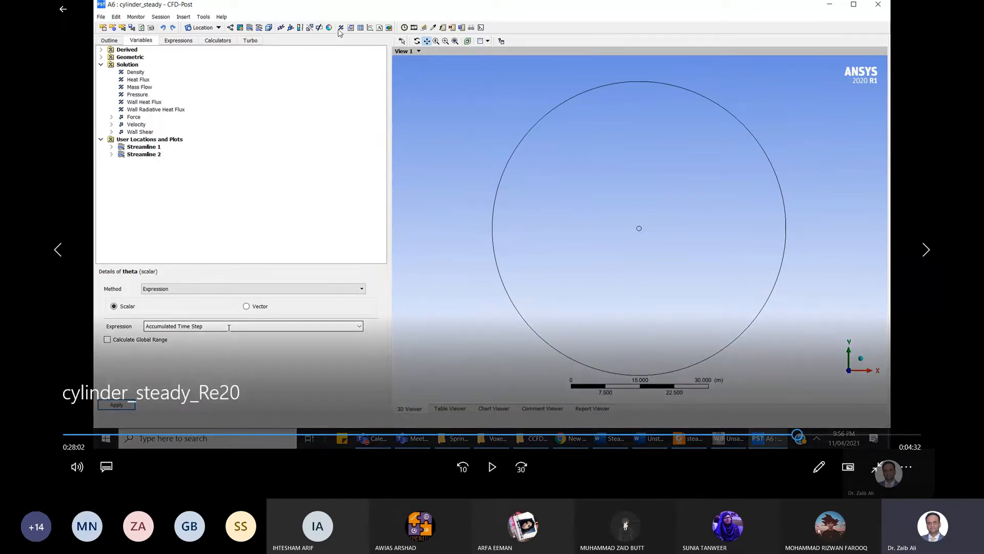
left_click(492, 467)
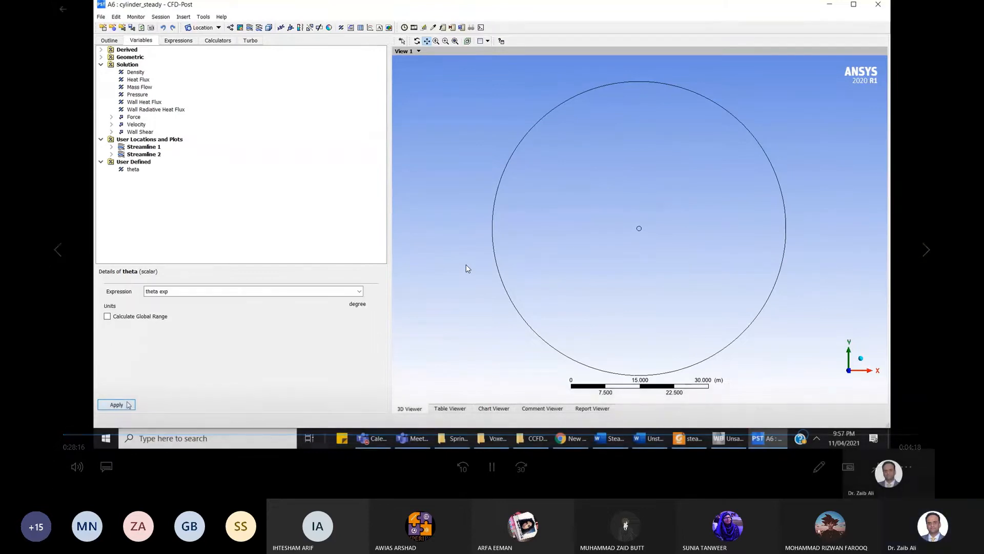
mouse_move(136, 192)
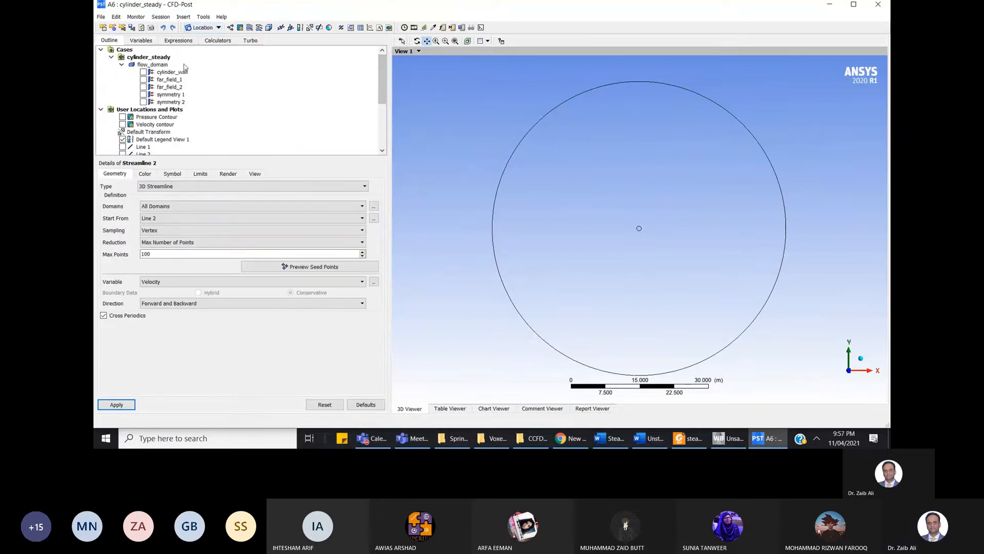
mouse_move(703, 158)
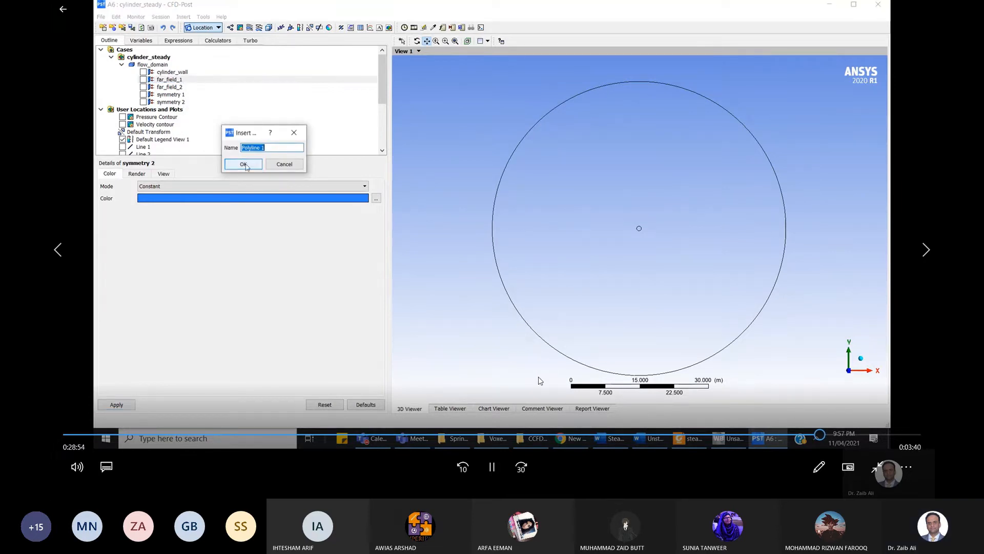
left_click(491, 466)
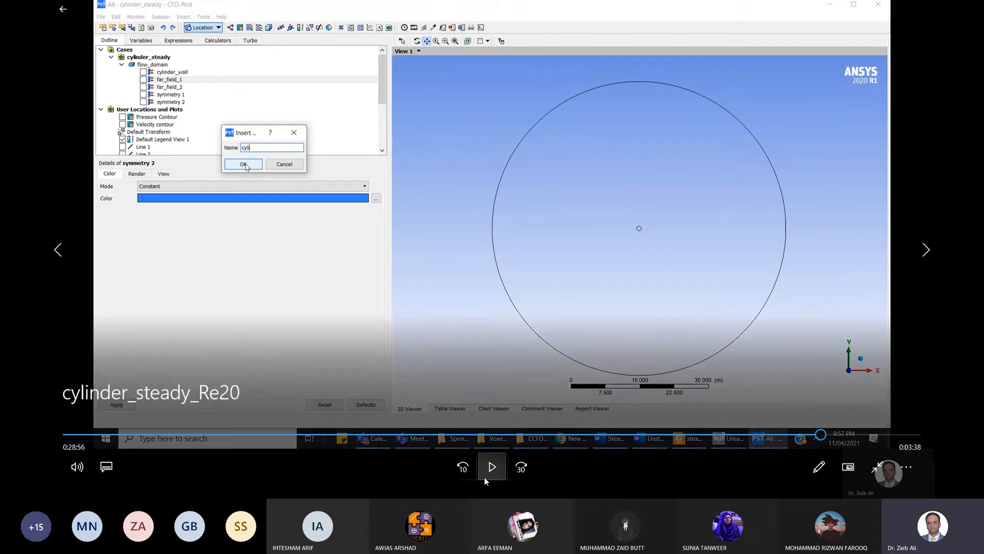
left_click(469, 468)
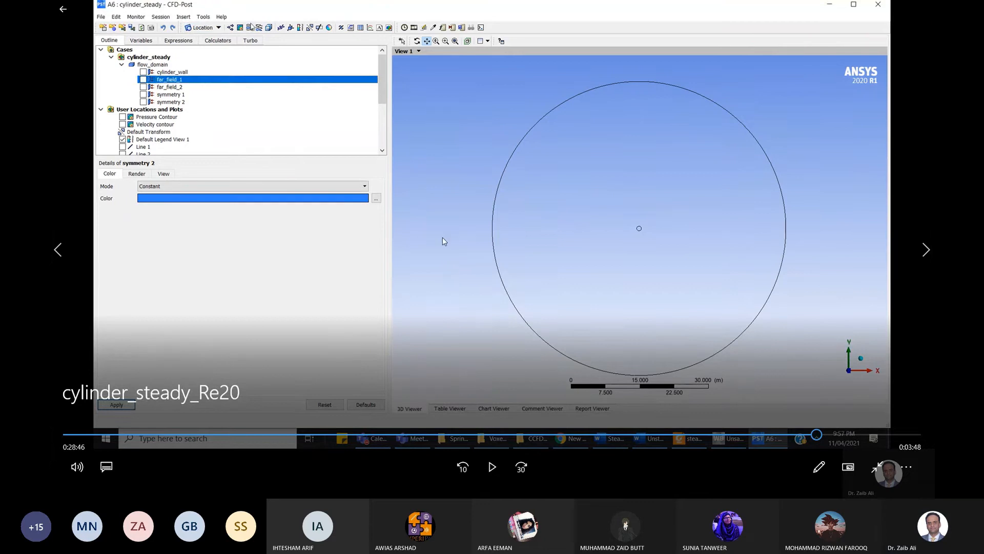
left_click(492, 466)
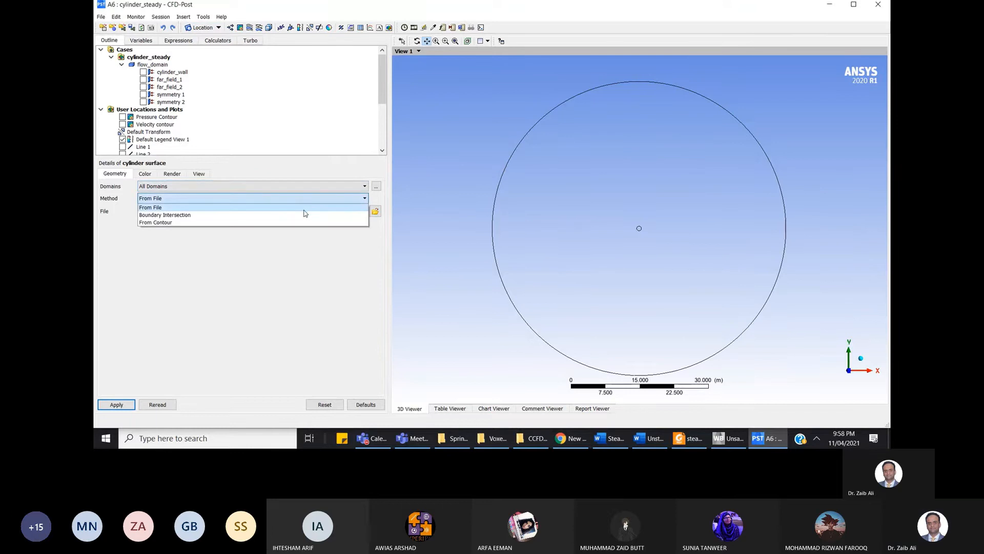
- Define the cylinder surface polyline by Boundary Intersection of cylinder_wall with symmetry 1 and apply it
left_click(305, 215)
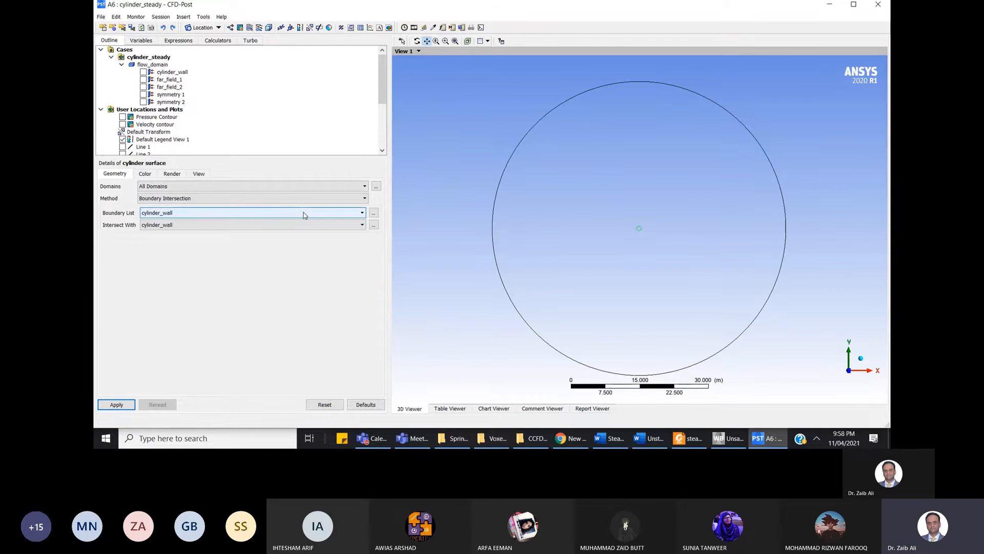
left_click(272, 226)
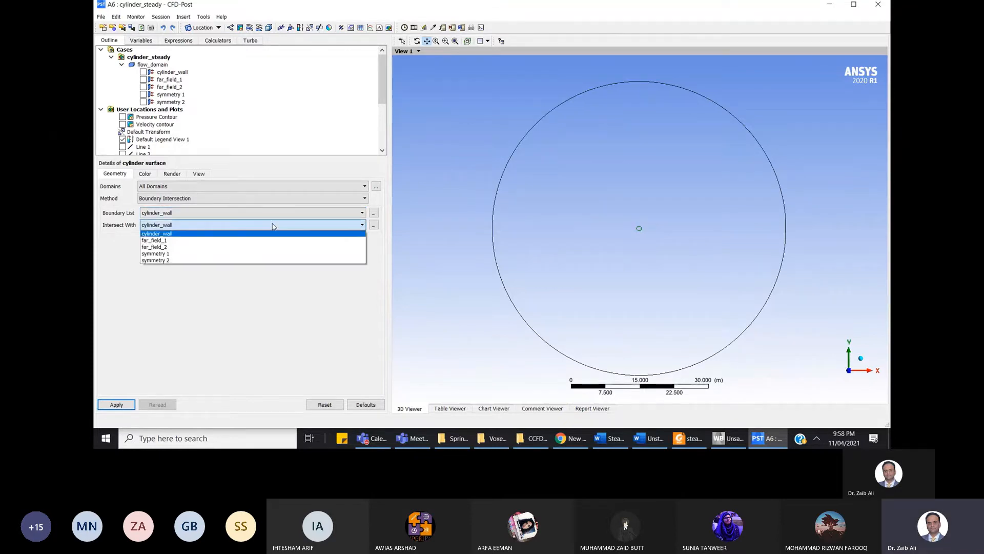
left_click(266, 253)
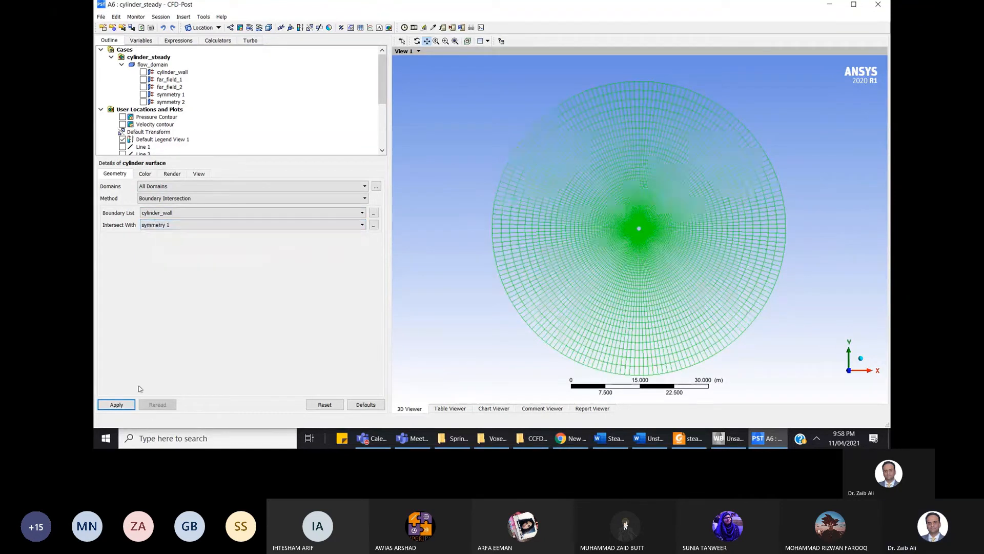
left_click(122, 405)
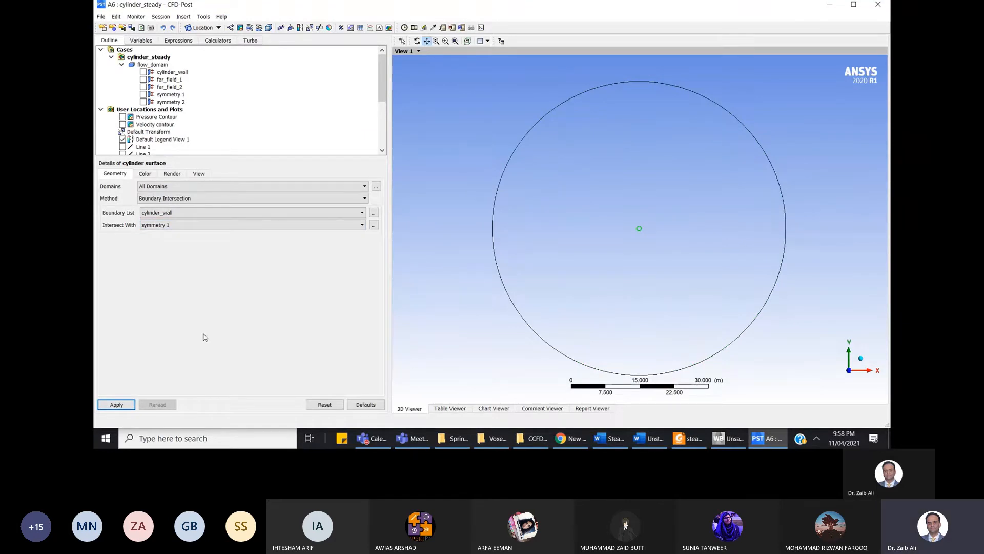
mouse_move(695, 131)
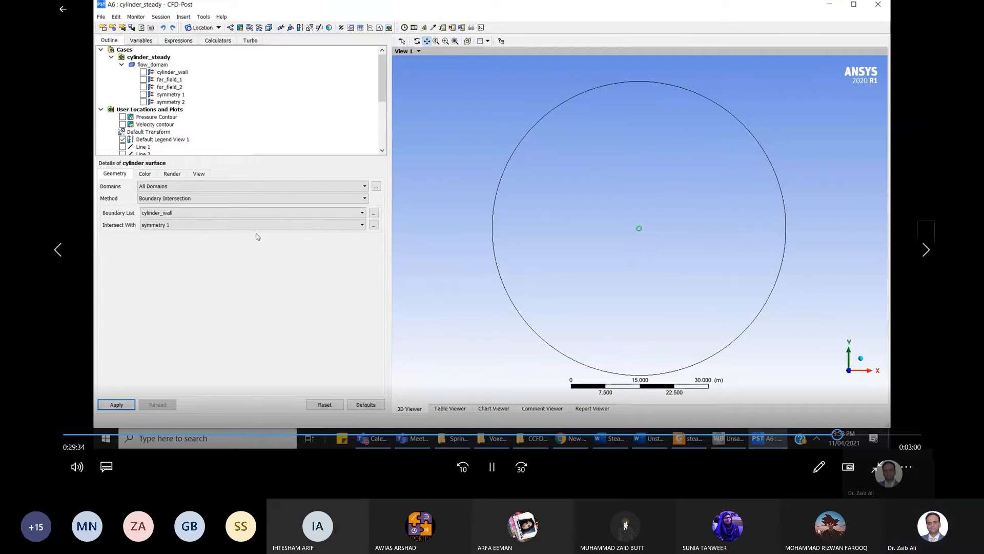
- Change the cylinder surface polyline's boundary list to symmetry 1 and apply the change
left_click(274, 213)
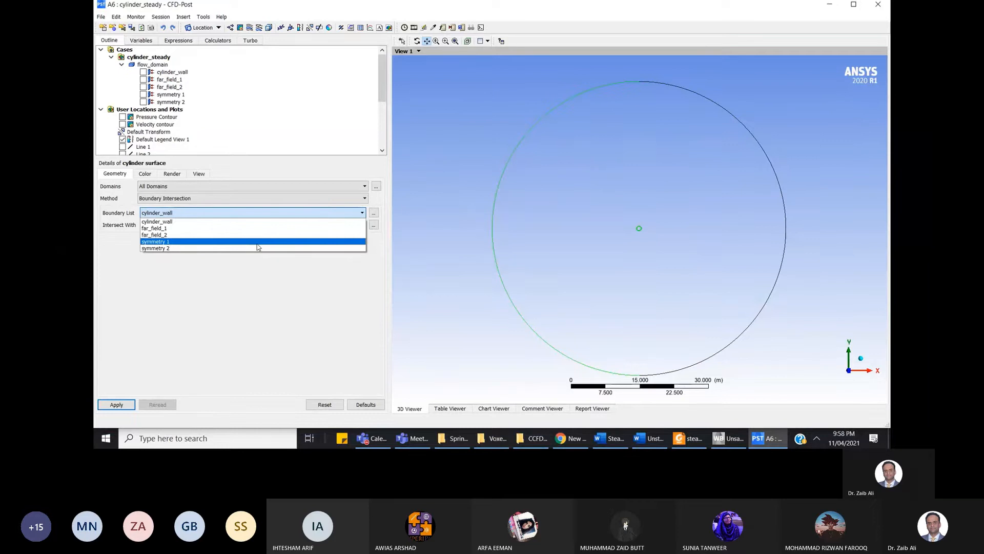
left_click(257, 242)
left_click(124, 406)
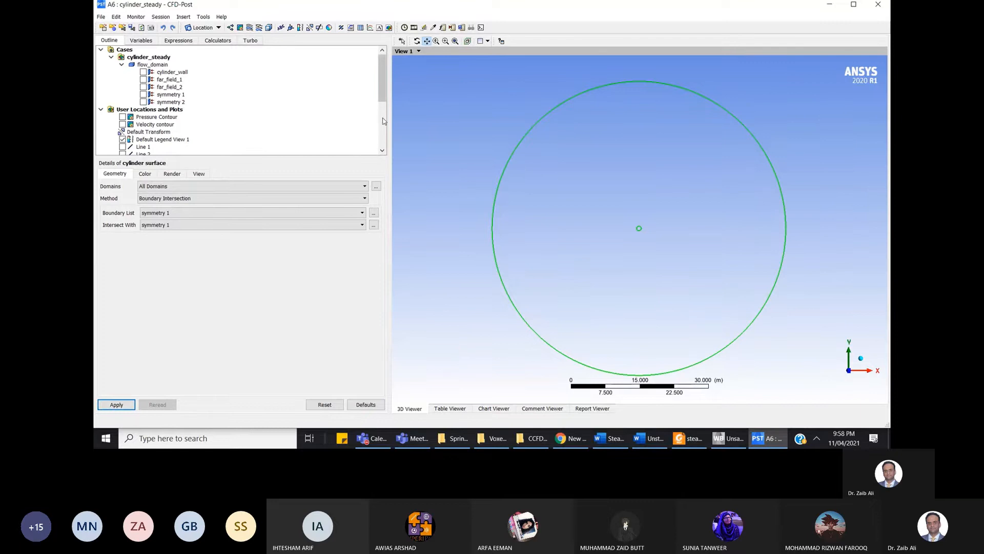
- Insert a new chart named "p vs theta"
left_click(381, 134)
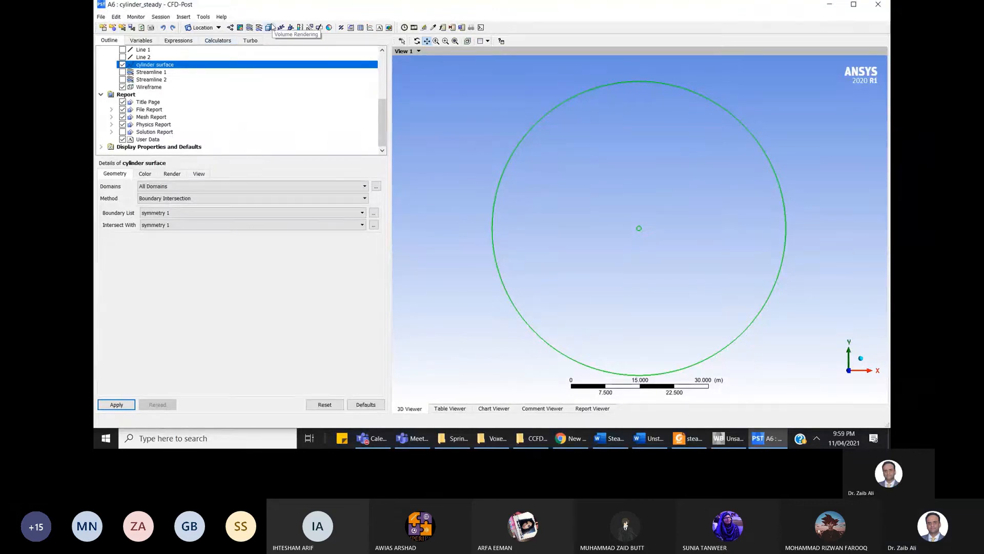
left_click(370, 29)
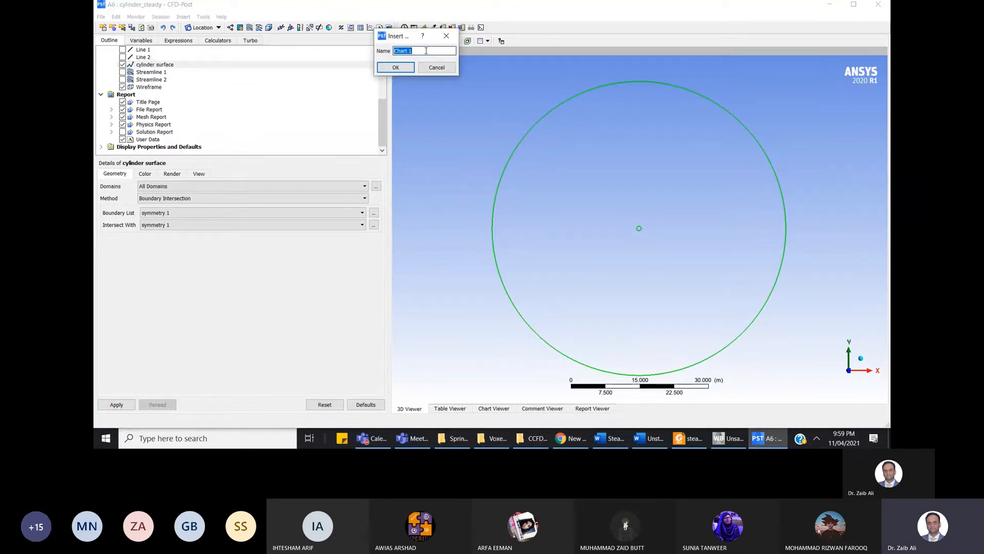
type("p v")
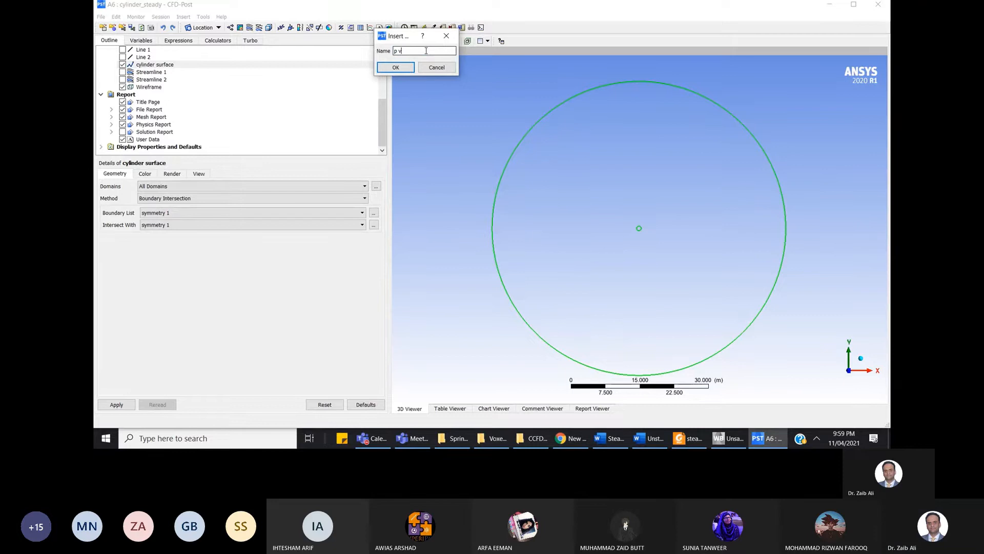
type("s theta")
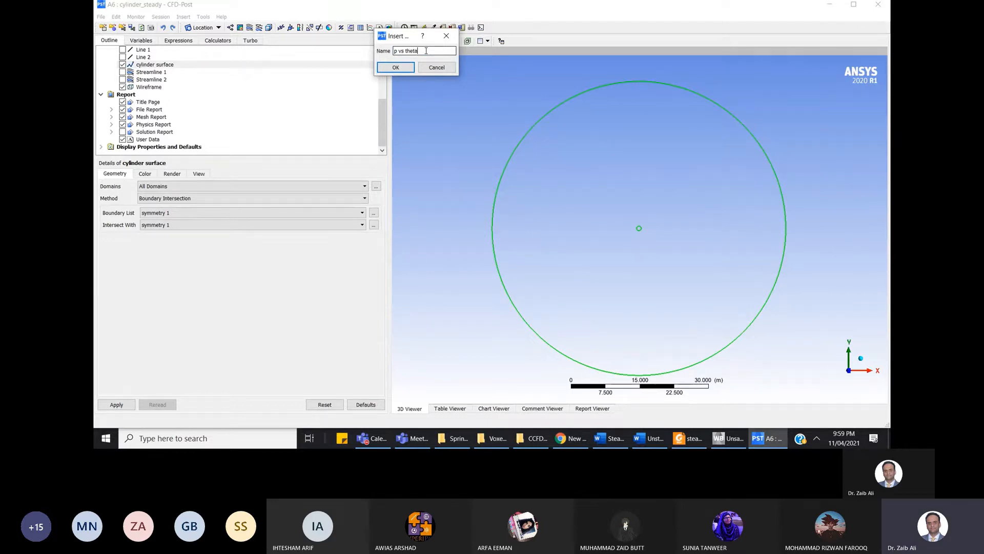
left_click(404, 65)
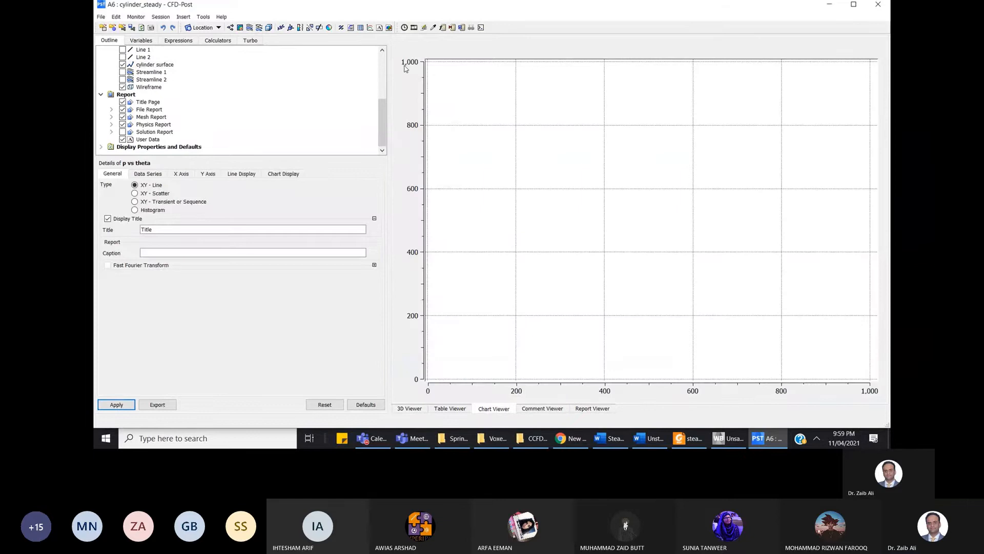
- Set the data source location of Series 1 in the p vs theta chart to the cylinder surface polyline
left_click(148, 173)
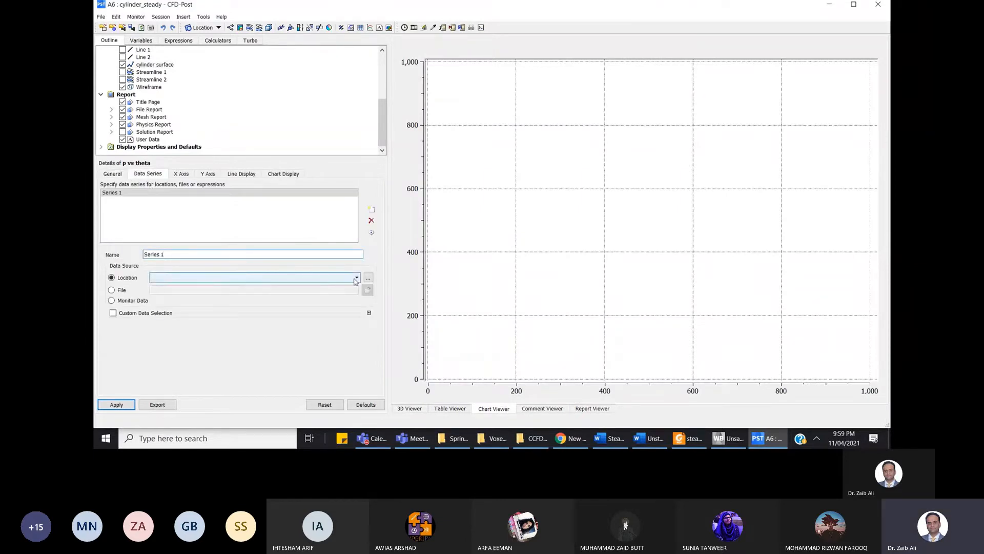
left_click(280, 253)
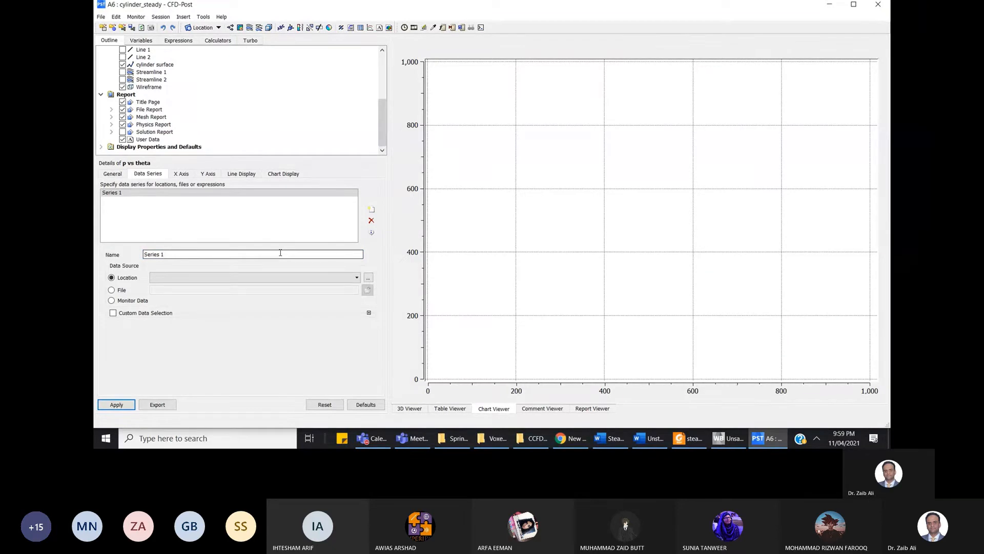
left_click(305, 276)
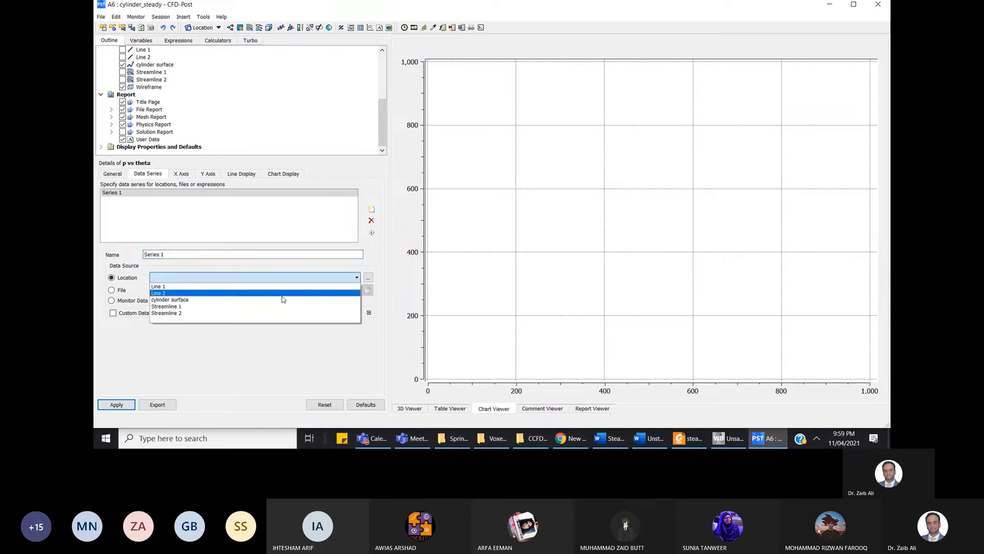
left_click(265, 300)
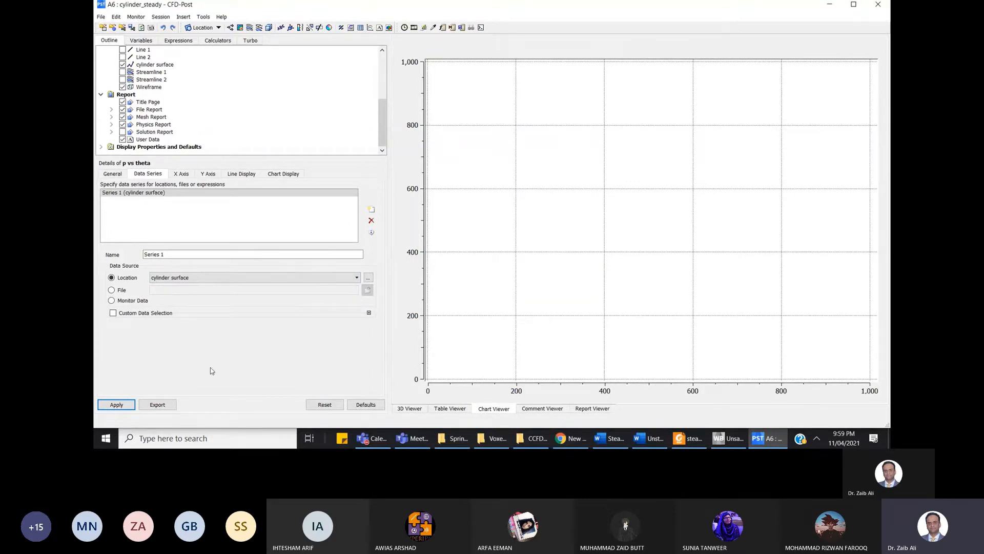
- Choose theta as the X axis variable of the p vs theta chart
left_click(186, 174)
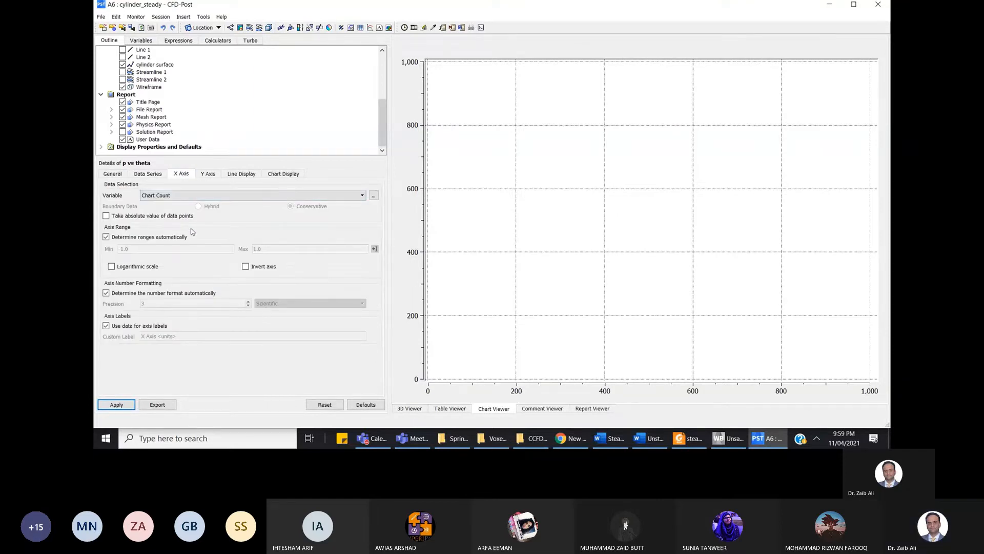
left_click(305, 198)
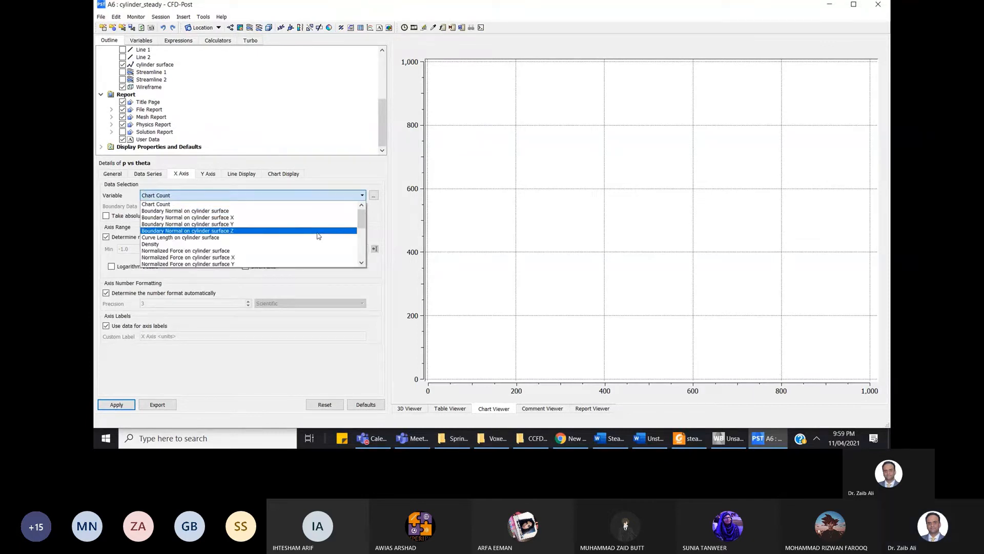
scroll(319, 236, "down", 3)
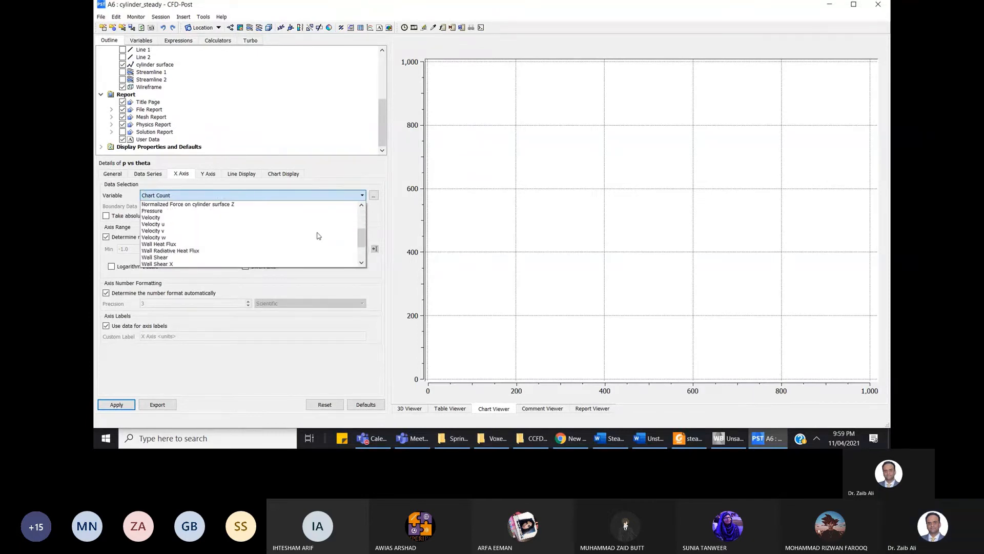
scroll(310, 235, "down", 4)
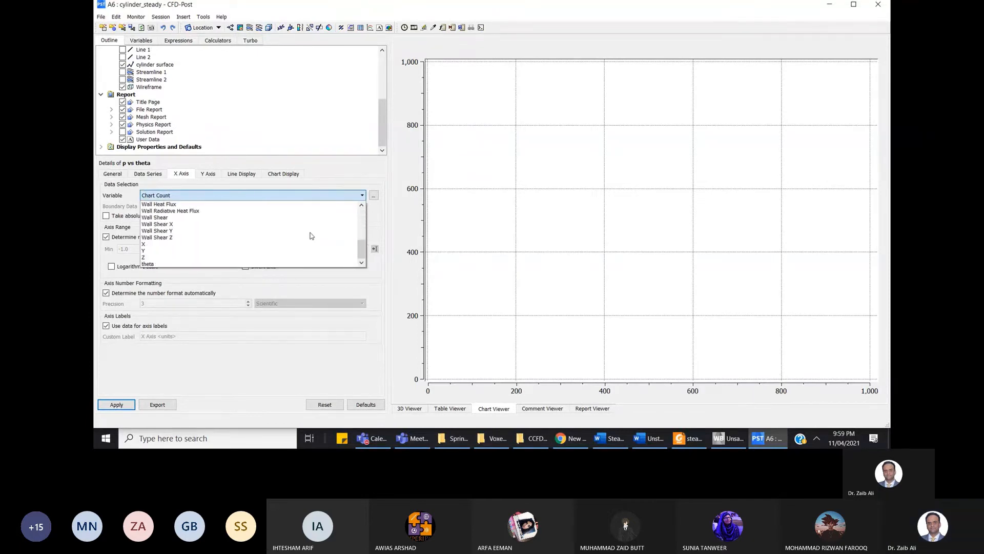
left_click(215, 263)
- Use Pressure as the Y axis variable and apply the chart settings to plot pressure against theta
left_click(209, 174)
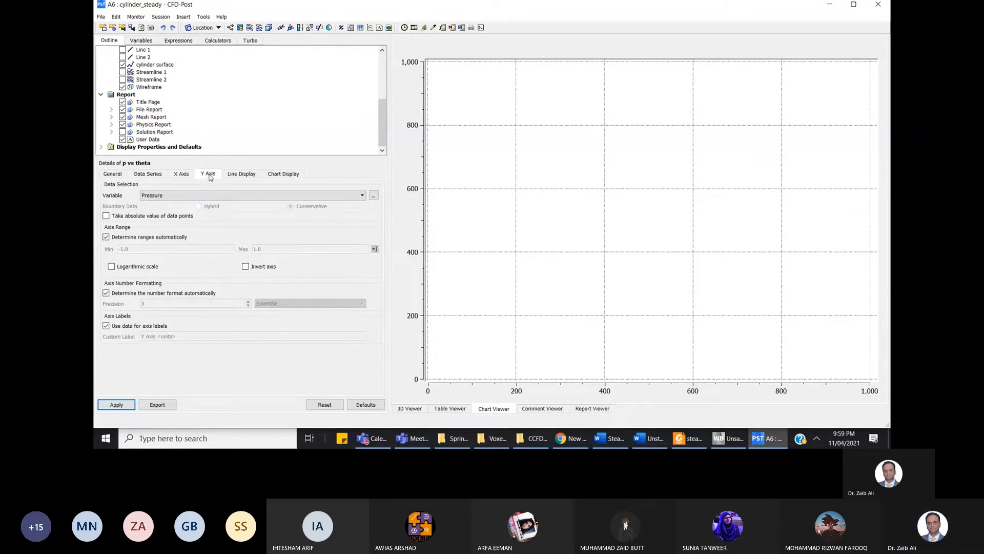
left_click(349, 198)
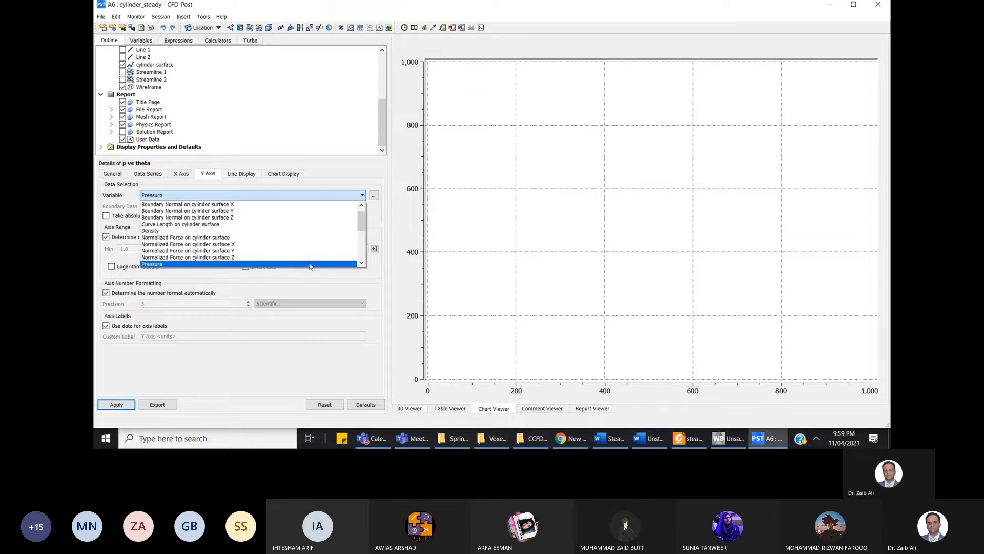
left_click(309, 264)
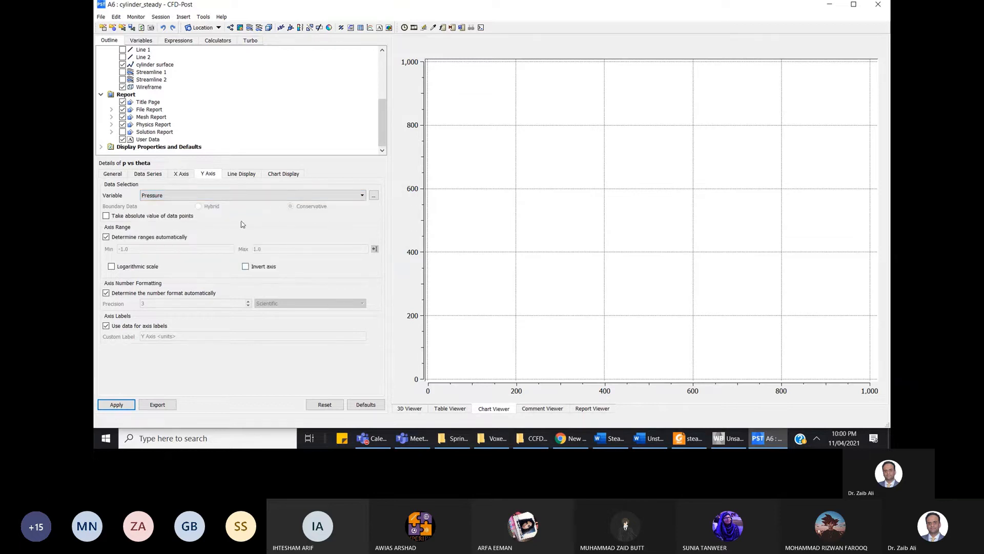
left_click(128, 404)
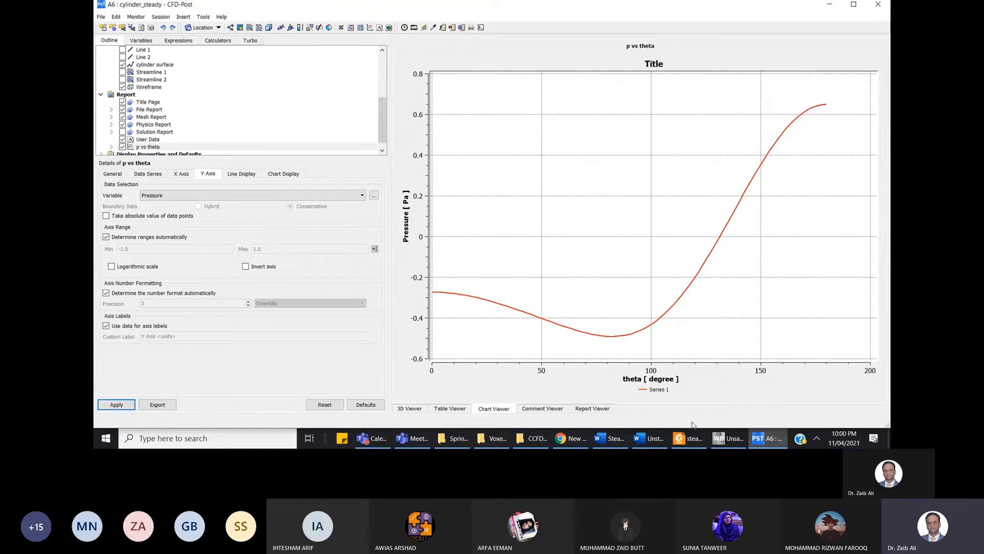
- Switch to the steady cylinder flow paper in Foxit Reader and examine the body-surface pressure distribution on page 32
left_click(689, 440)
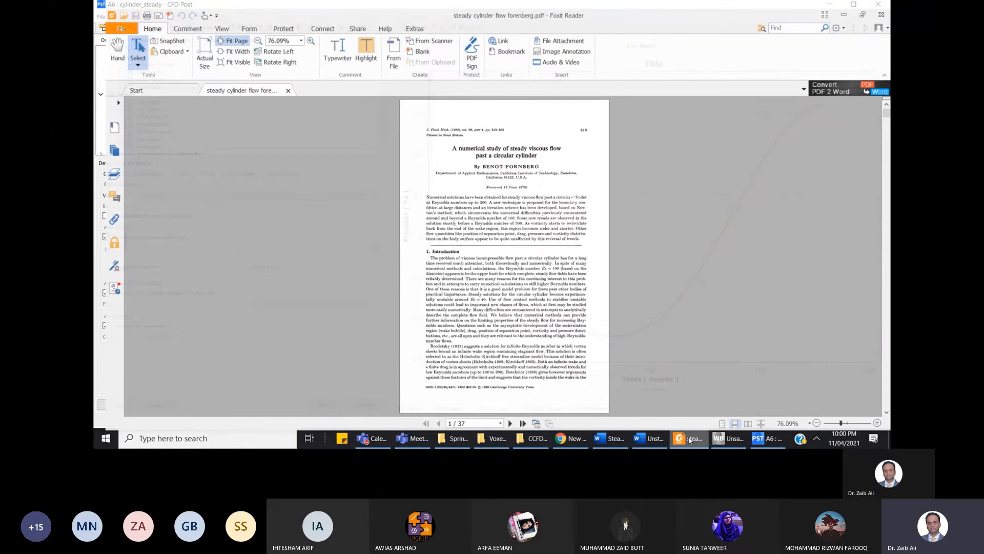
left_click(467, 421)
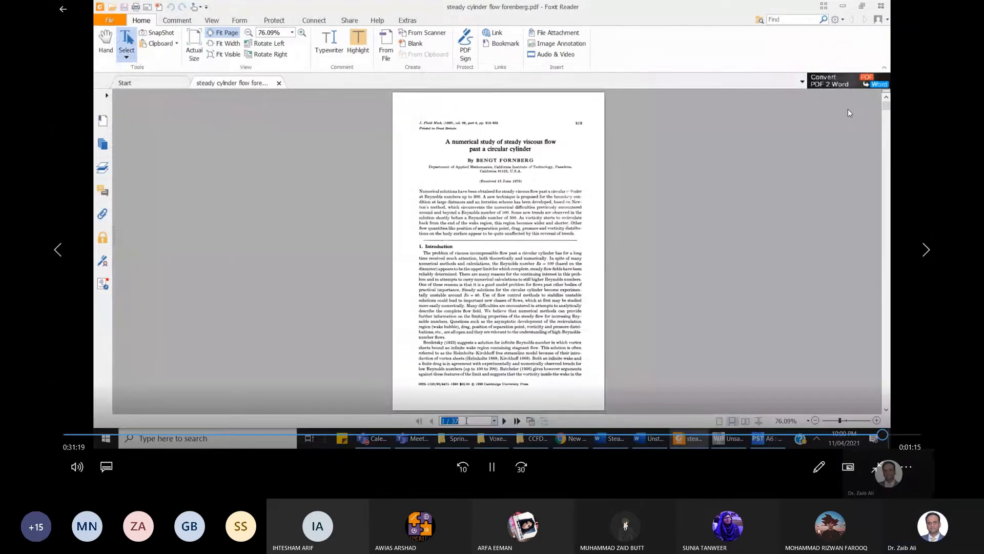
left_click(494, 477)
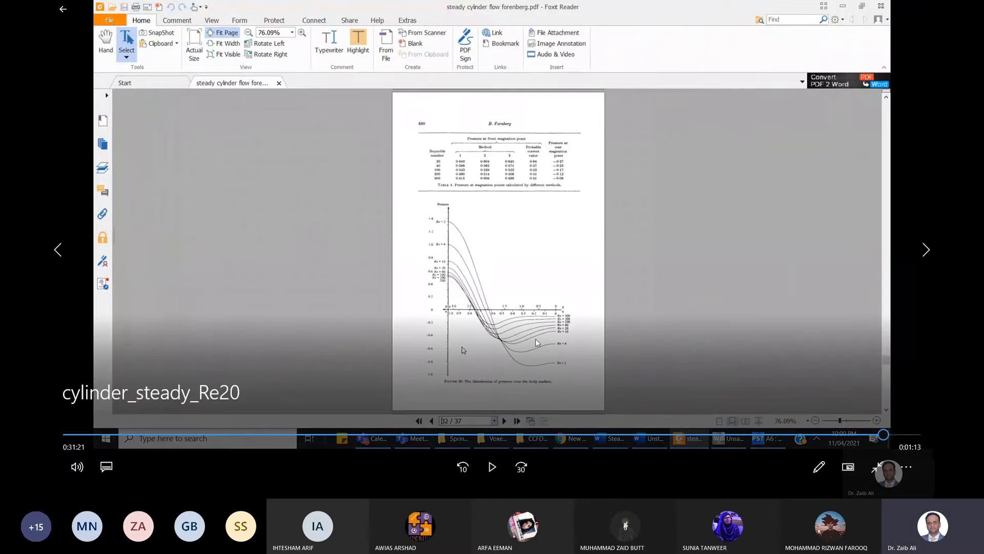
left_click(542, 352)
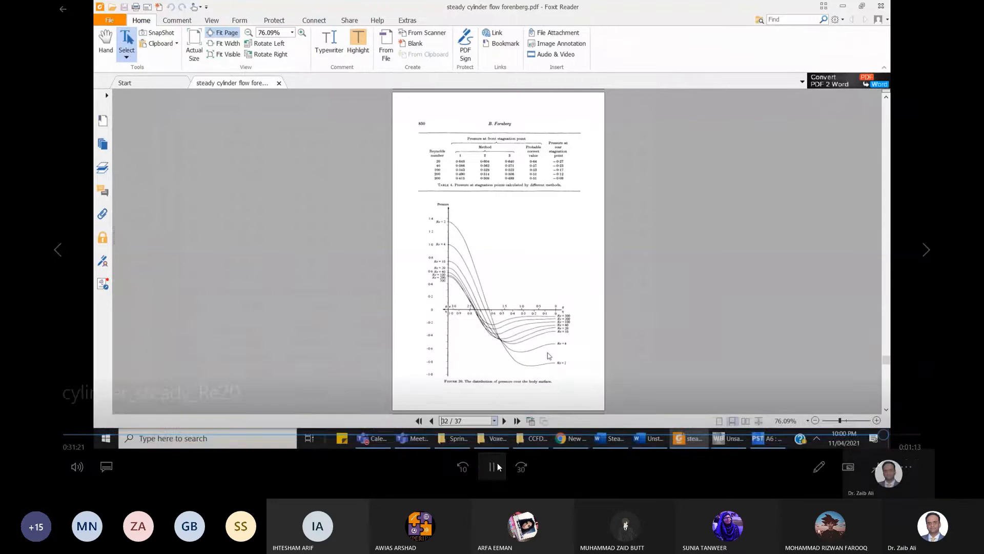
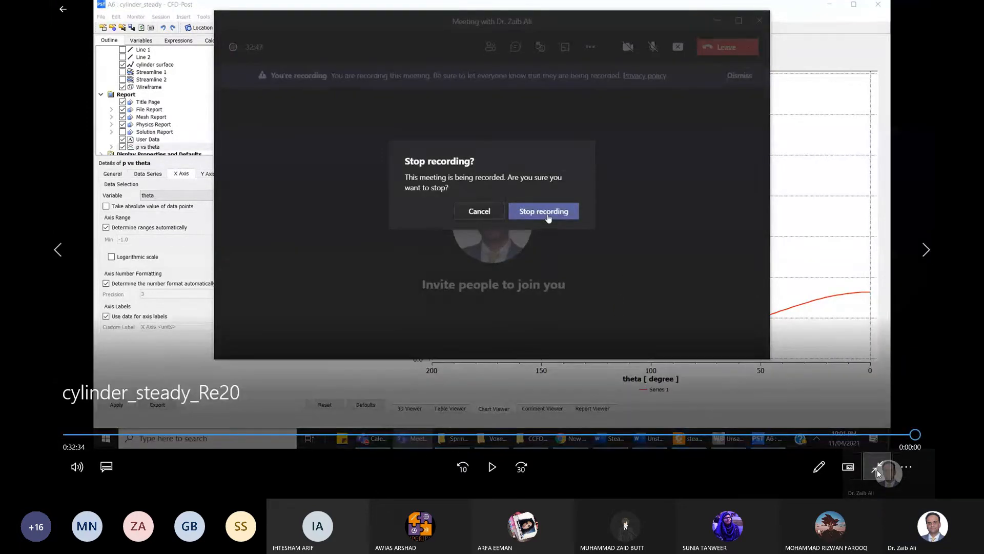
- Leave the full-screen cylinder_steady_Re20 video and play "unsteady cylinder flow re 120" from the Spring 2021 folder
left_click(878, 470)
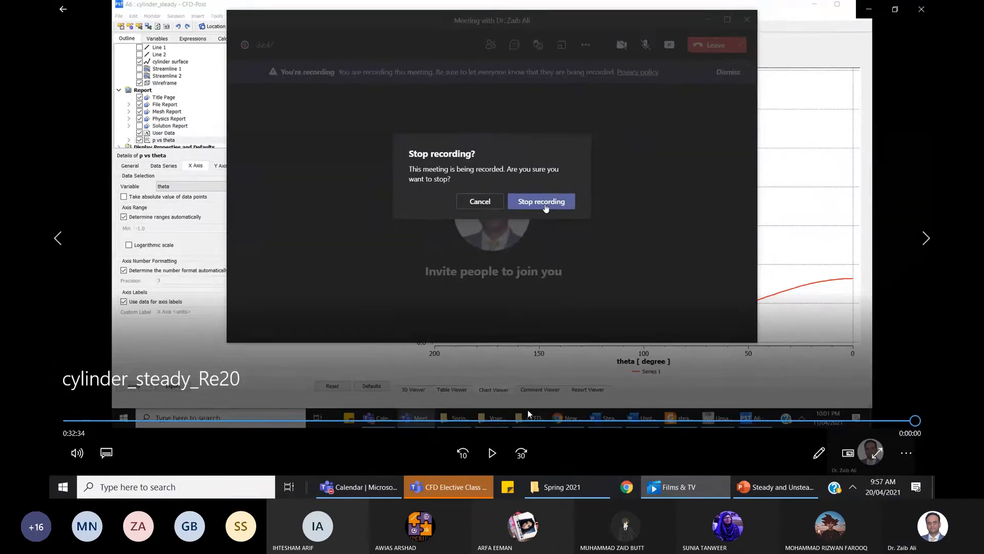
left_click(563, 490)
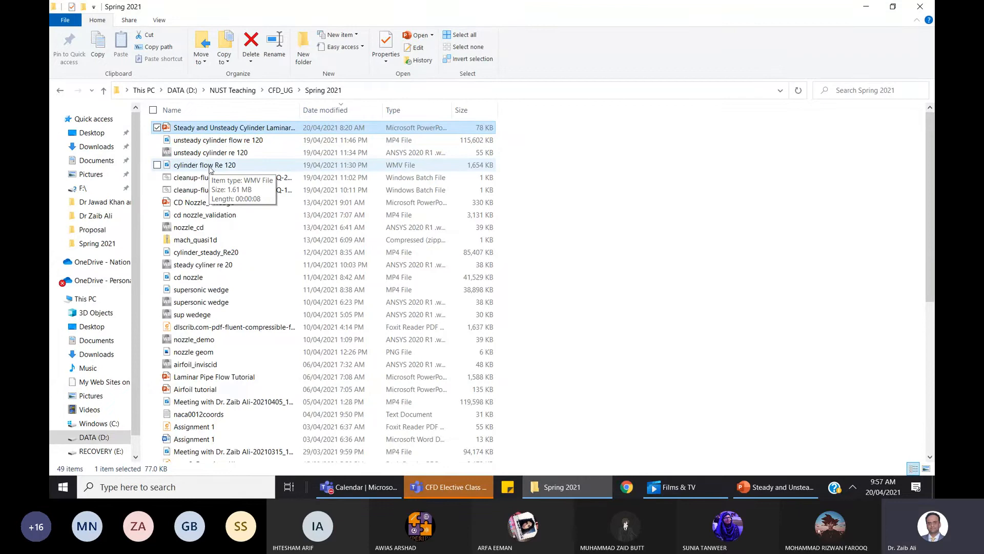
double_click(221, 141)
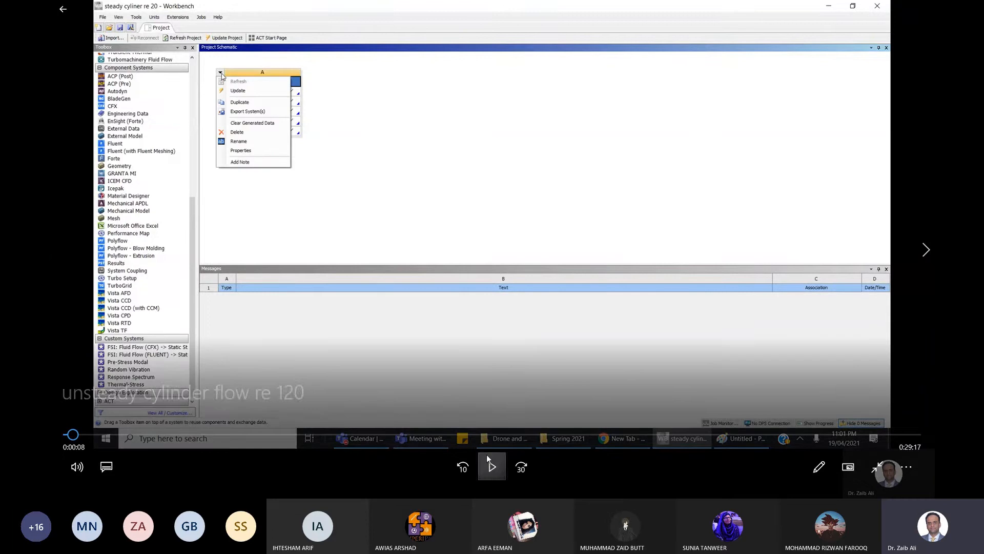
left_click(487, 455)
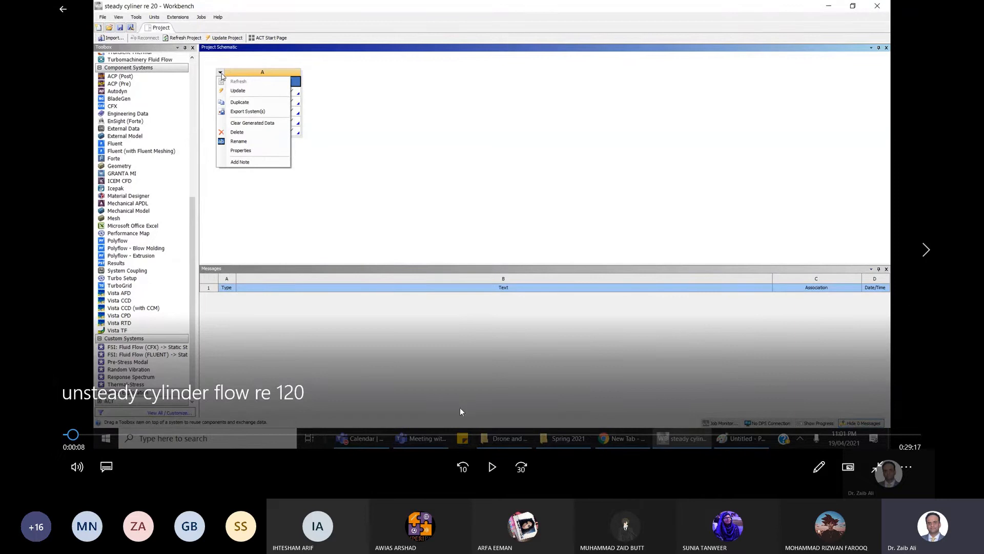
left_click(491, 467)
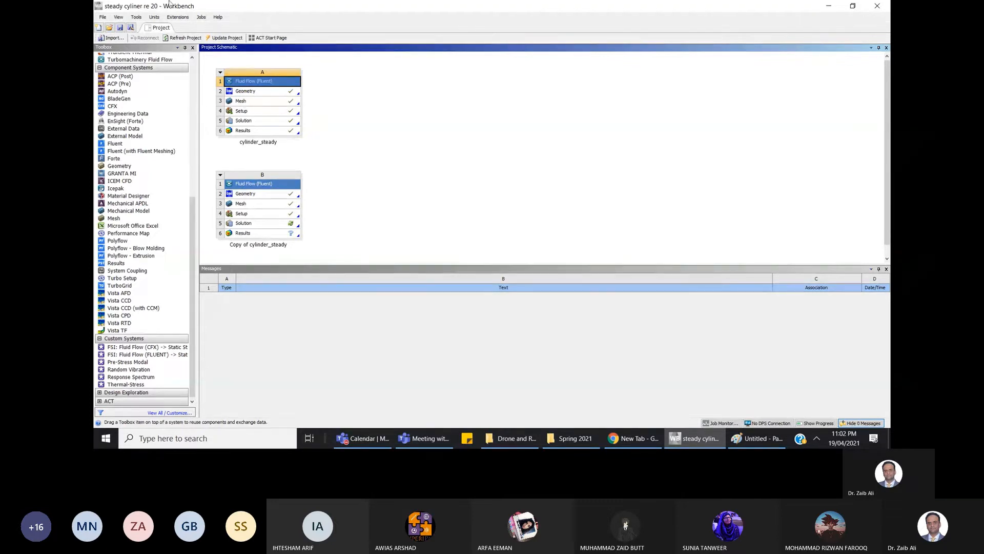
- Open the Setup of the Copy of cylinder_steady system in Fluent and change the solver's time formulation to Transient
left_click(258, 215)
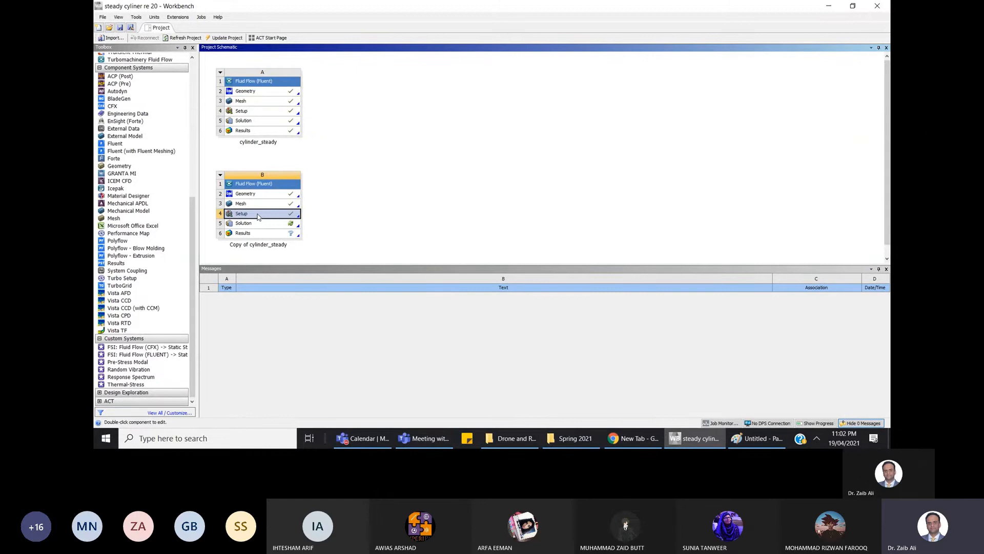
double_click(258, 215)
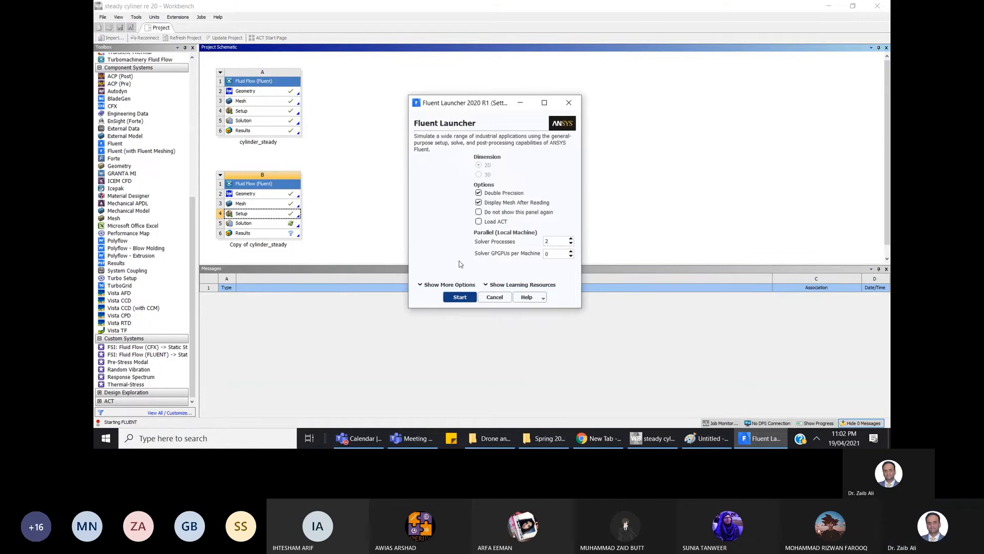
left_click(460, 298)
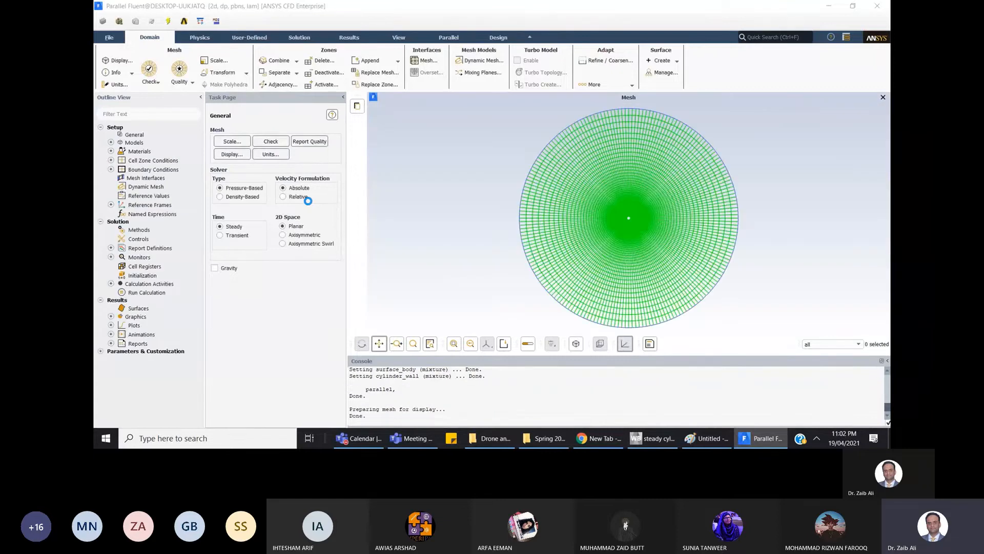
mouse_move(496, 466)
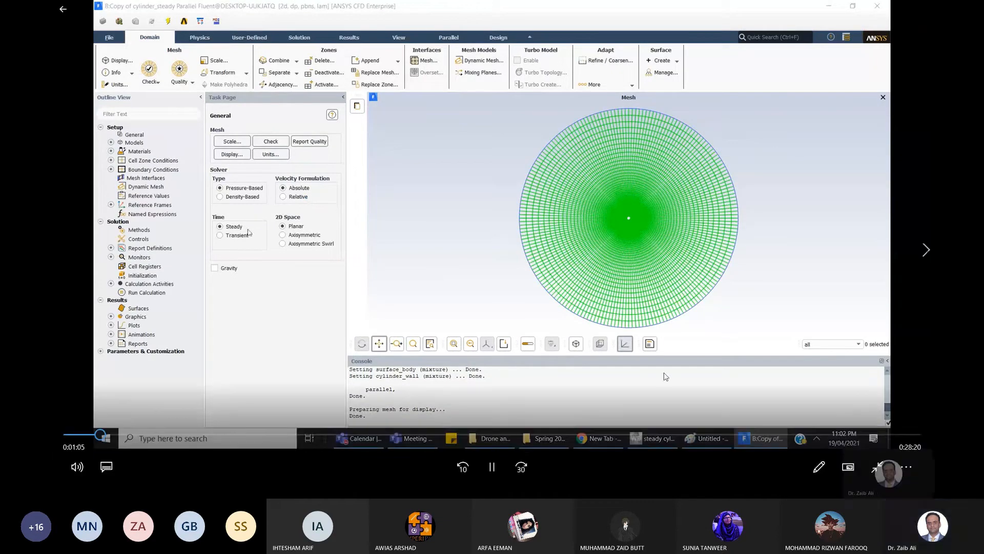
left_click(495, 466)
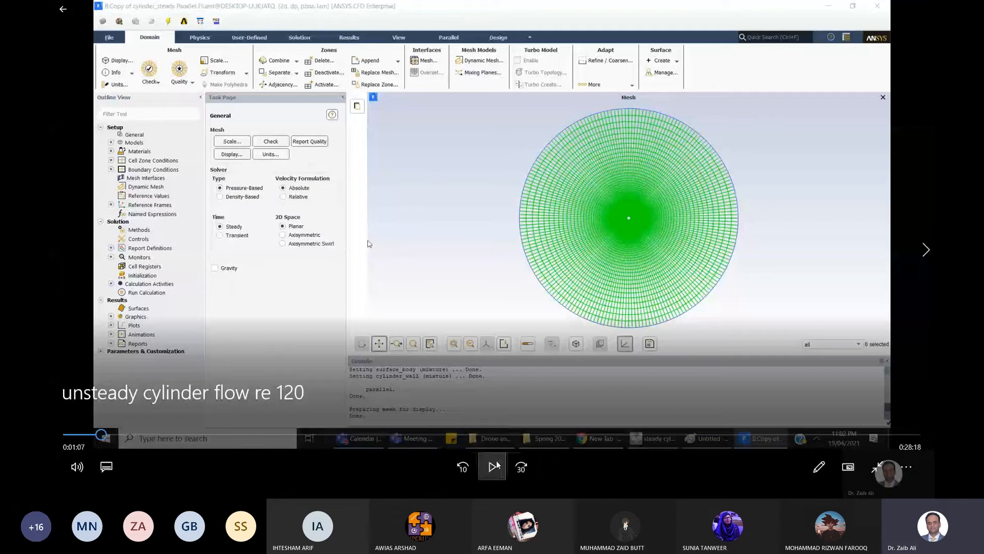
left_click(220, 236)
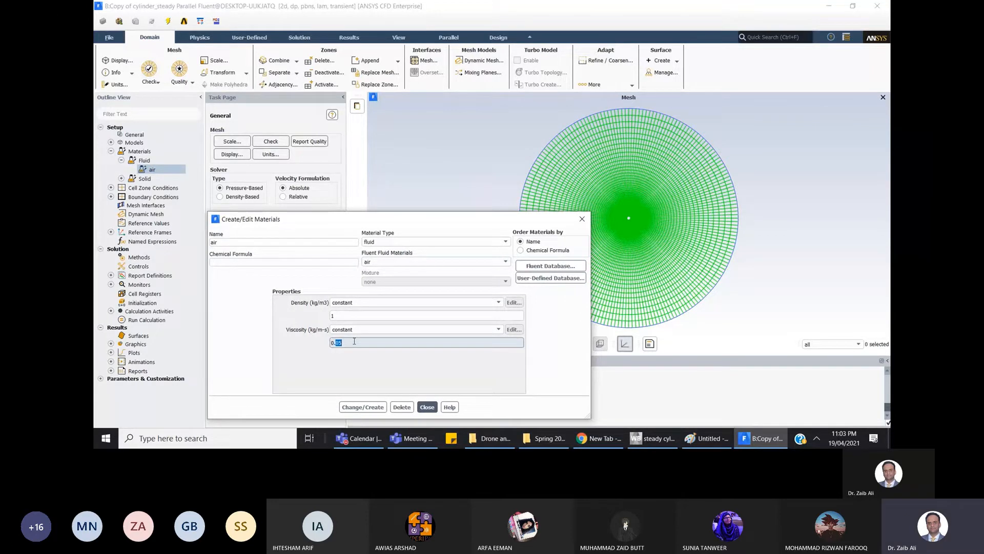
- Set the constant viscosity of air to 0.00833 kg/m-s and apply the material change
key("BackSpace")
type("00833")
left_click(363, 407)
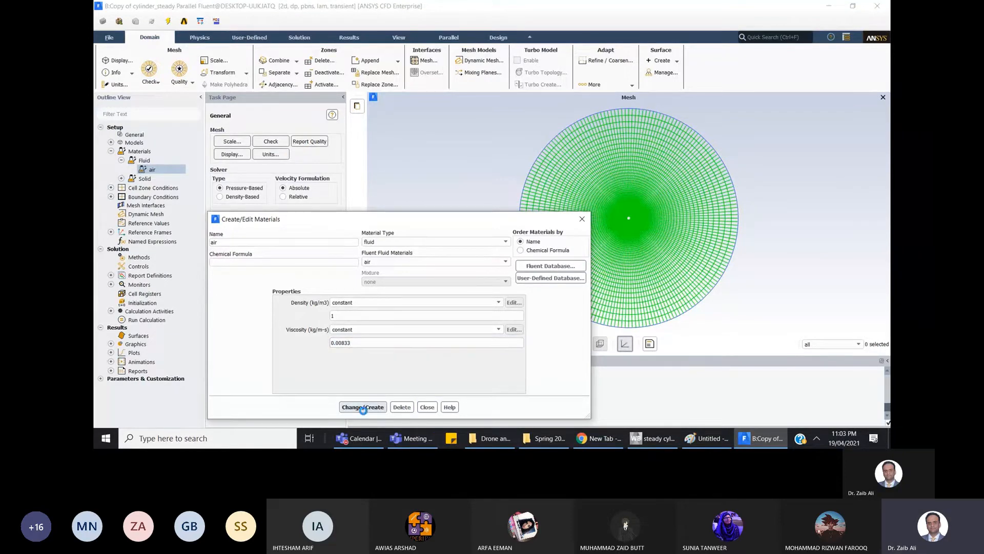
left_click(427, 407)
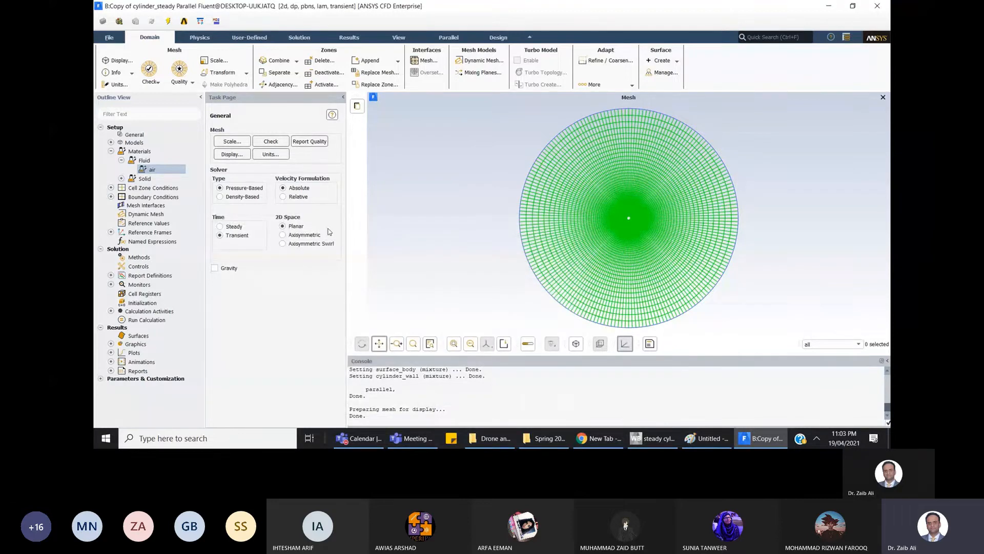
left_click(111, 152)
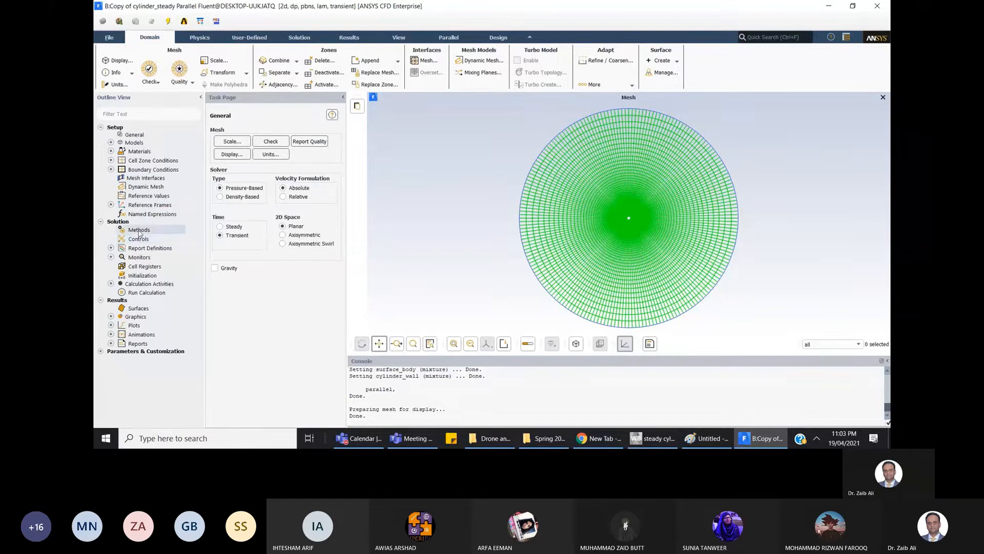
- Create a lift coefficient report definition named cl for the cylinder_wall zone
left_click(111, 248)
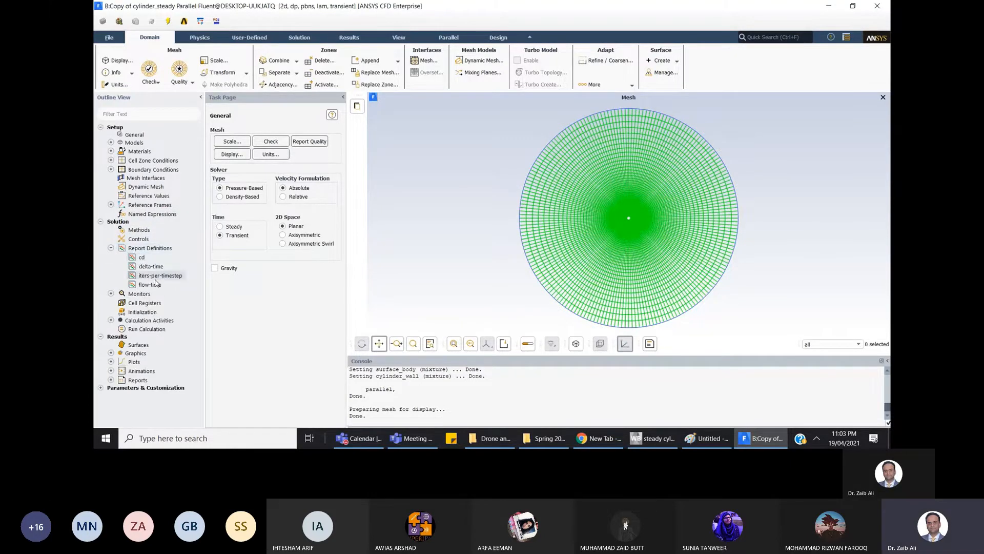
double_click(150, 248)
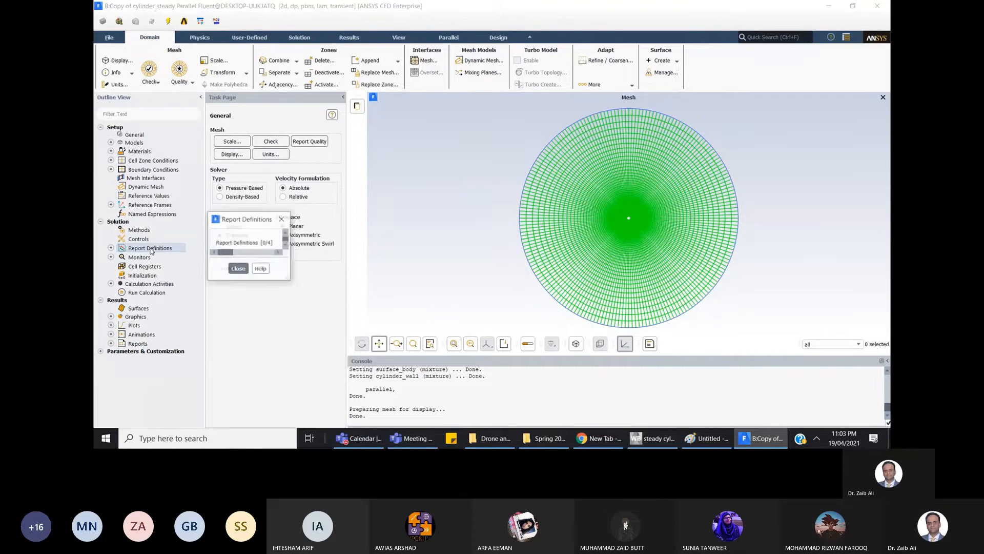
left_click_drag(299, 219, 353, 82)
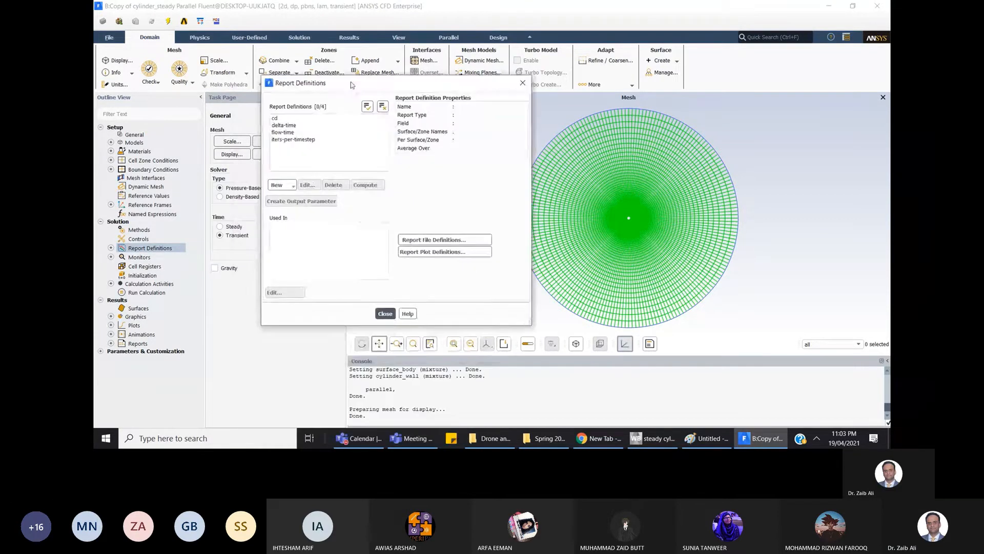
left_click(278, 186)
mouse_move(292, 225)
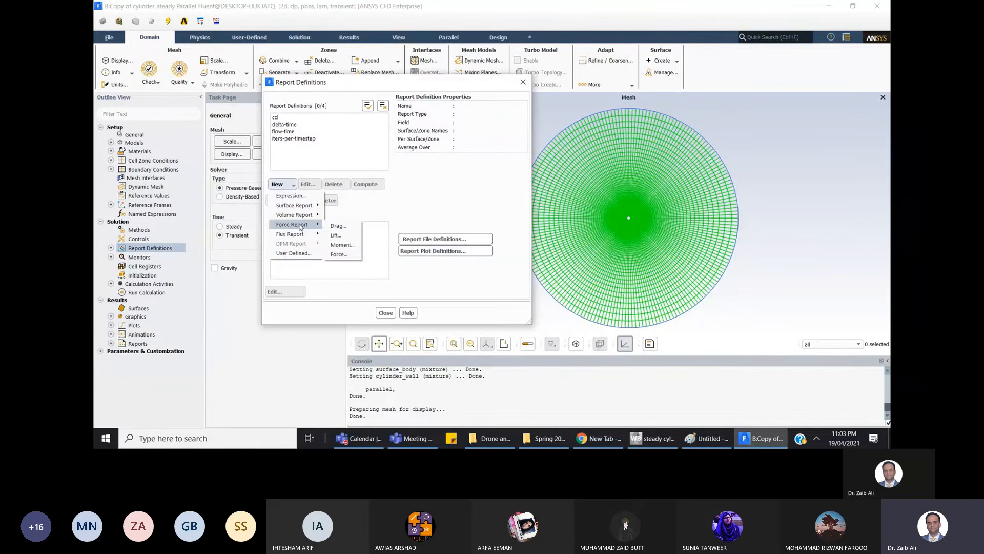
left_click(339, 237)
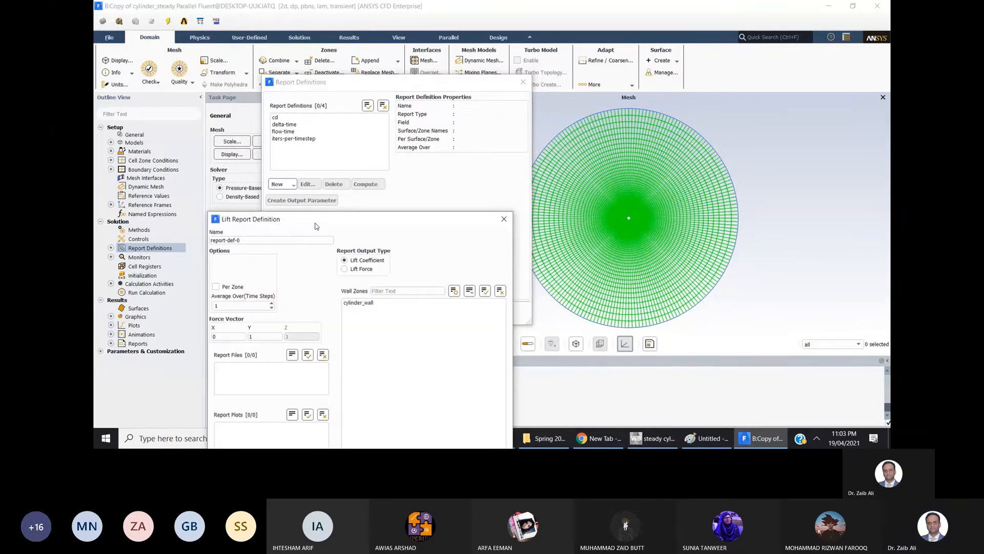
left_click_drag(317, 226, 274, 80)
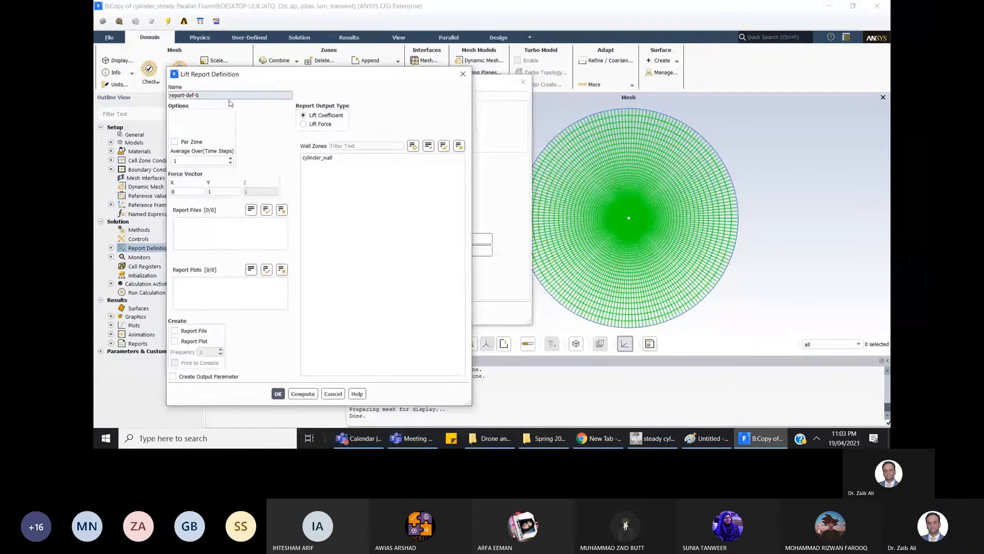
left_click_drag(216, 98, 170, 96)
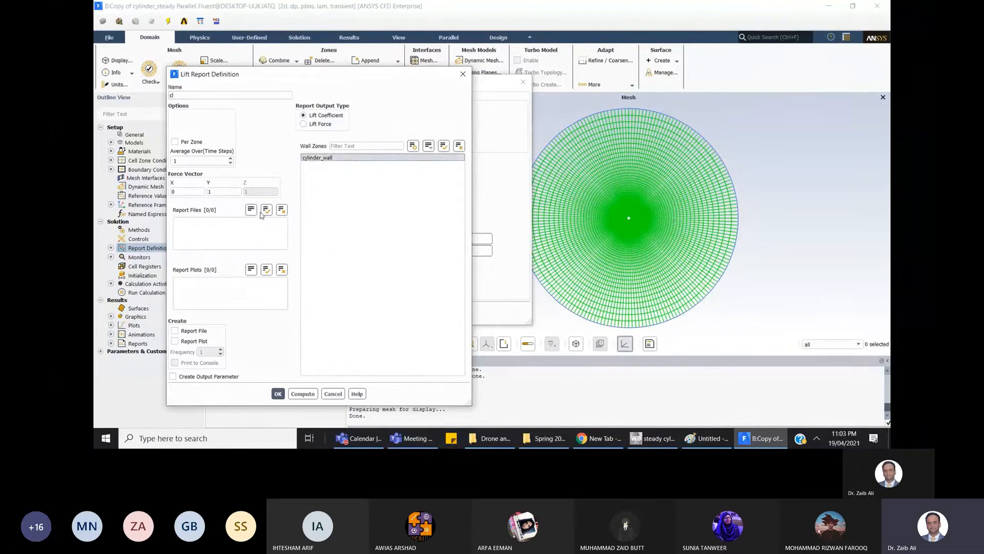
- Enable a report file, a report plot and console printing for the cl lift report
left_click(194, 330)
left_click(194, 341)
left_click(194, 362)
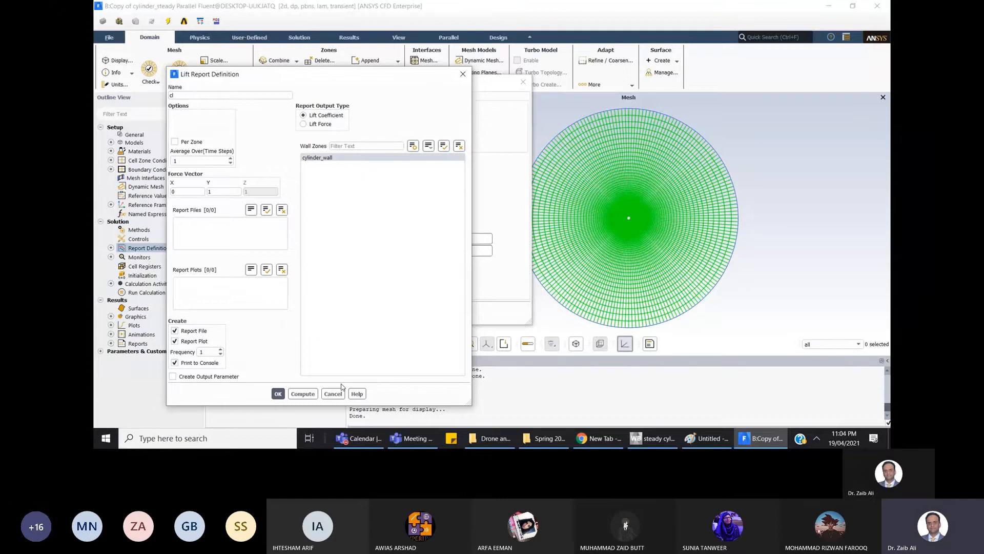
- Try to compute the lift coefficient and save the cl report definition
left_click(307, 394)
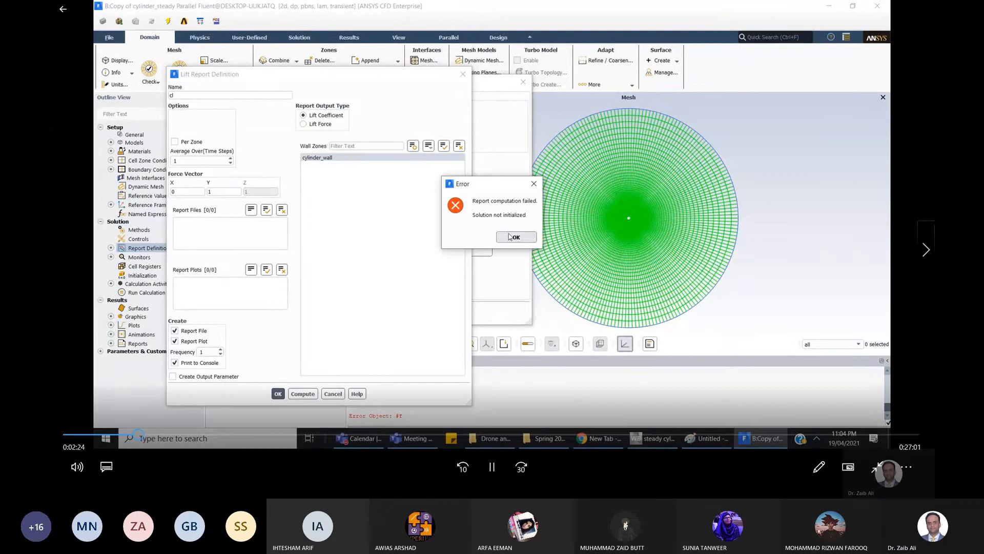
left_click(513, 236)
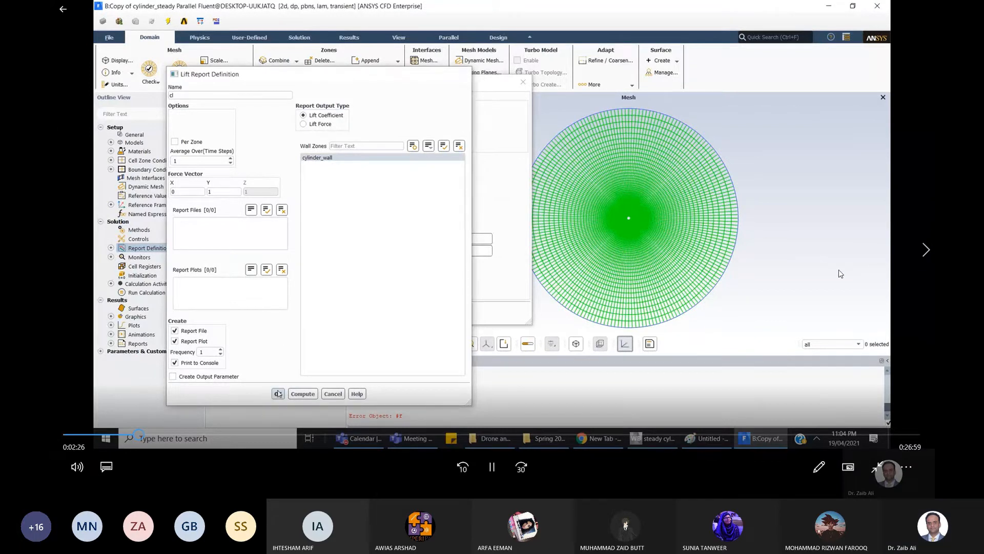
left_click(278, 394)
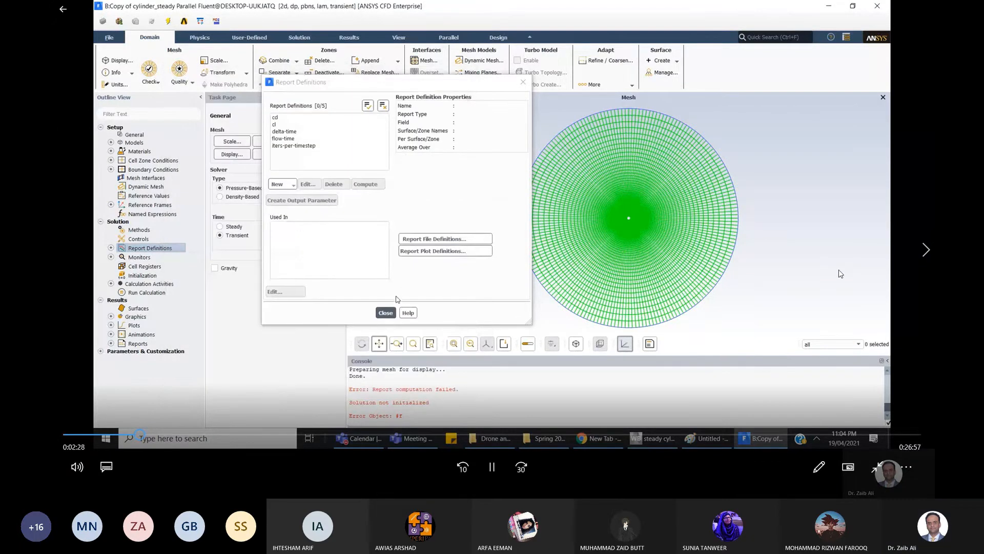
left_click(386, 312)
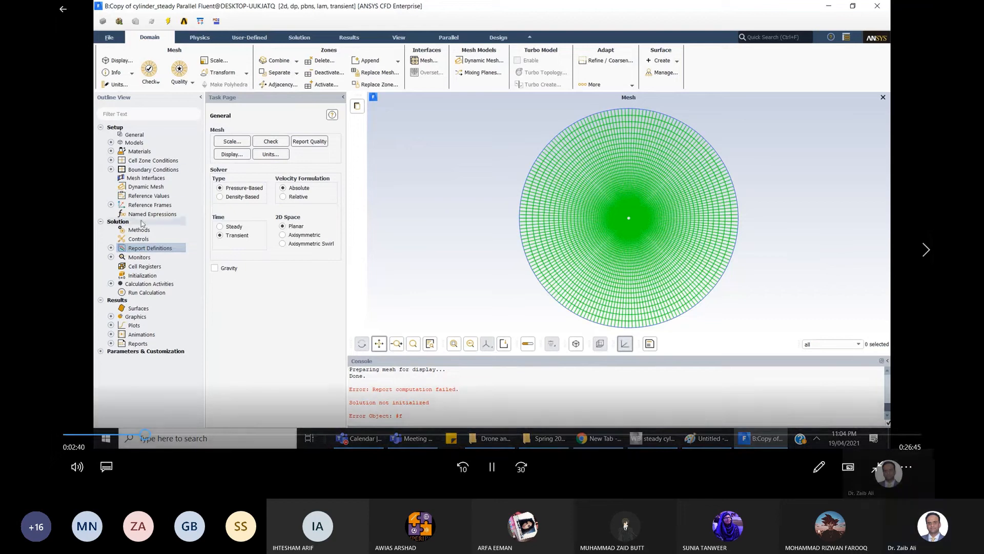
- Initialize the solution with standard initialization, computing the initial values from far_field_1
left_click(143, 277)
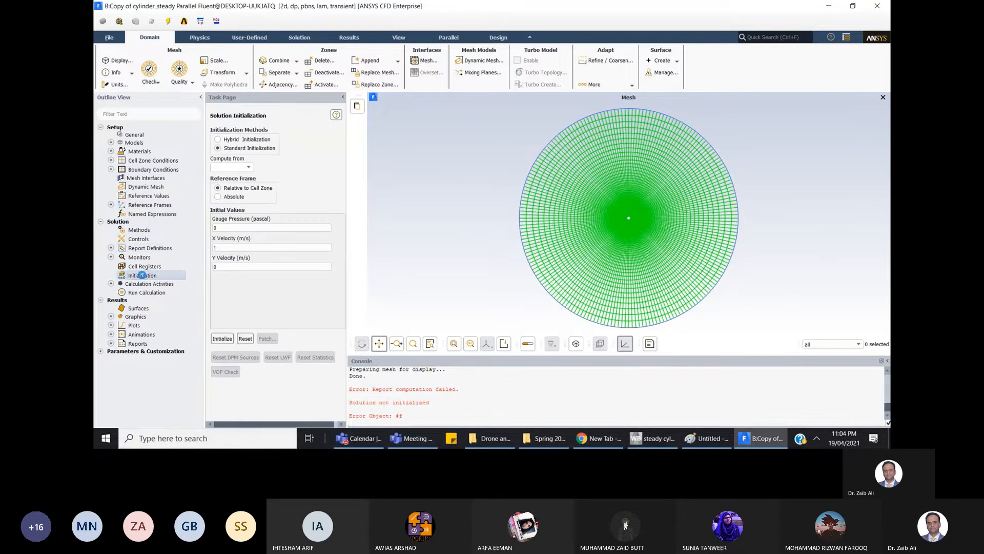
left_click(248, 168)
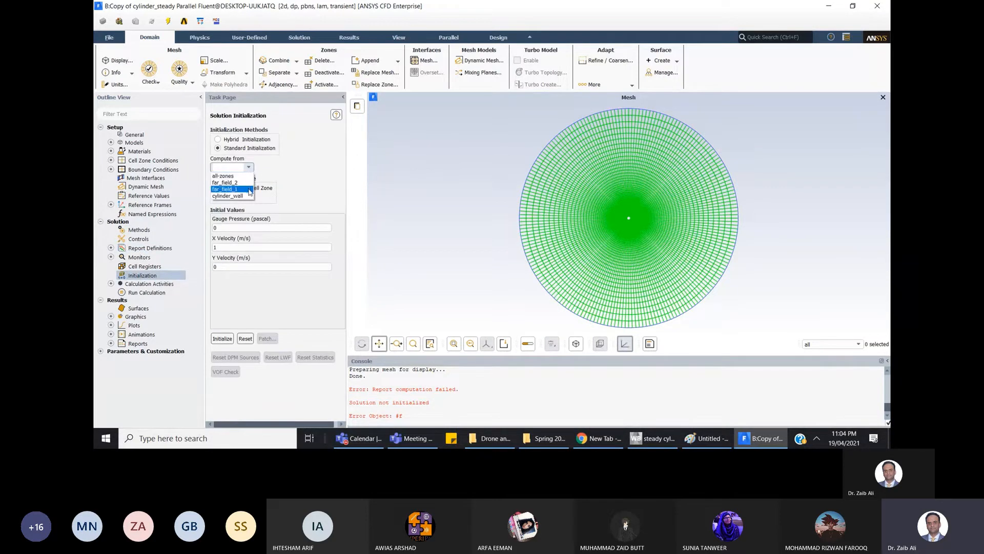
left_click(249, 189)
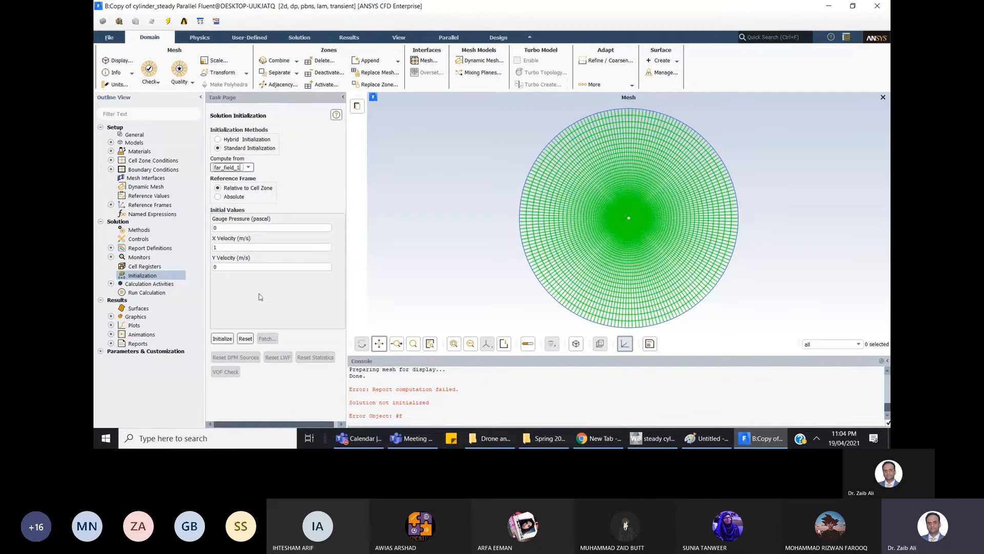
left_click(224, 338)
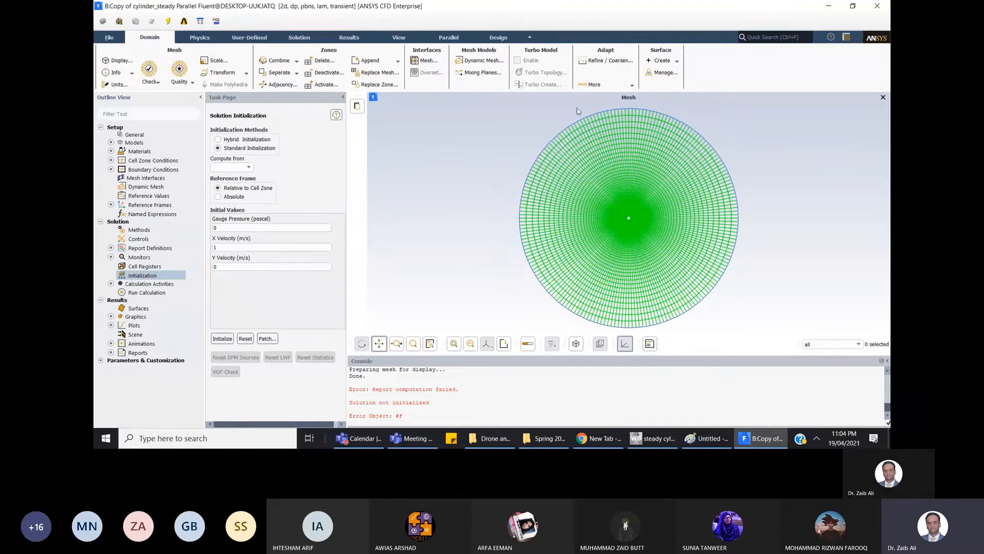
mouse_move(773, 222)
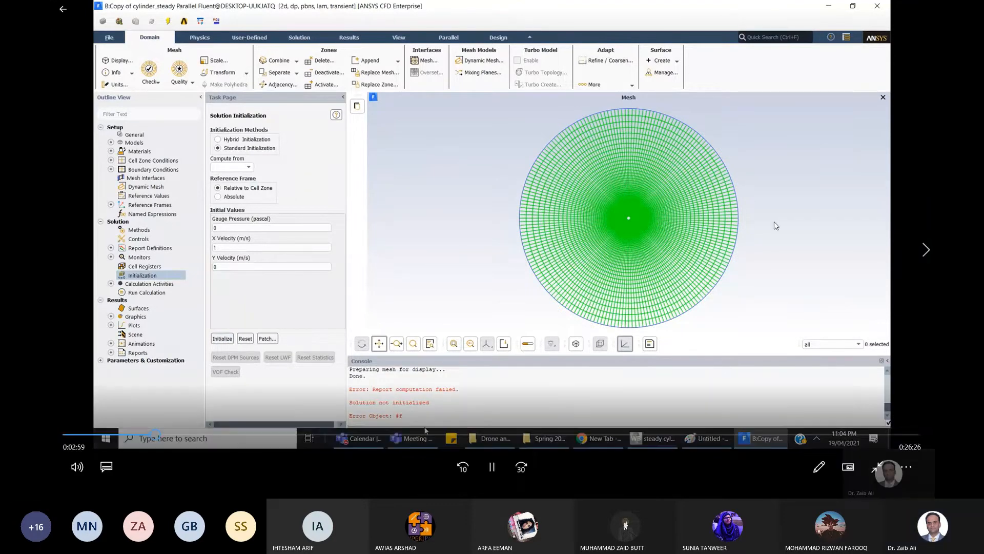
left_click(494, 467)
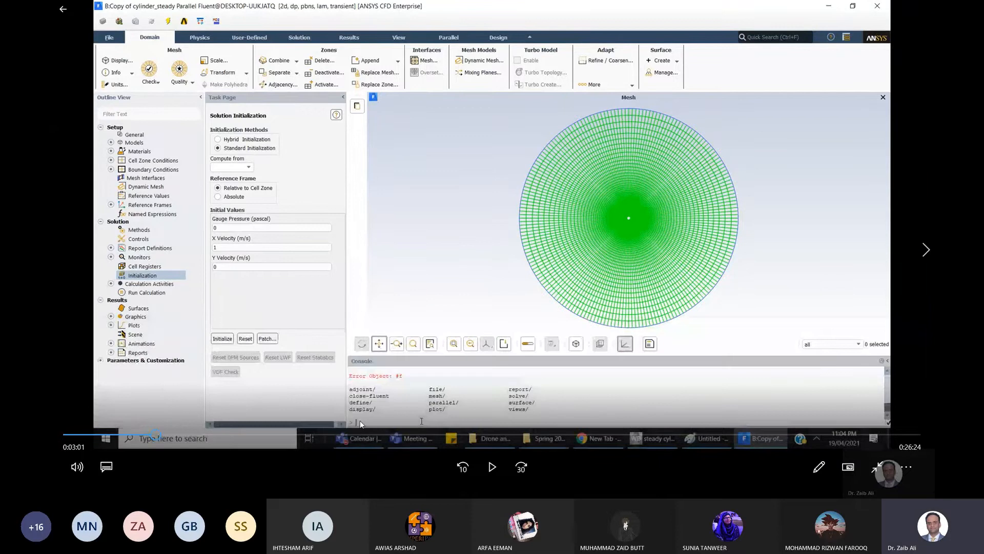
left_click(492, 467)
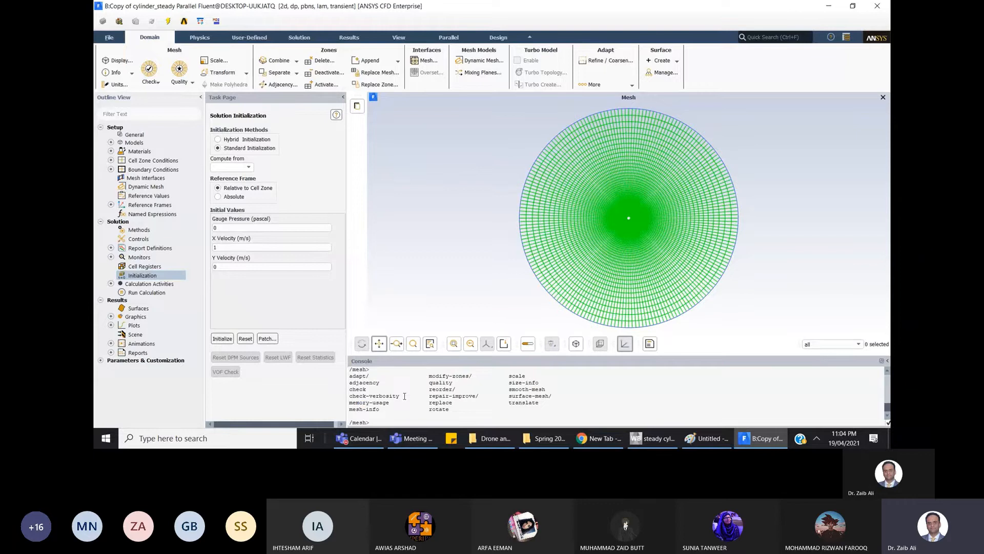
- Enter the adapt submenu of the console's mesh menu and run the command revert-to-R19.2-adaption-user-interface
type("adapt")
key("Return")
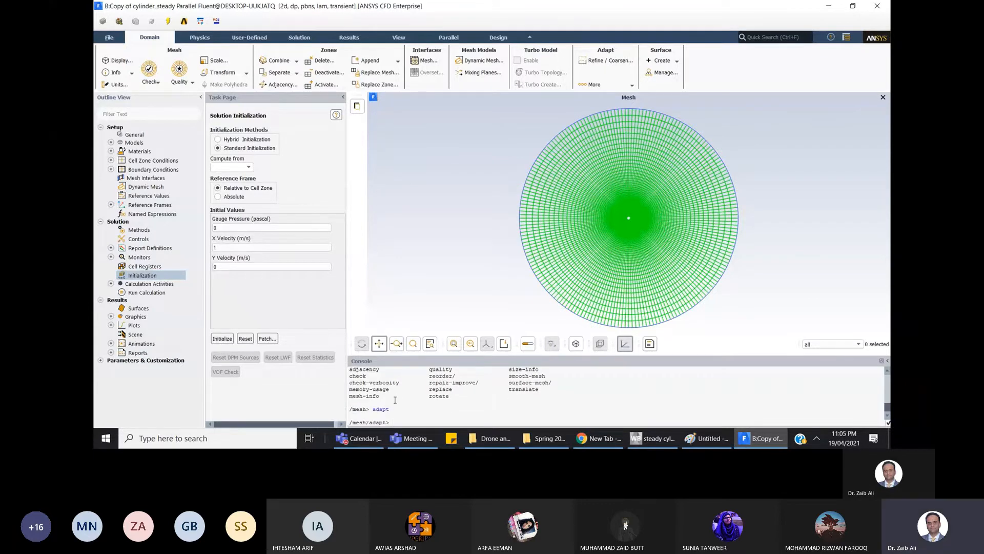
key("Return")
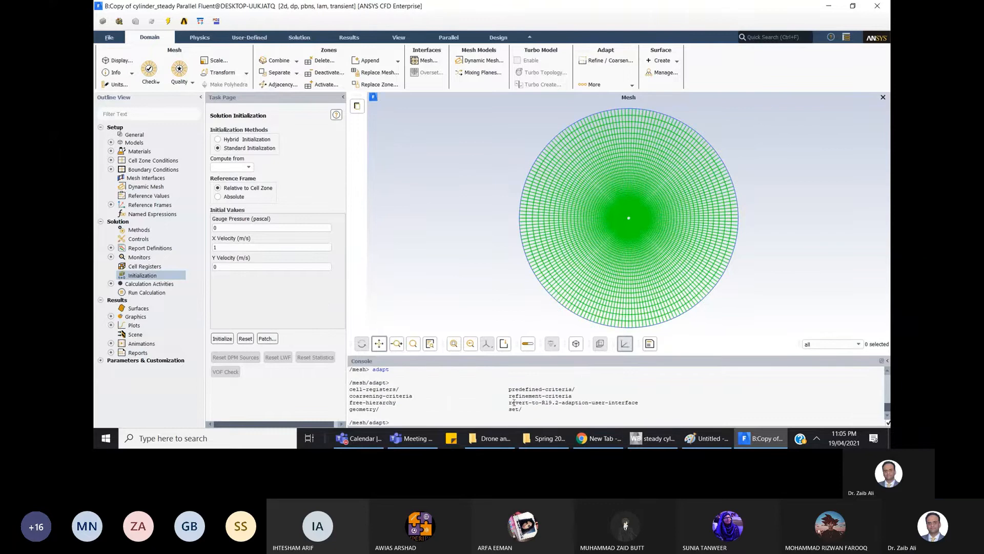
left_click_drag(511, 402, 639, 404)
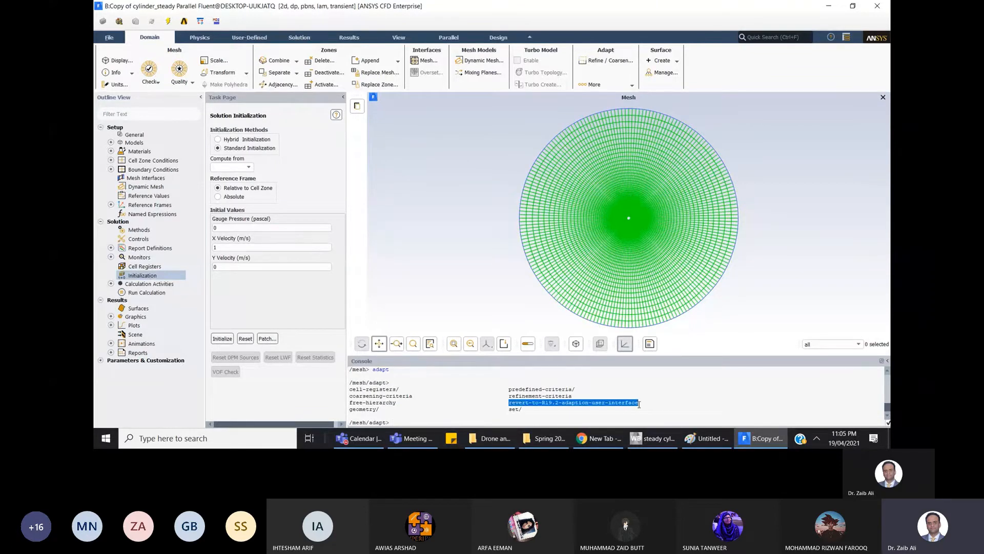
left_click(401, 420)
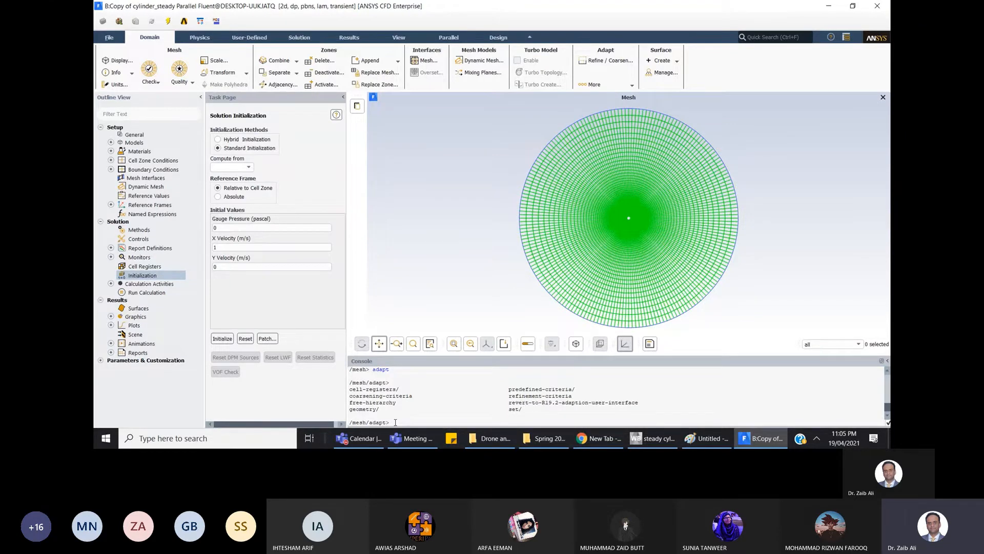
type("revert-to-R19.2-adaption-user-interface")
key("Return")
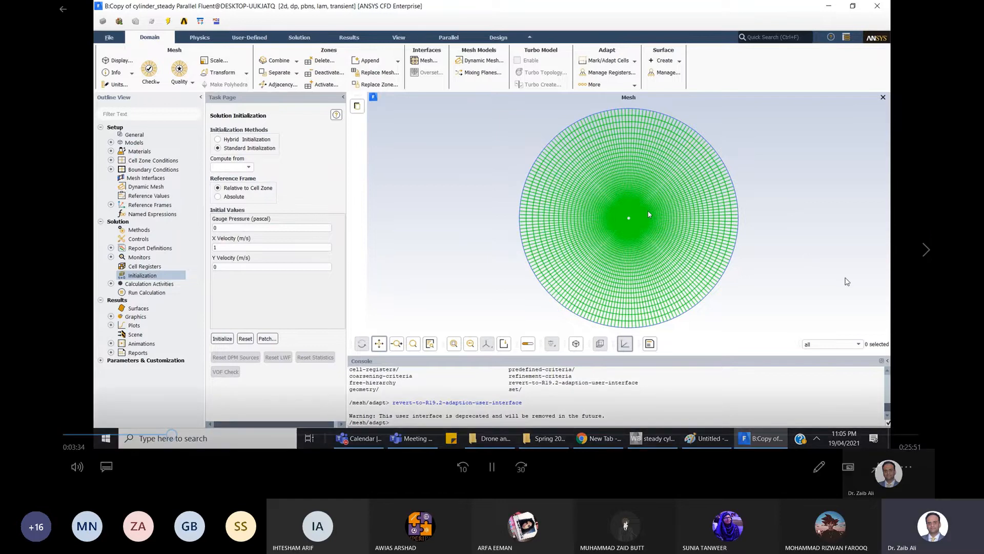
left_click(492, 467)
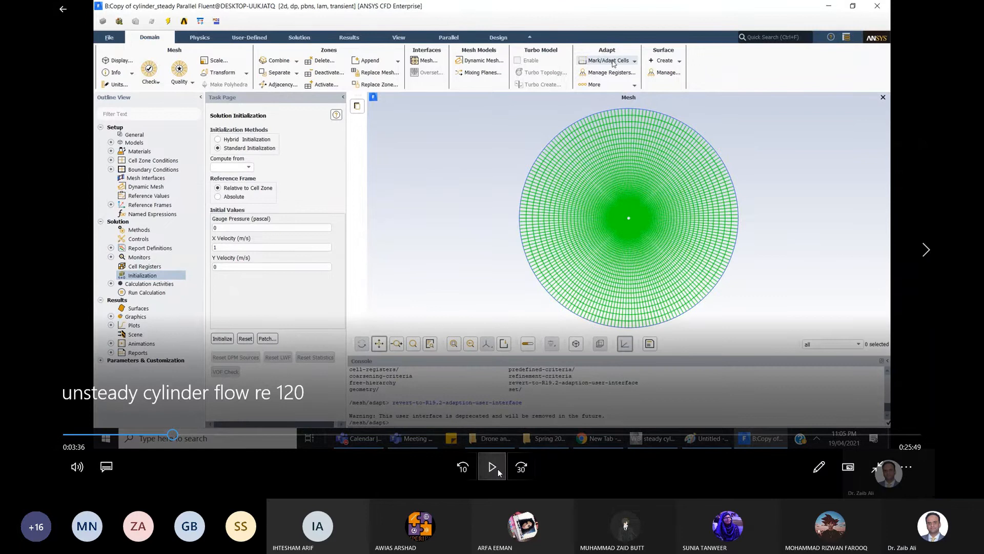
left_click(492, 467)
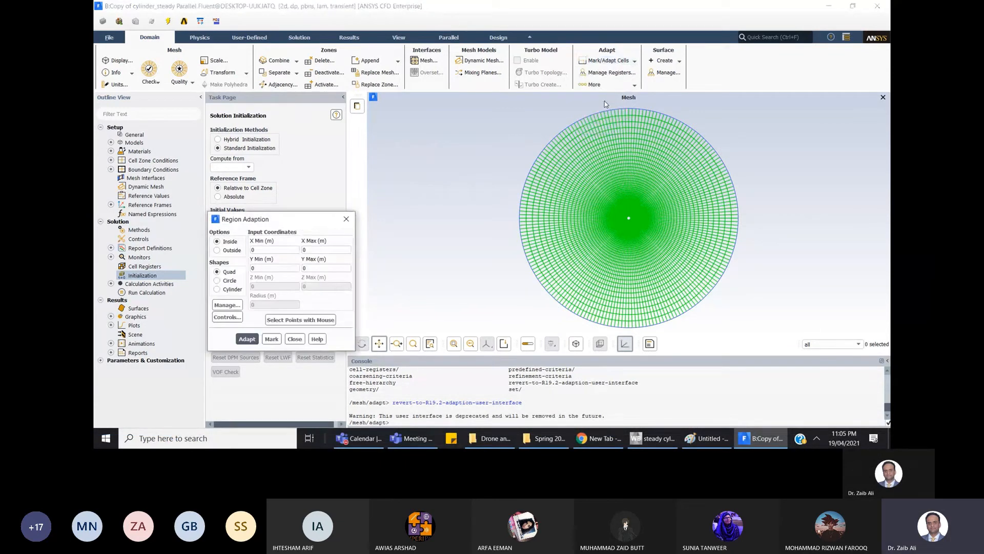
- Set the X extent of the quad adaption region from 0.5 to 32 m
left_click_drag(302, 222, 460, 183)
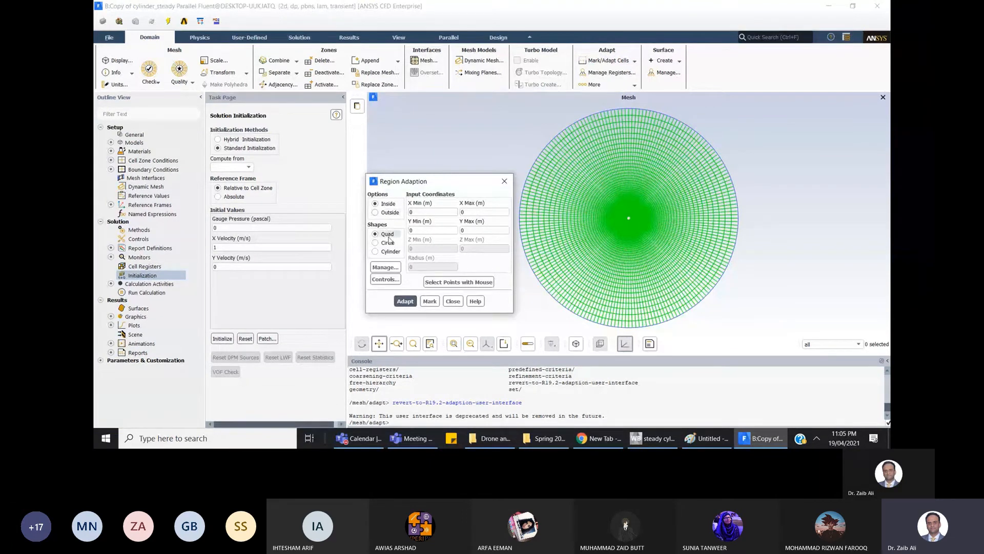
left_click(431, 211)
type(".5")
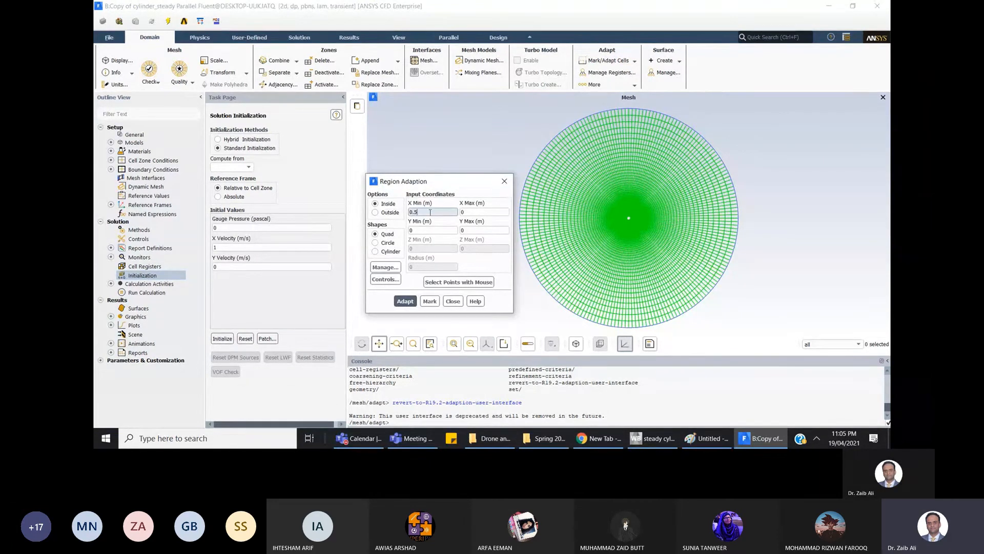
left_click(477, 214)
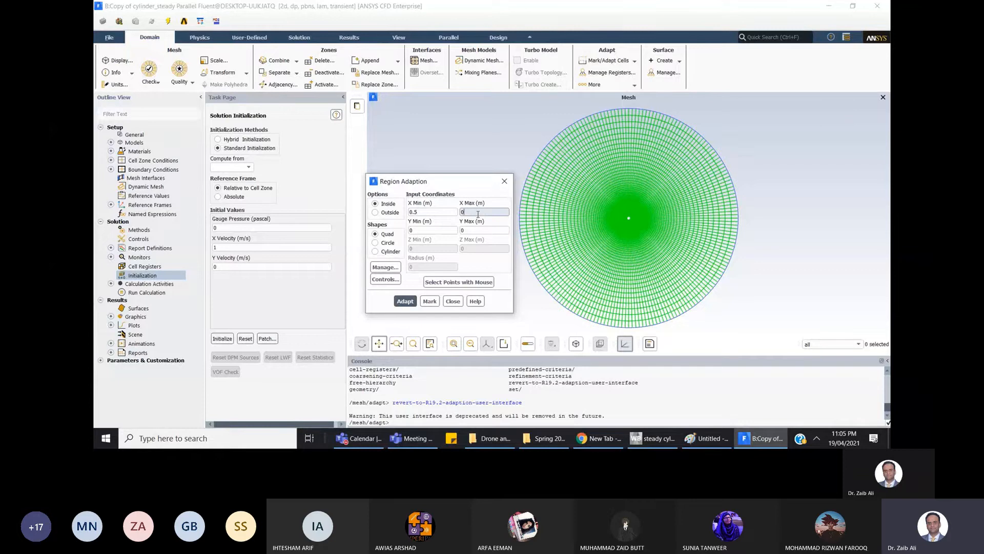
key("BackSpace")
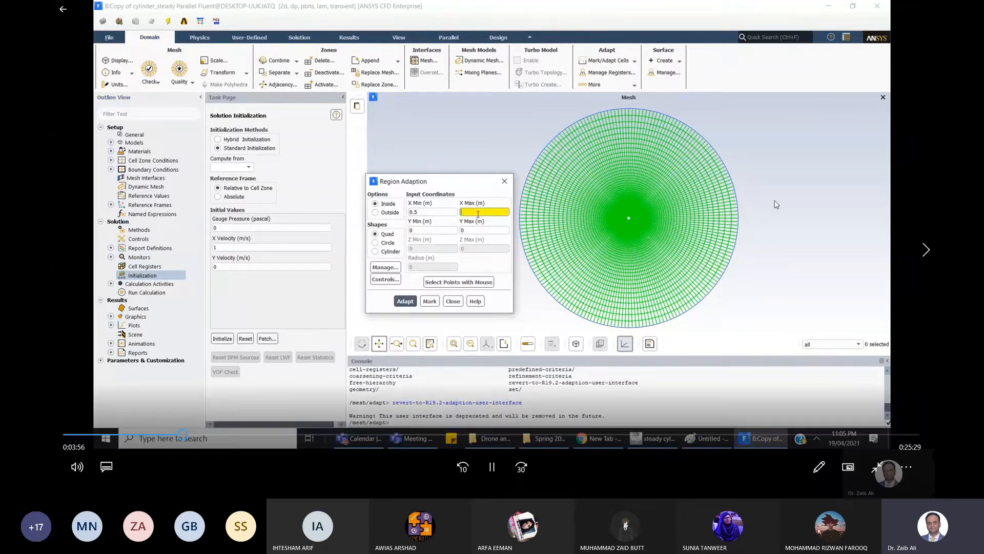
type("32")
- Set the adaption region's Y extent from -5 to 5 m and mark the cells inside it
left_click(445, 232)
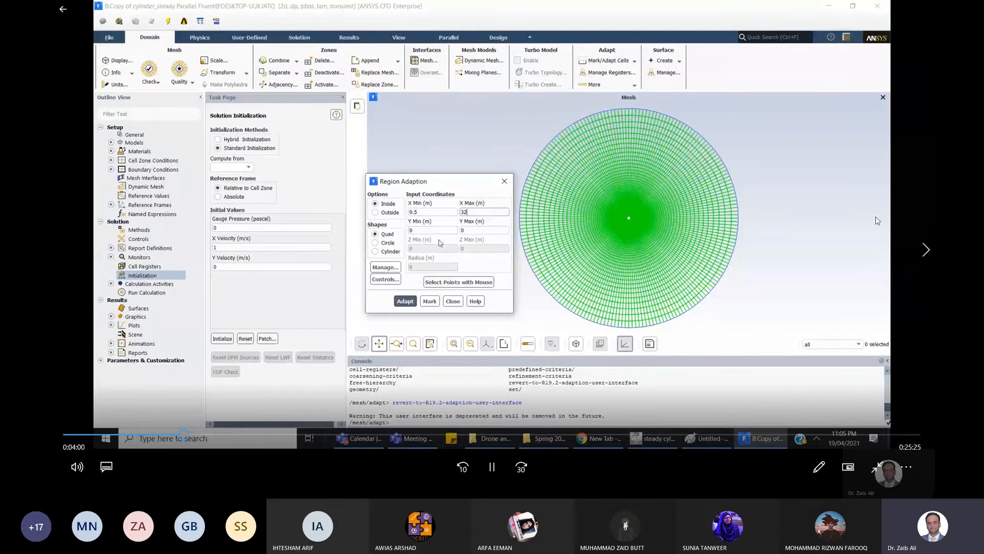
key("BackSpace")
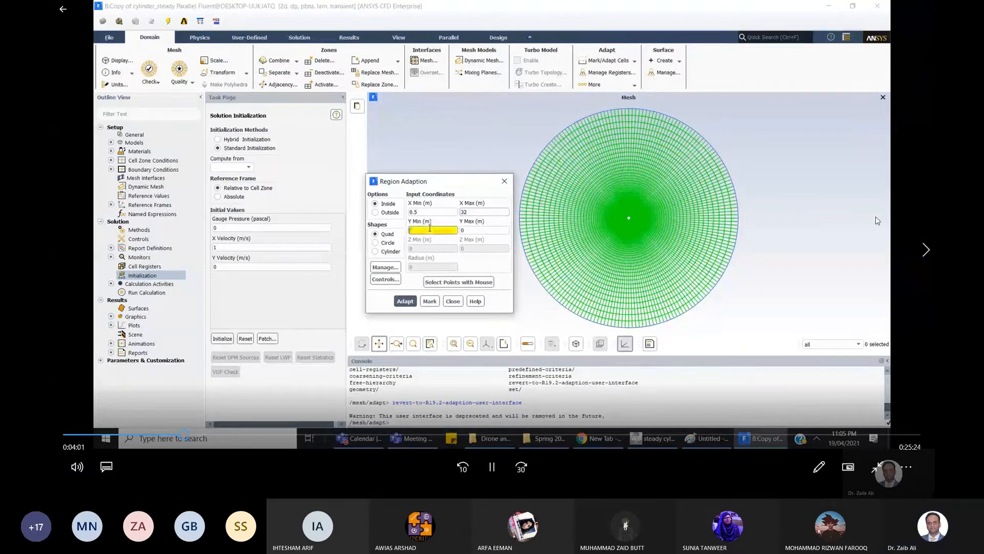
type("-5")
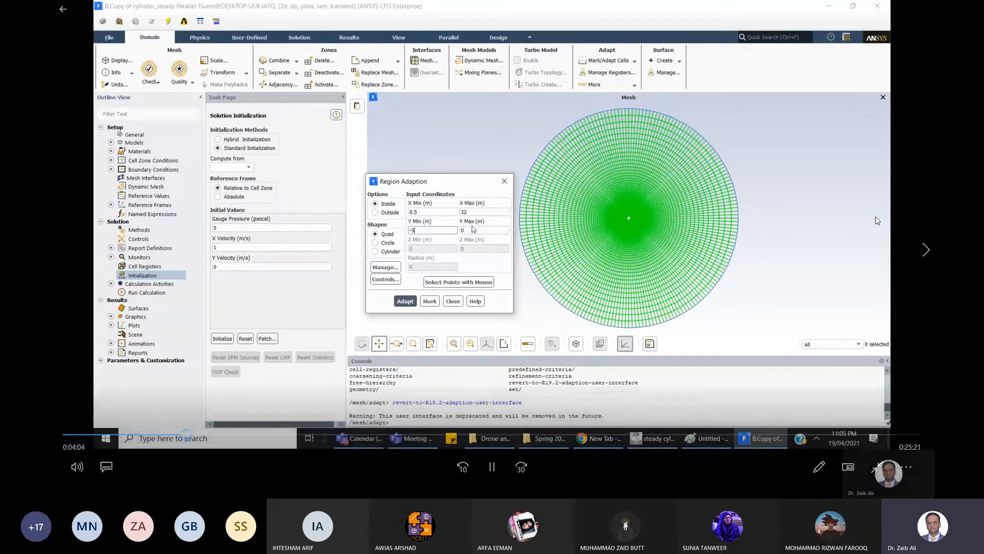
left_click(473, 229)
key("BackSpace")
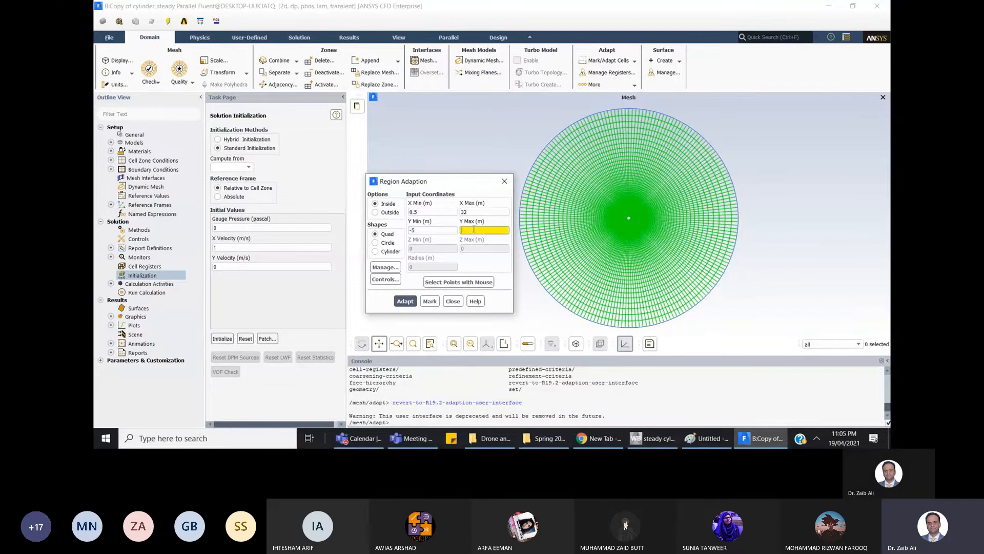
type("5")
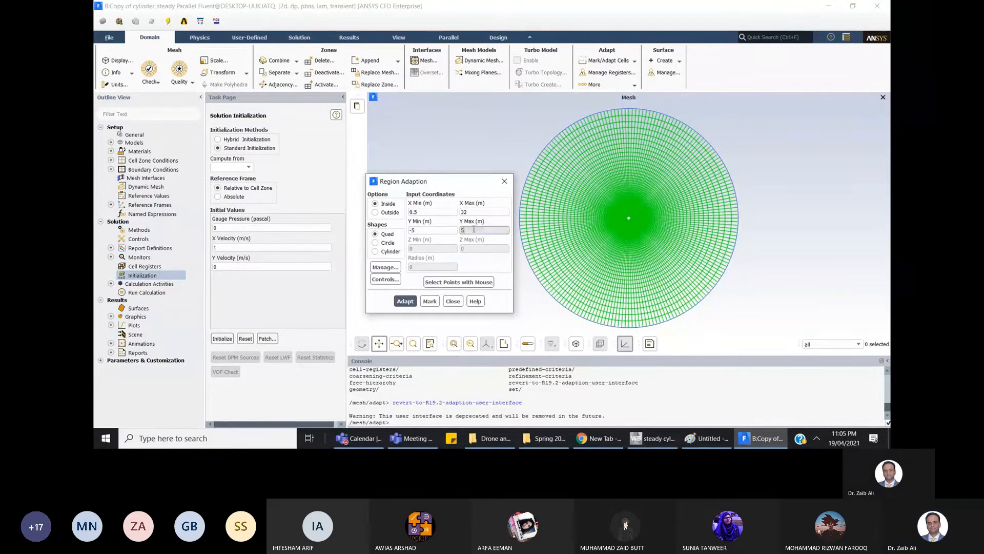
left_click(431, 303)
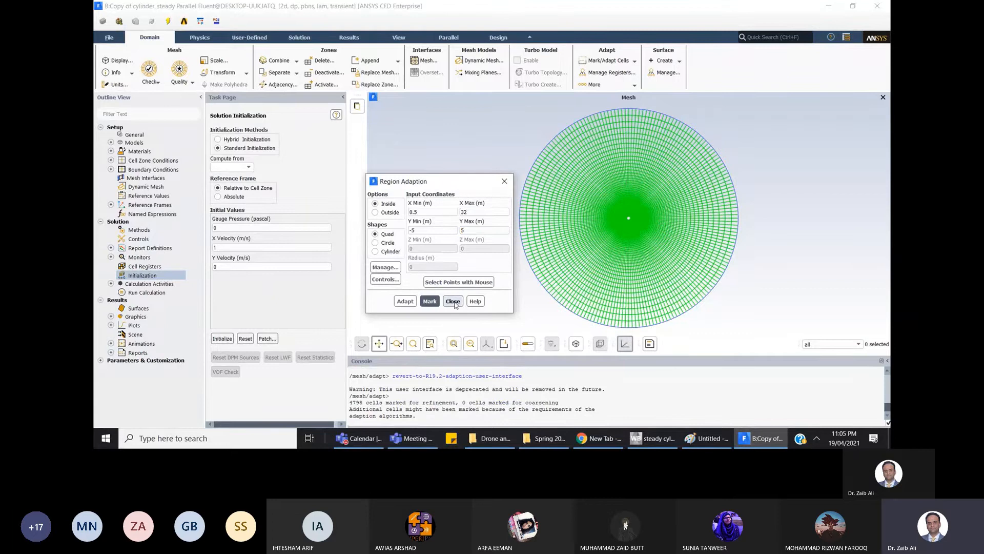
left_click(453, 303)
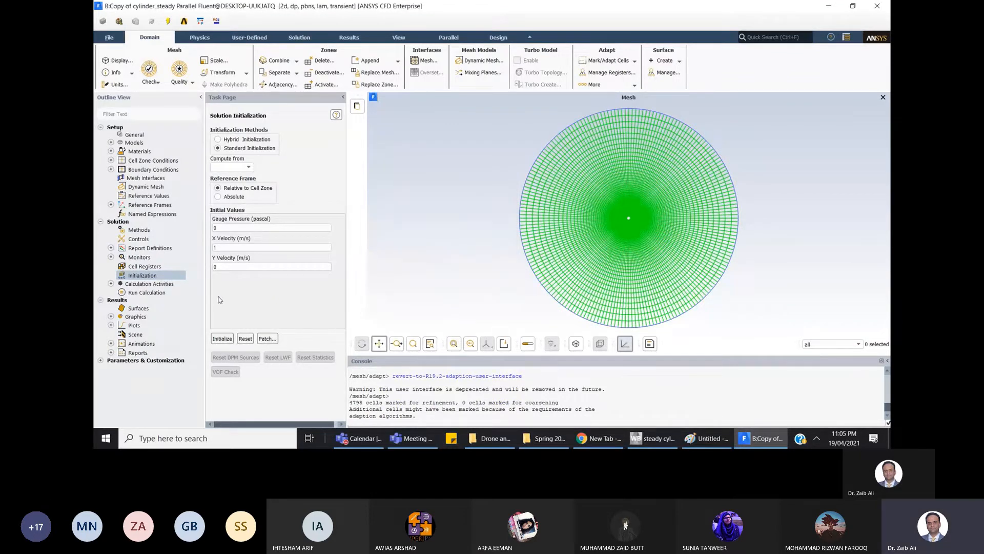
- Create and display a filled contour plot of Y Velocity over the flow domain
left_click(111, 316)
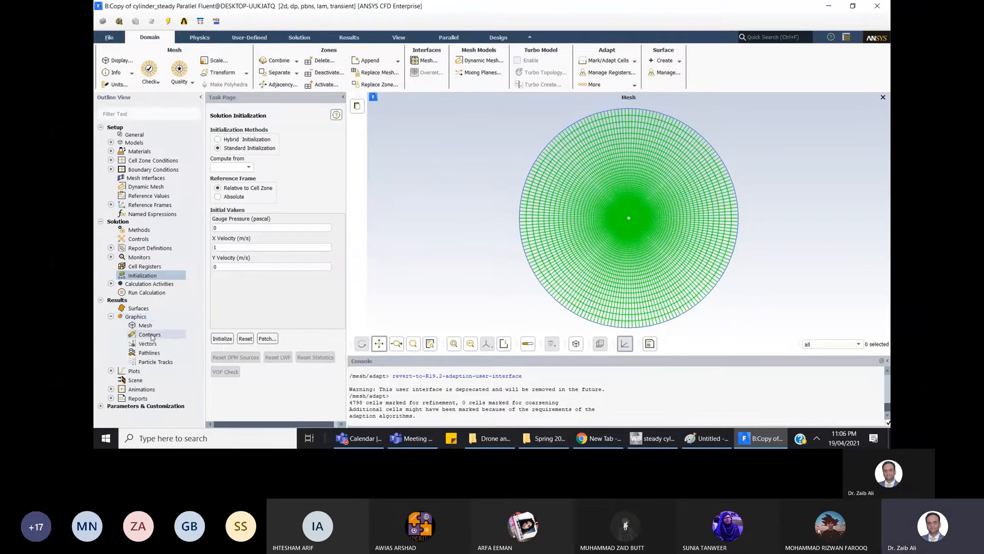
double_click(150, 335)
left_click(397, 139)
left_click(398, 160)
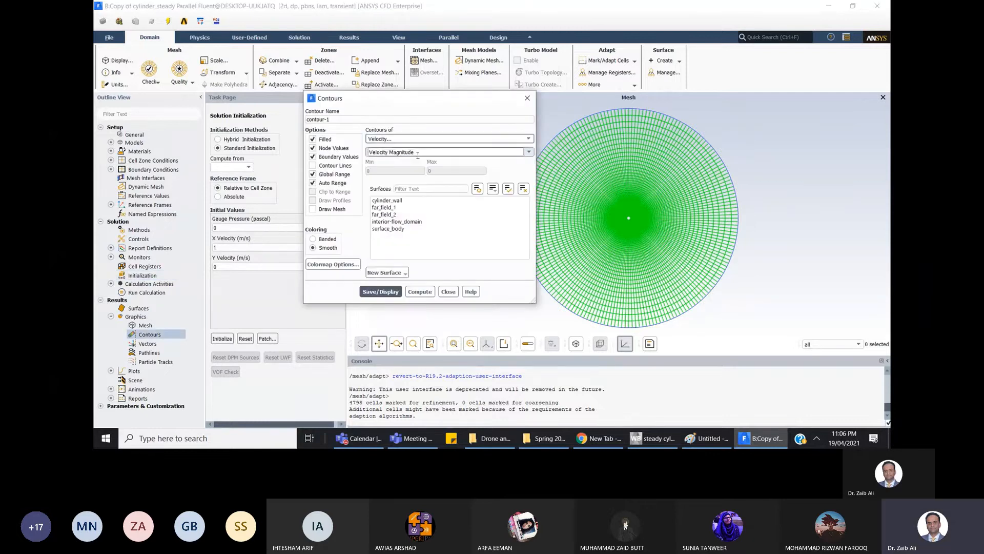
left_click(528, 152)
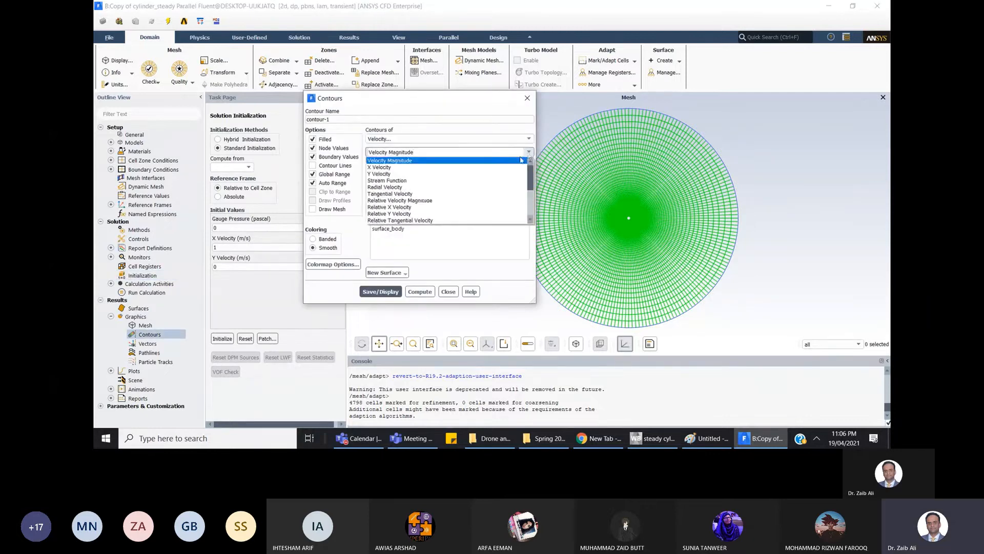
left_click(495, 175)
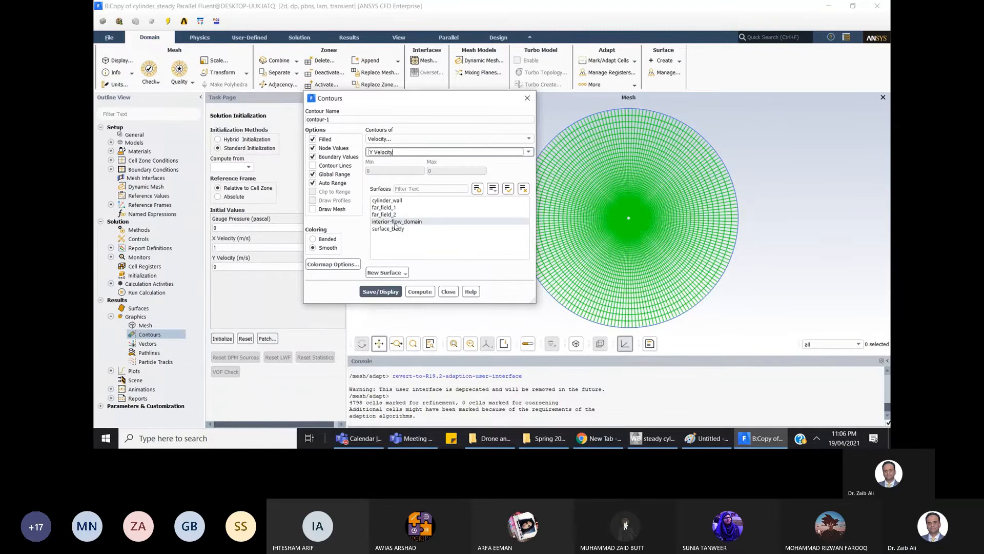
left_click(382, 292)
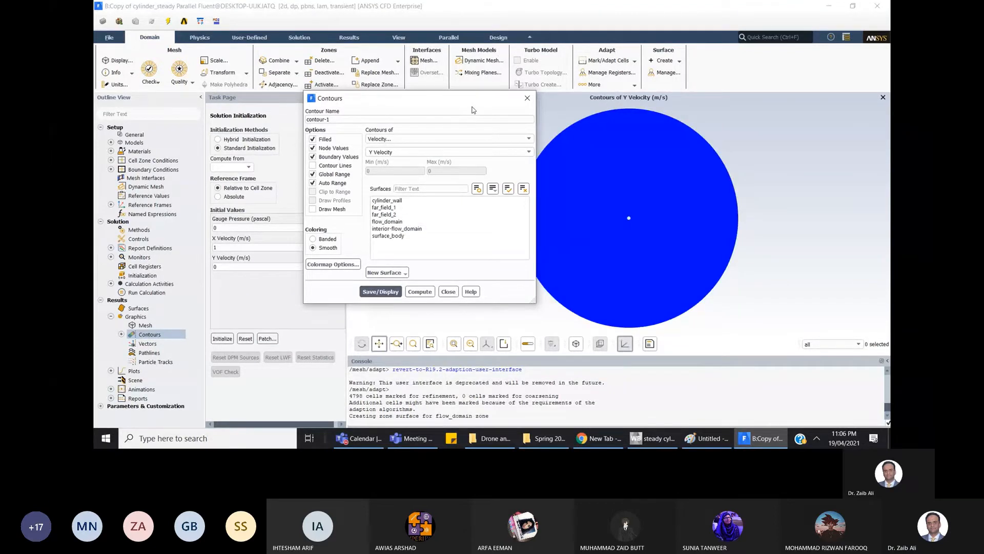
left_click_drag(472, 100, 390, 123)
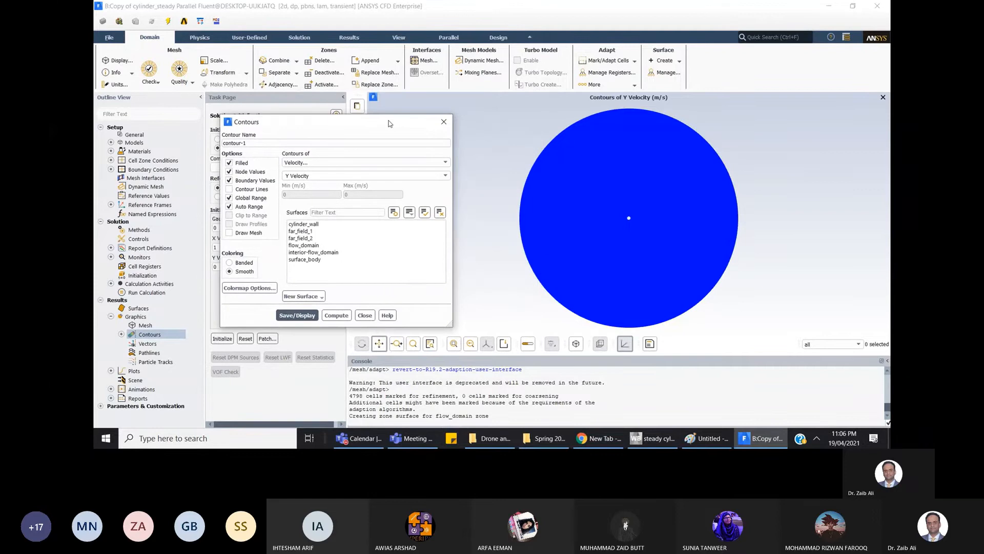
left_click(444, 122)
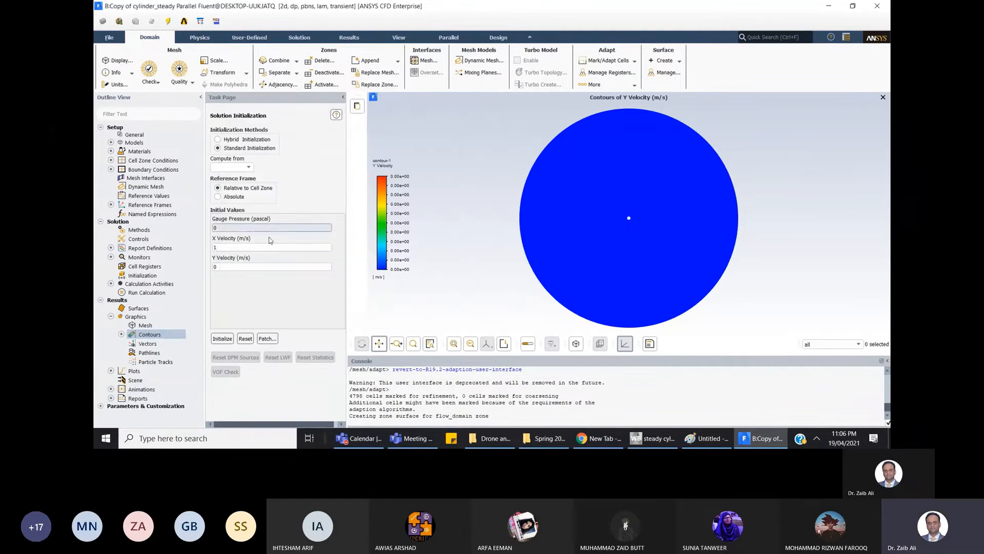
- Prepare a solution patch for the Y Velocity variable with a value of 0.2 m/s
left_click(266, 339)
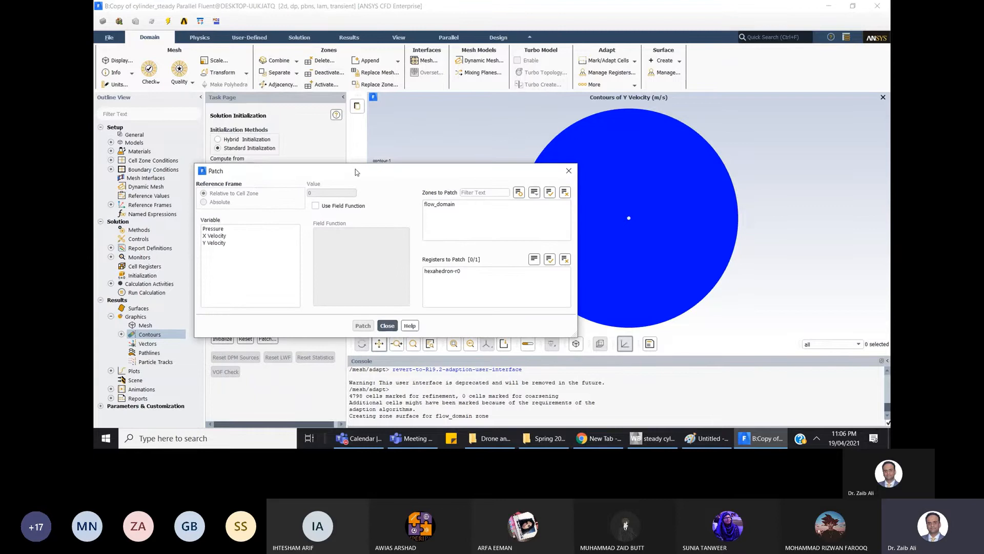
left_click_drag(356, 172, 344, 140)
left_click(202, 210)
left_click(310, 162)
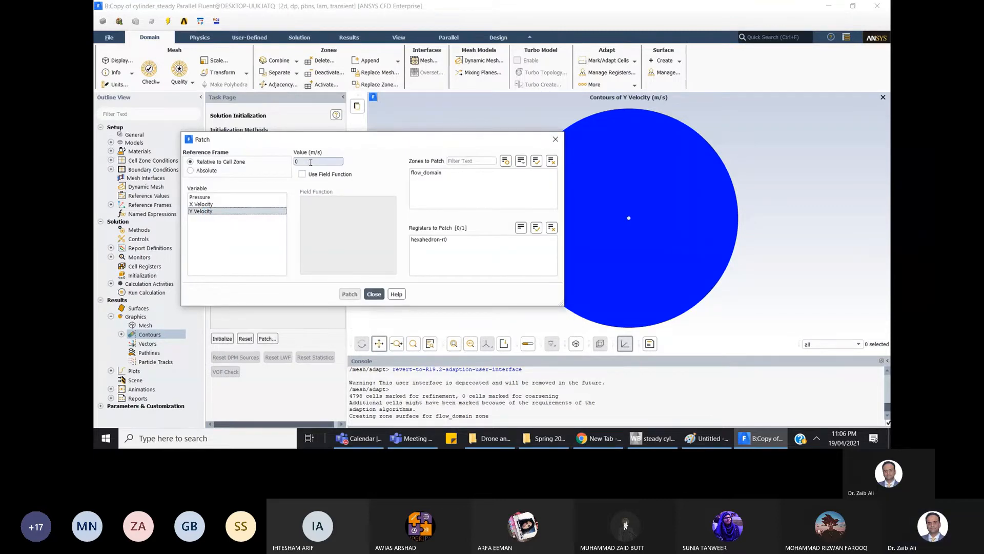
mouse_move(496, 471)
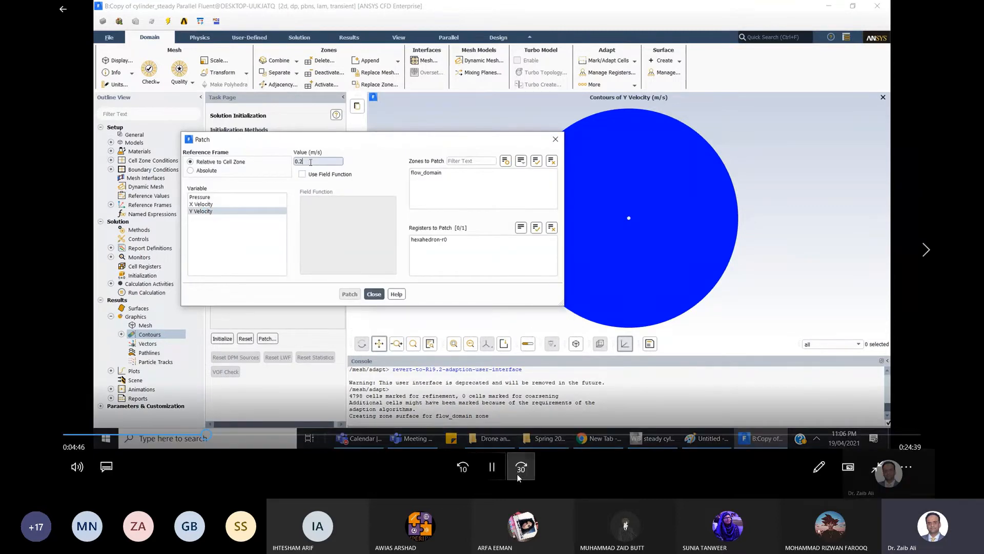
type(".2")
left_click(492, 468)
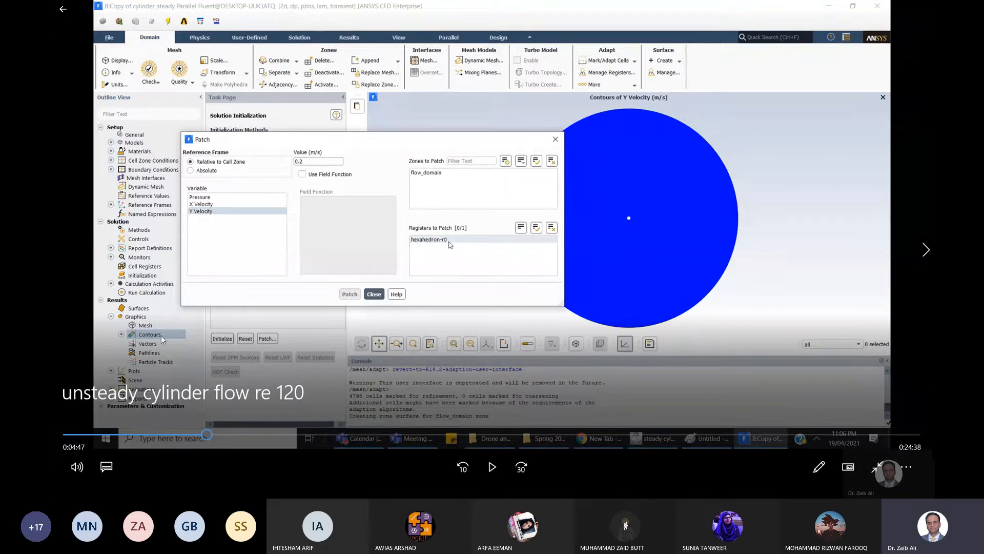
left_click(463, 467)
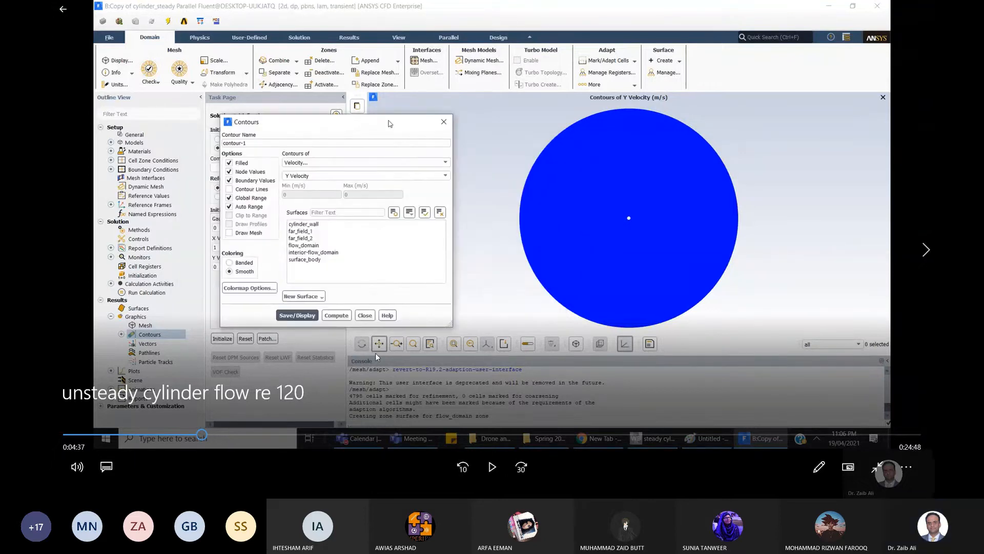
left_click(493, 467)
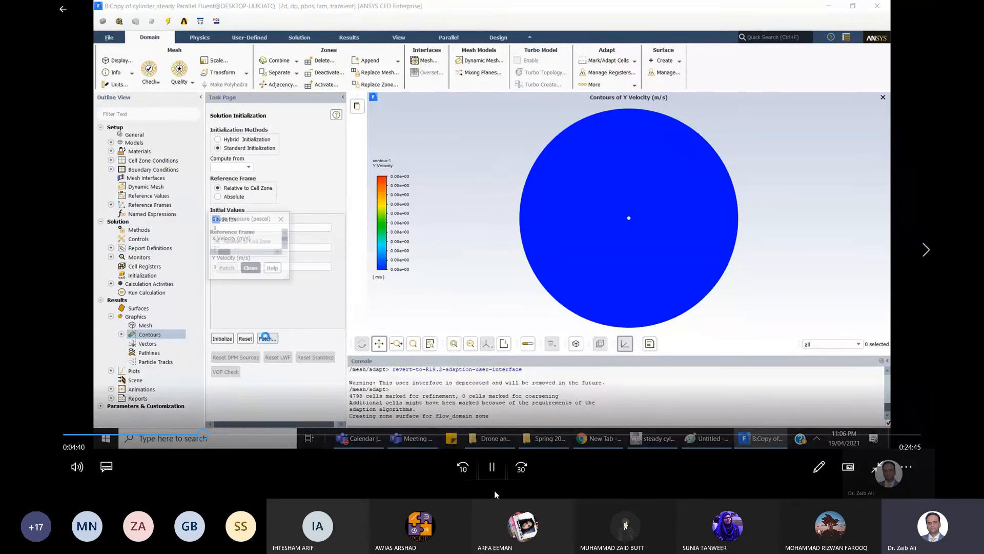
left_click(490, 475)
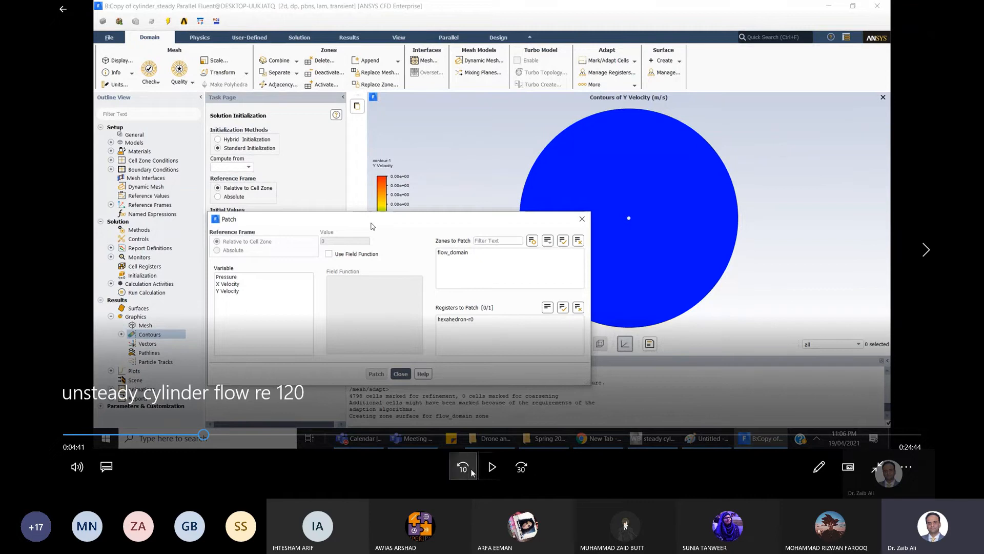
left_click(474, 472)
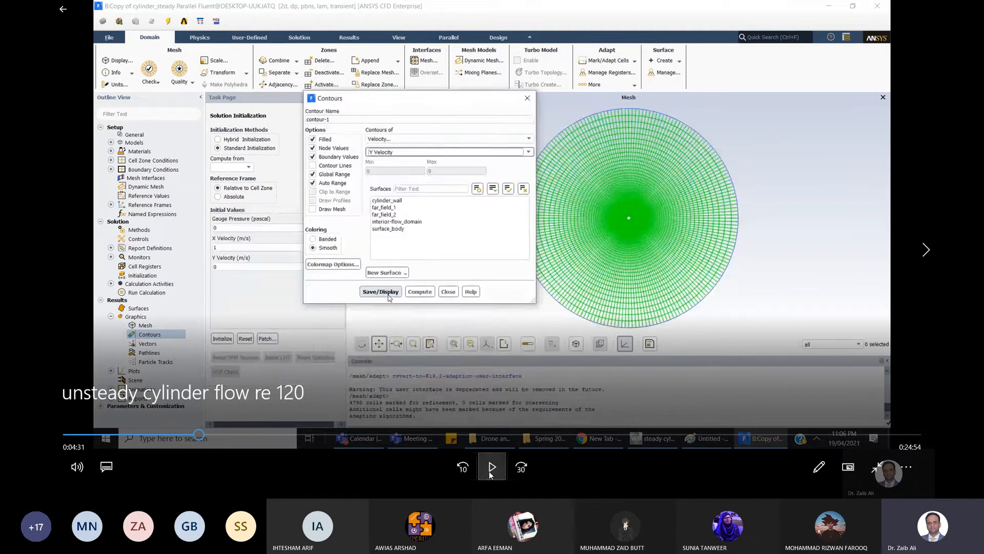
- Patch the Y velocity of 0.2 m/s onto the hexahedron-r0 register and display new Y Velocity contours
left_click(266, 348)
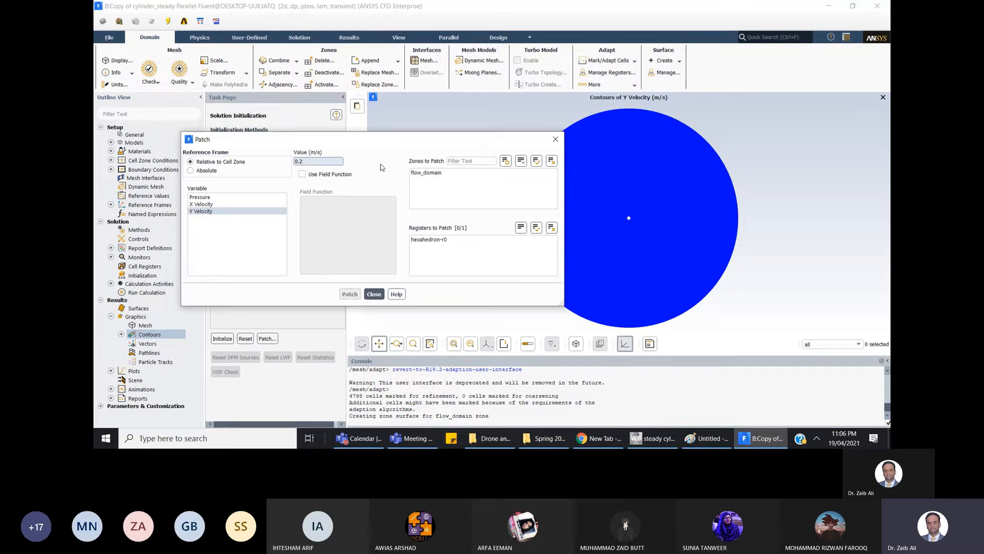
mouse_move(361, 318)
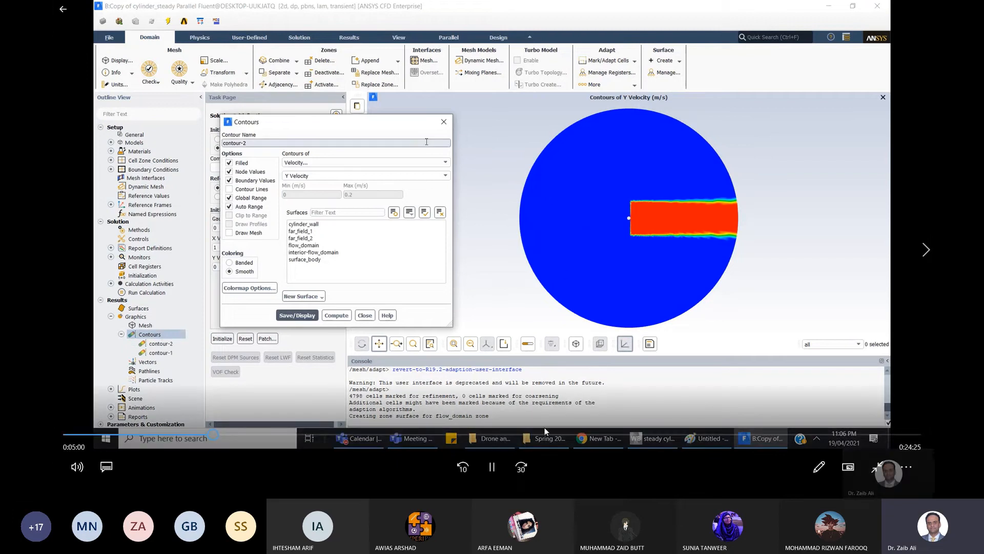
left_click(493, 470)
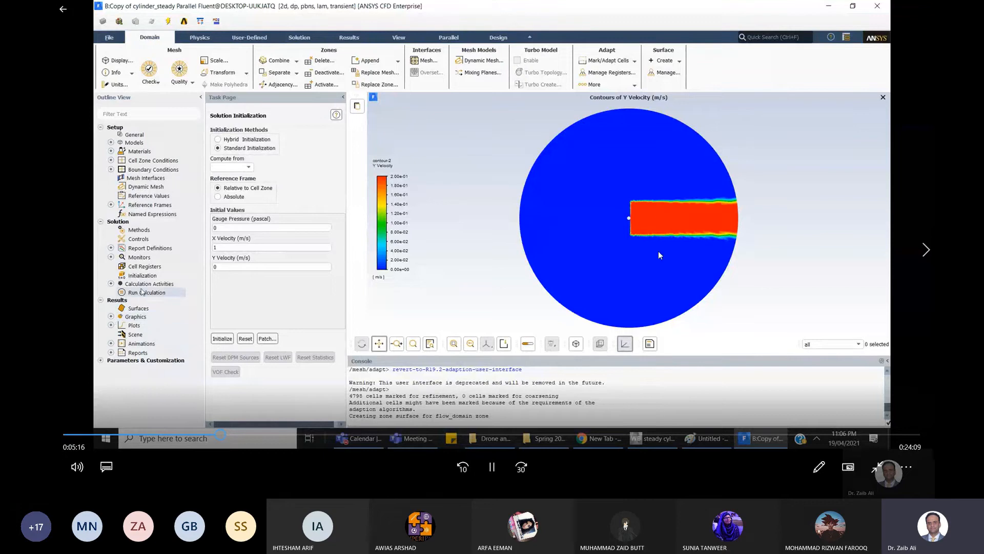
left_click(494, 466)
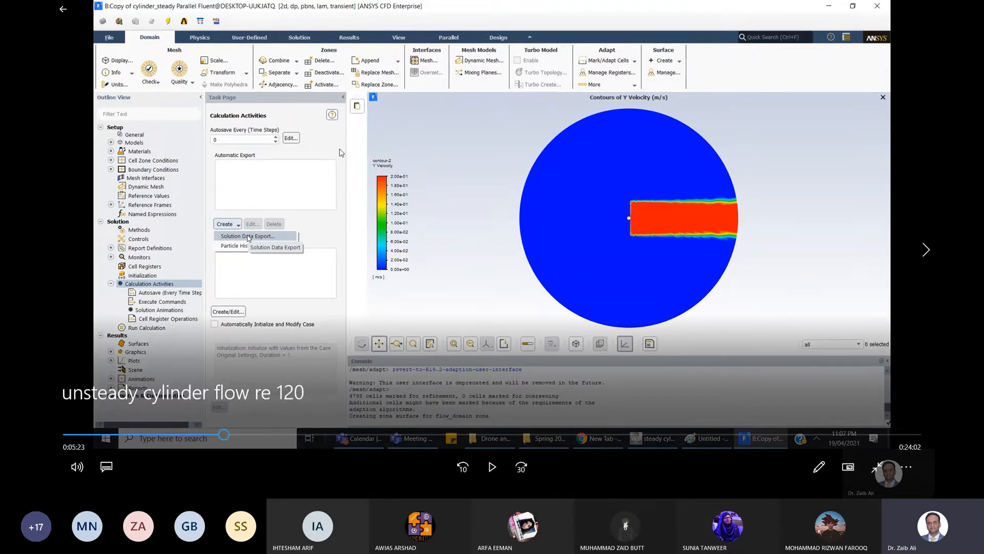
left_click(492, 467)
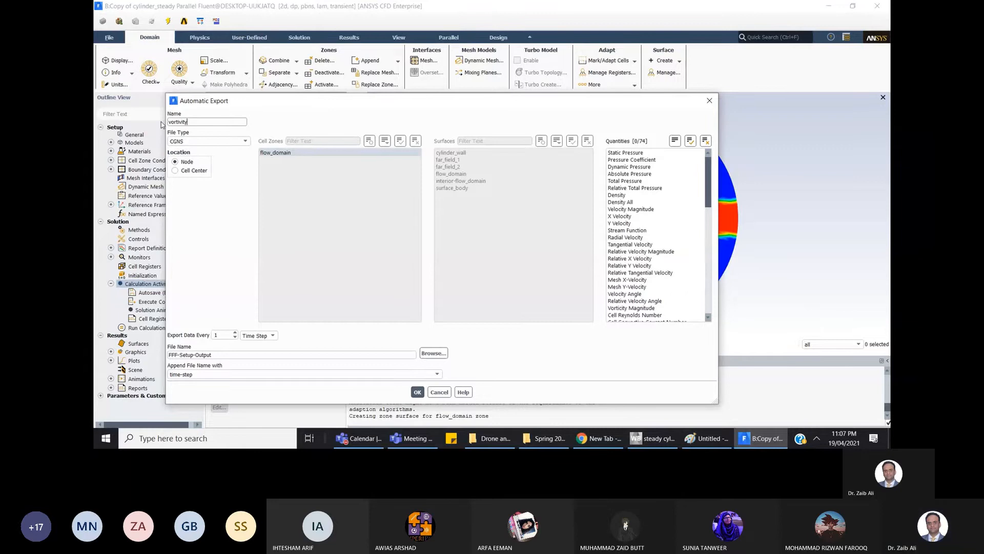
- Correct the name of the automatic solution data export to vorticity
key("BackSpace")
key("BackSpace")
key("BackSpace")
key("BackSpace")
type("city")
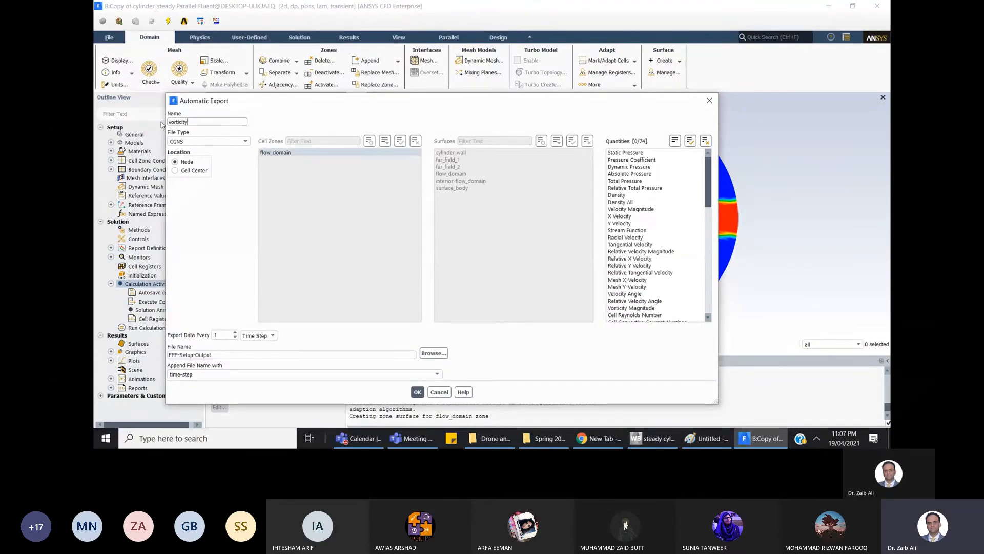
- Set the export's file type to CDAT for CFD-Post & EnSight and select Vorticity Magnitude as the exported quantity
left_click(243, 142)
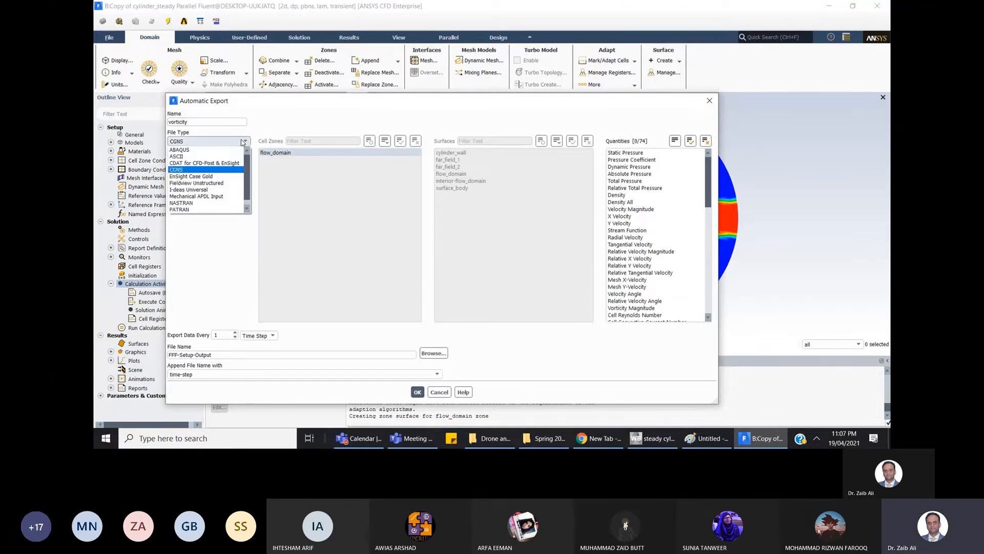
left_click(226, 163)
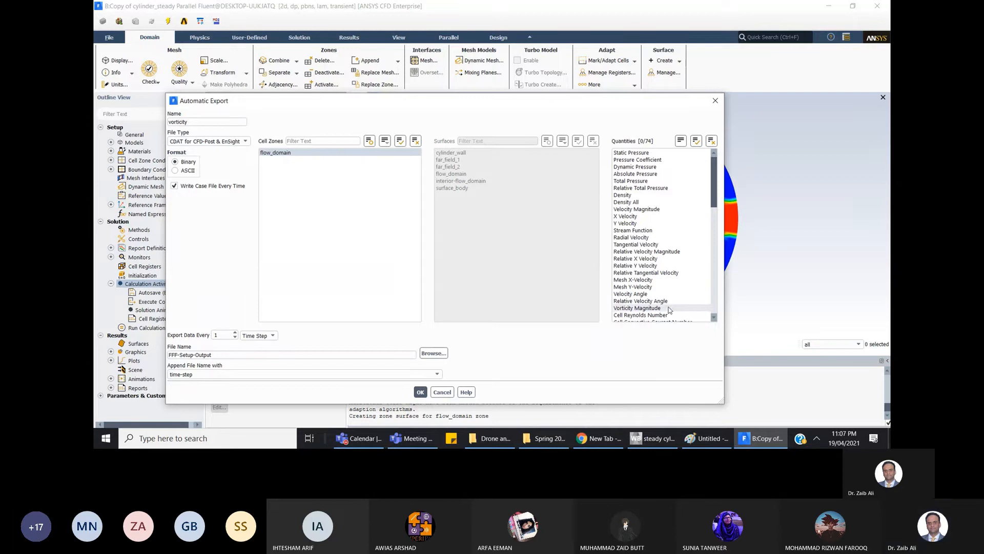
left_click(637, 308)
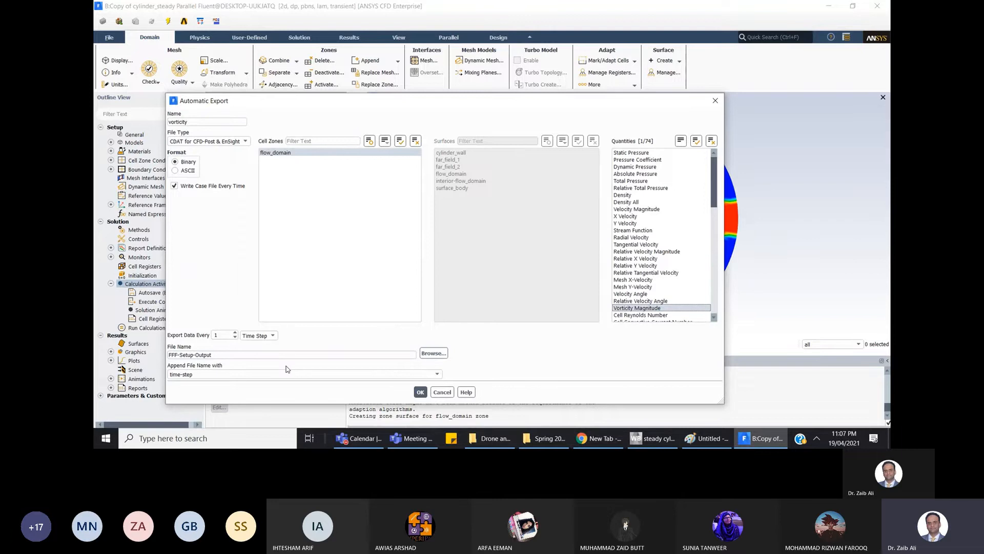
- Rename the automatic export's output file as vorticity_soluntion_outpput
left_click(309, 354)
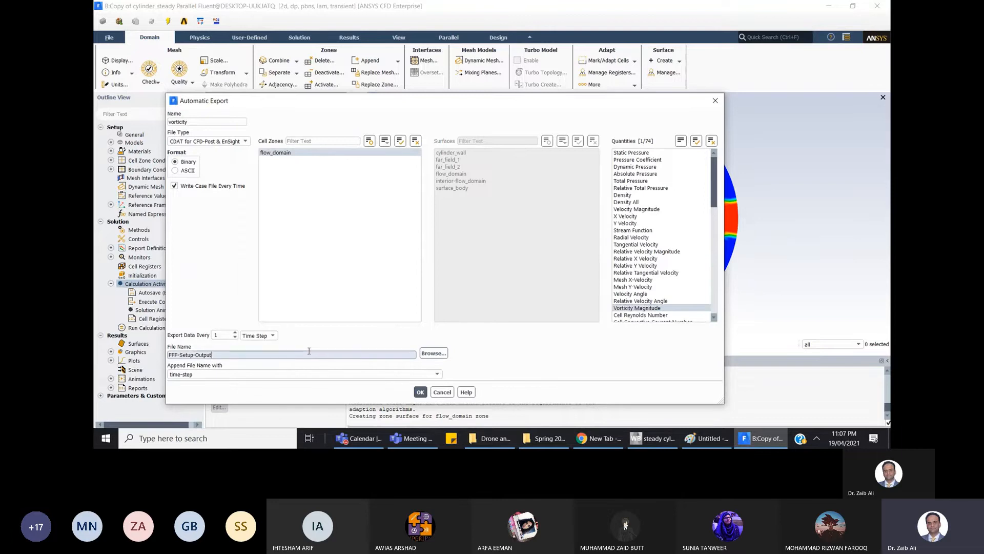
key("BackSpace")
key("BackSpace")
key("BackSpace")
key("BackSpace")
key("BackSpace")
key("BackSpace")
key("BackSpace")
key("BackSpace")
key("BackSpace")
key("BackSpace")
key("BackSpace")
key("BackSpace")
key("BackSpace")
key("BackSpace")
key("BackSpace")
type("vorticity_soluntion_outpou")
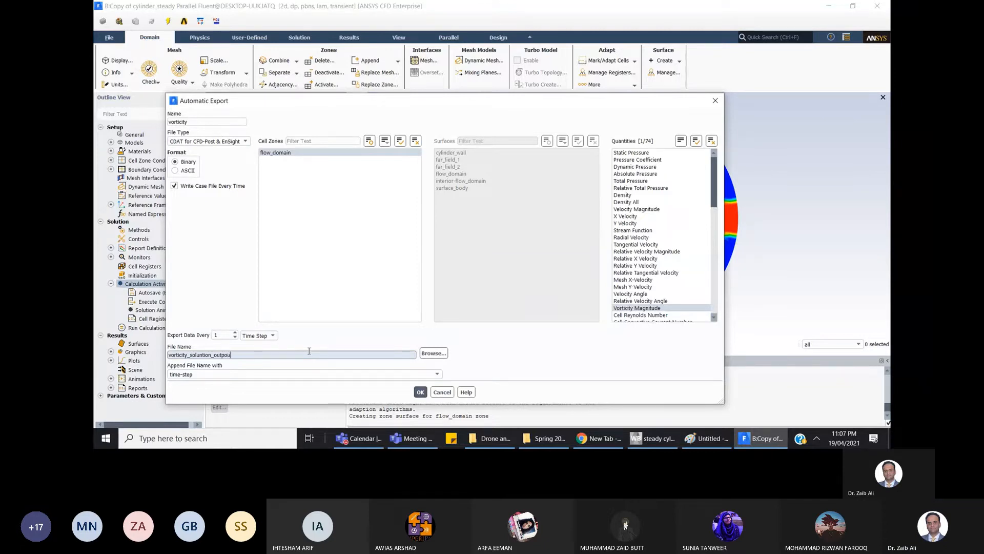
key("BackSpace")
key("BackSpace")
type("put")
- Browse the user's home folder for a location to save the automatic export file
left_click(426, 353)
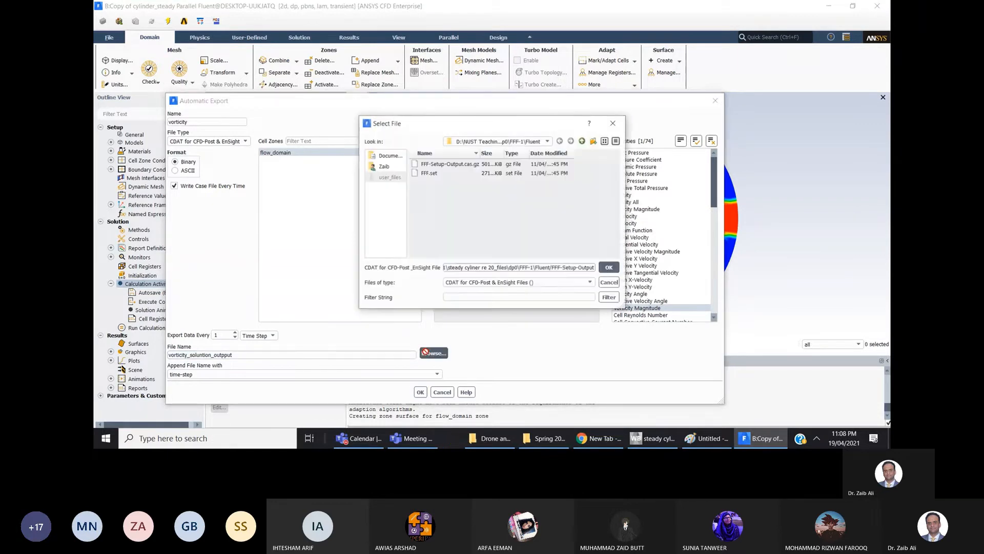
left_click(384, 167)
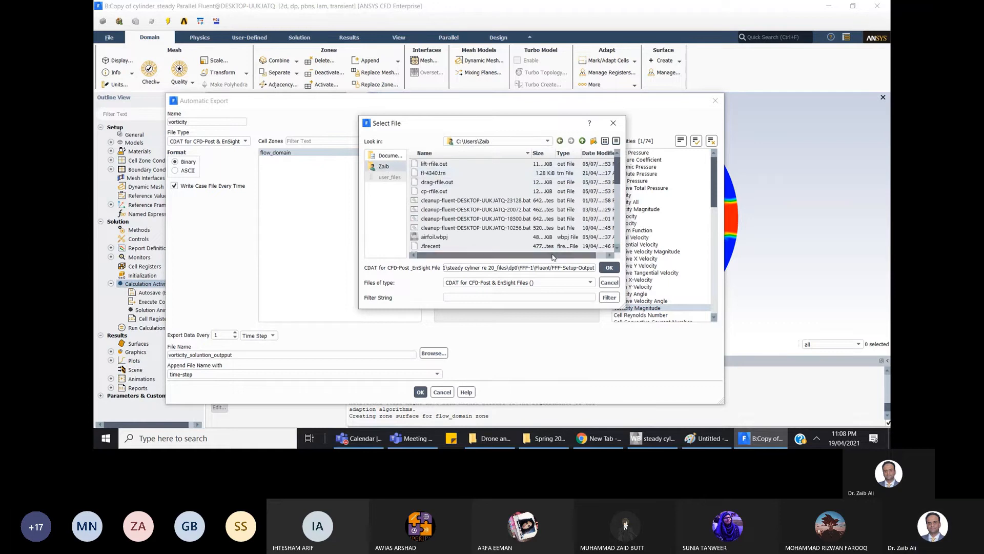
left_click_drag(618, 175, 616, 222)
left_click(263, 434)
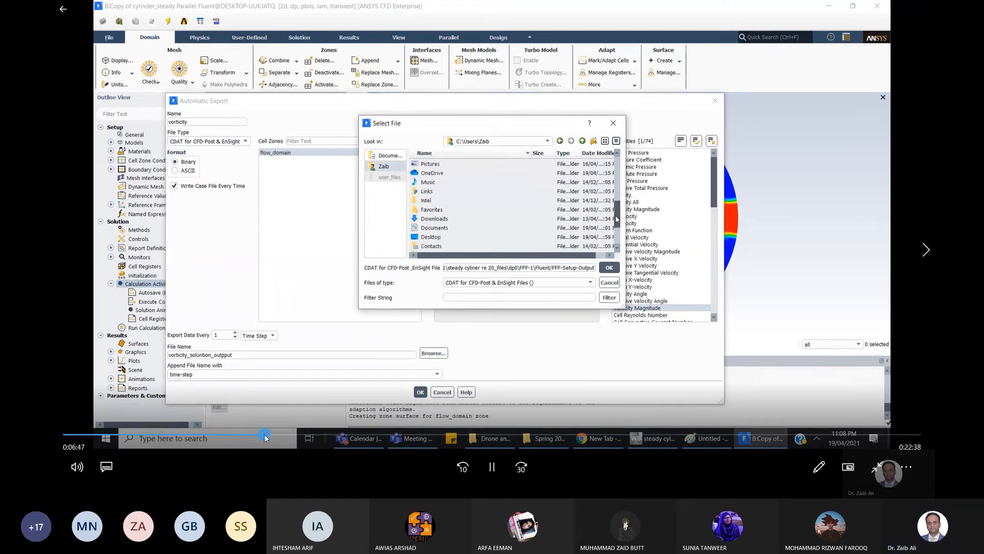
left_click_drag(265, 434, 272, 433)
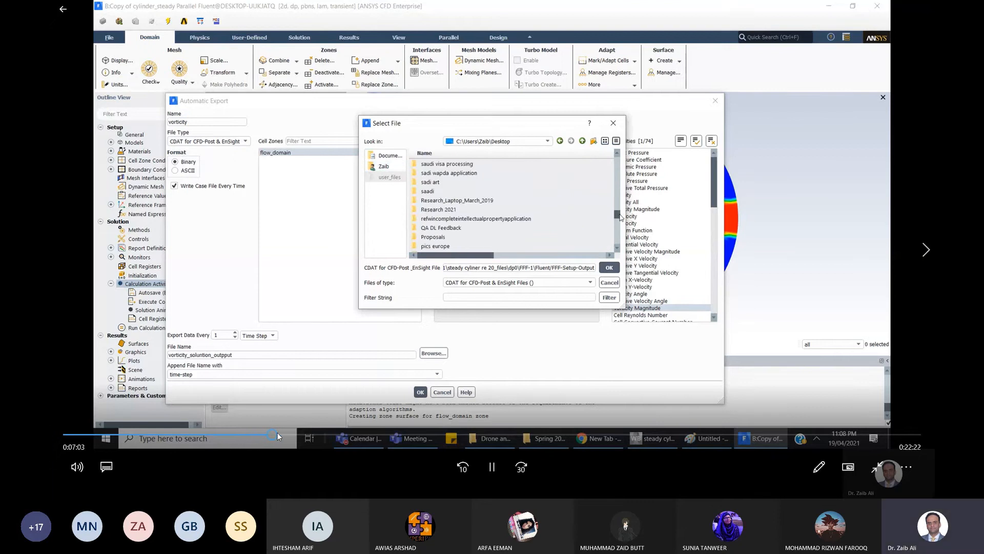
left_click(280, 434)
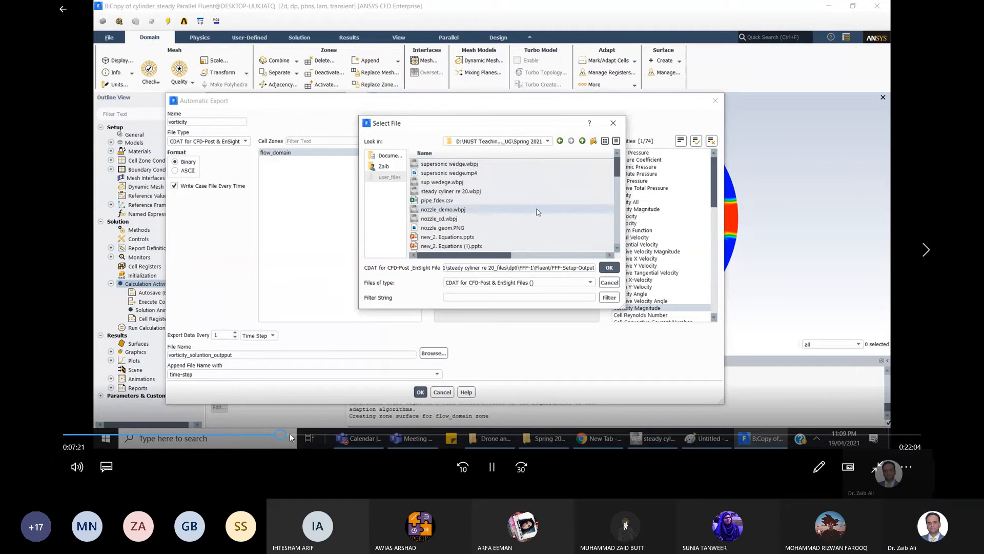
left_click(290, 434)
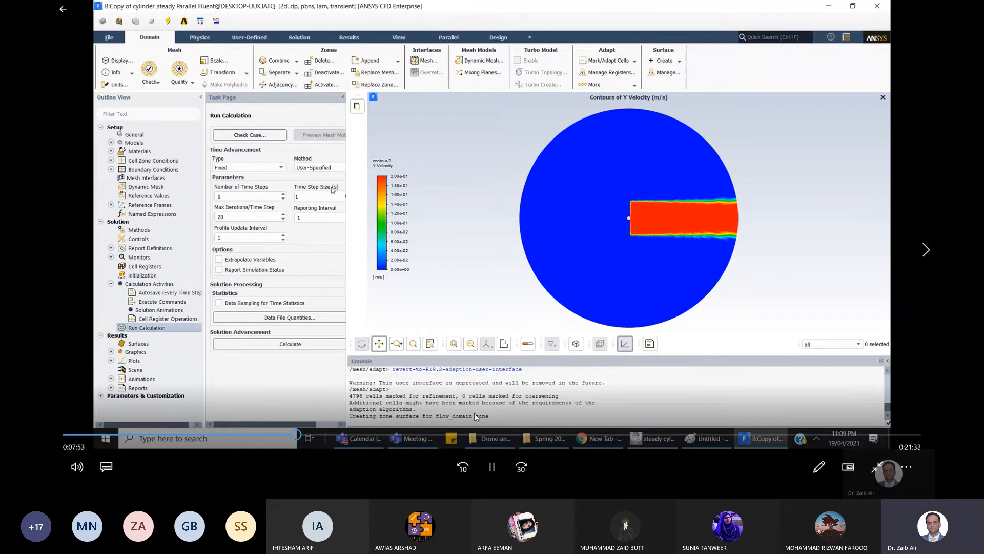
left_click(493, 467)
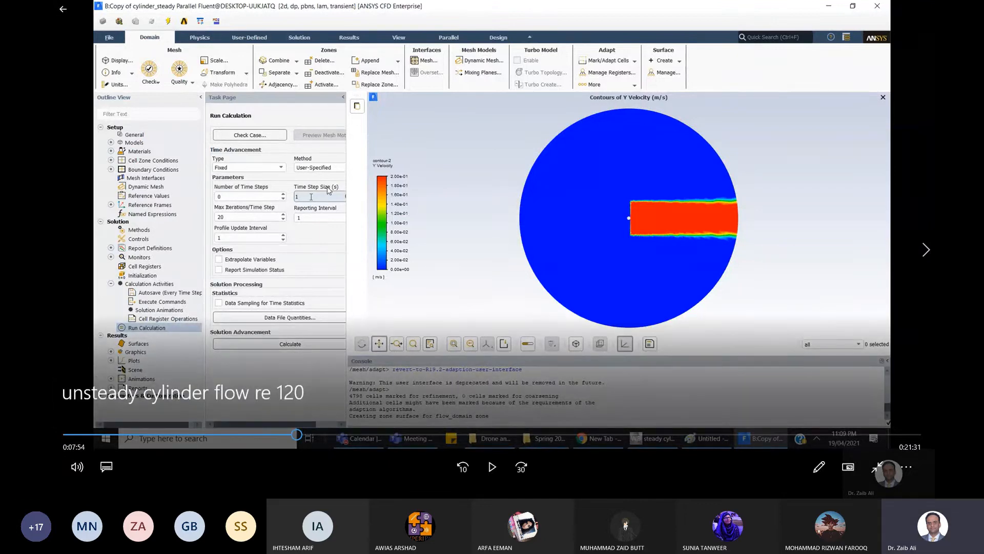
left_click(492, 466)
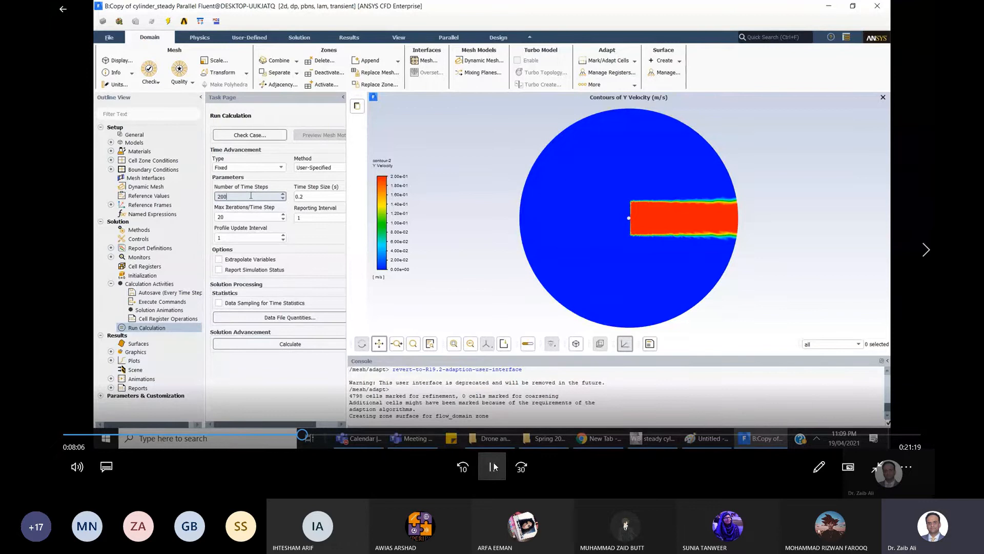
left_click(494, 466)
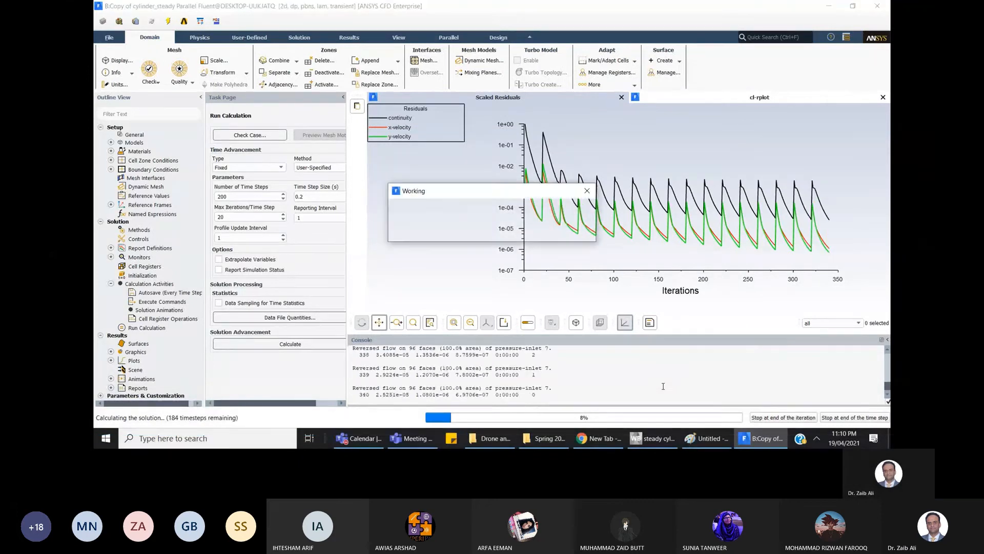
mouse_move(302, 218)
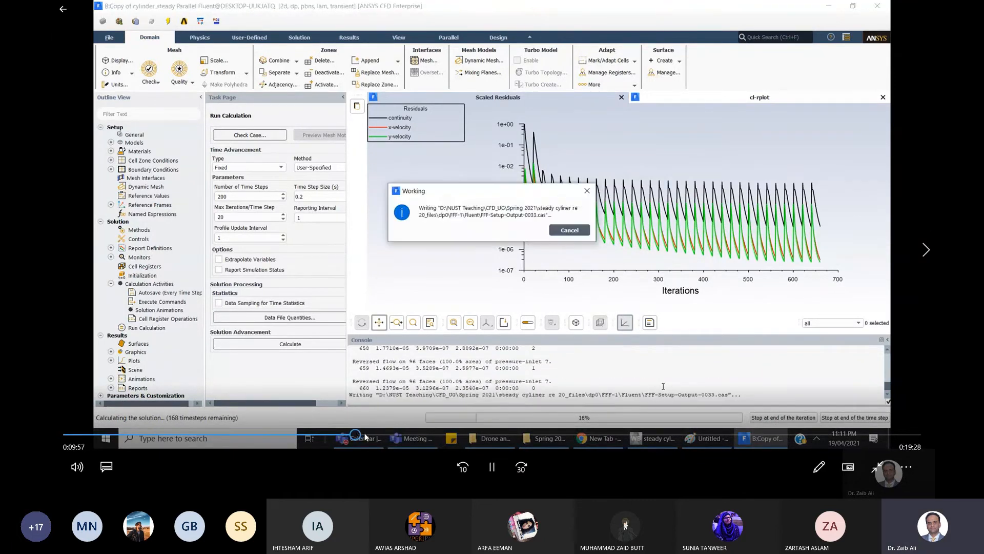
left_click_drag(366, 436, 598, 435)
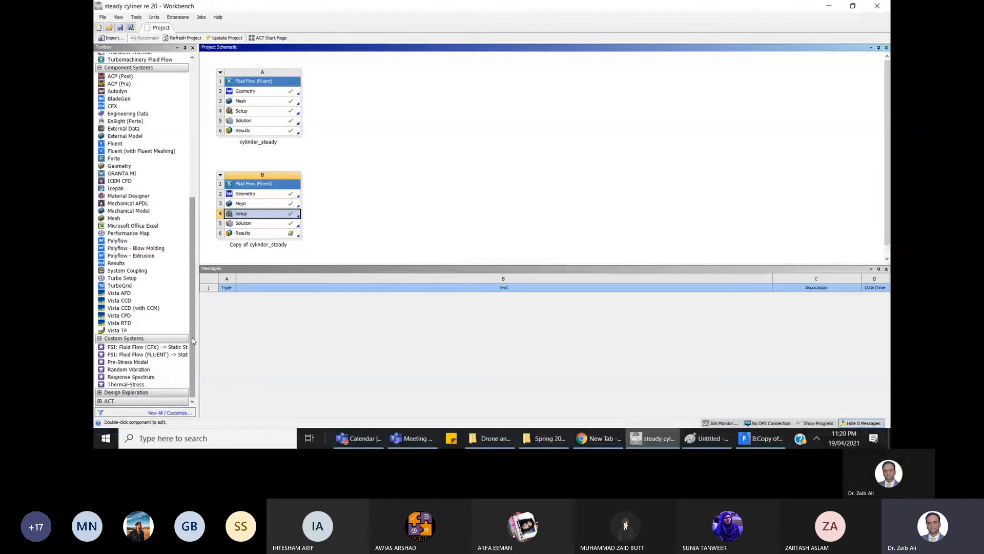
mouse_move(637, 362)
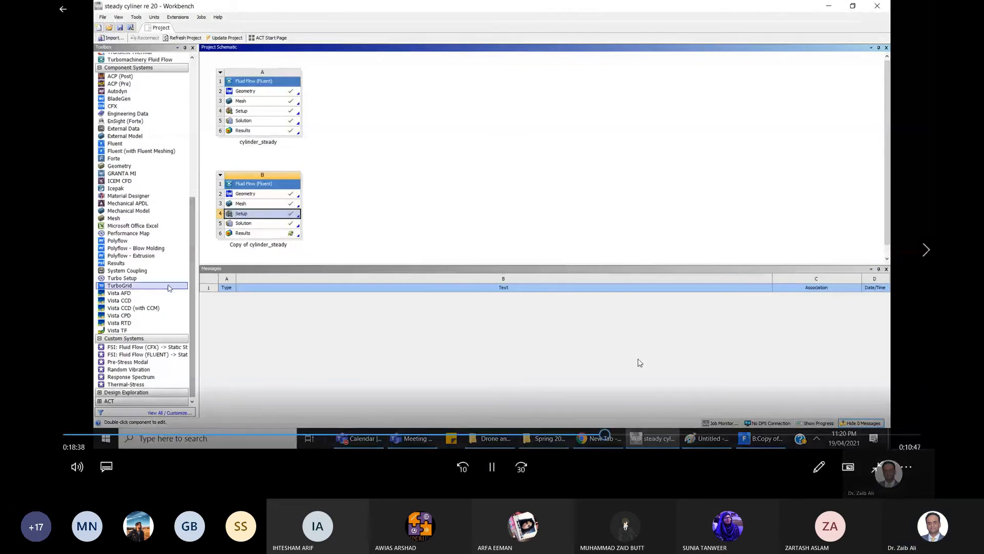
left_click(493, 467)
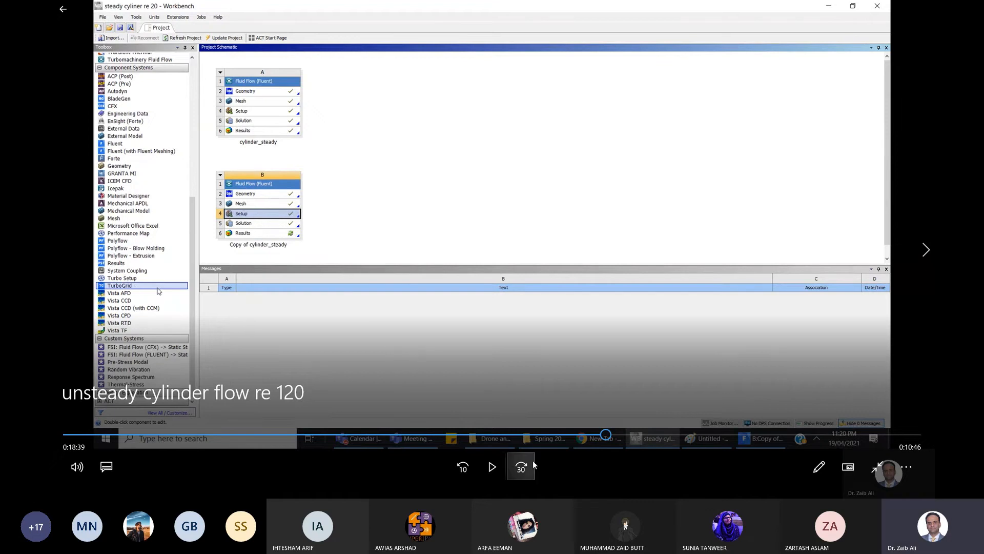
left_click(493, 468)
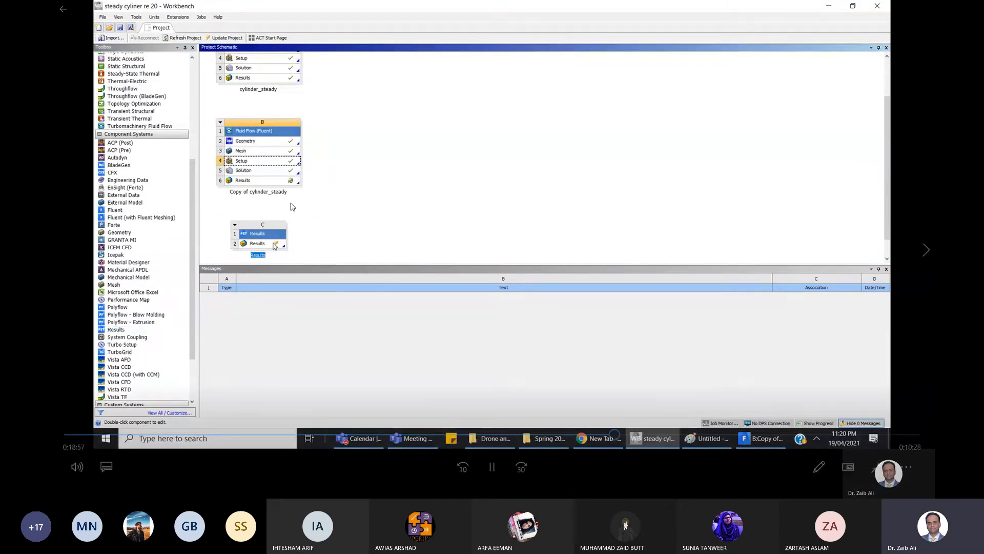
- Open the standalone Results component in CFD-Post and bring up its results file loader
double_click(274, 243)
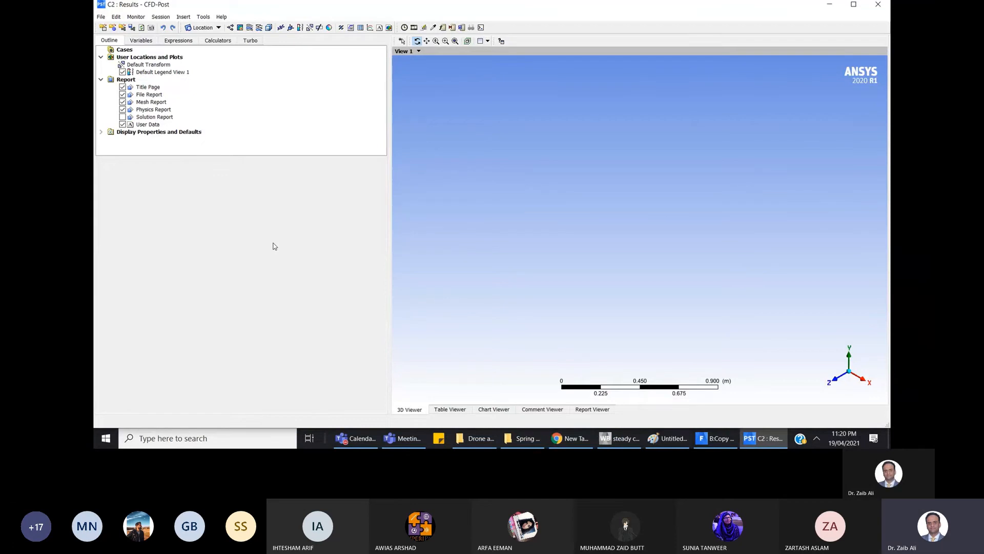
left_click(103, 27)
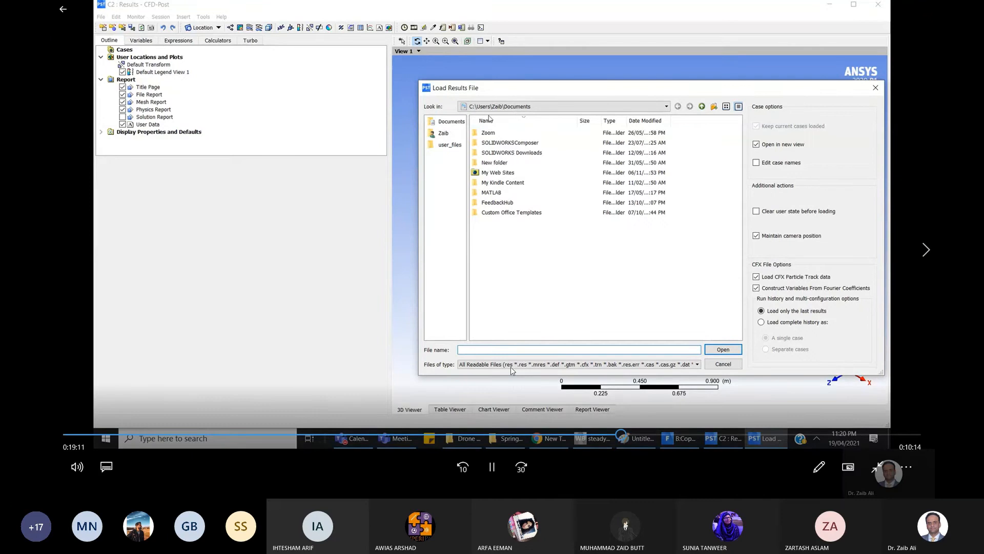
left_click(468, 467)
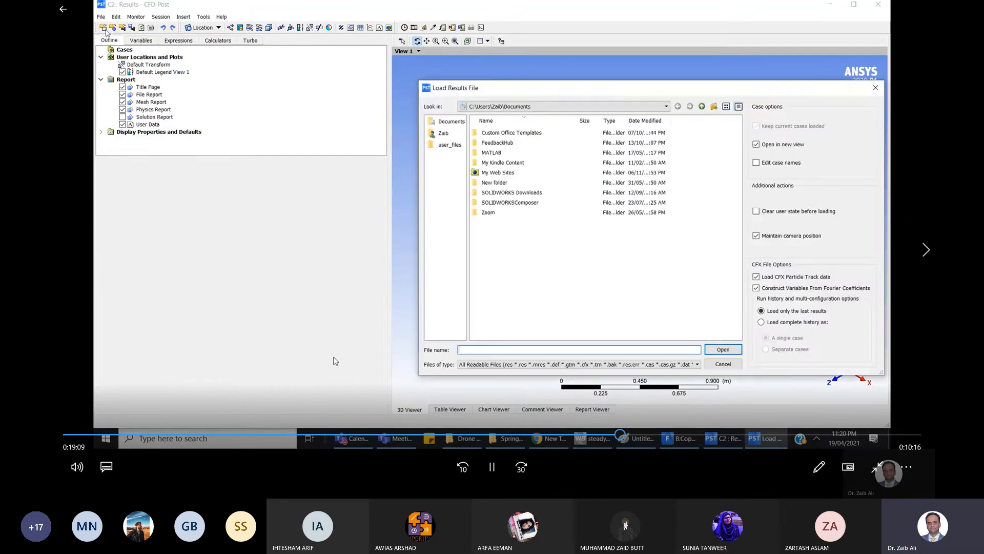
left_click(492, 467)
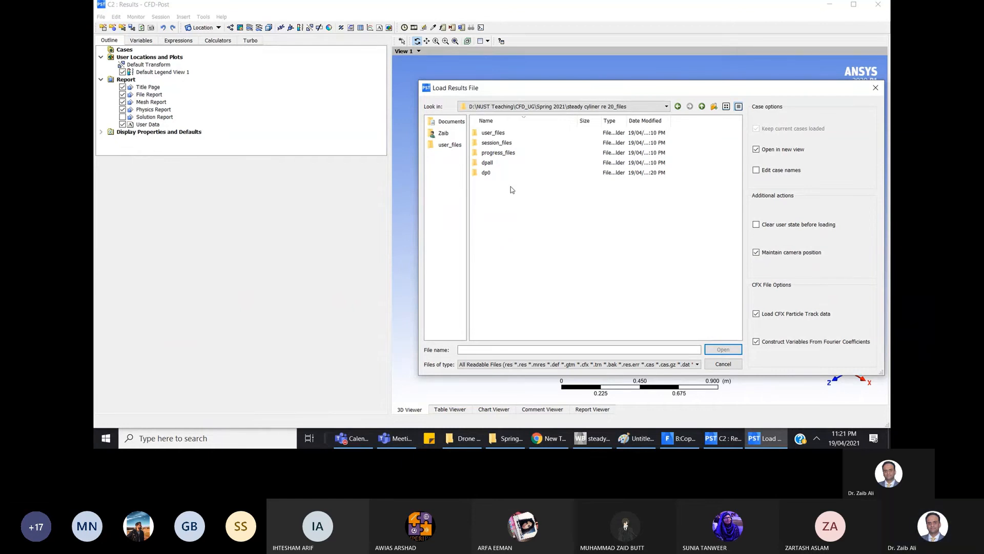
- Load the exported results file FFF-Setup-Output-0001.cas from the project's dp0\FFF-1\Fluent folder and acknowledge the global variable ranges note
left_click(504, 176)
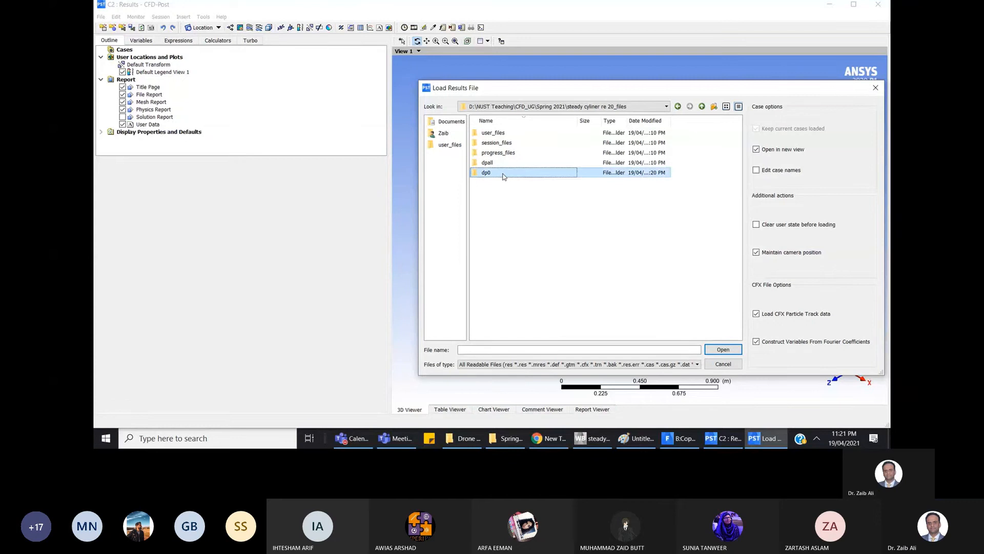
double_click(504, 177)
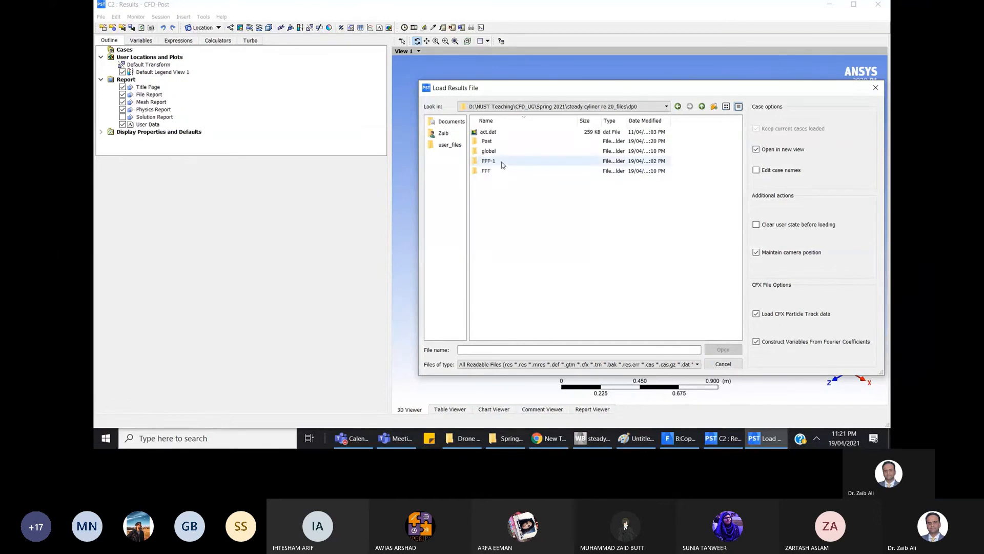
double_click(489, 161)
double_click(500, 153)
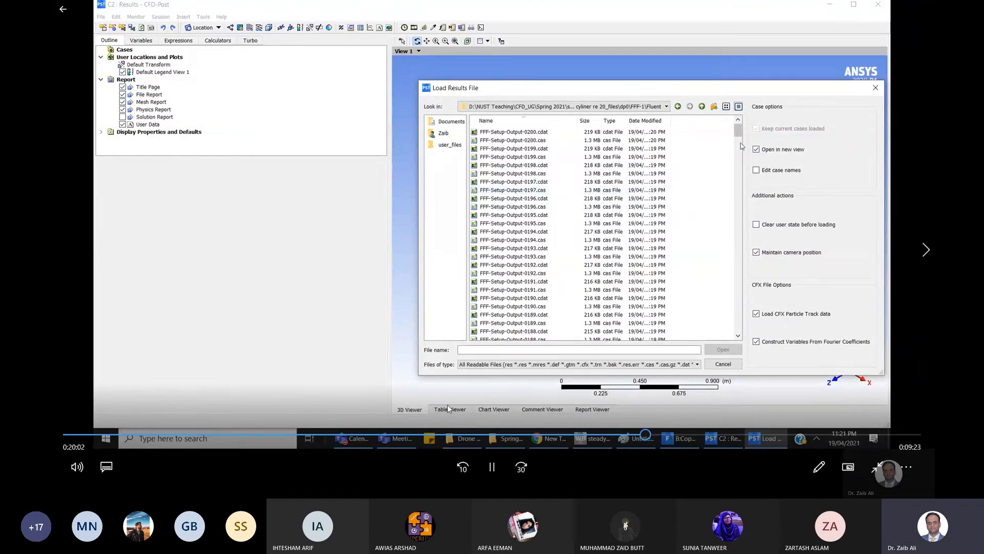
left_click(490, 458)
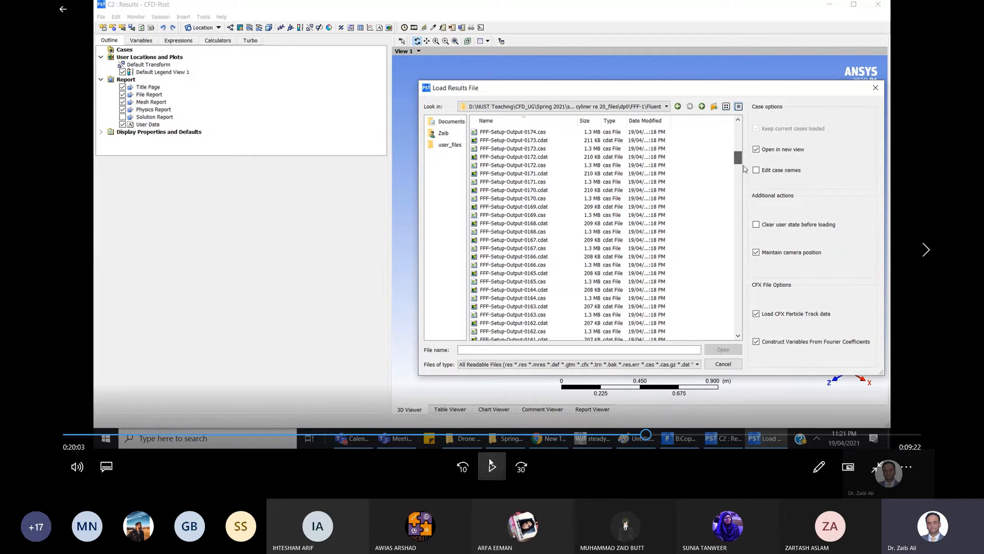
left_click(491, 465)
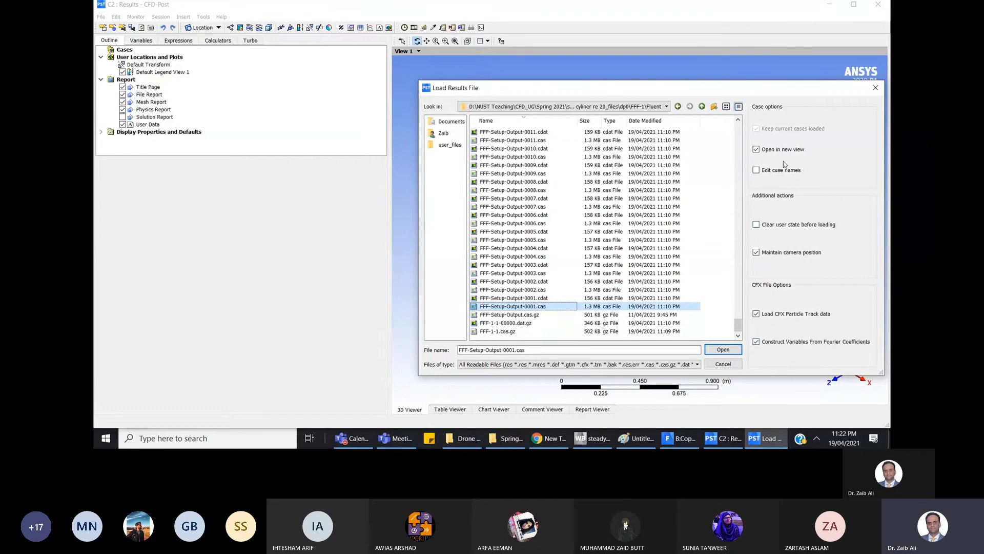
left_click(718, 353)
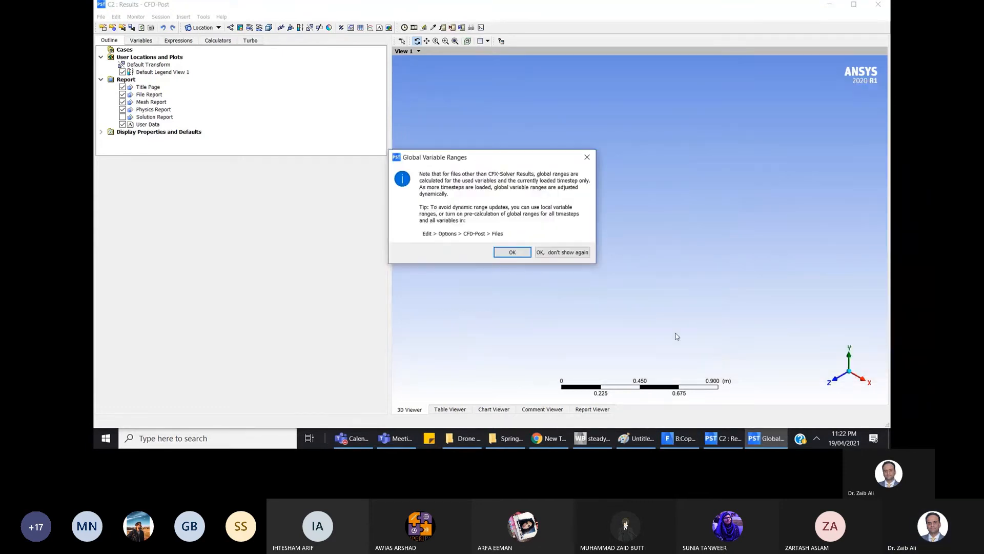
left_click(514, 251)
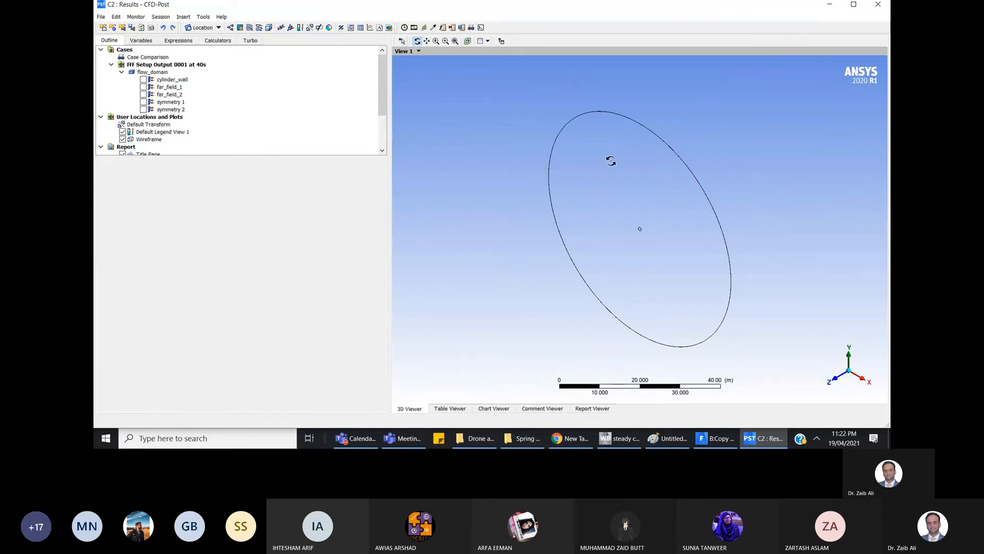
- Load timestep 1 at 0.2 s of the FFF Setup Output 0001 case
left_click(408, 30)
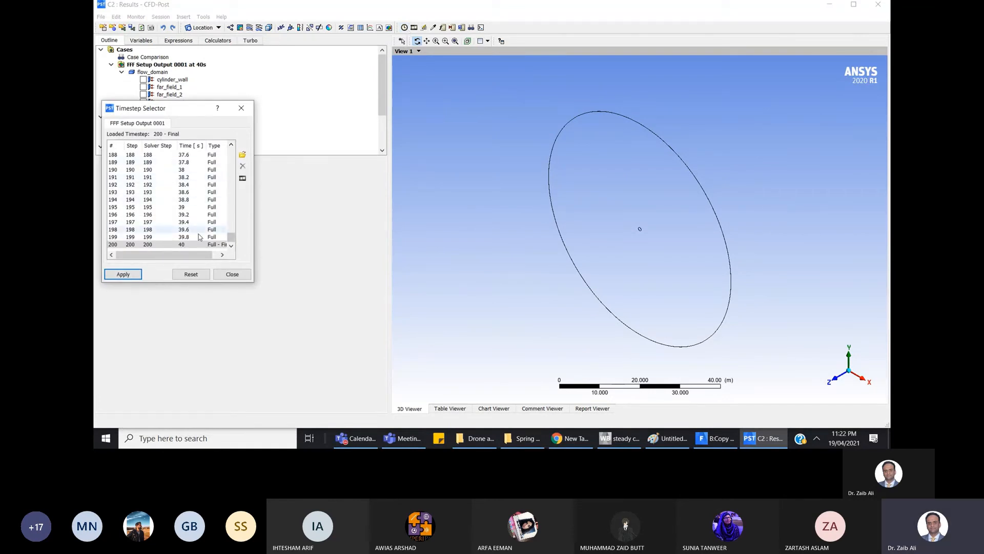
left_click_drag(234, 239, 234, 153)
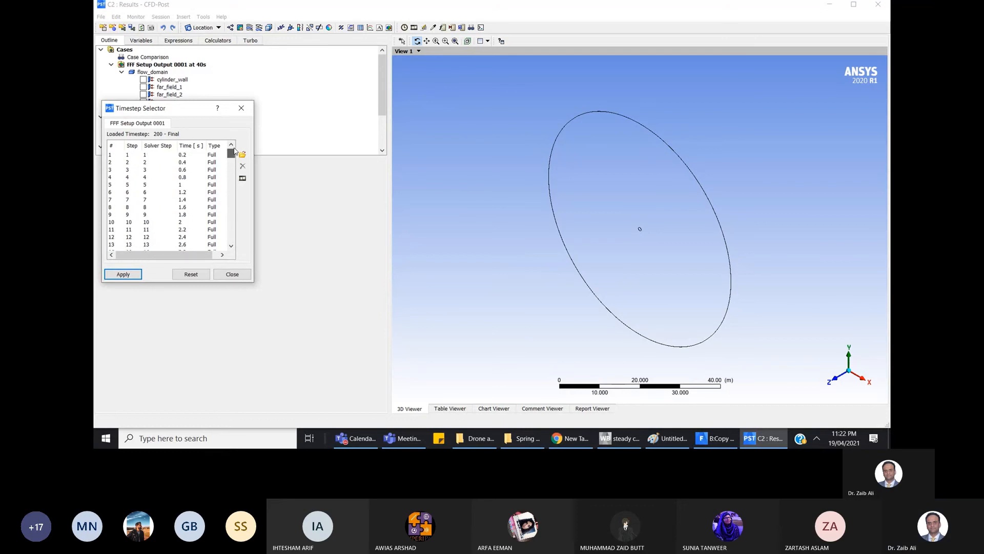
left_click(155, 155)
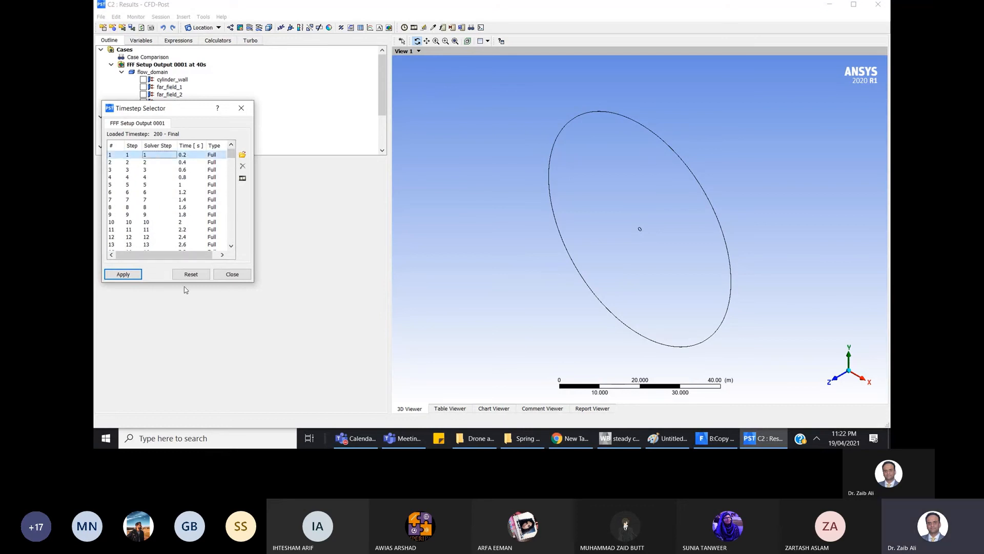
left_click(132, 275)
left_click_drag(203, 112, 339, 180)
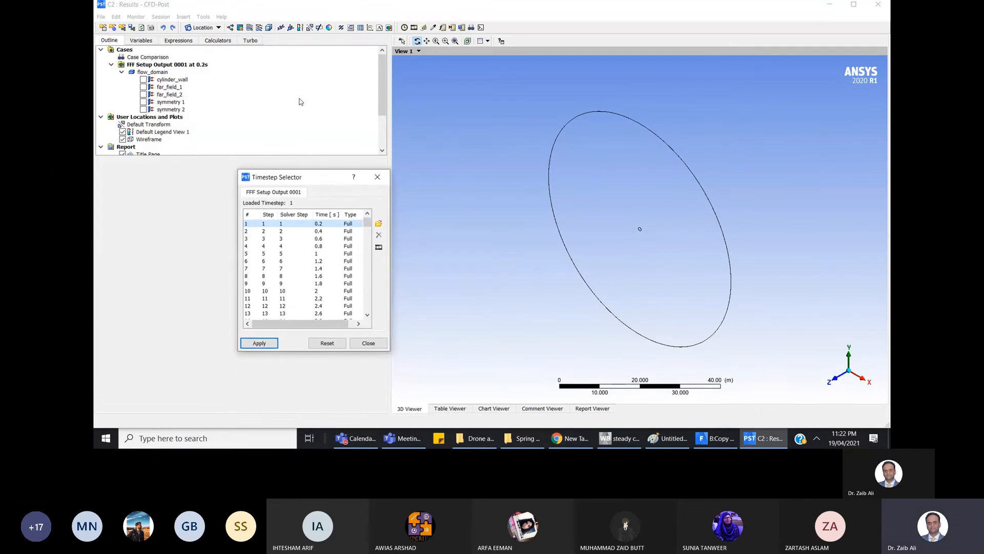
- Insert a contour plot named vorticity and locate it on symmetry 1
left_click(240, 28)
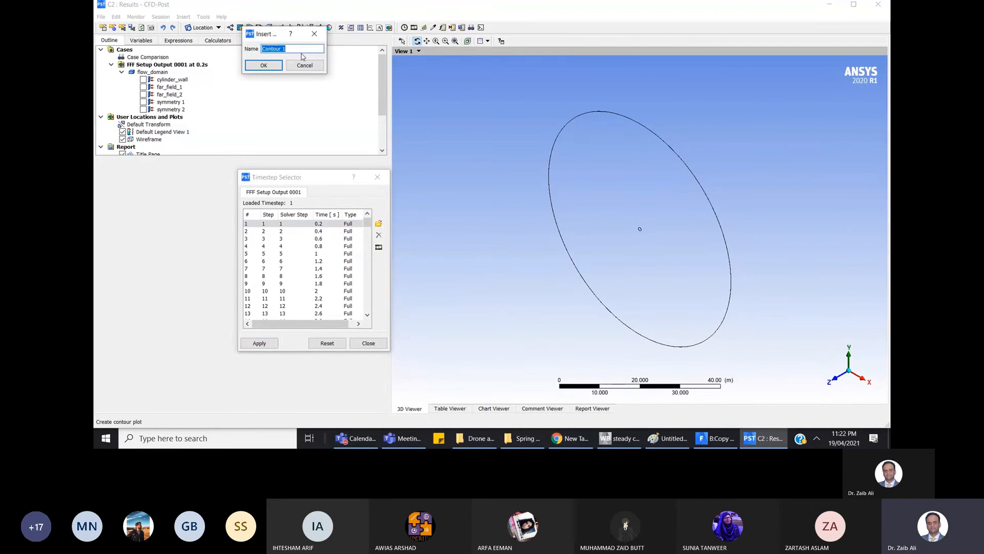
type("vorticity")
left_click(264, 66)
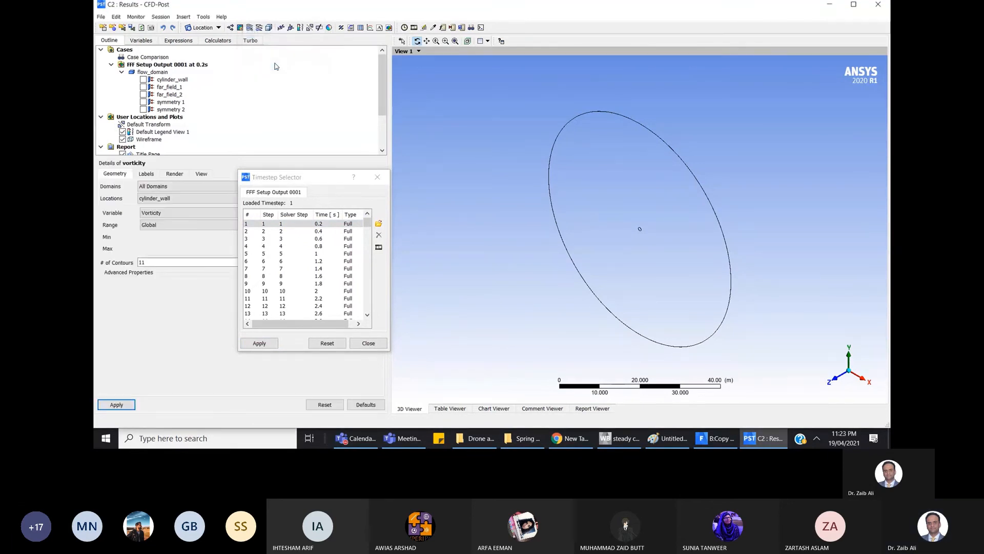
left_click_drag(297, 181, 439, 80)
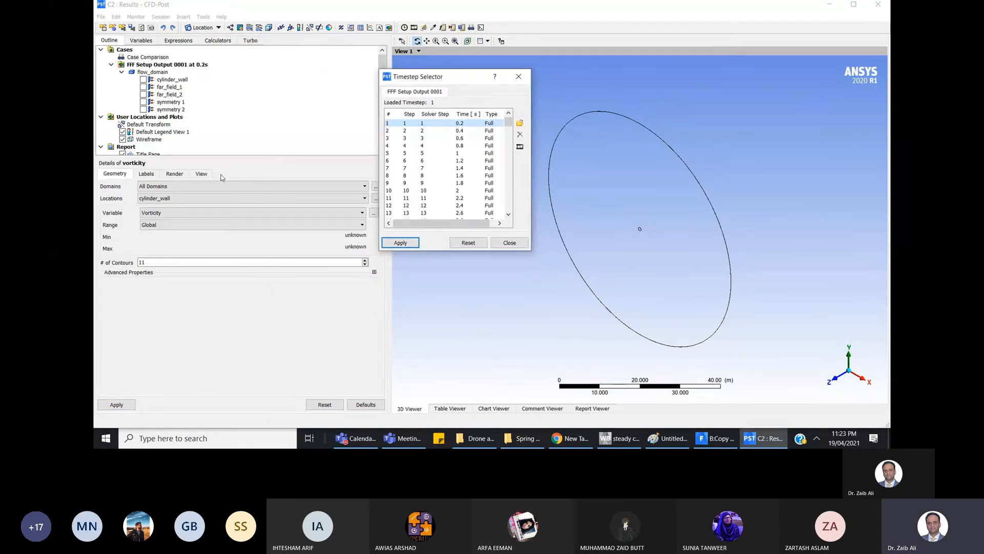
left_click(186, 204)
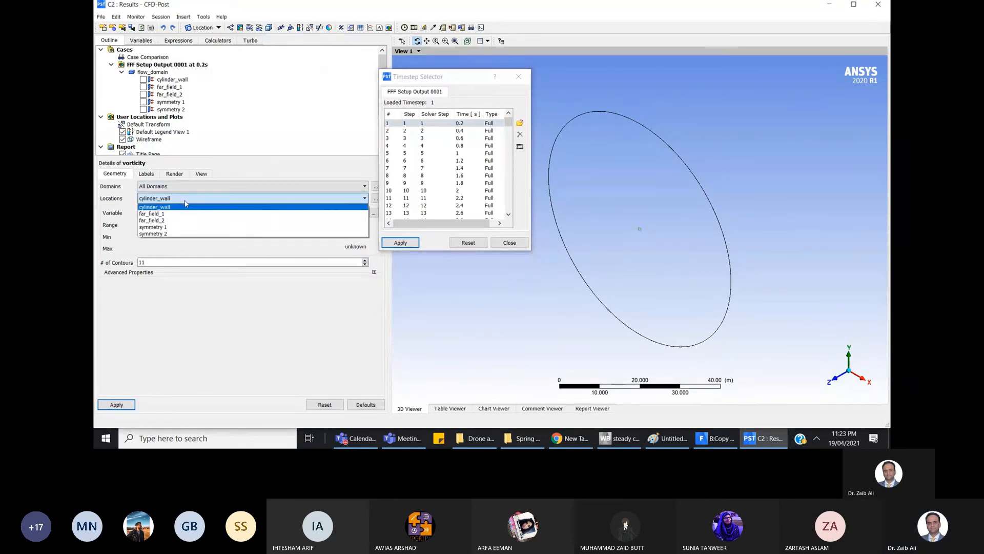
left_click(186, 226)
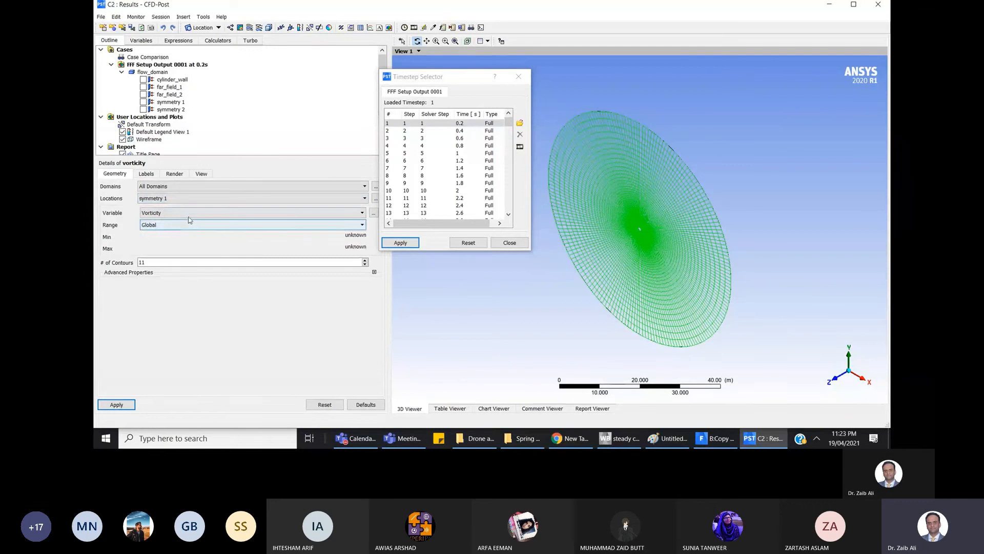
- Give the vorticity contour a user-specified range from 0.01 to 2 with 25 contours and apply it
left_click(194, 228)
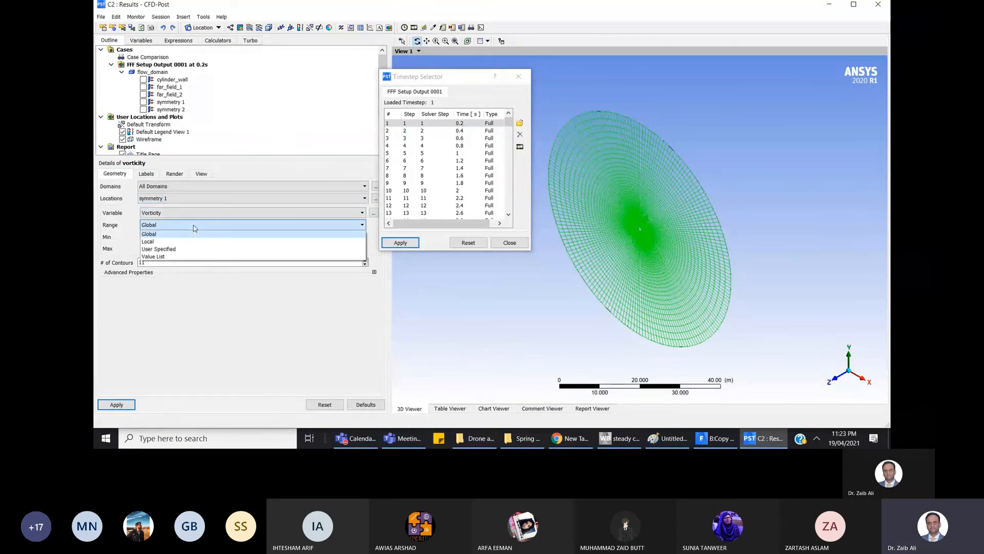
left_click(193, 251)
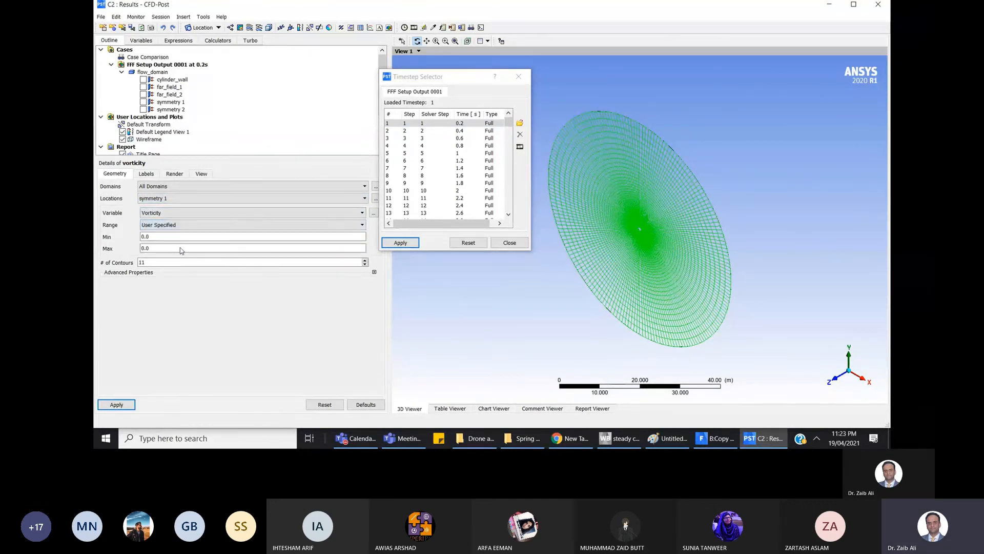
left_click(174, 238)
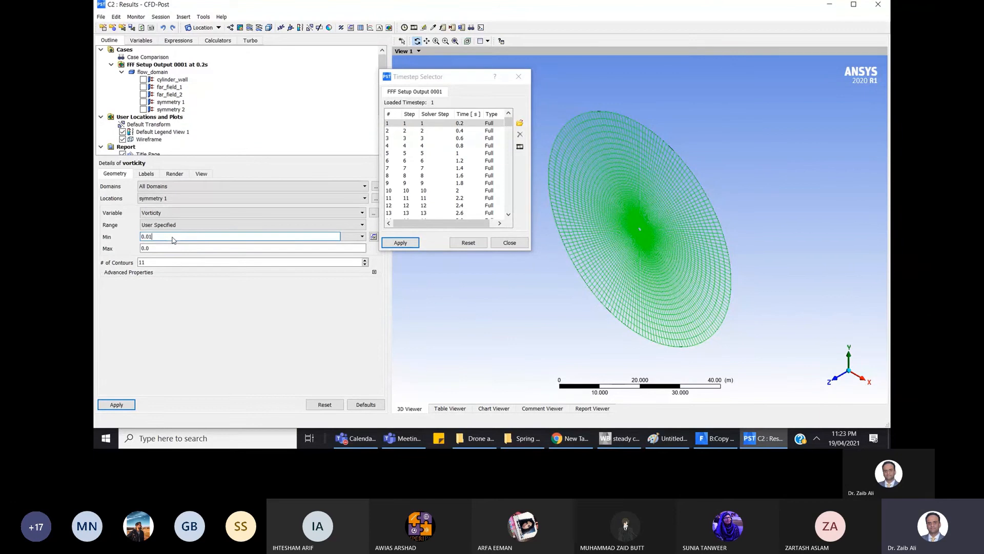
double_click(139, 248)
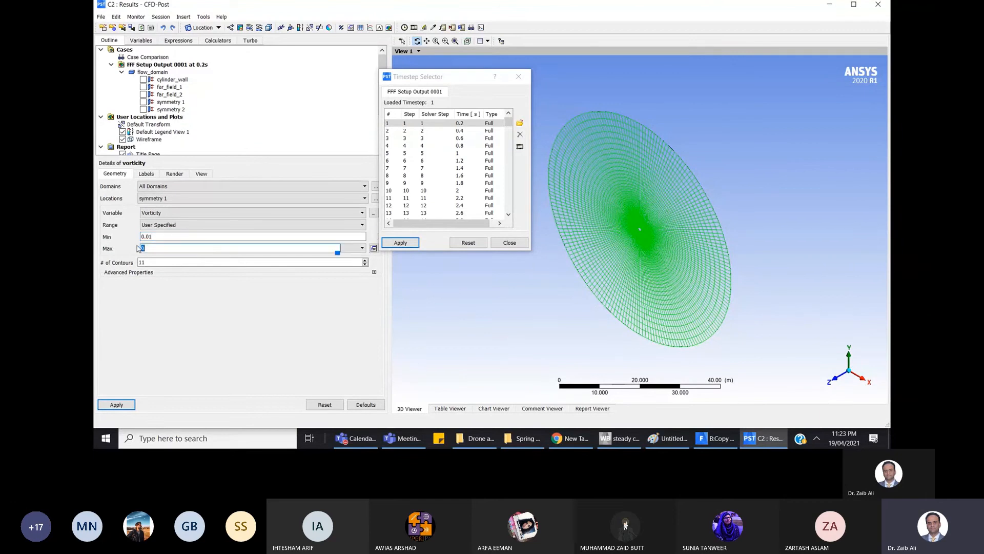
type("2")
double_click(142, 262)
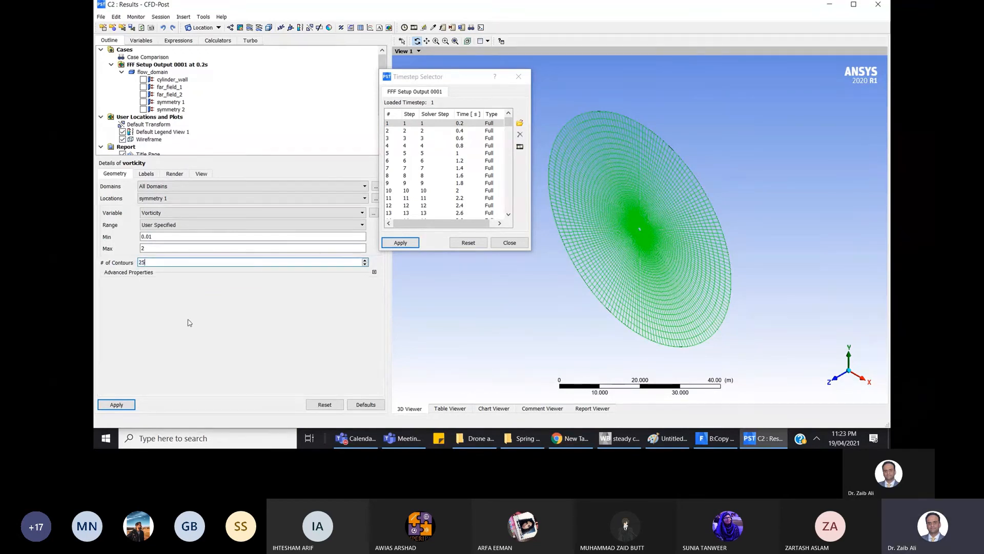
left_click(128, 405)
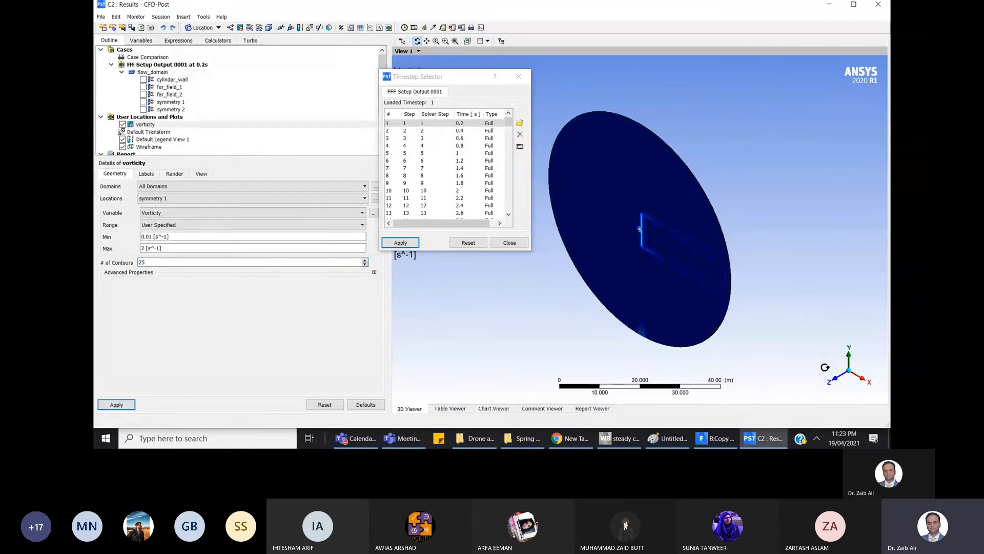
- Orient the view along the Z axis and frame the cylinder with its downstream wake region
left_click_drag(470, 83, 262, 183)
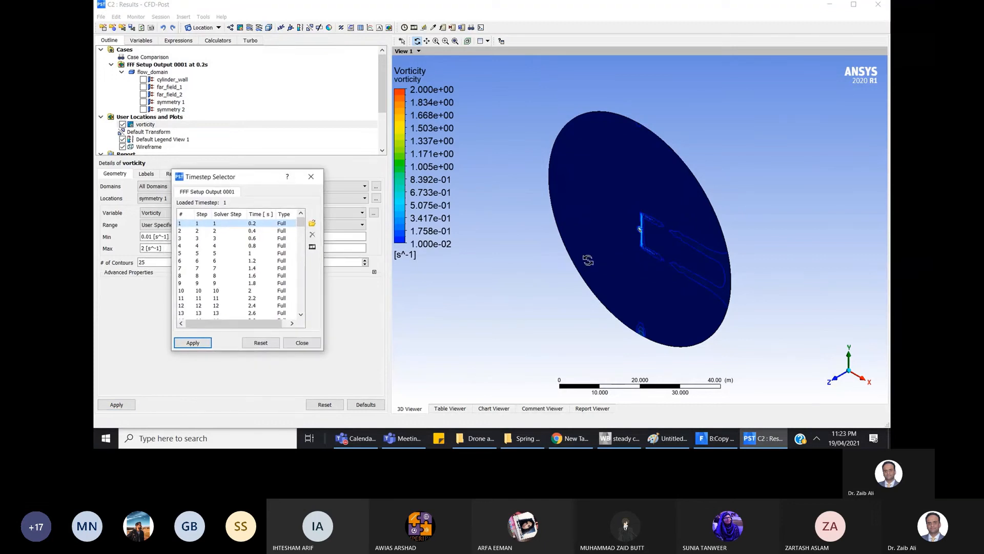
left_click(834, 379)
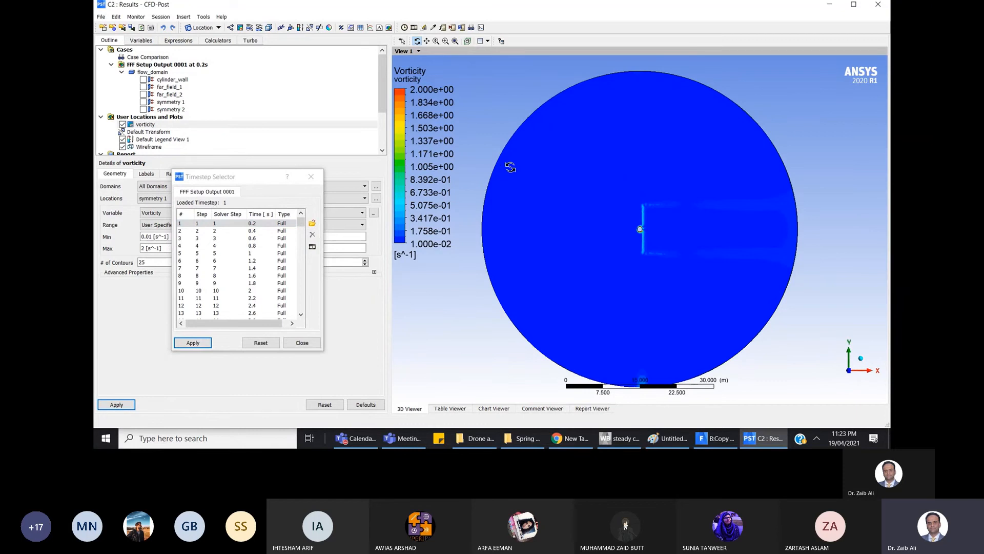
scroll(654, 232, "up", 4)
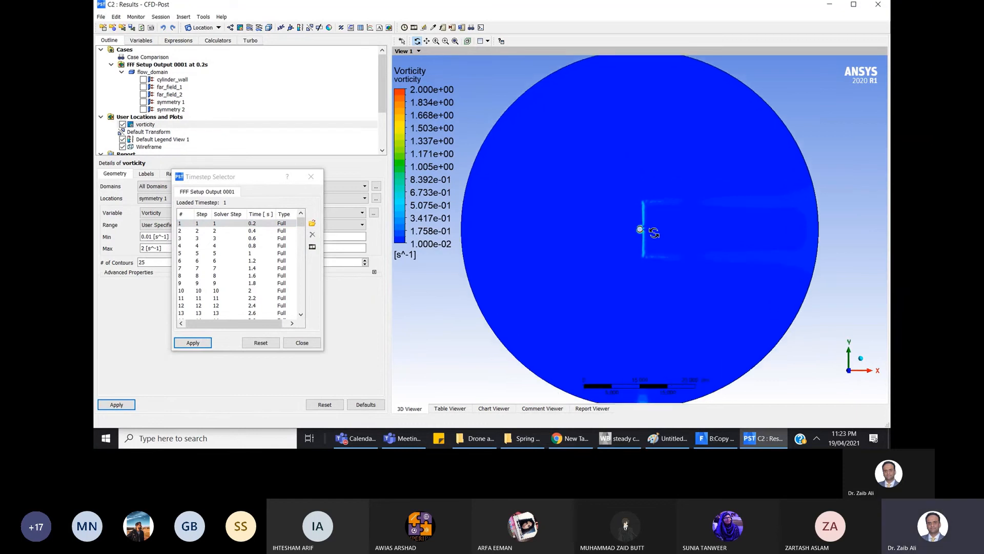
scroll(654, 233, "up", 4)
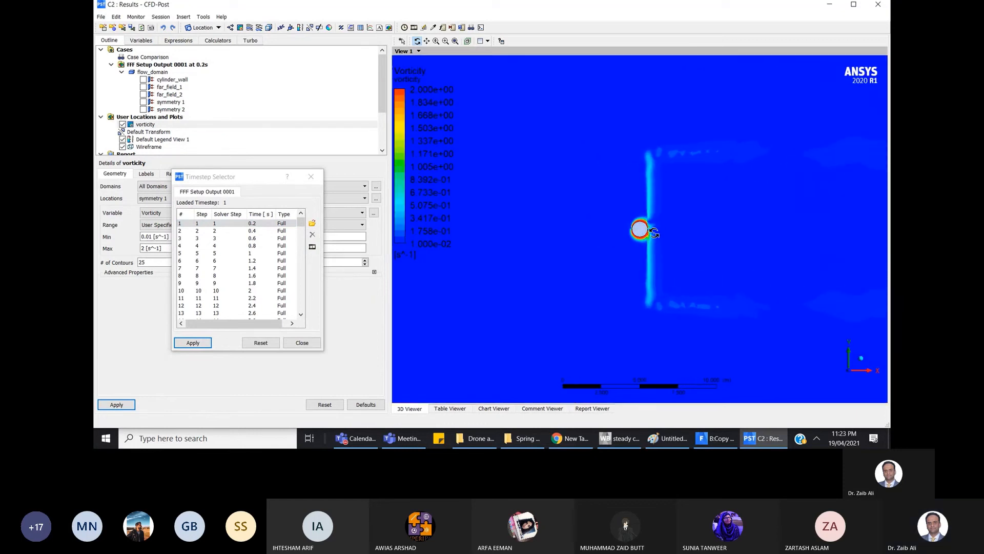
left_click(427, 42)
left_click_drag(670, 221, 535, 211)
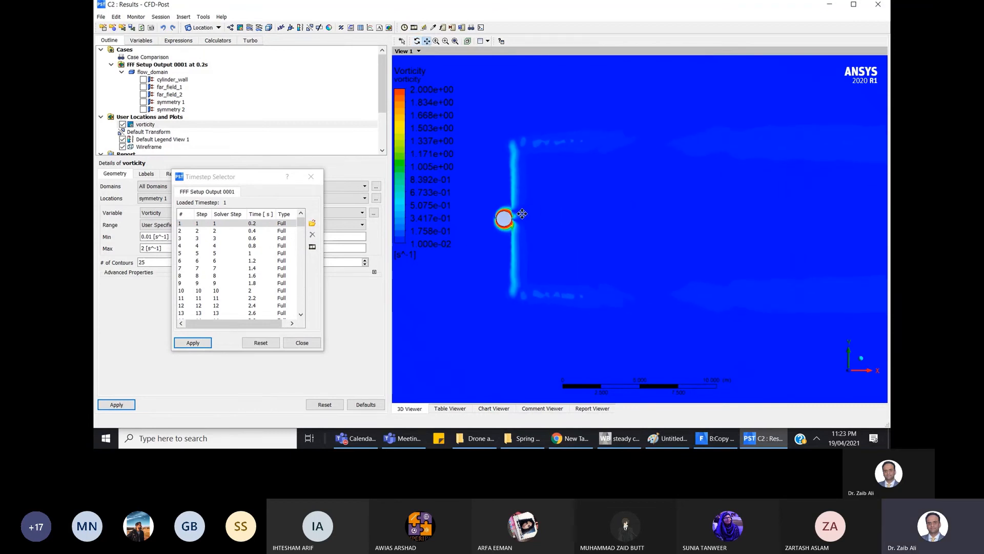
scroll(522, 213, "up", 3)
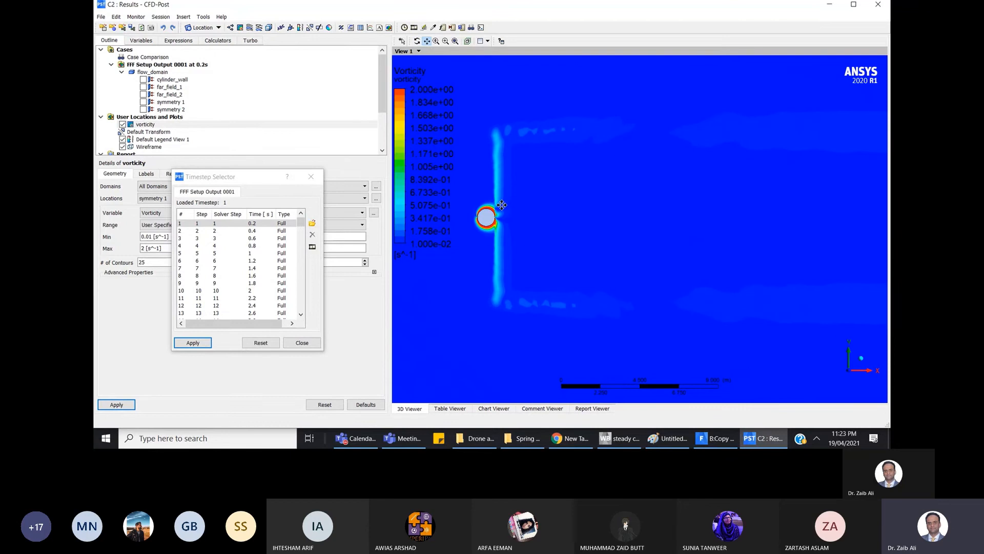
left_click_drag(502, 204, 555, 215)
scroll(555, 215, "up", 6)
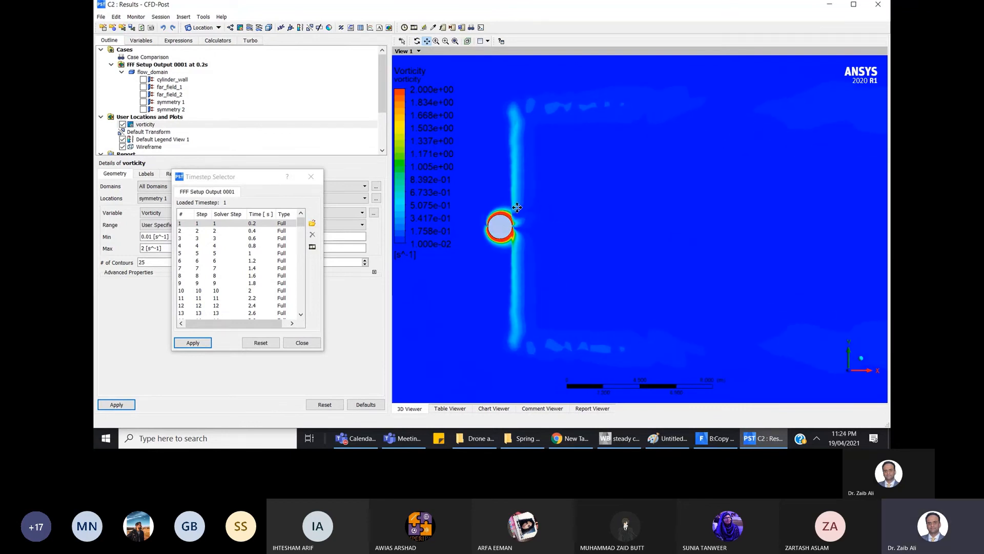
mouse_move(517, 208)
left_mouse_down()
mouse_move(540, 211)
mouse_move(523, 210)
left_mouse_up()
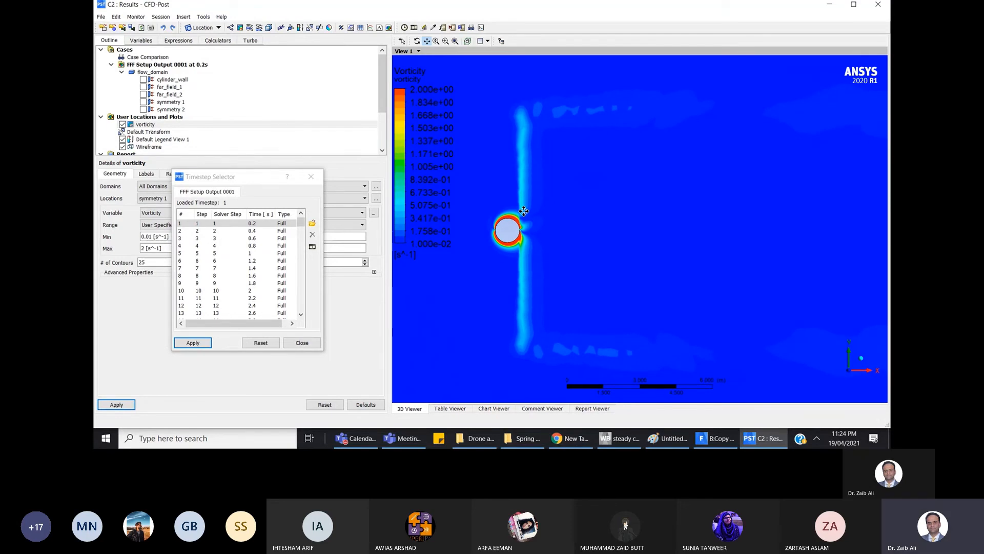
- Set up a keyframe animation with a first keyframe at timestep 1 and set its number of frames to 200
left_click(253, 182)
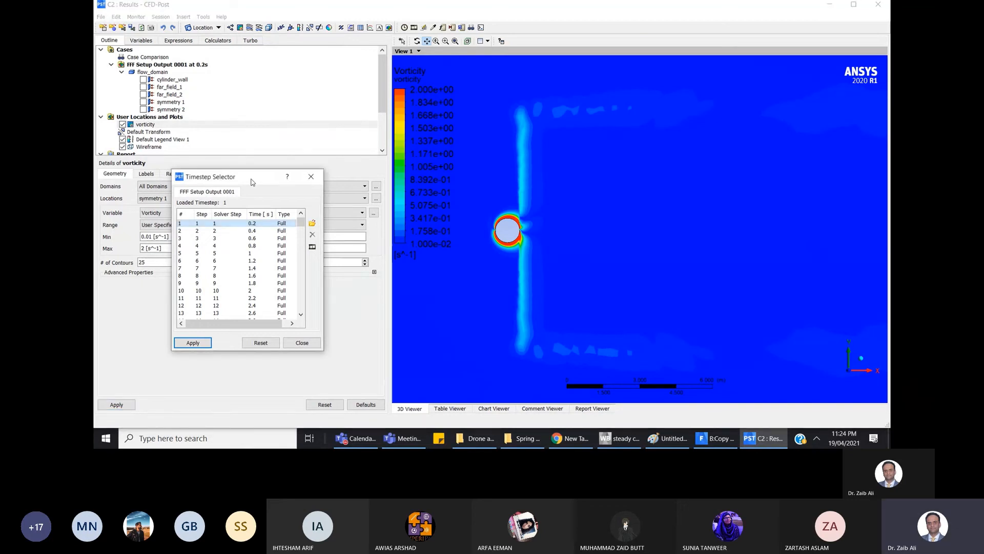
left_click(314, 249)
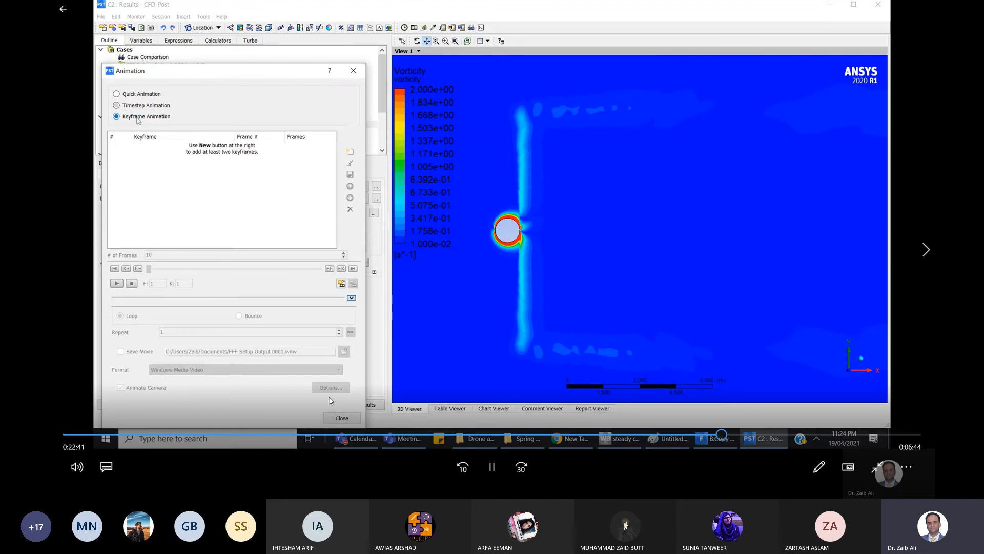
left_click(463, 468)
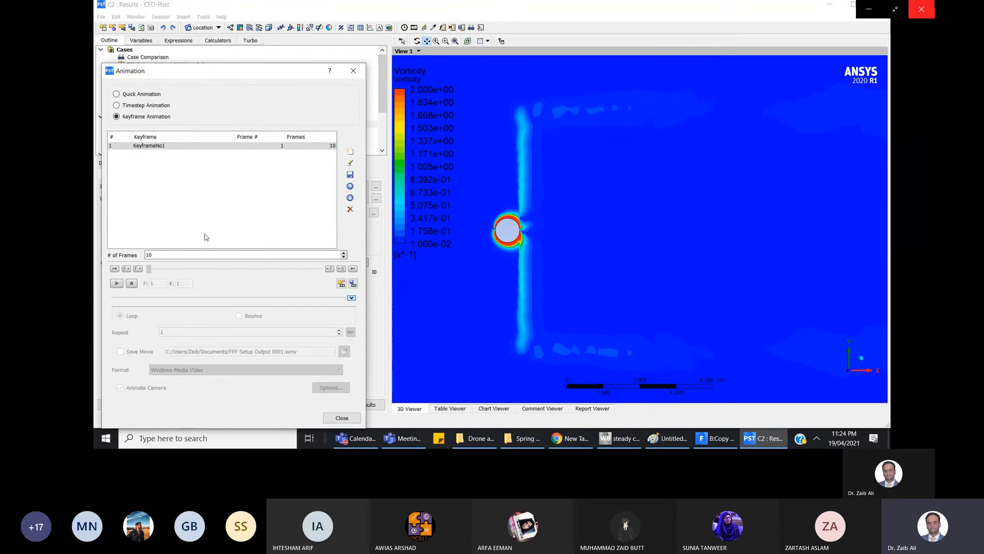
double_click(167, 253)
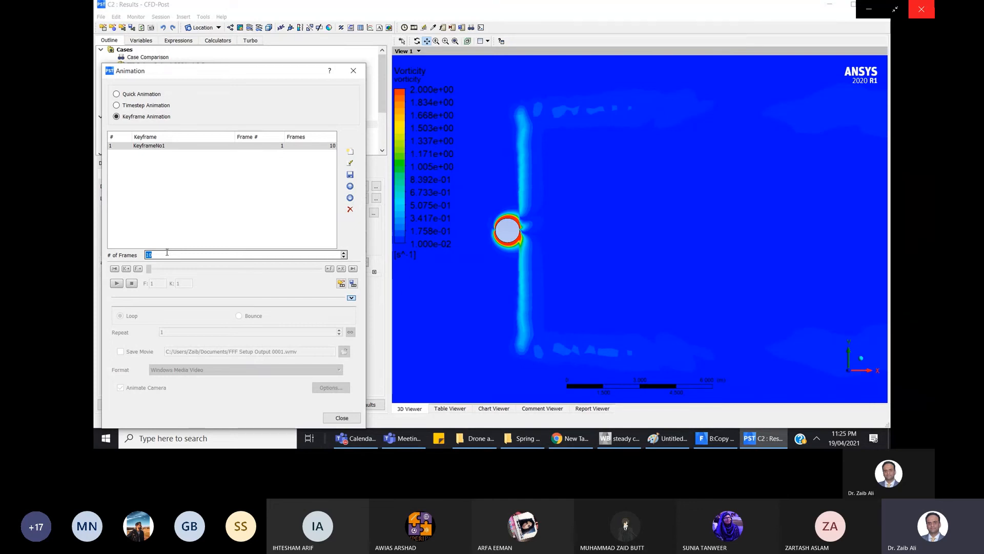
type("200")
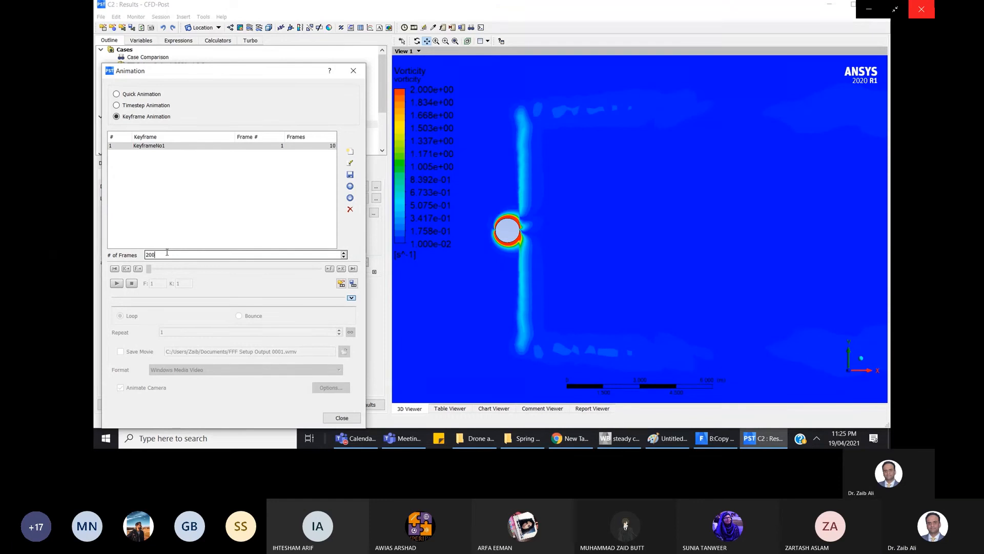
key("Return")
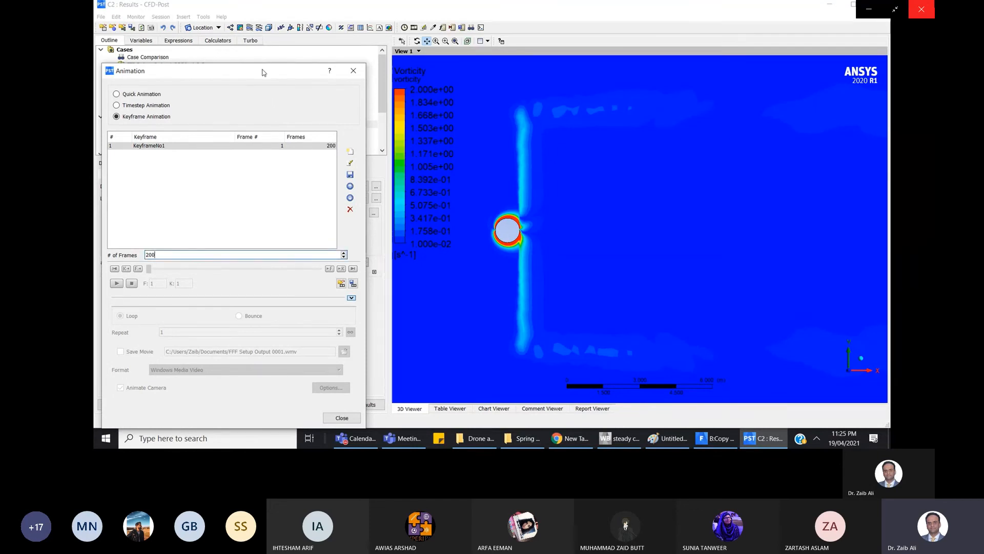
- Load the final timestep 200 at 40 s for the animation's end state
left_click_drag(262, 72, 455, 62)
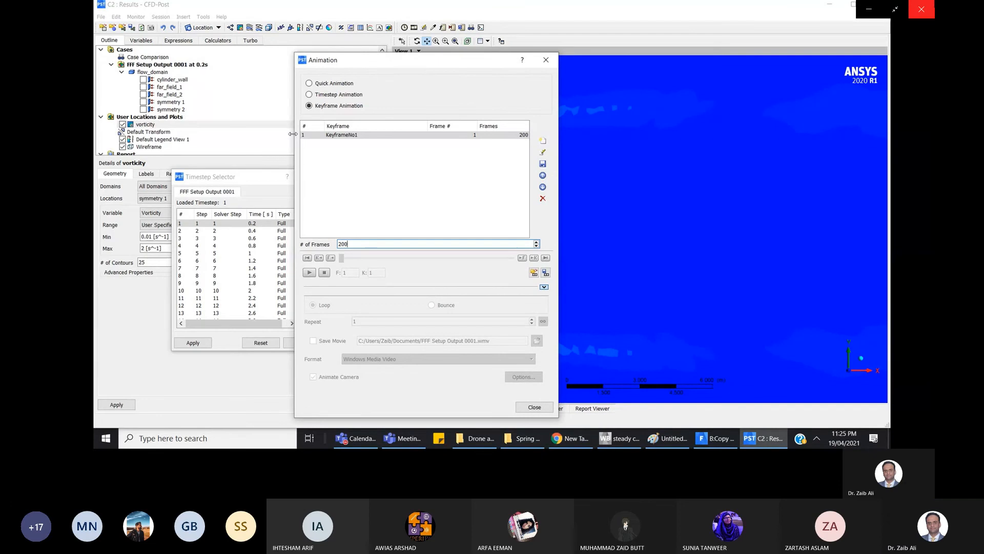
left_click(240, 178)
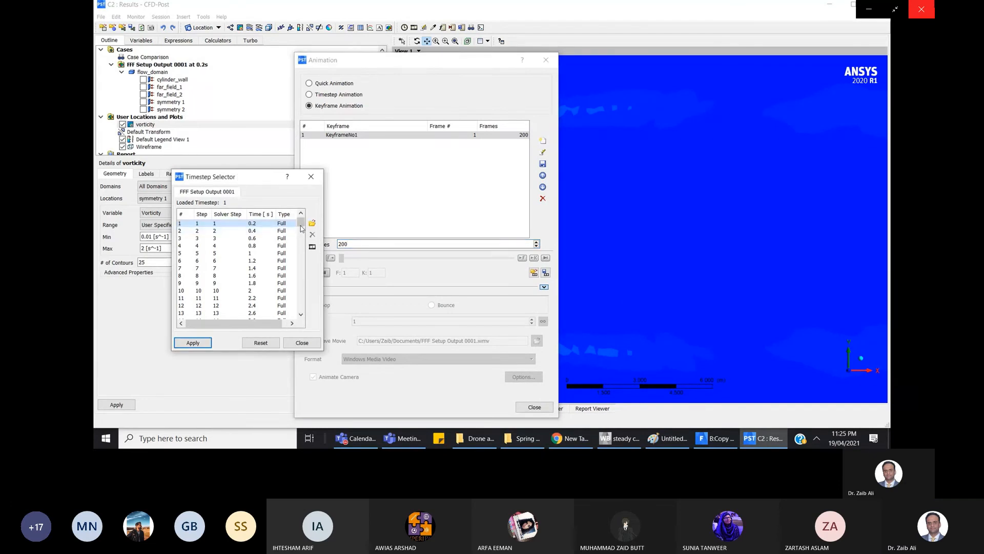
left_click_drag(302, 229, 307, 314)
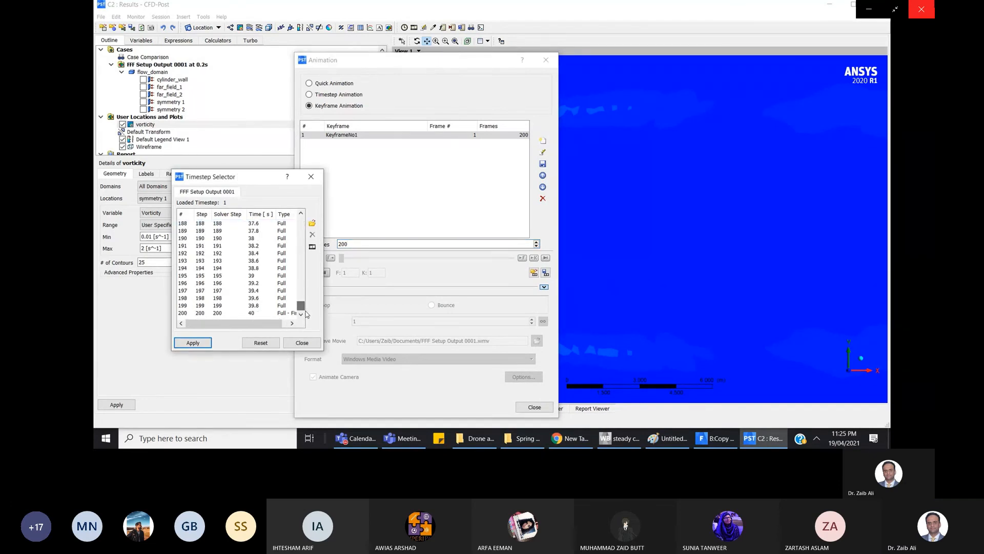
left_click(233, 313)
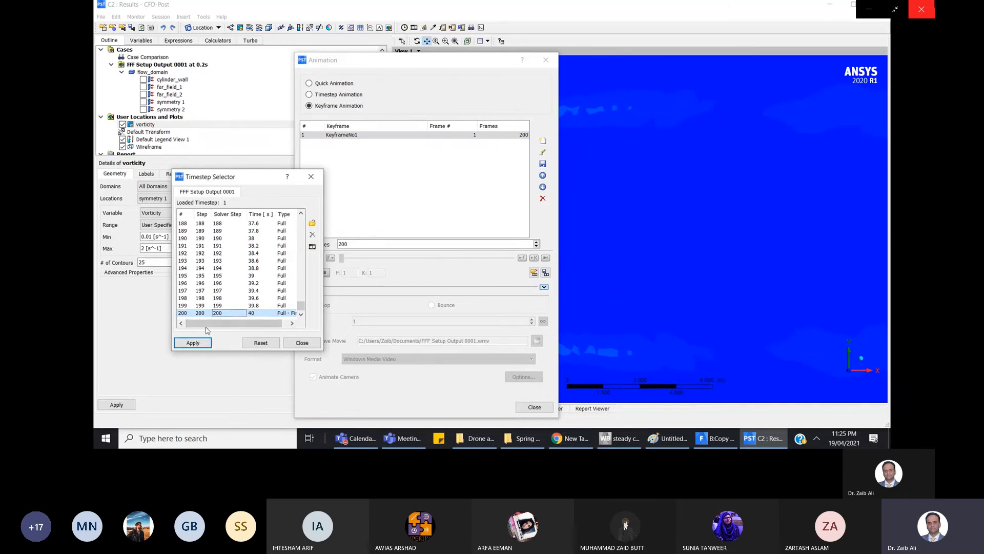
left_click(192, 343)
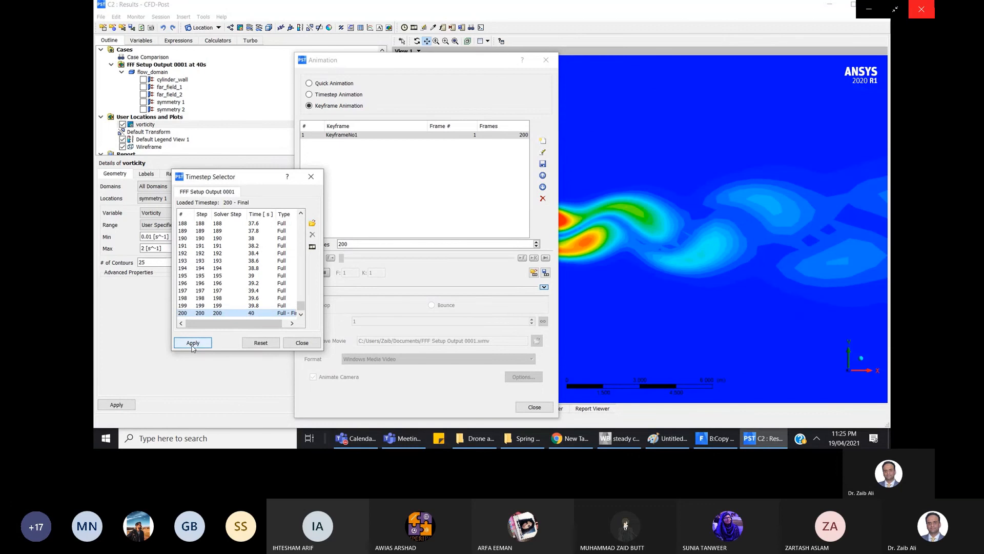
left_click_drag(453, 60, 375, 58)
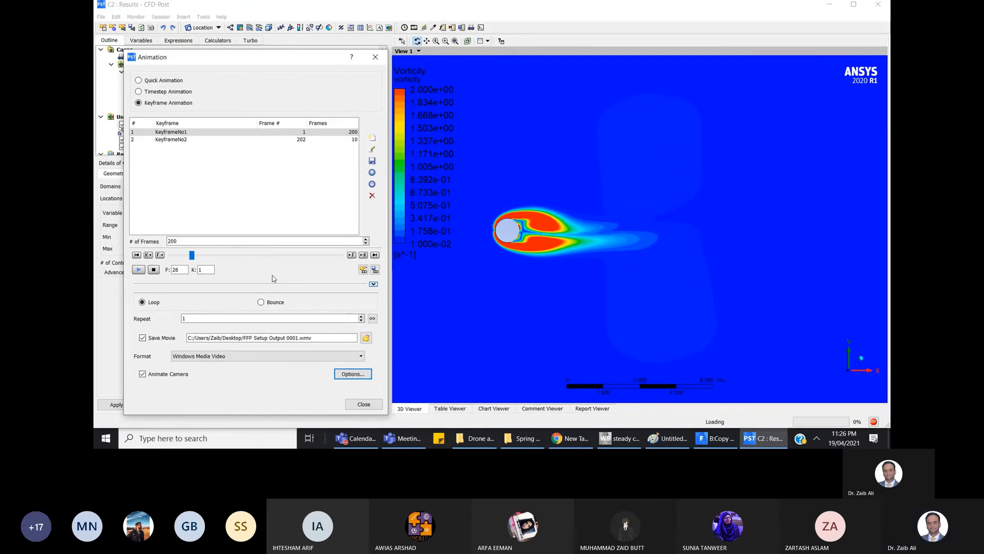
mouse_move(387, 325)
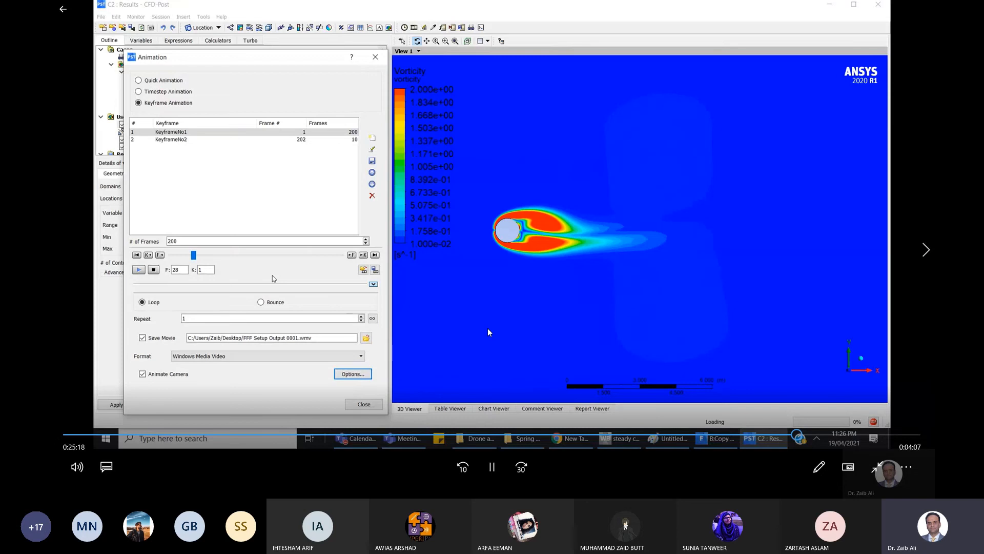
left_click(820, 435)
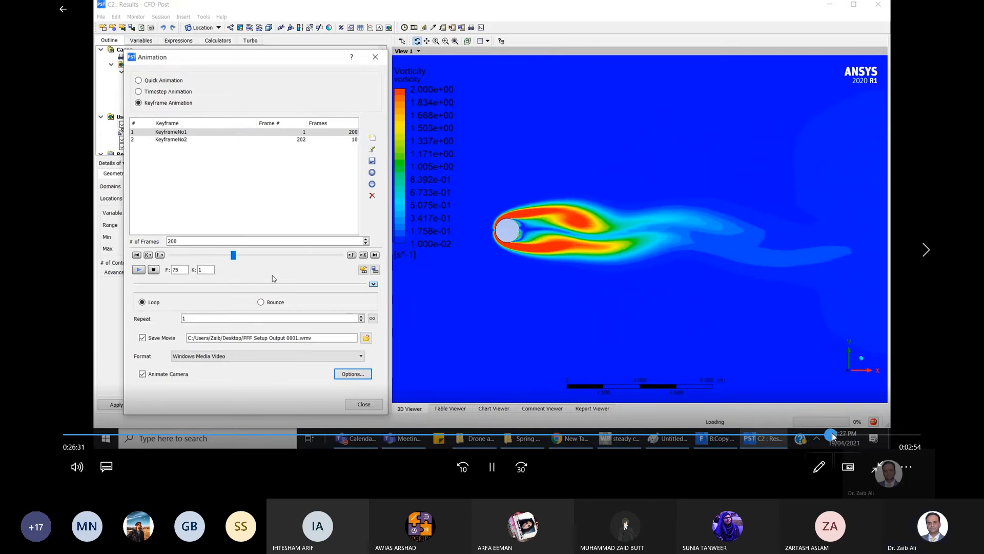
left_click(834, 435)
left_click(847, 435)
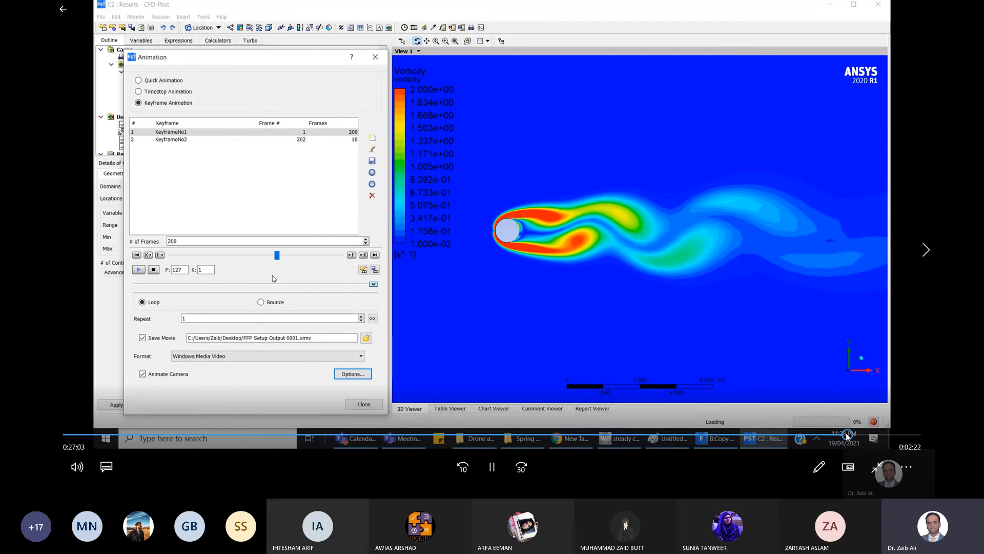
left_click(859, 435)
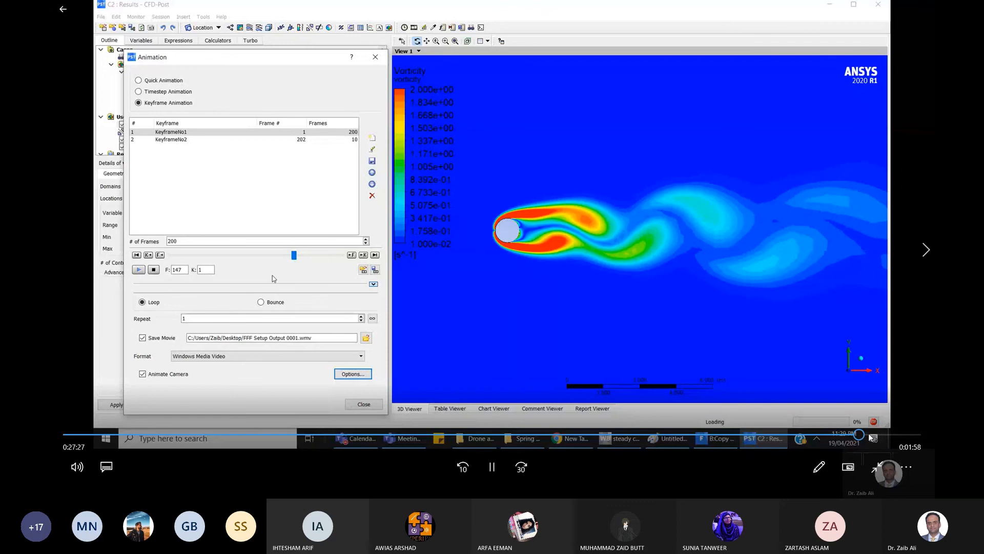
- Skip ahead through the recorded tutorial's animation rendering to the finished vorticity movie, and pause playback there
left_click(870, 435)
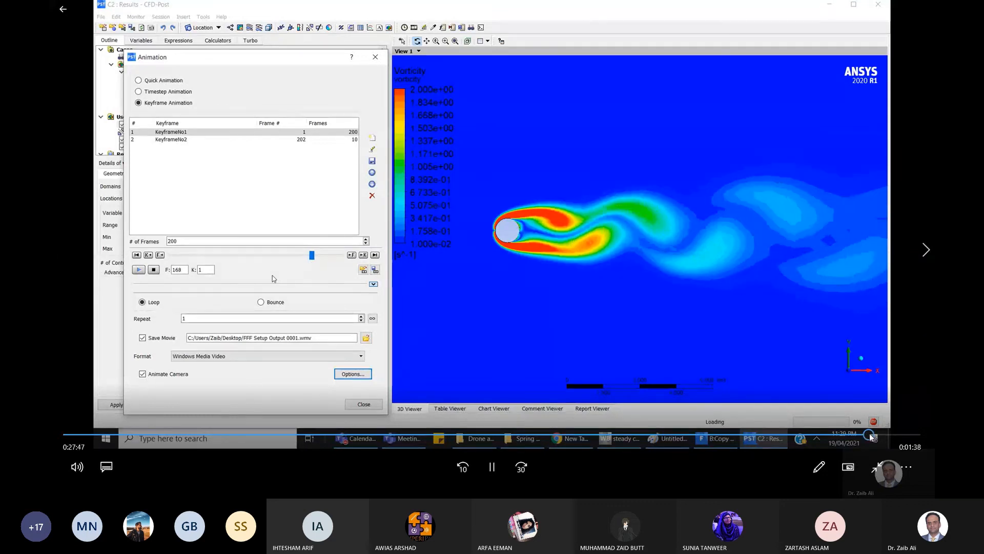
left_click(880, 434)
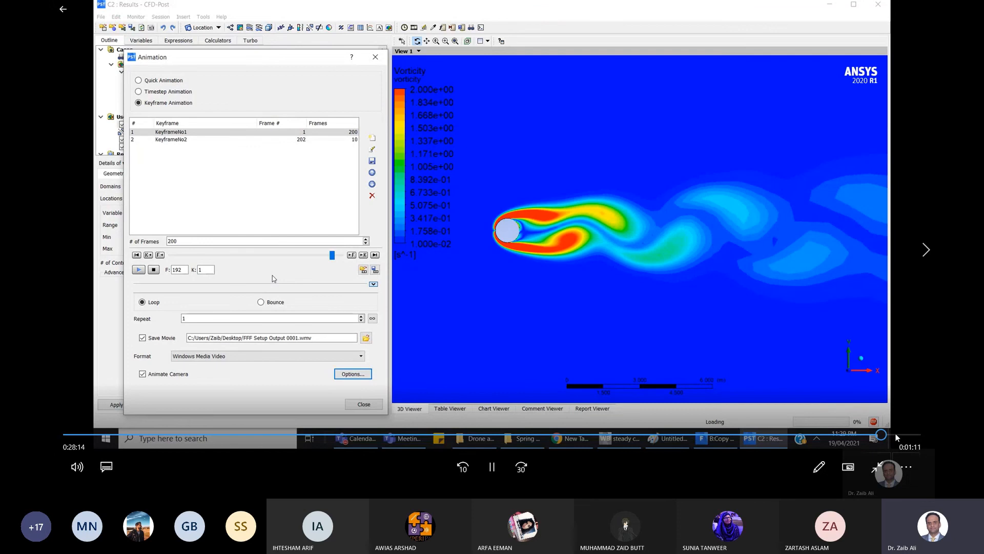
left_click(896, 434)
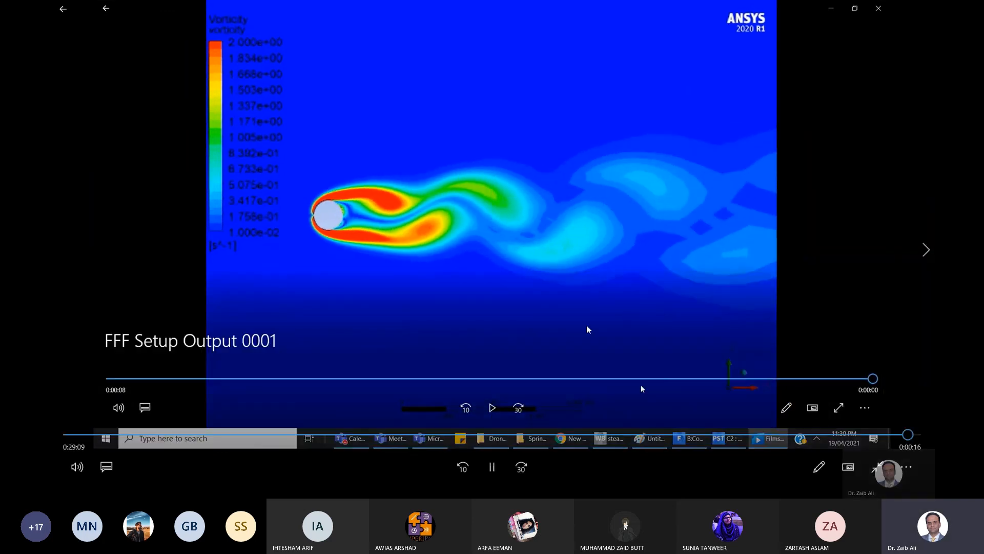
left_click(492, 466)
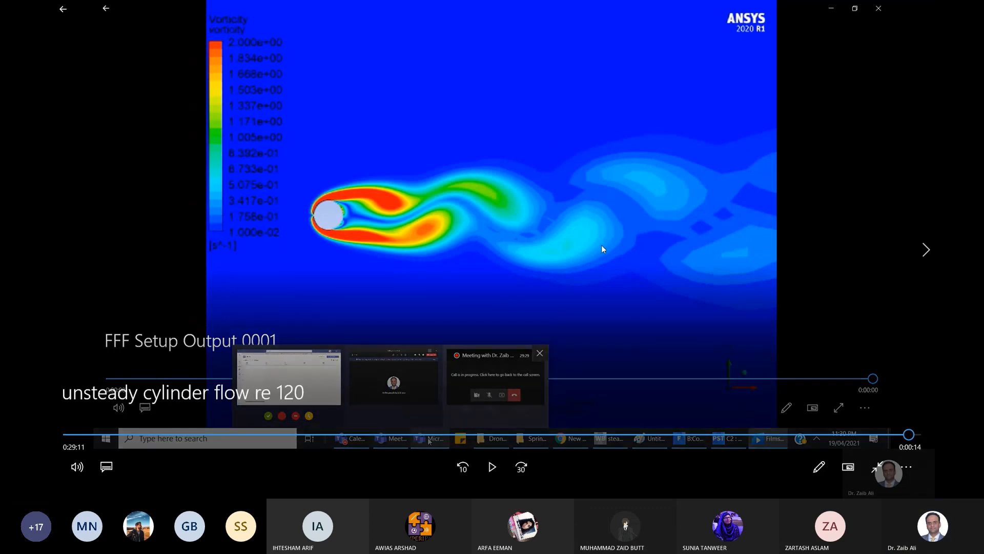
- Exit full-screen playback and stop sharing the screen in the CFD Elective Class meeting in Microsoft Teams
left_click(874, 463)
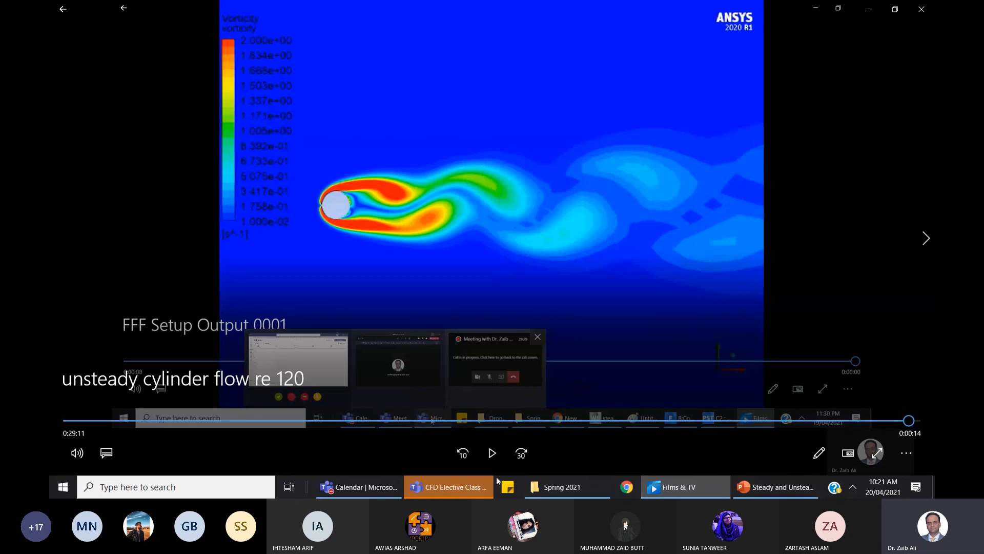
mouse_move(420, 490)
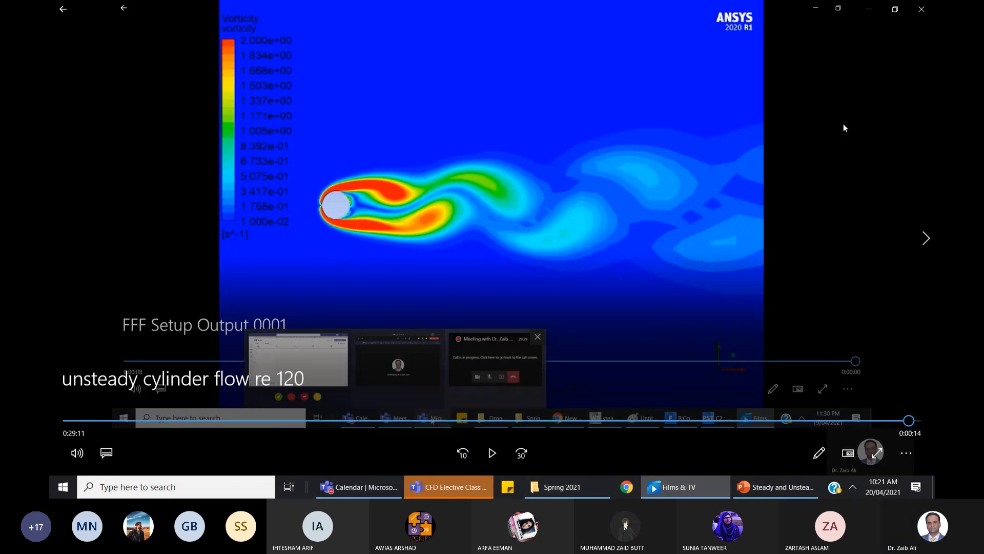
left_click(388, 488)
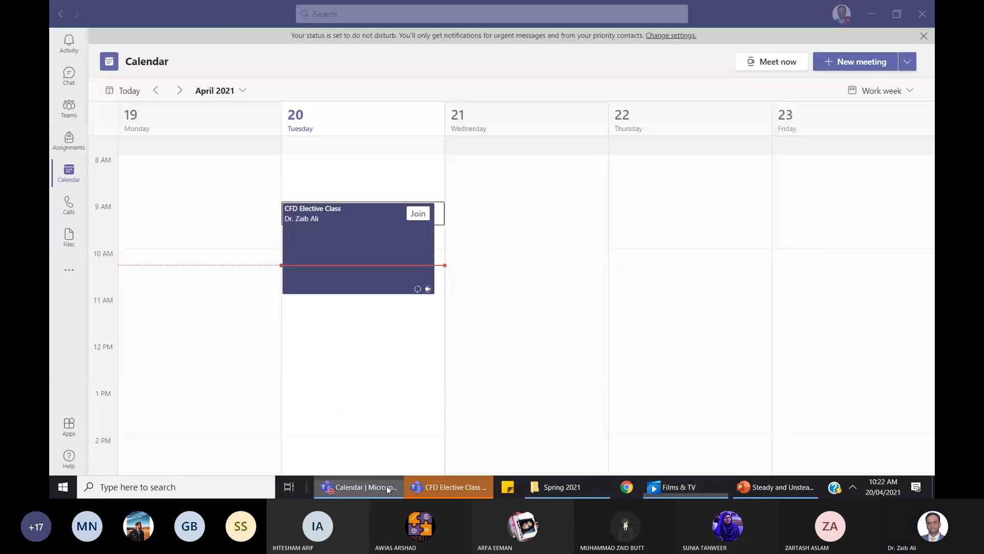
left_click(449, 487)
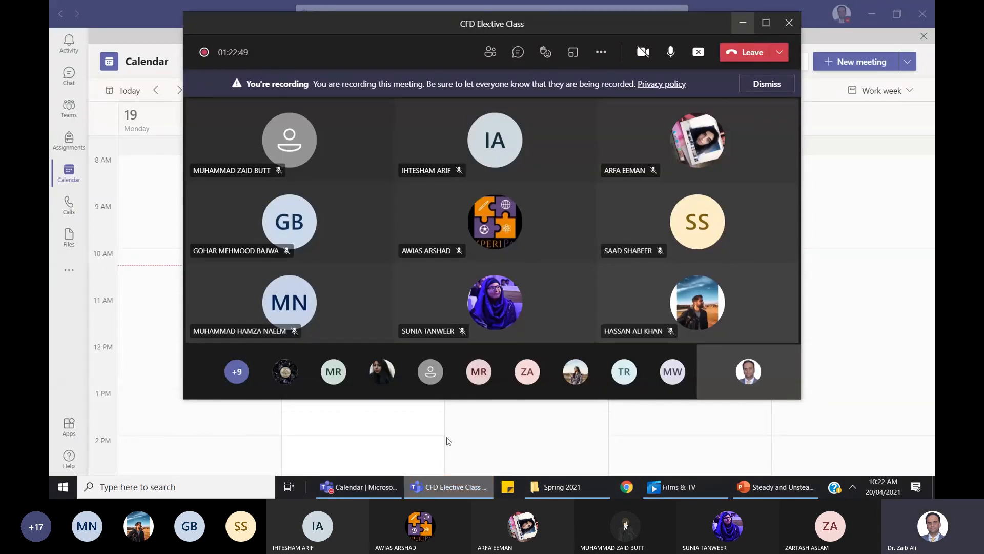
left_click(700, 51)
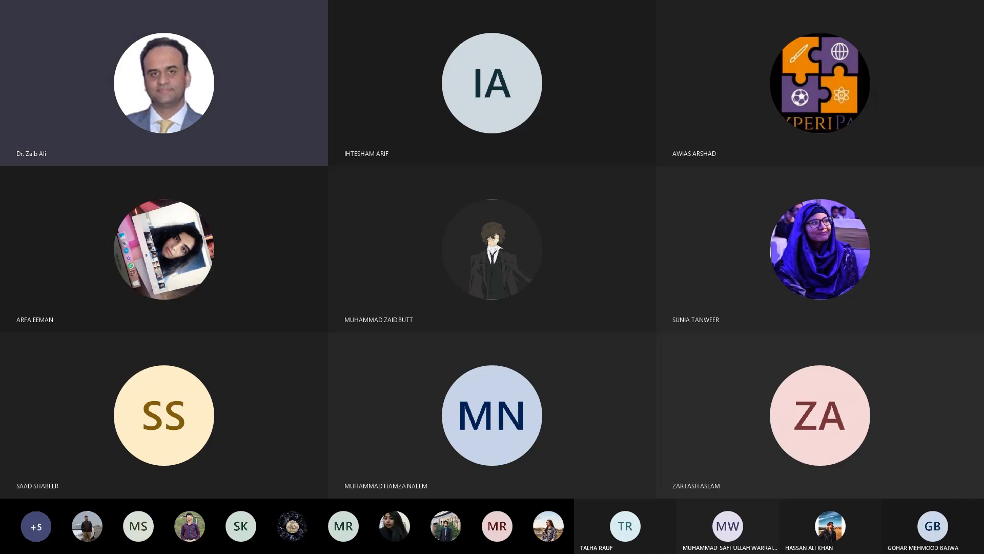